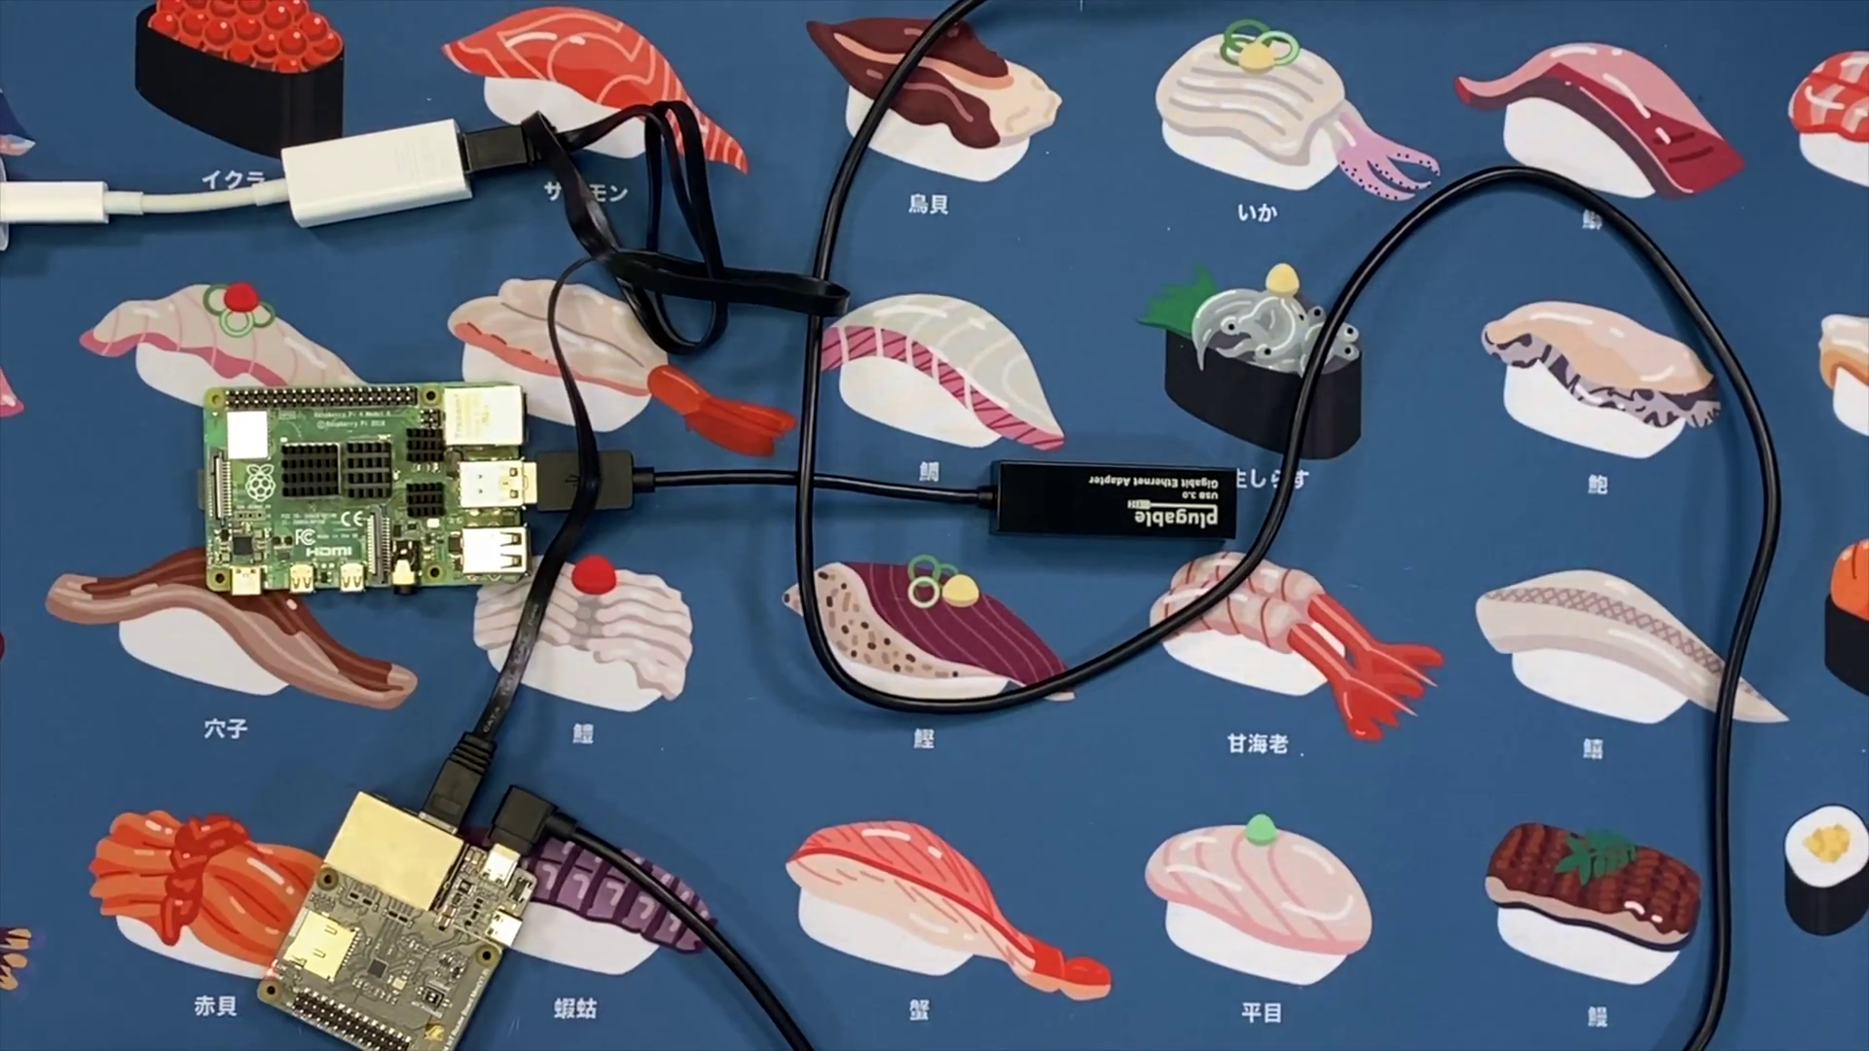
{"action": "type", "text": "https://192.16"}
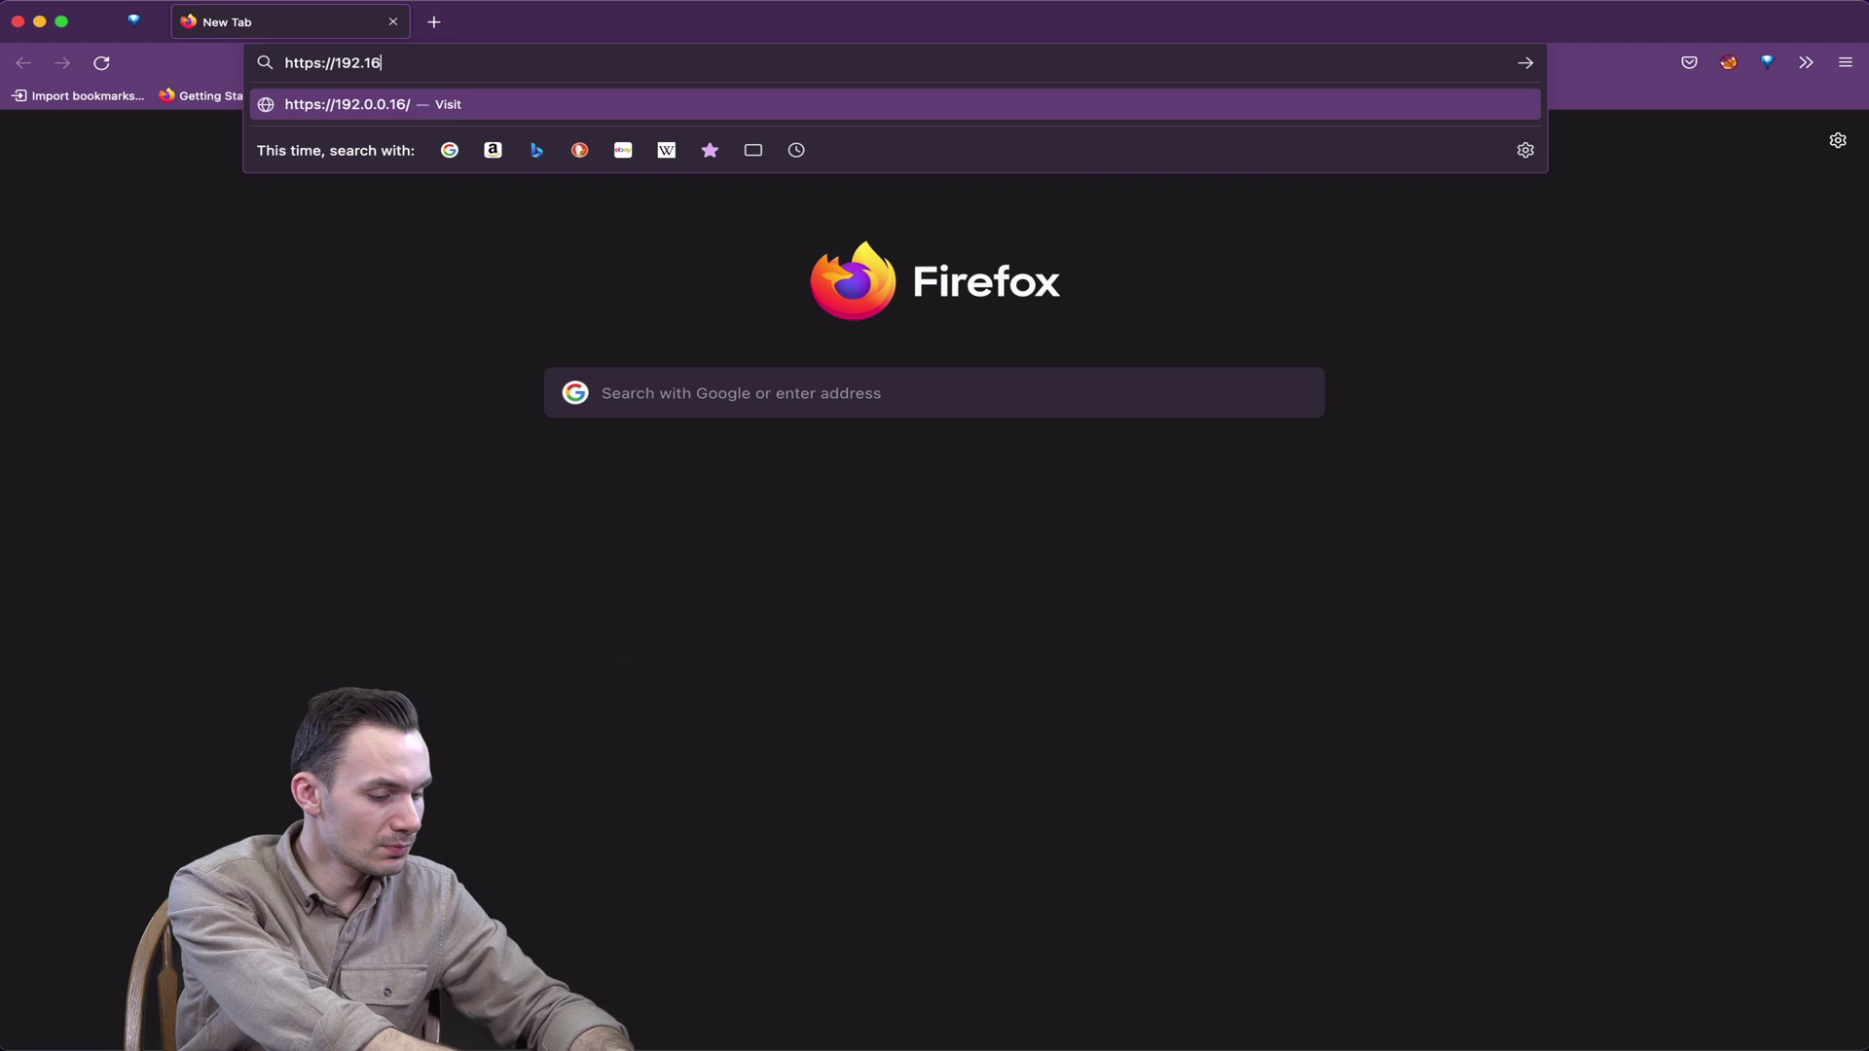
{"action": "type", "text": "8.1.1"}
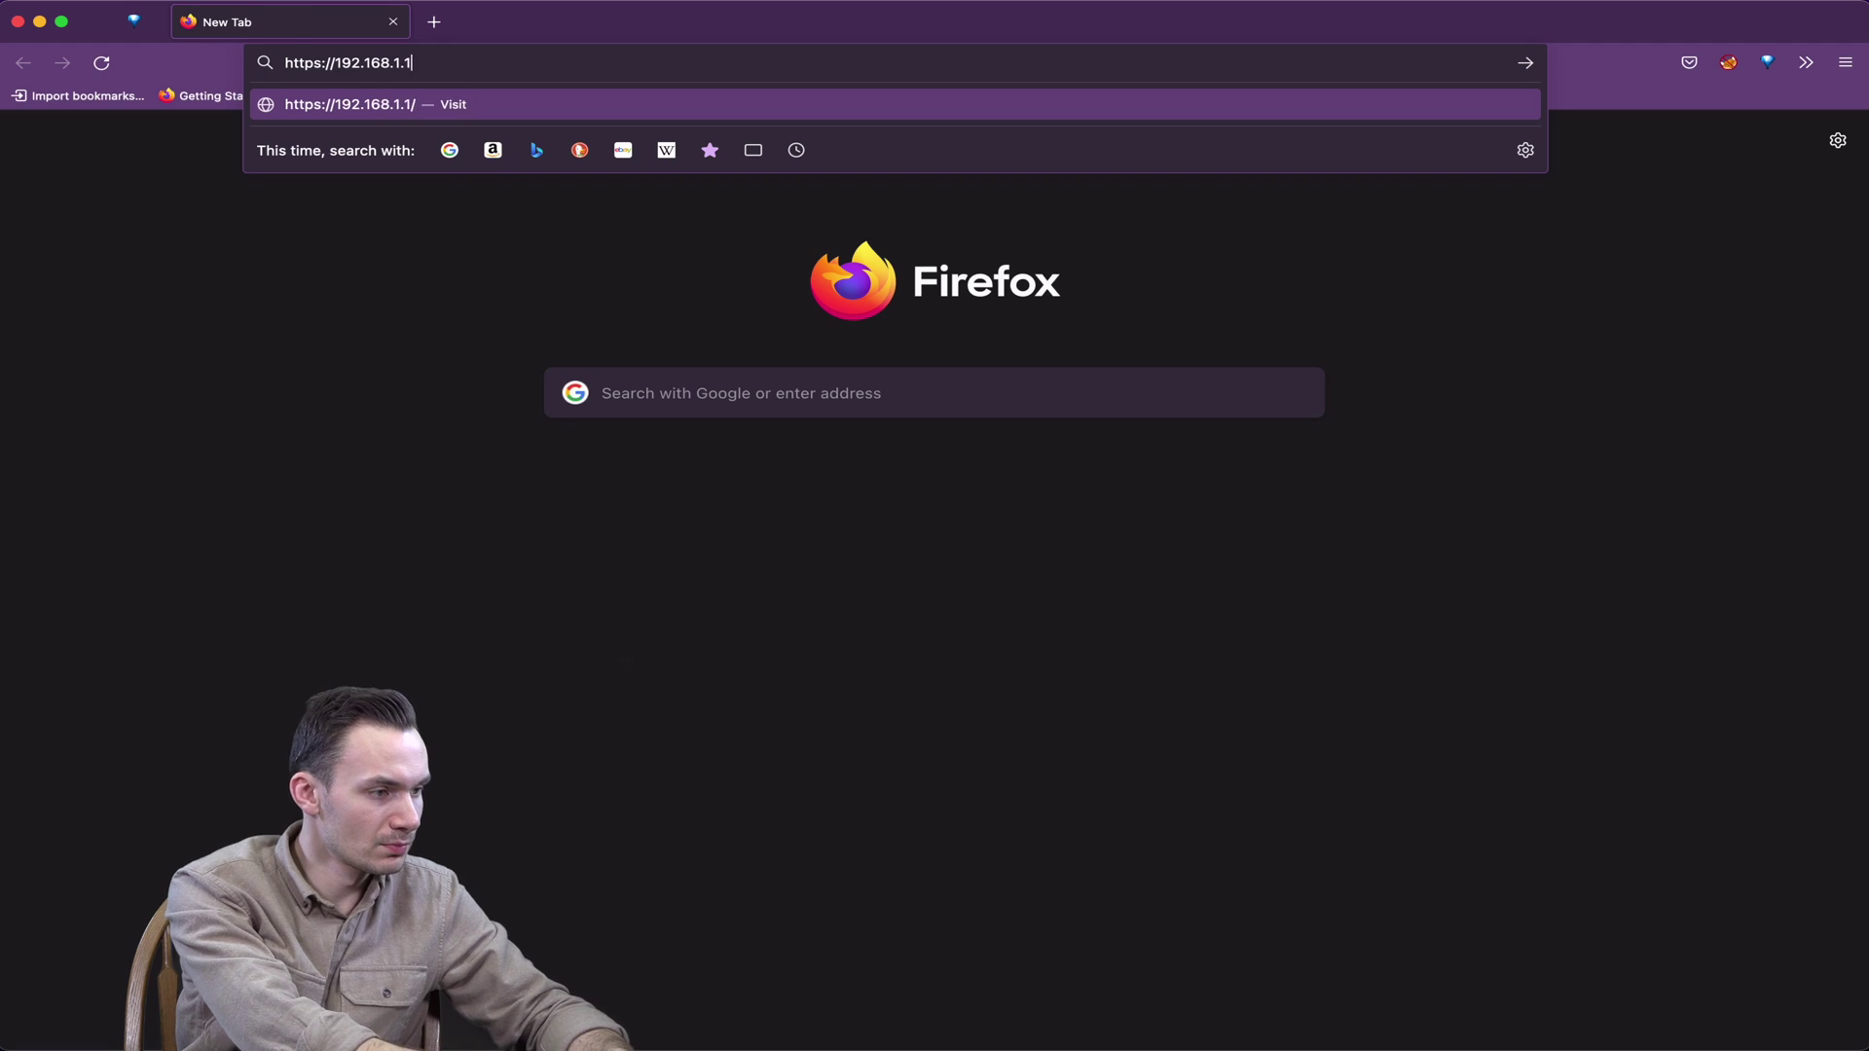
{"action": "key", "text": "Return"}
{"action": "type", "text": "•••••••"}
{"action": "key", "text": "Return"}
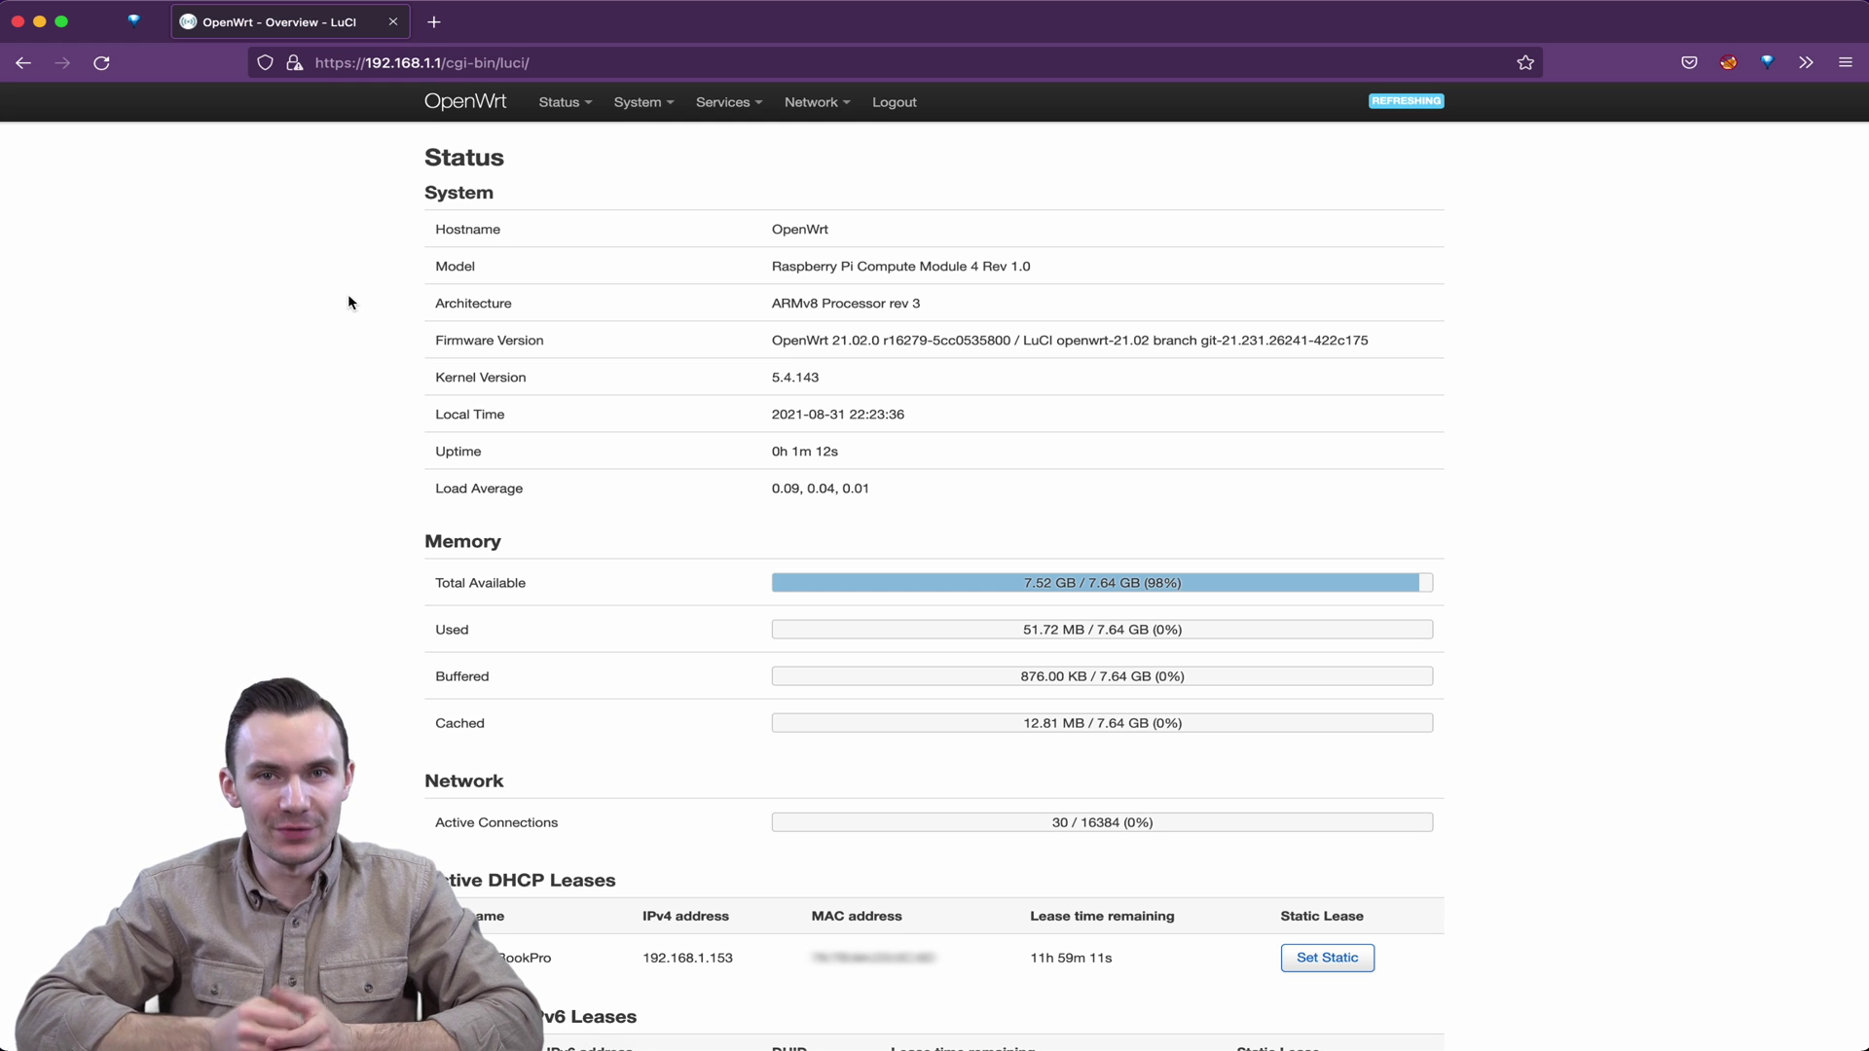
In Network > Interfaces, go to the Devices list and start a new device configuration
{"action": "mouse_move", "coordinate": [811, 102]}
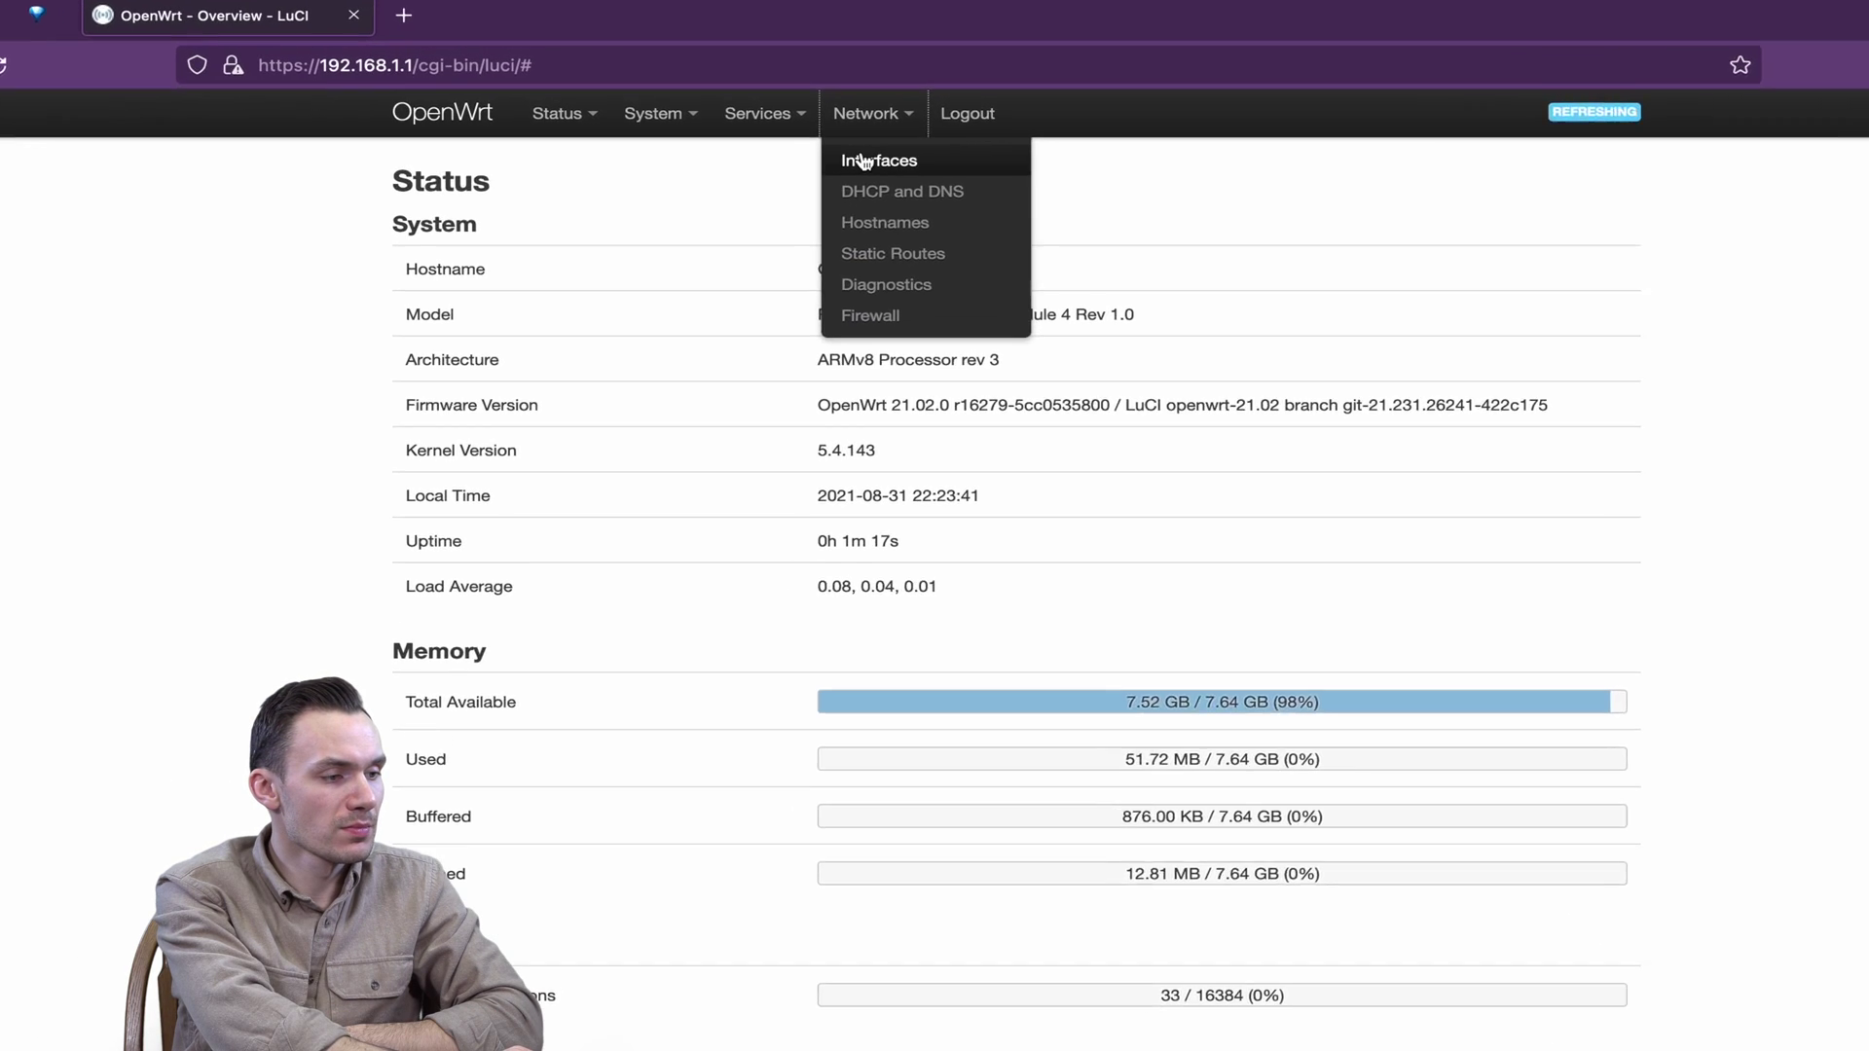
{"action": "left_click", "coordinate": [816, 144]}
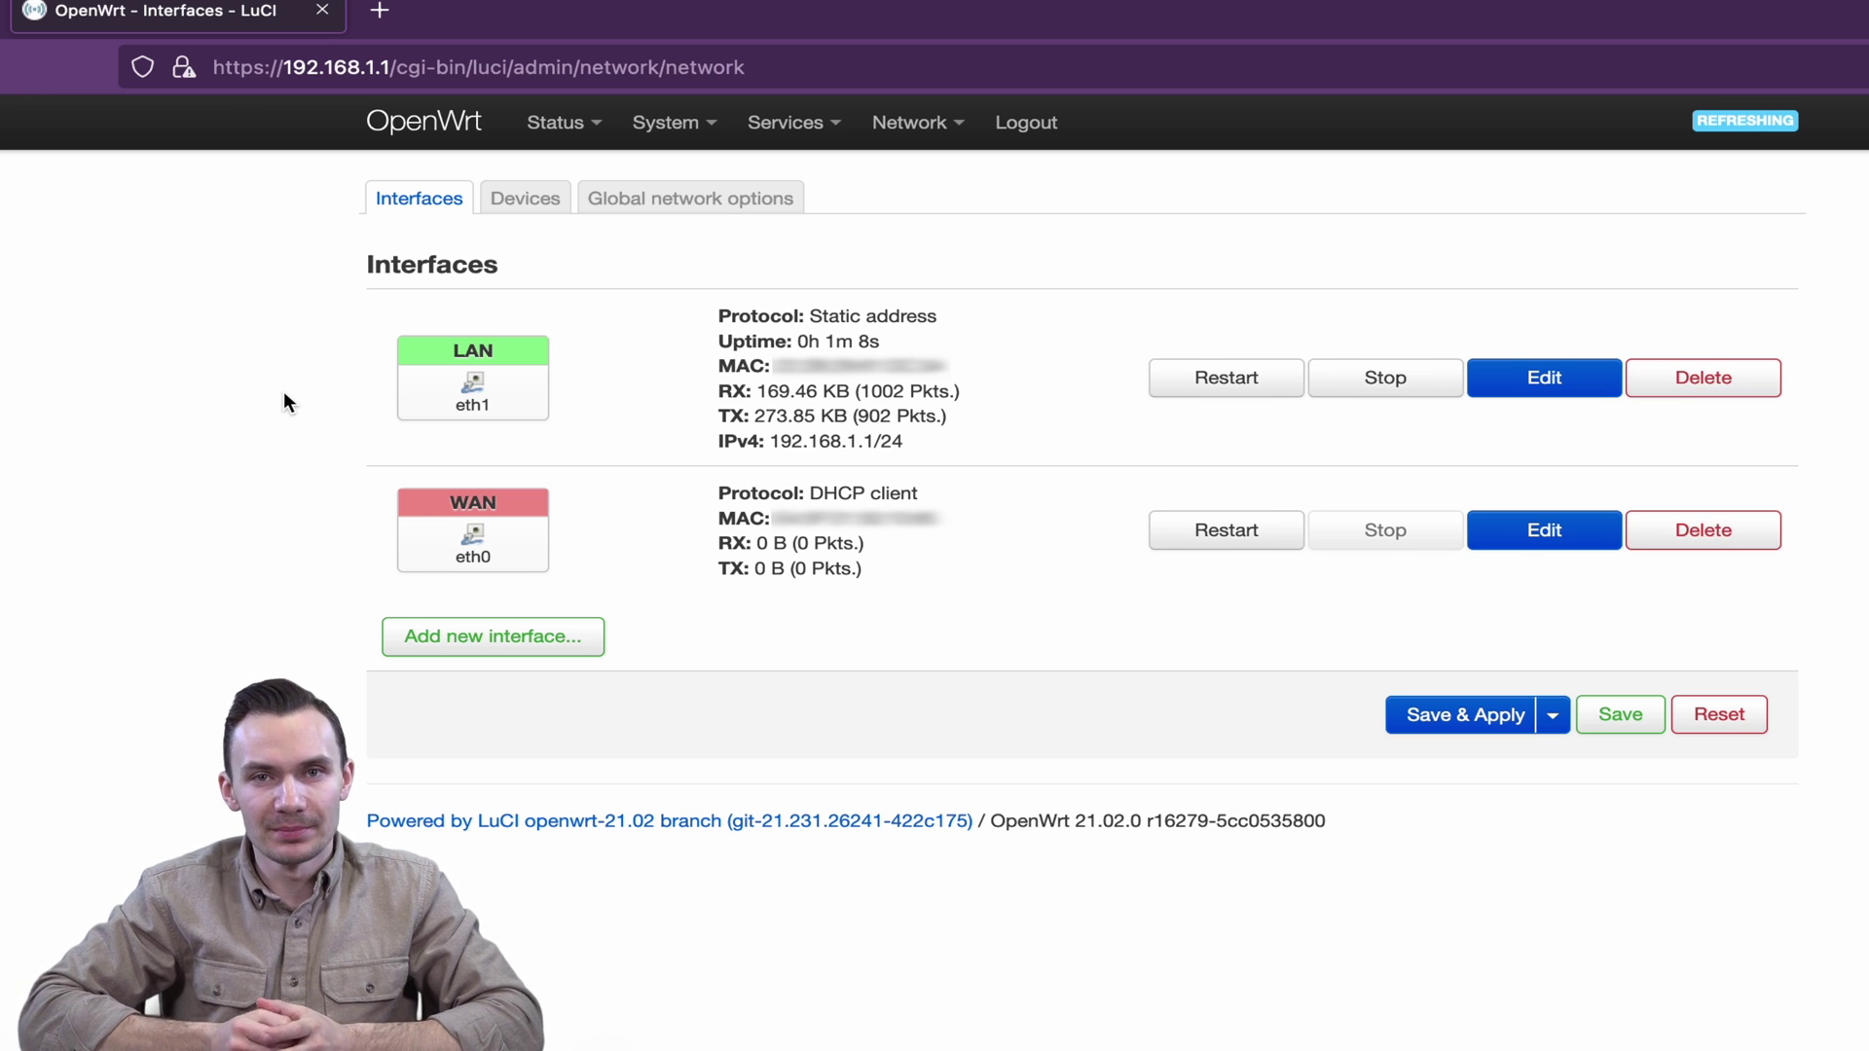
{"action": "left_click", "coordinate": [526, 197]}
{"action": "left_click", "coordinate": [483, 523]}
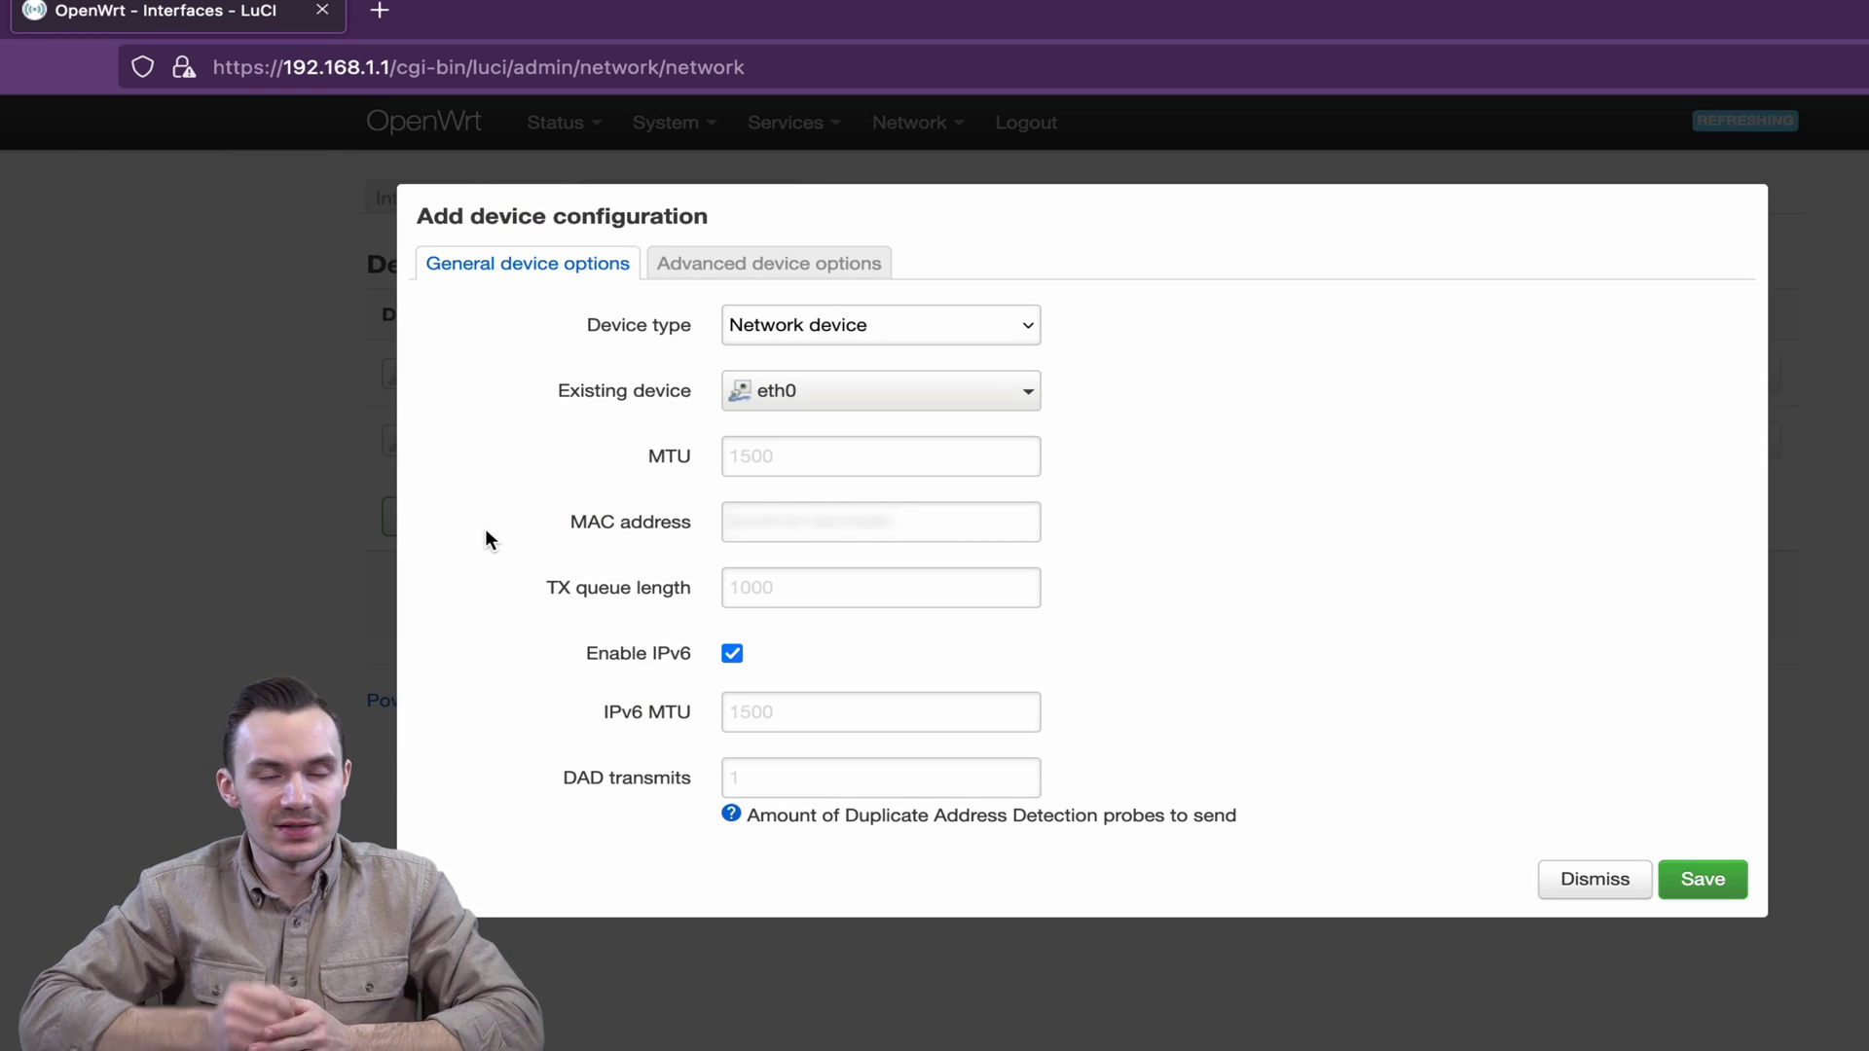
Make the new device a Bridge device named br with ports eth0 and eth1, brought up even when empty
{"action": "left_click", "coordinate": [856, 324]}
{"action": "left_click", "coordinate": [858, 342]}
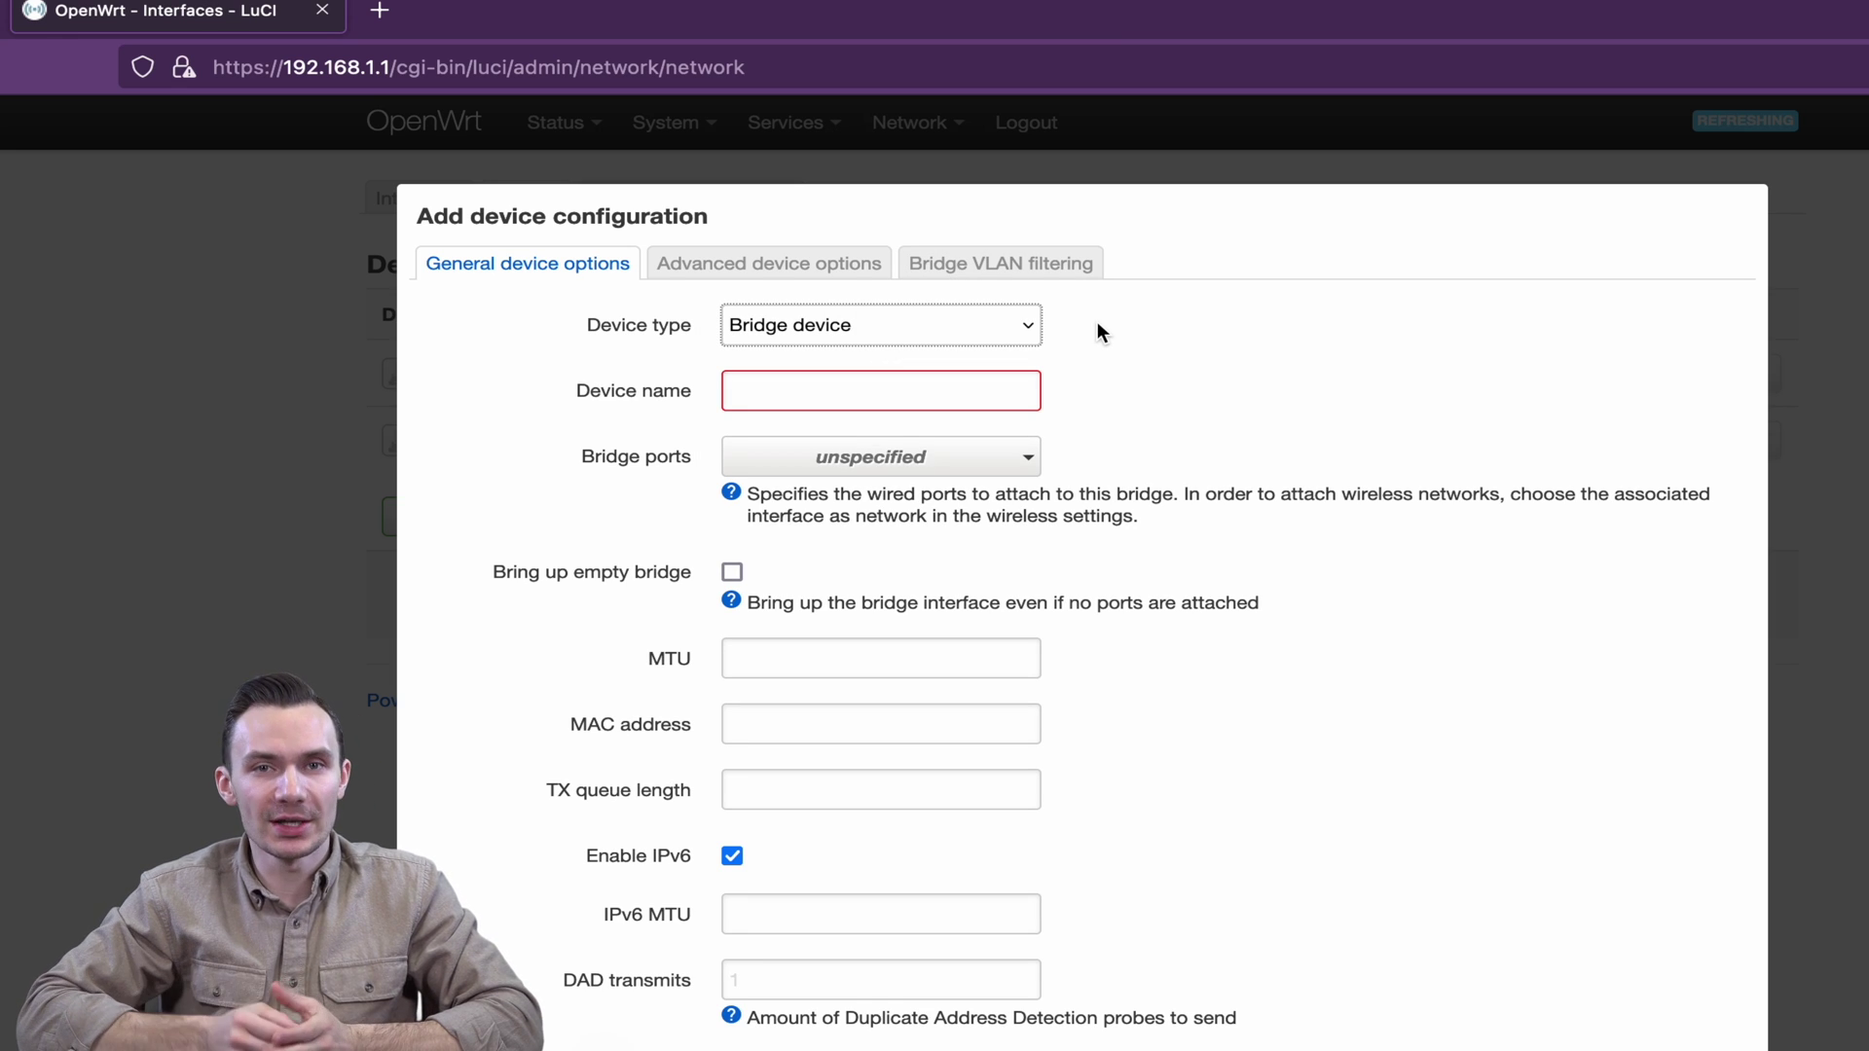
{"action": "left_click", "coordinate": [1001, 385]}
{"action": "type", "text": "br"}
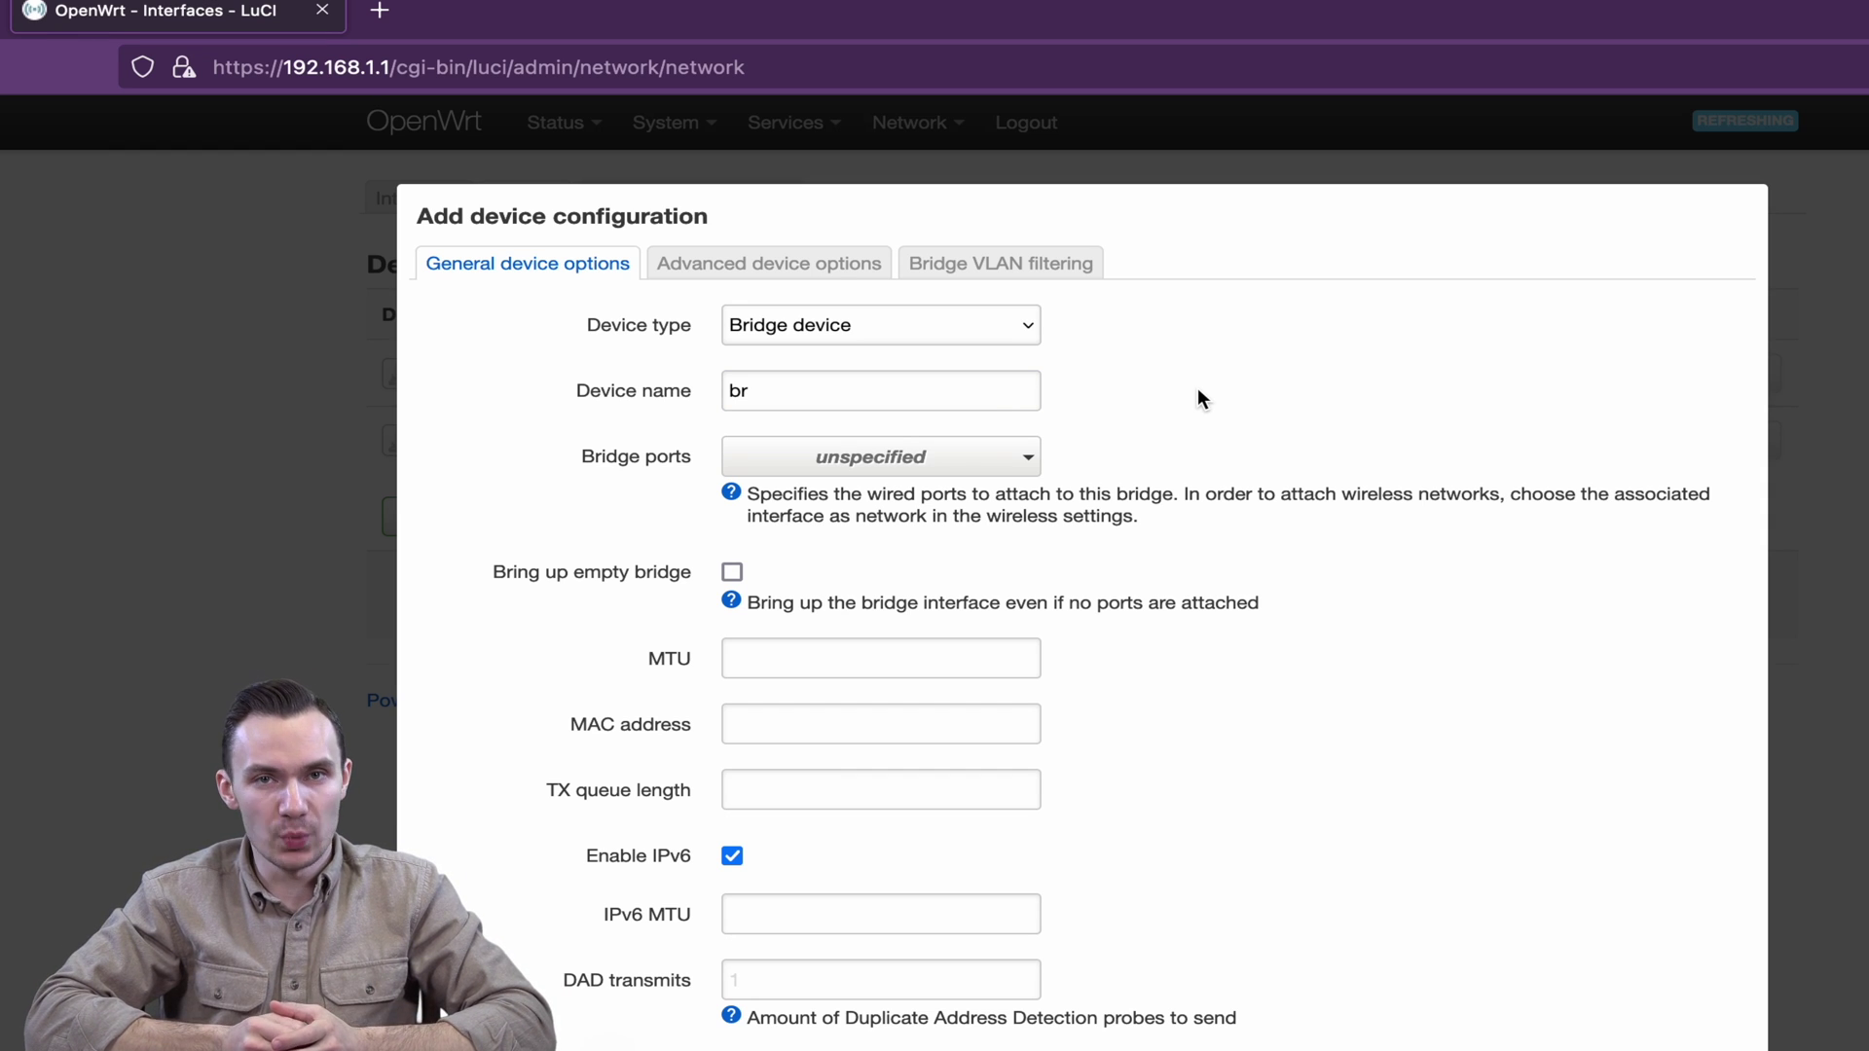
{"action": "left_click", "coordinate": [1037, 455]}
{"action": "left_click", "coordinate": [964, 494]}
{"action": "left_click", "coordinate": [973, 528]}
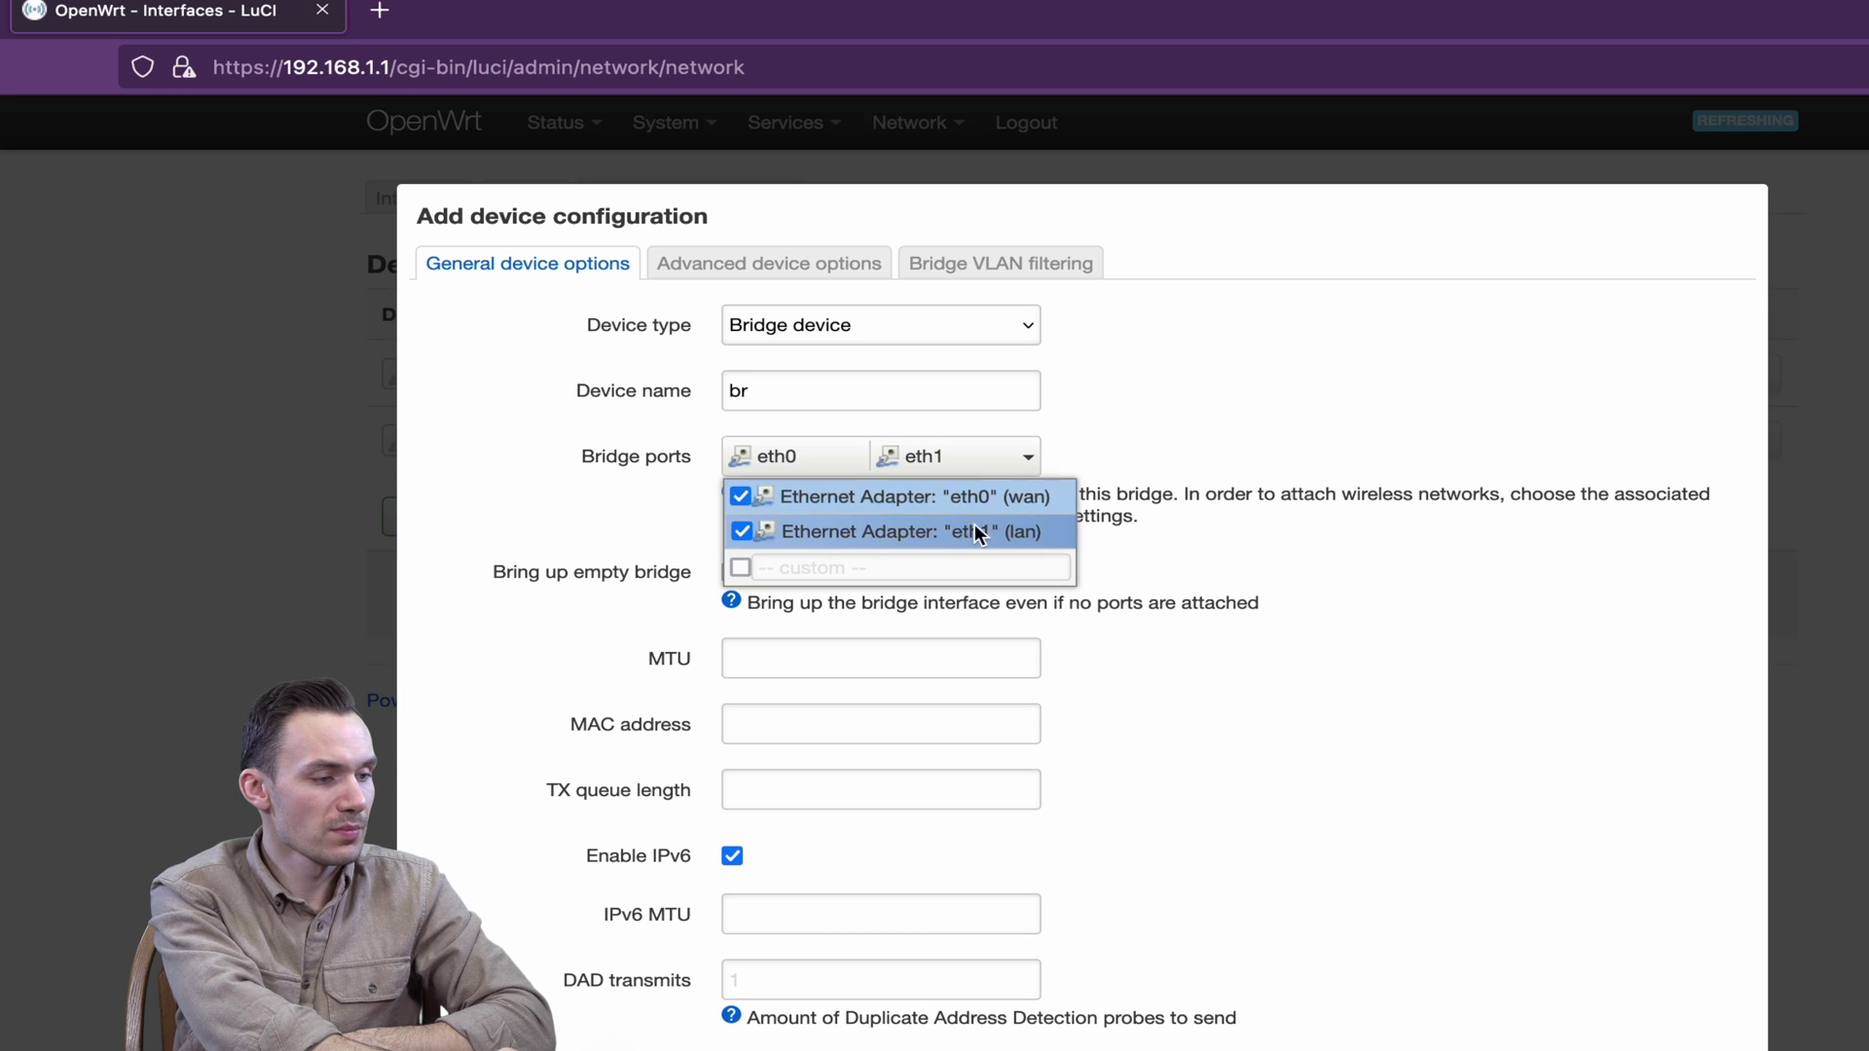
{"action": "left_click", "coordinate": [1258, 436]}
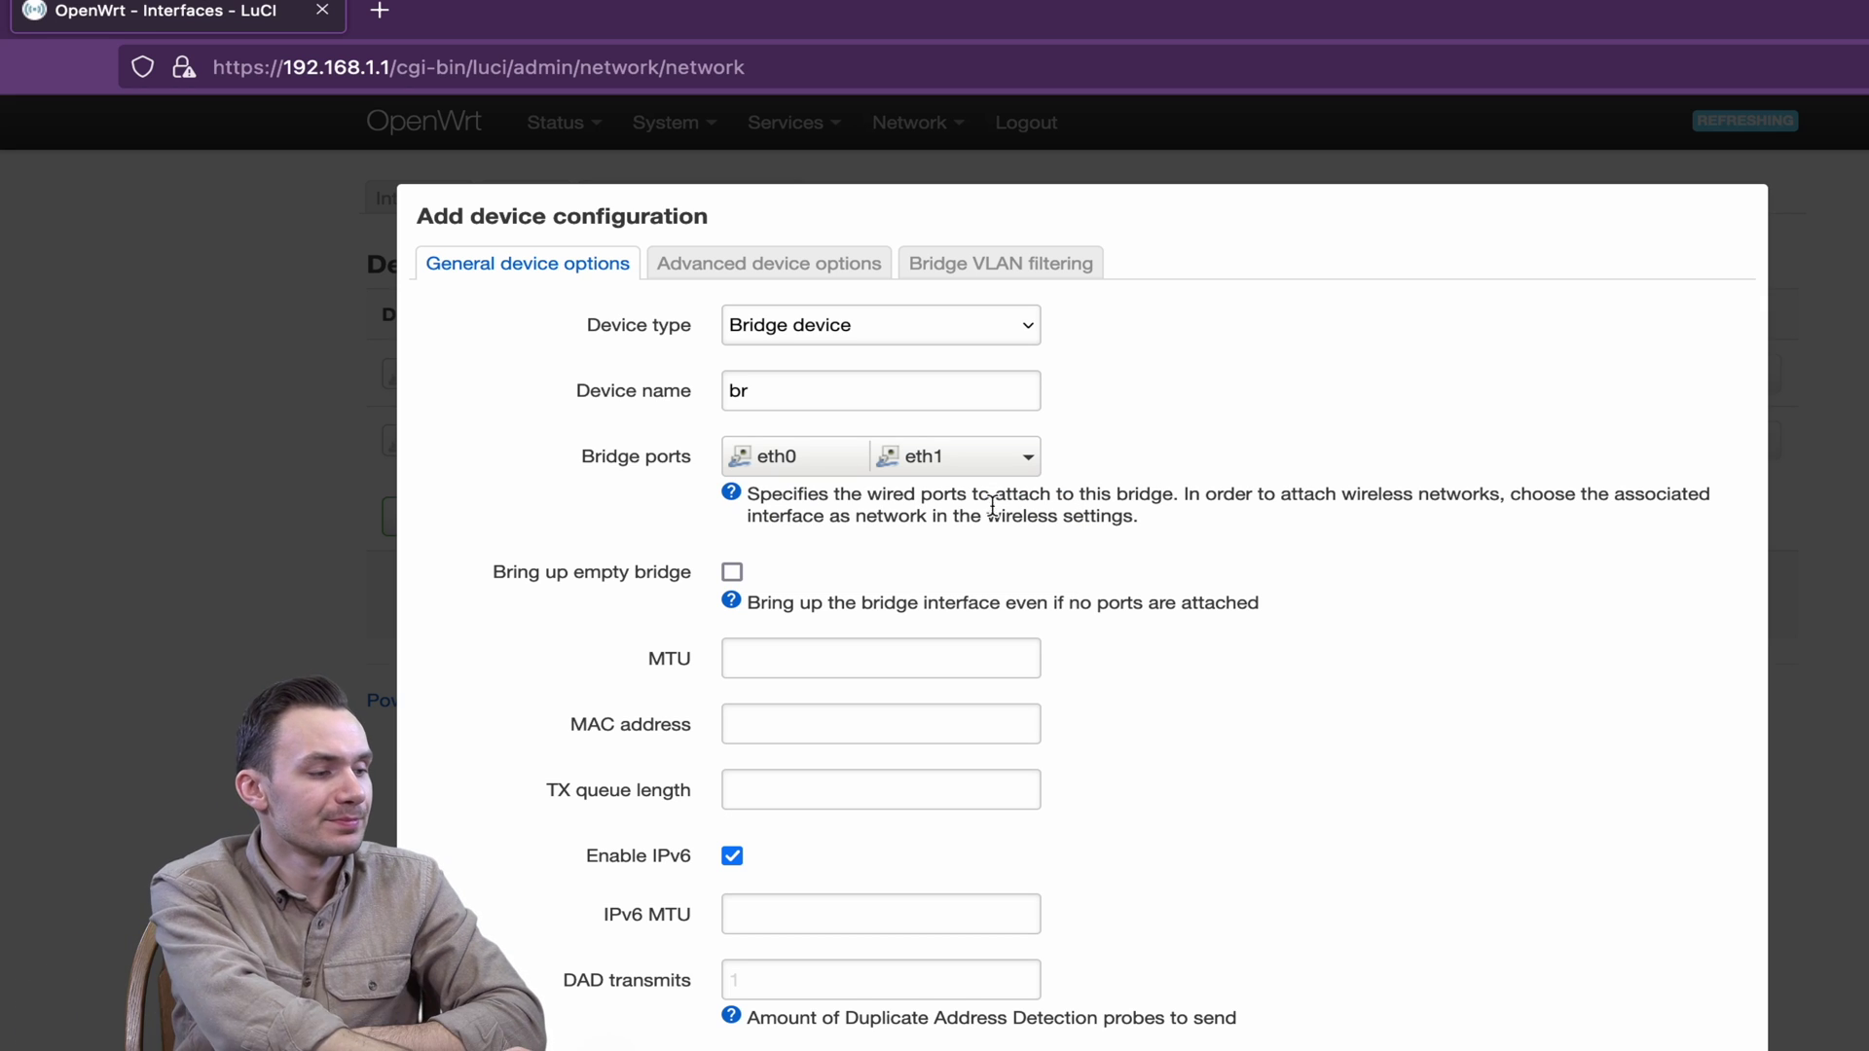
{"action": "left_click", "coordinate": [732, 573]}
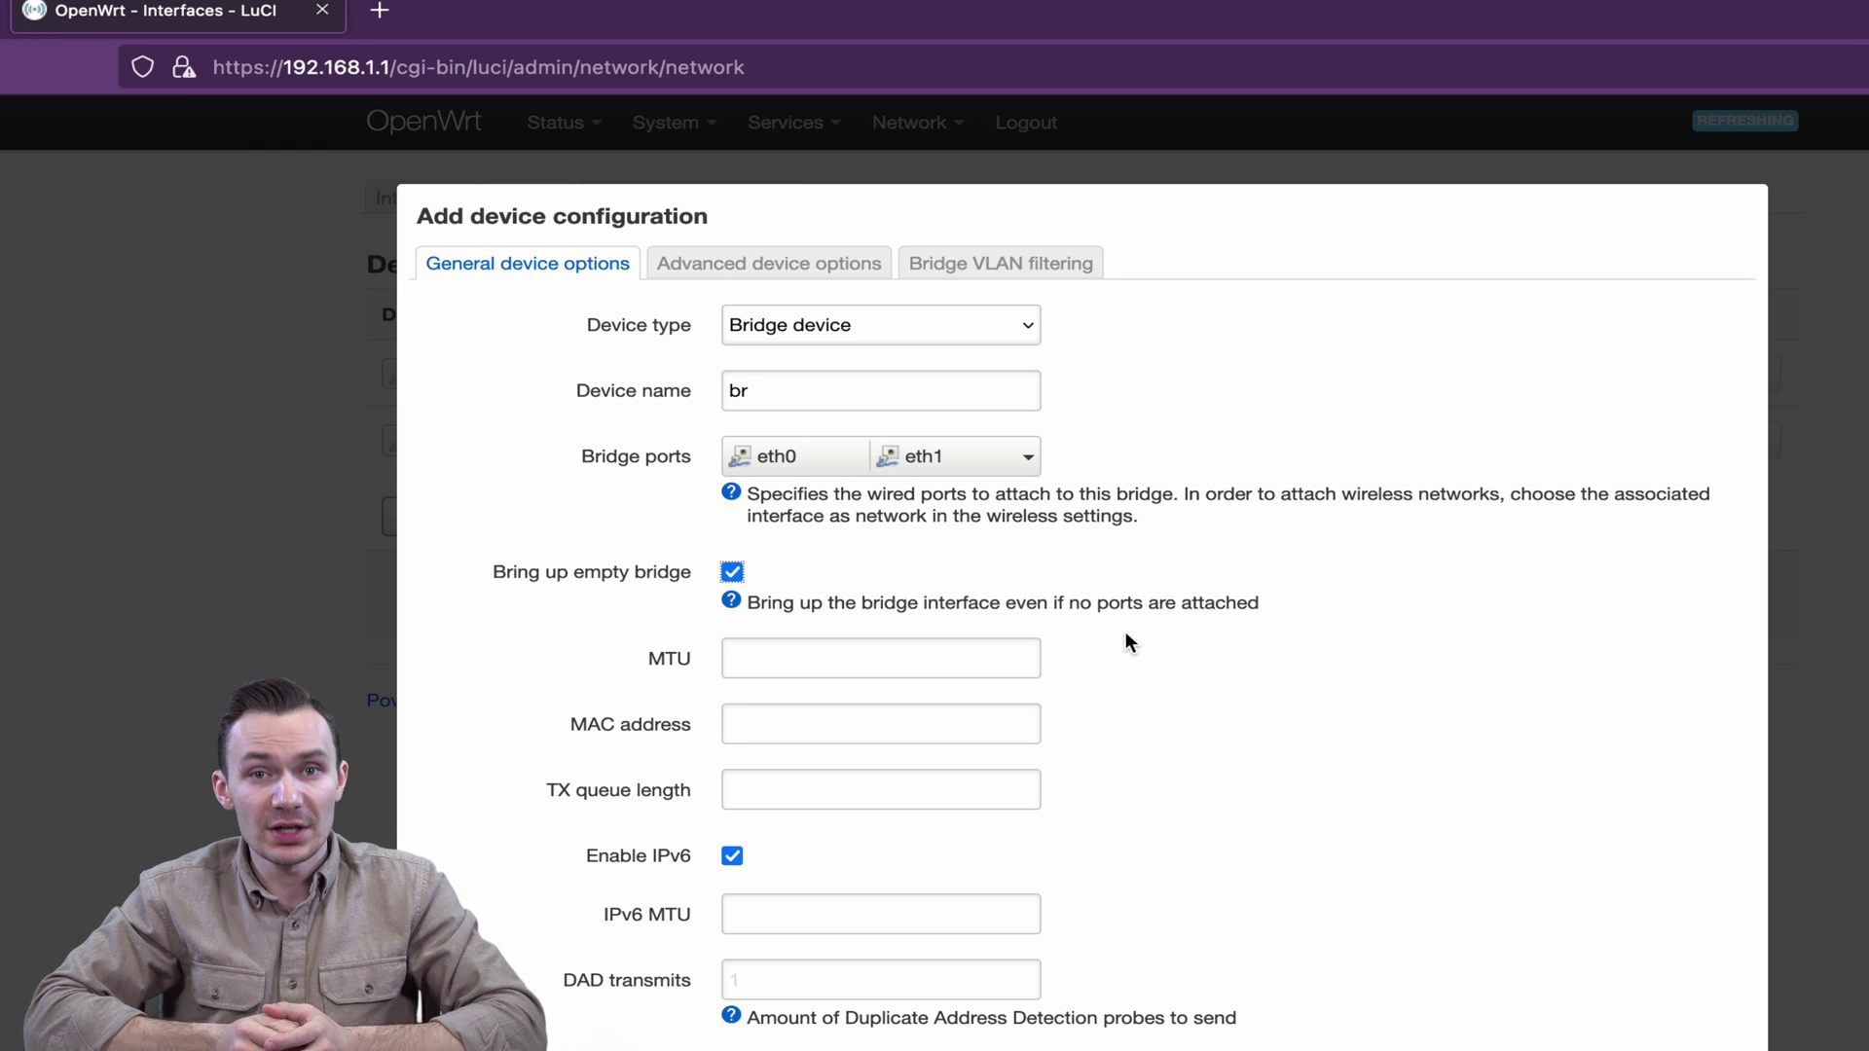
{"action": "left_click", "coordinate": [1039, 270]}
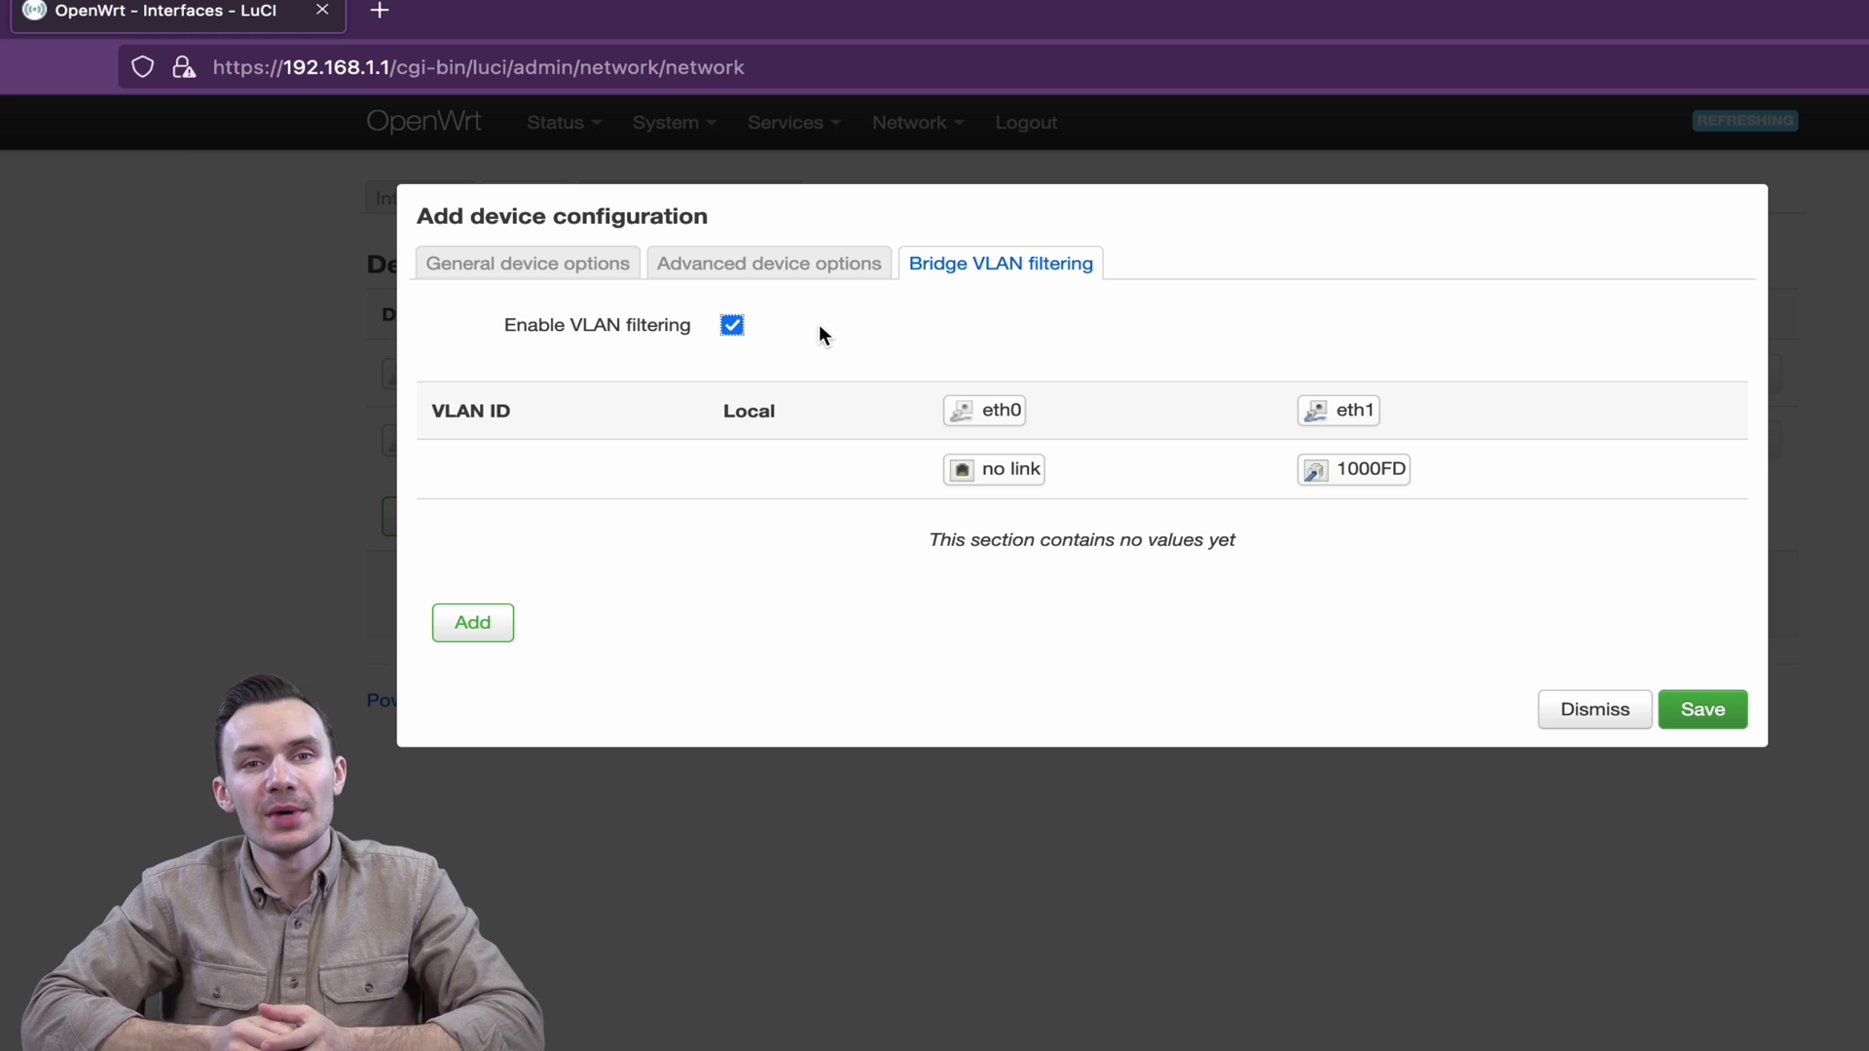
Add VLAN 1 to the bridge with eth1 as an untagged member
{"action": "left_click", "coordinate": [473, 623]}
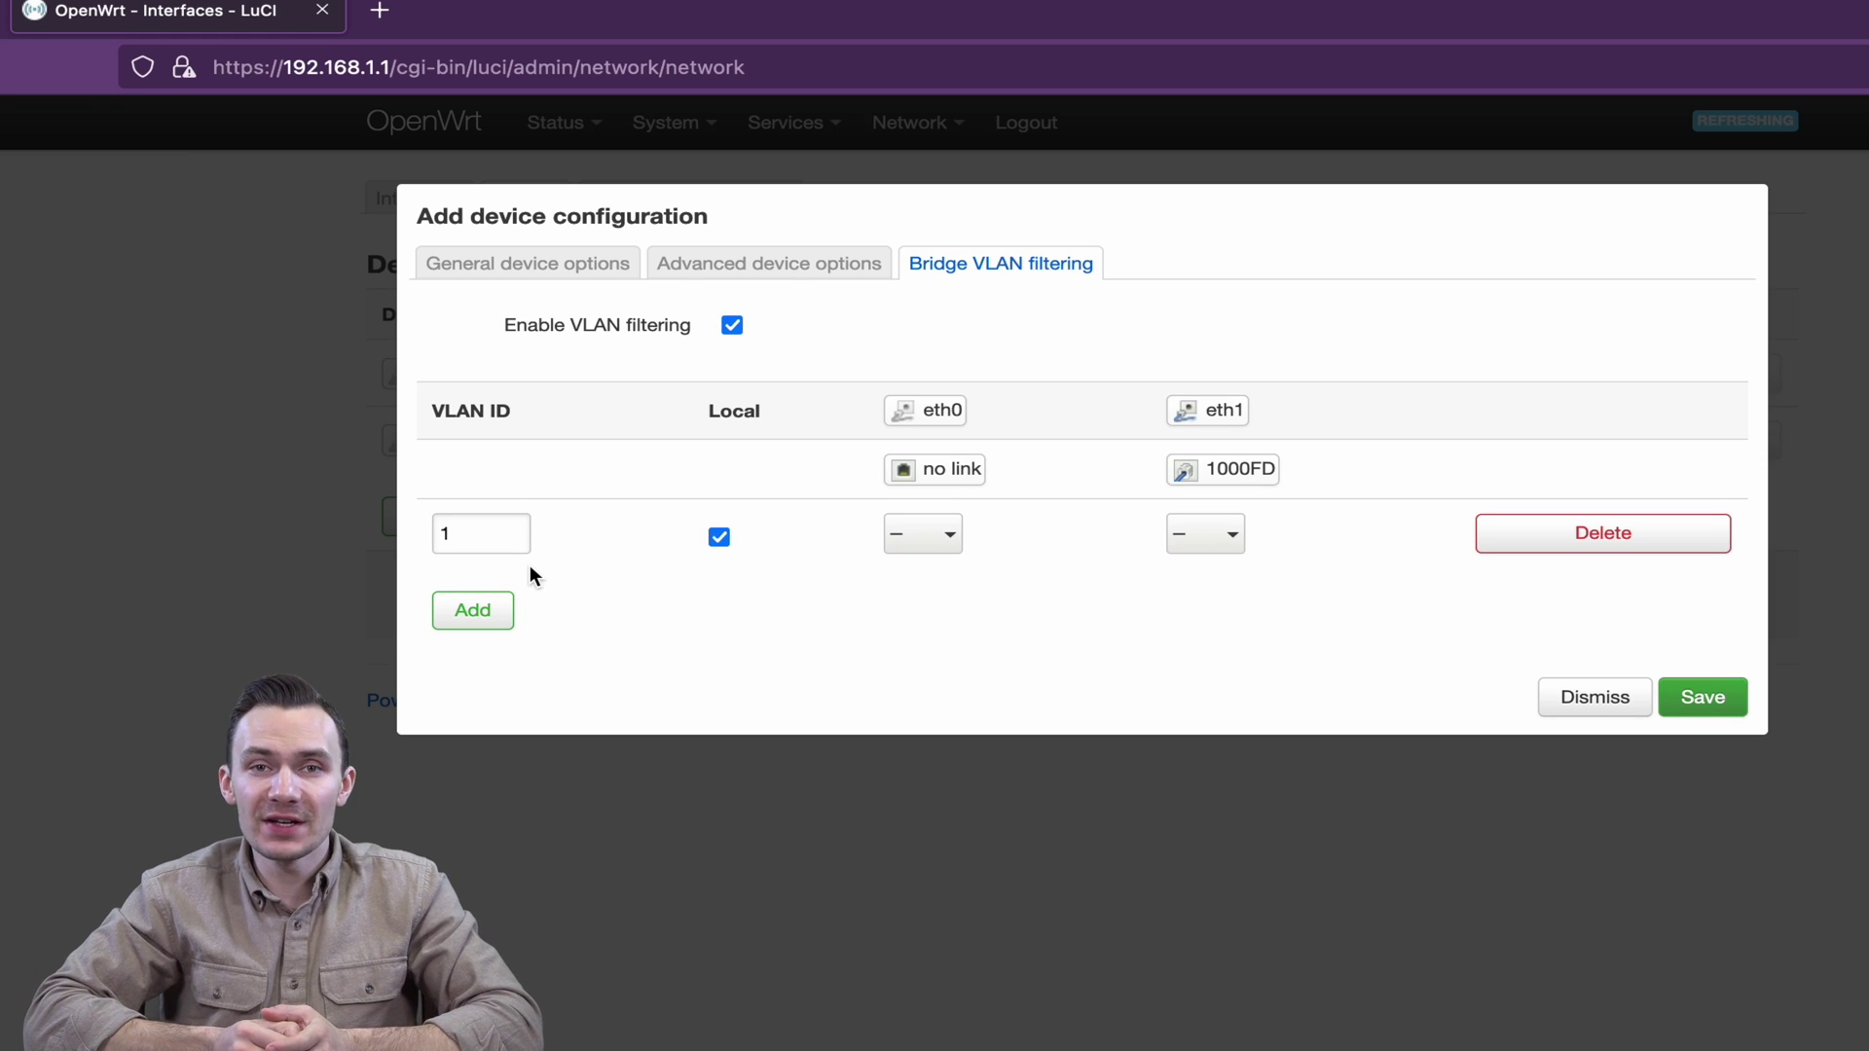
{"action": "left_click", "coordinate": [522, 534]}
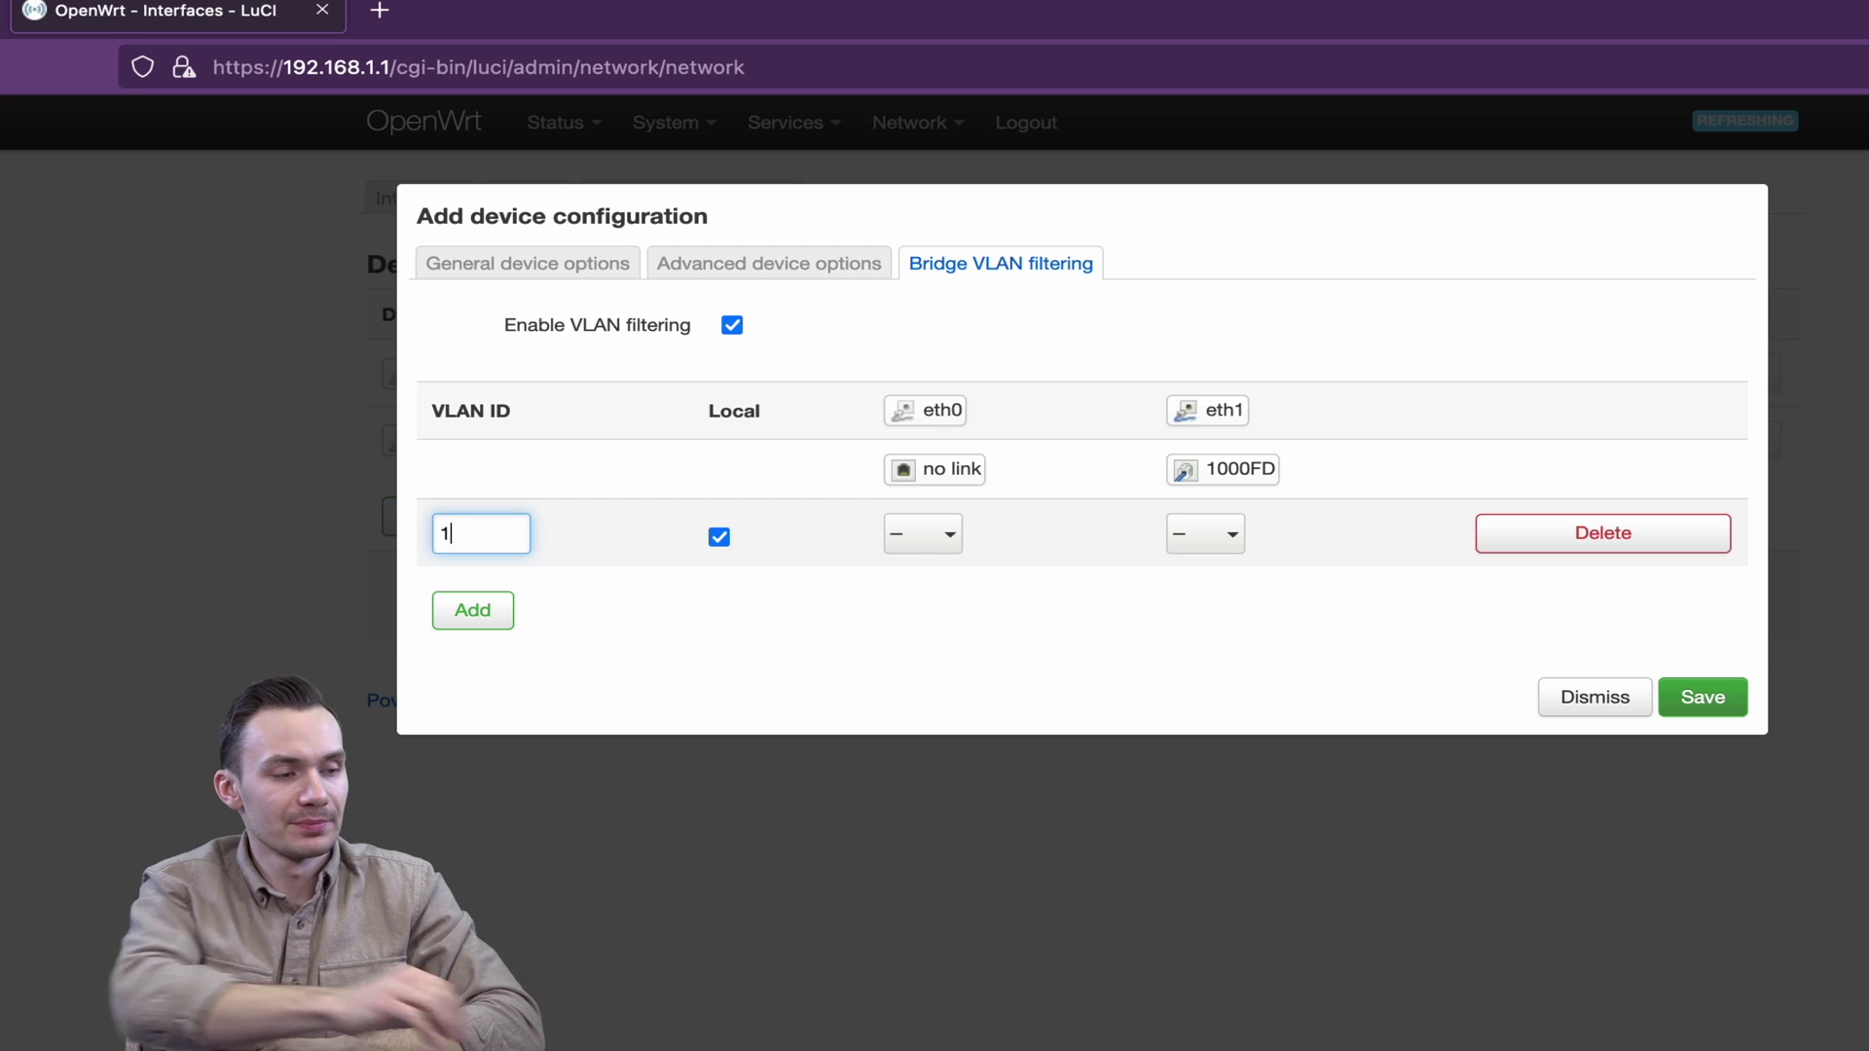
{"action": "left_click", "coordinate": [922, 539]}
{"action": "left_click", "coordinate": [942, 631]}
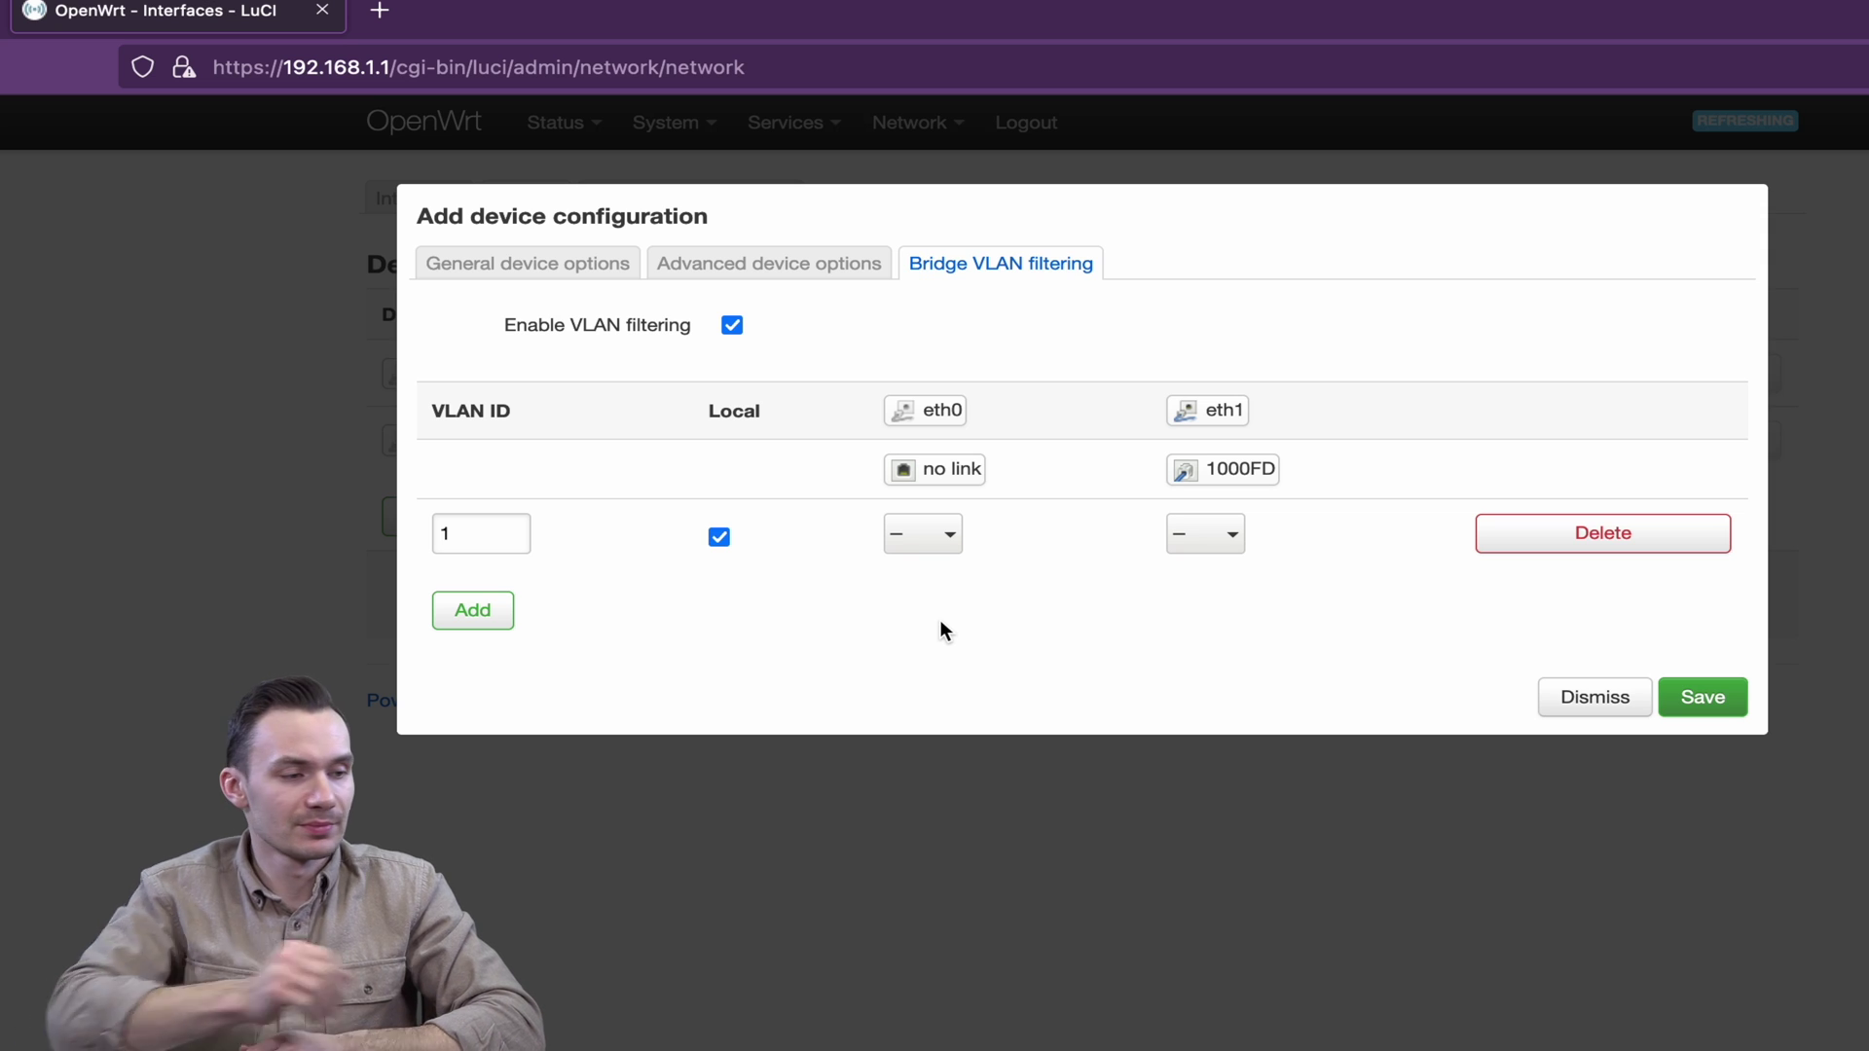
{"action": "left_click", "coordinate": [1216, 533]}
{"action": "left_click", "coordinate": [1256, 425]}
{"action": "left_click", "coordinate": [1289, 646]}
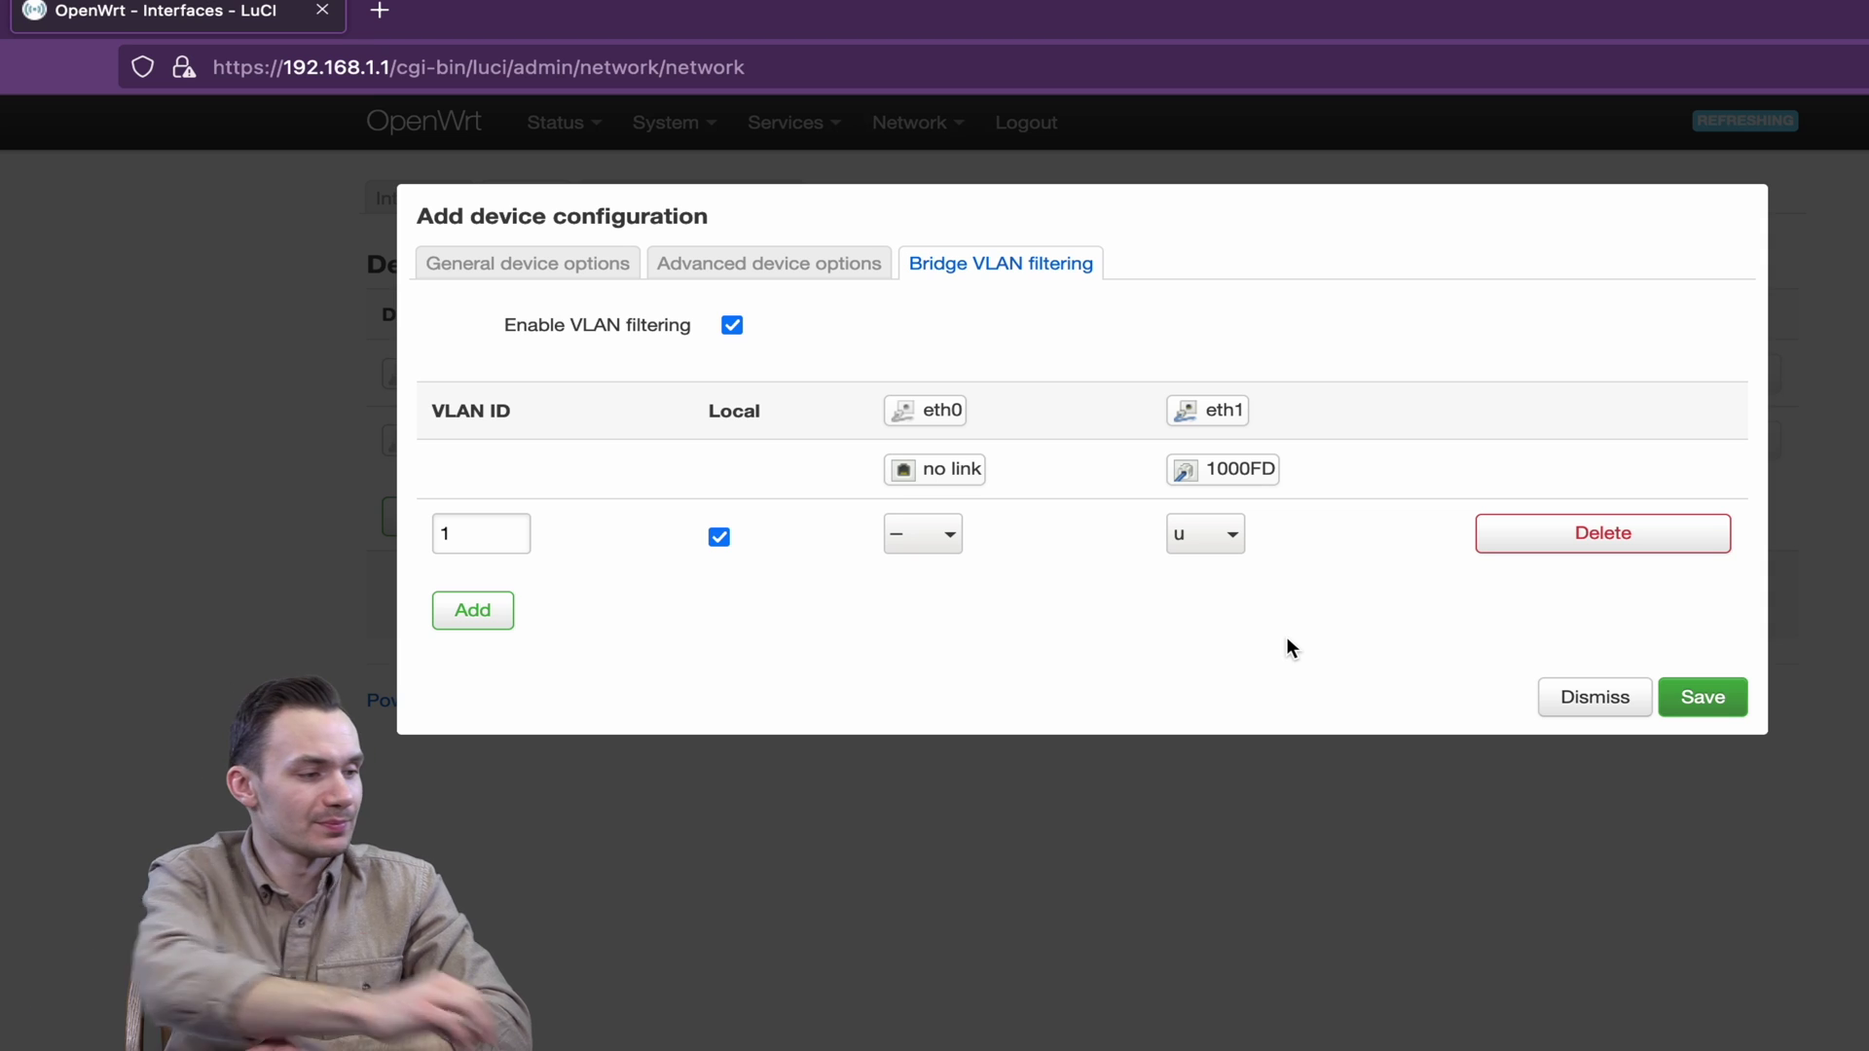
Add VLAN 2 with eth0 untagged, and save the br bridge configuration
{"action": "left_click", "coordinate": [471, 610]}
{"action": "left_click", "coordinate": [491, 597]}
{"action": "type", "text": "2"}
{"action": "left_click", "coordinate": [681, 668]}
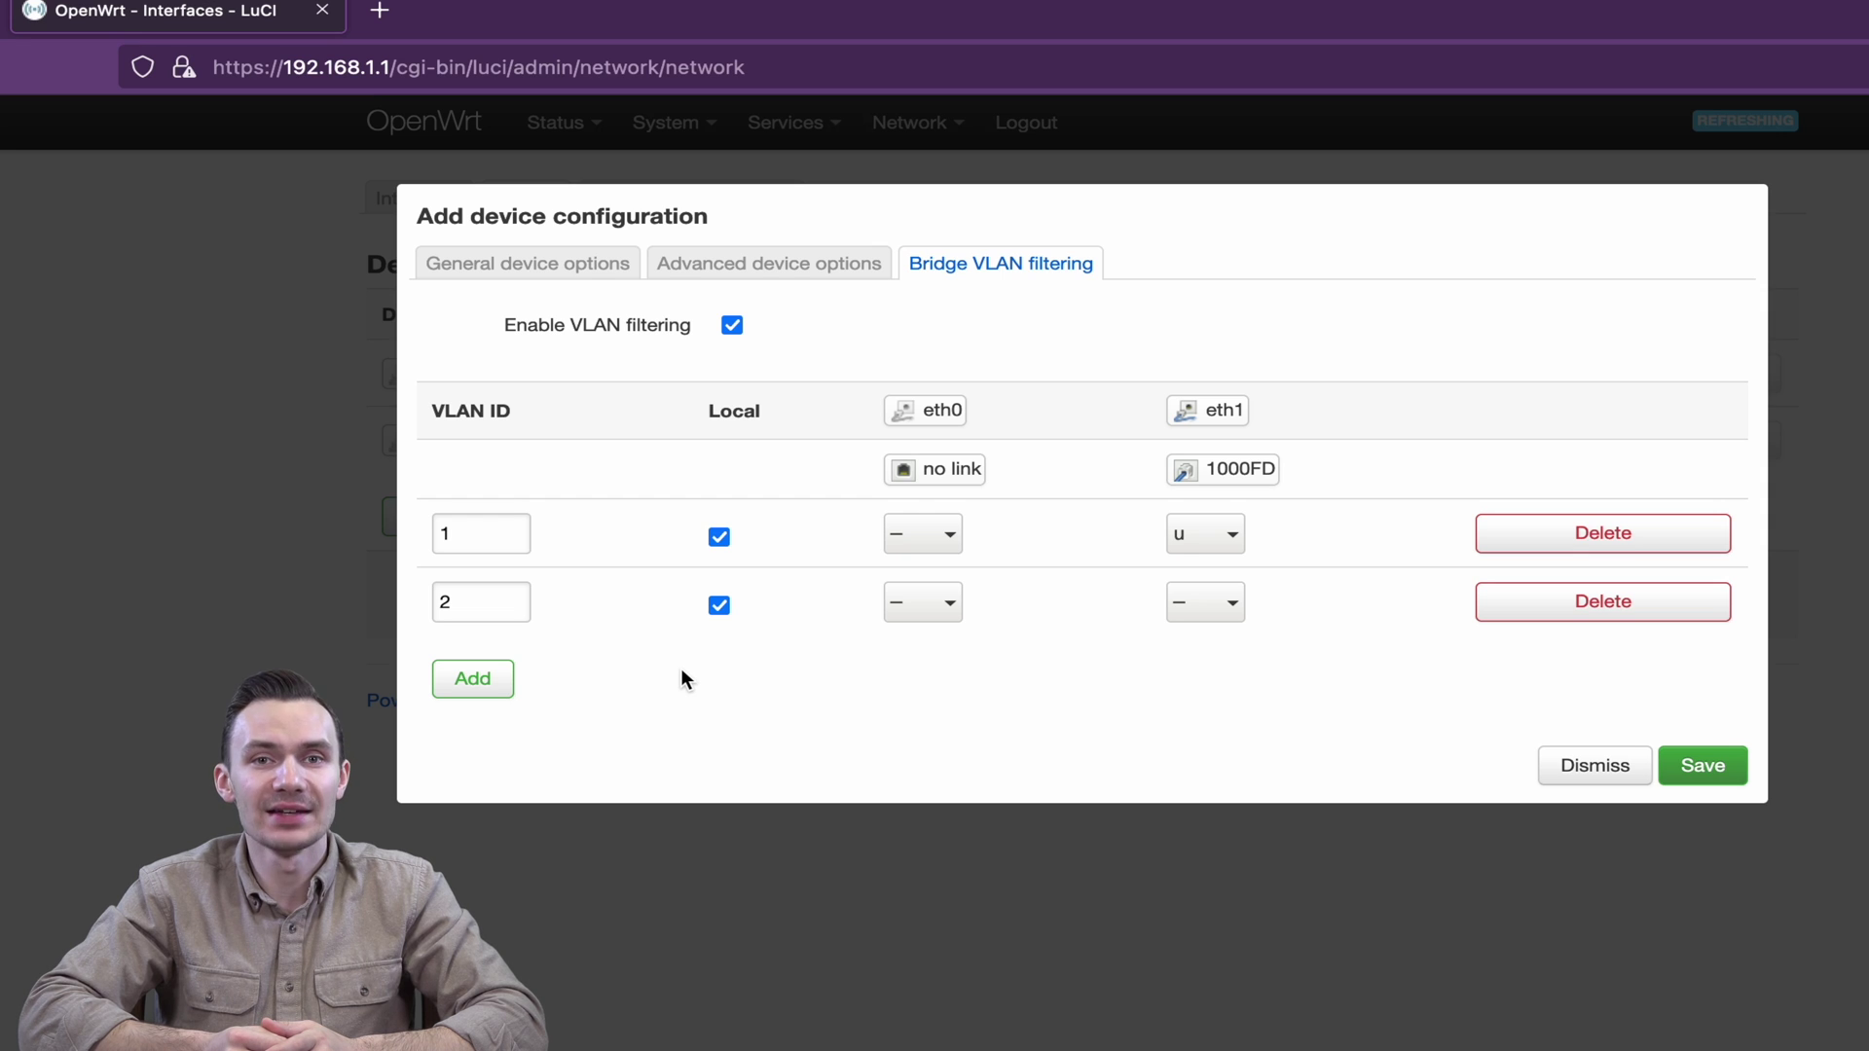
{"action": "left_click", "coordinate": [918, 603]}
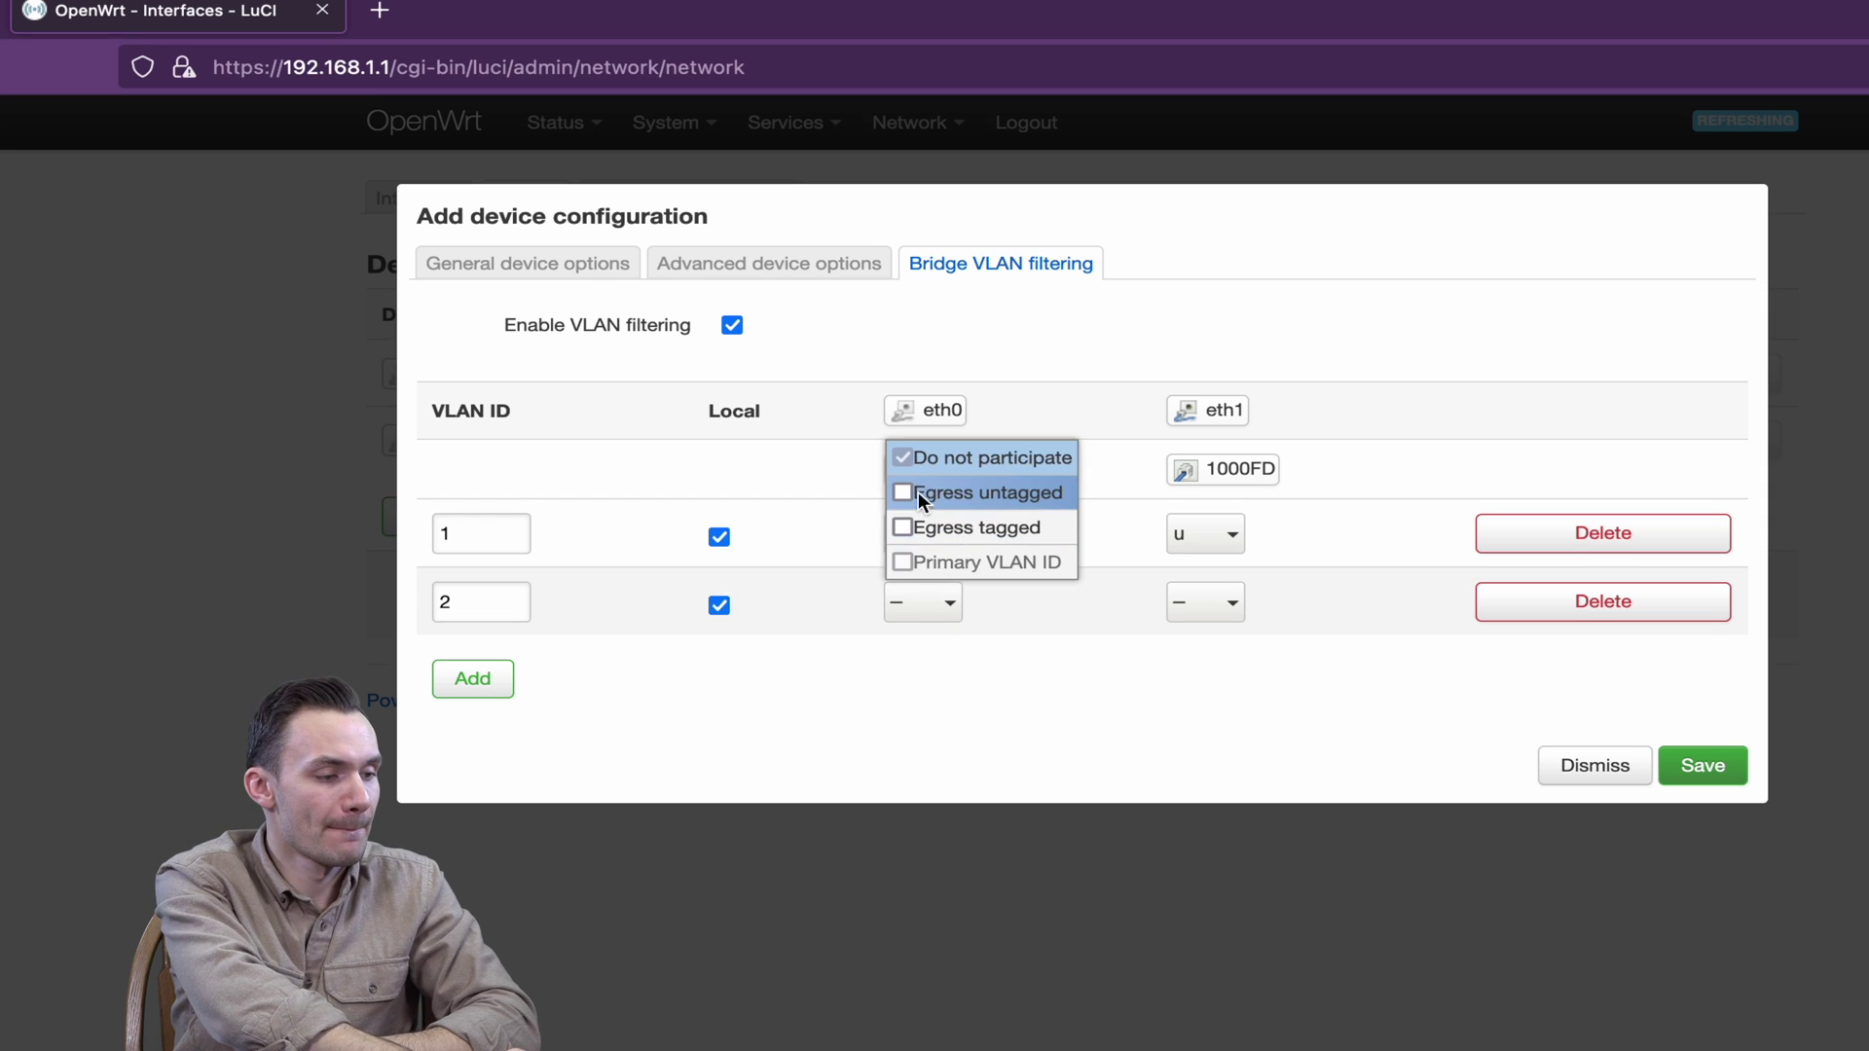
{"action": "left_click", "coordinate": [919, 492]}
{"action": "left_click", "coordinate": [1189, 608]}
{"action": "left_click", "coordinate": [1256, 494]}
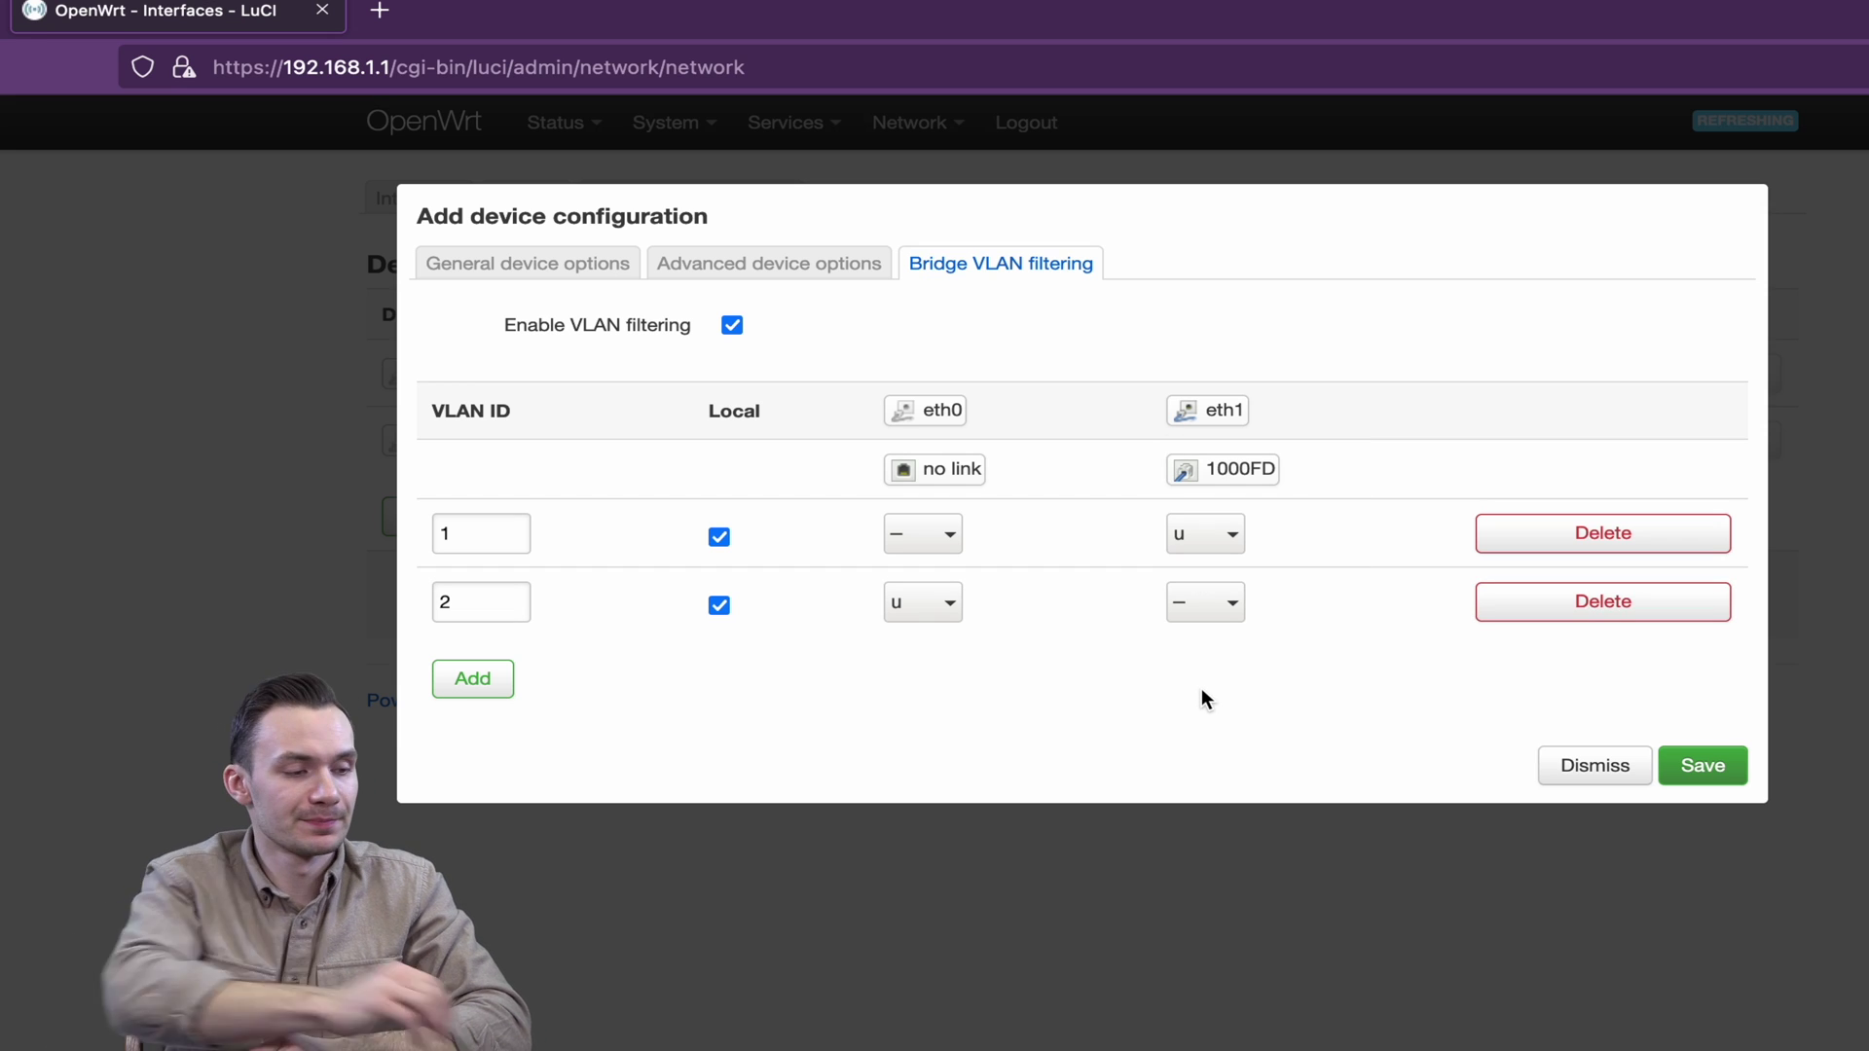
{"action": "left_click", "coordinate": [1703, 765]}
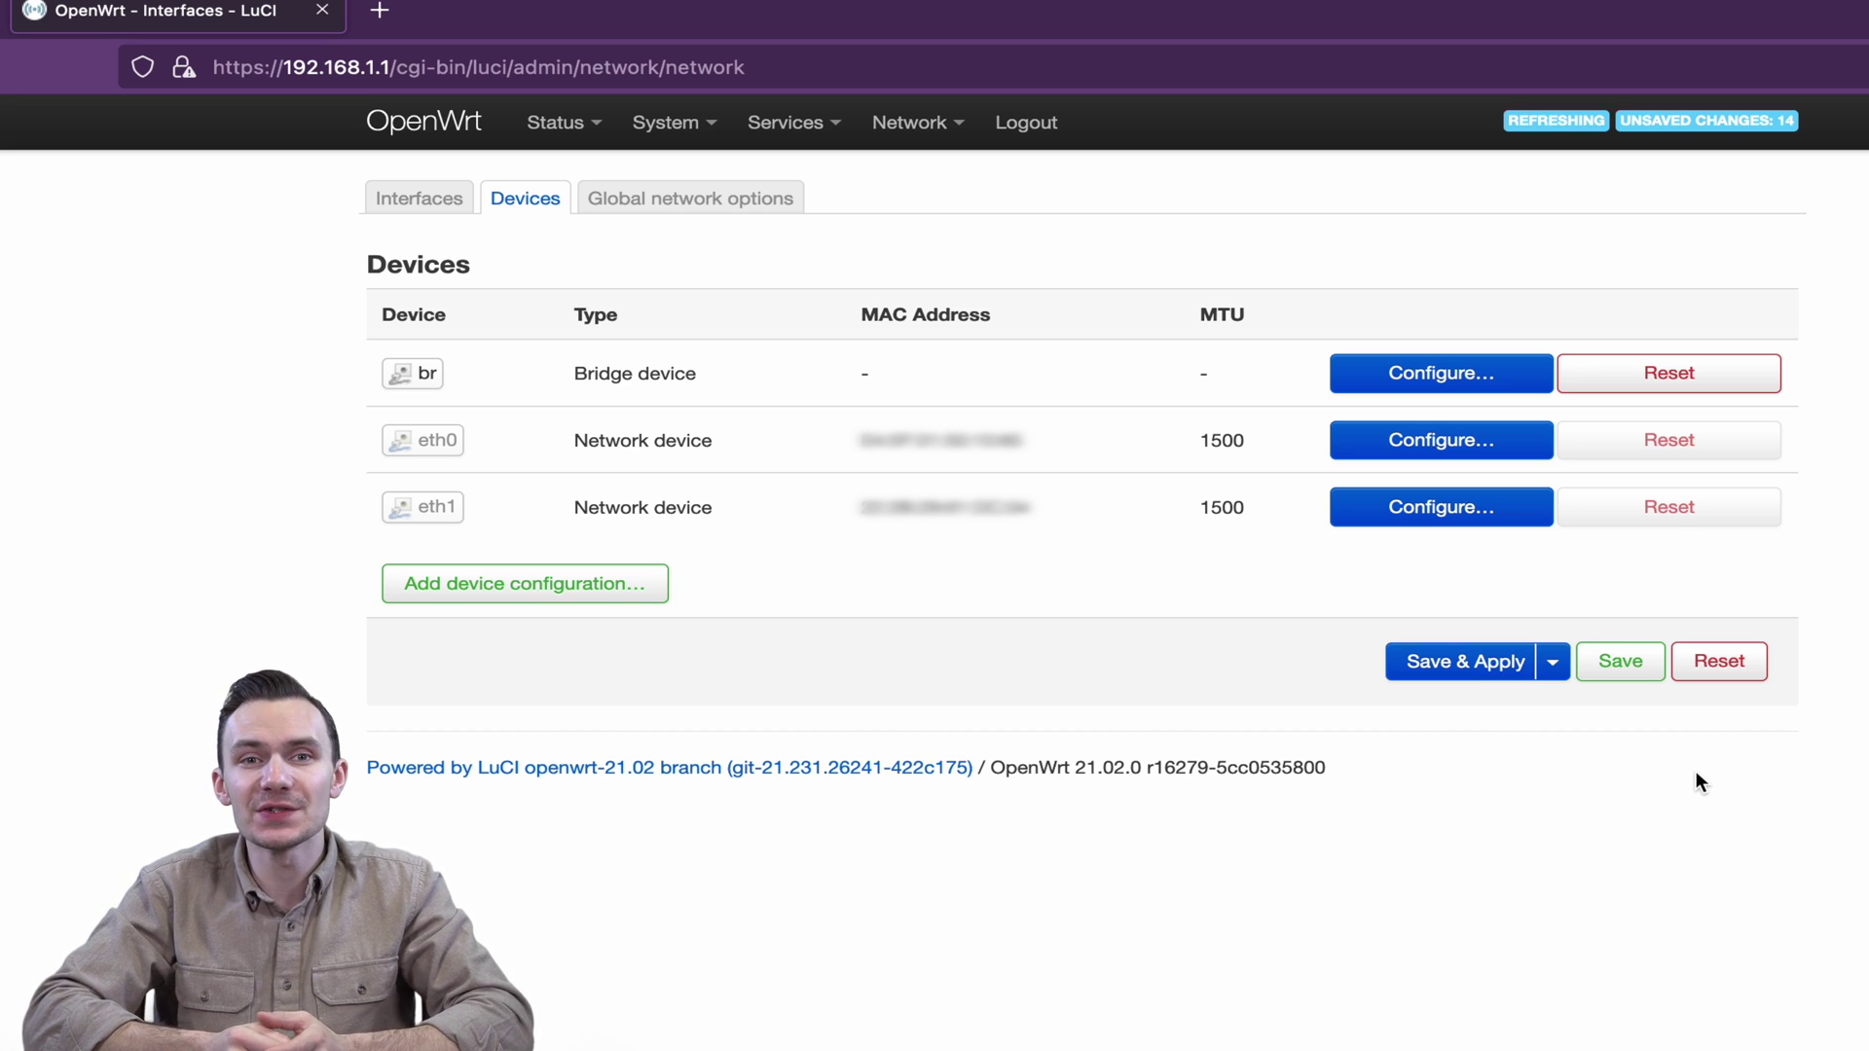
Switch the LAN interface's device to br.1 and save it
{"action": "left_click", "coordinate": [433, 197]}
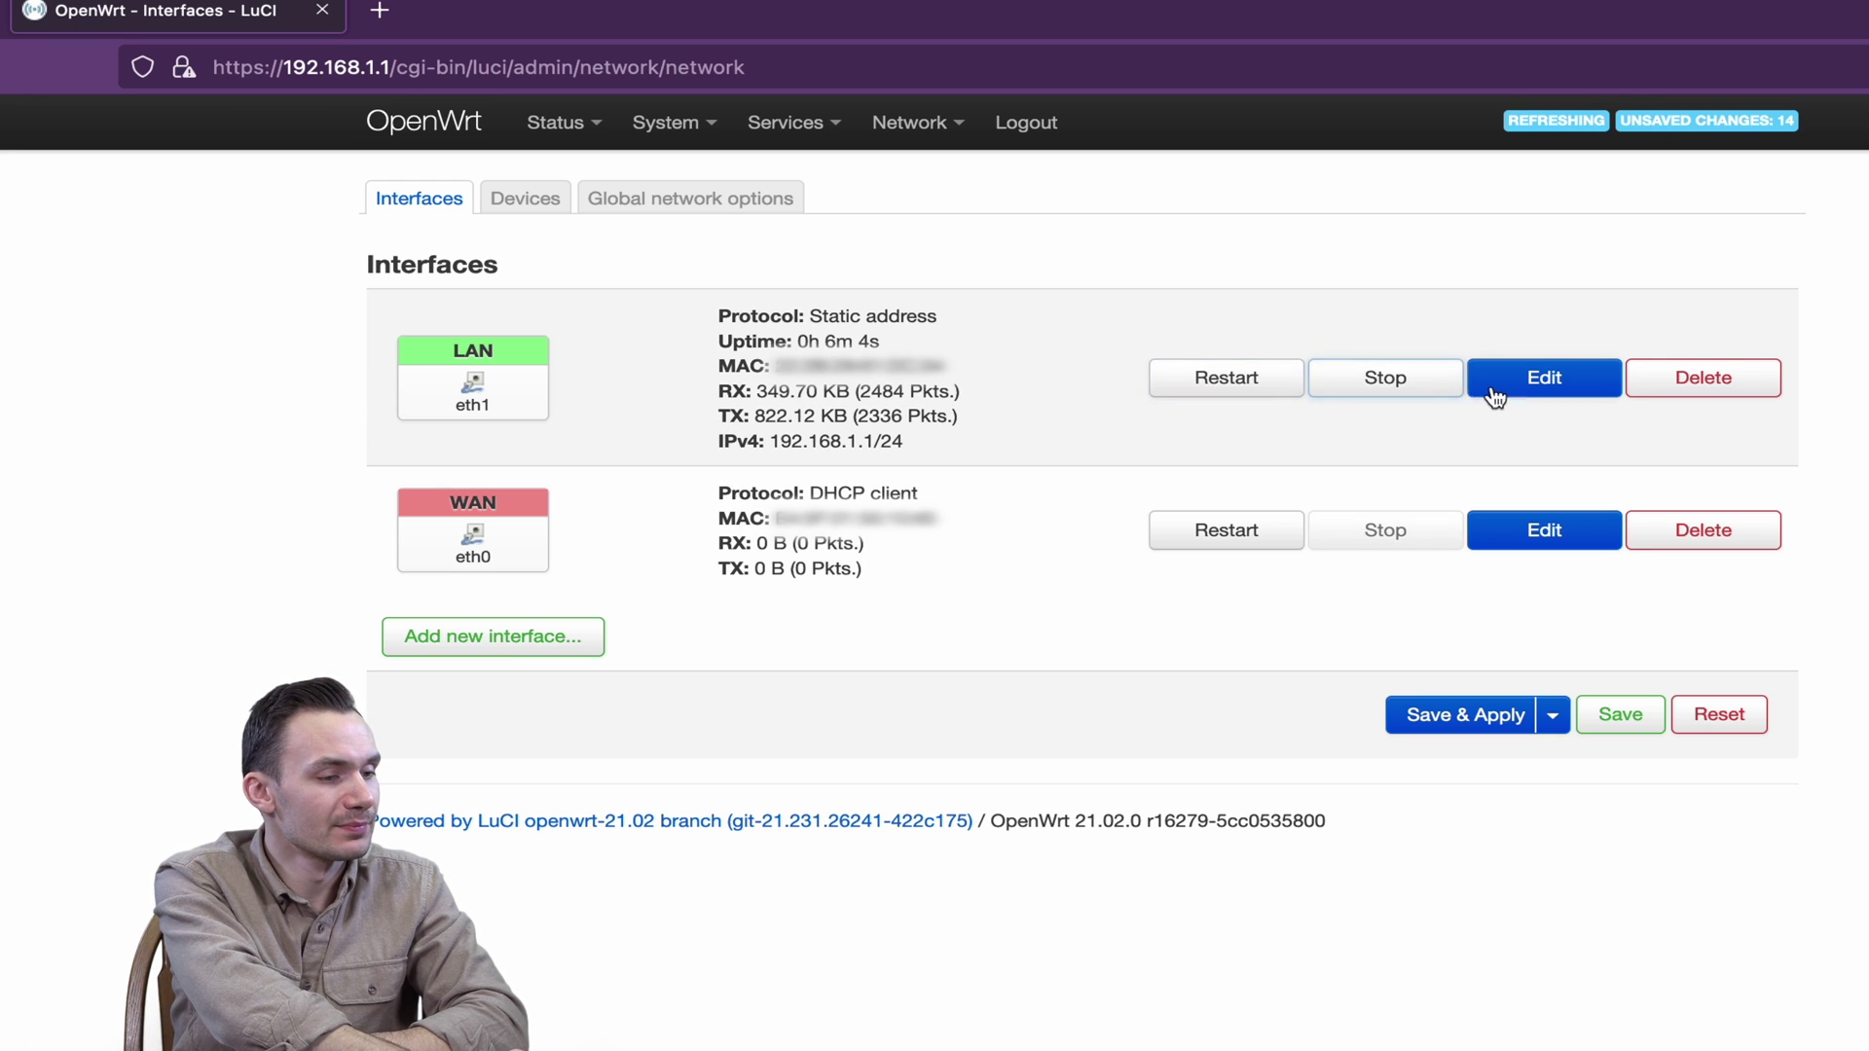
{"action": "left_click", "coordinate": [1499, 386]}
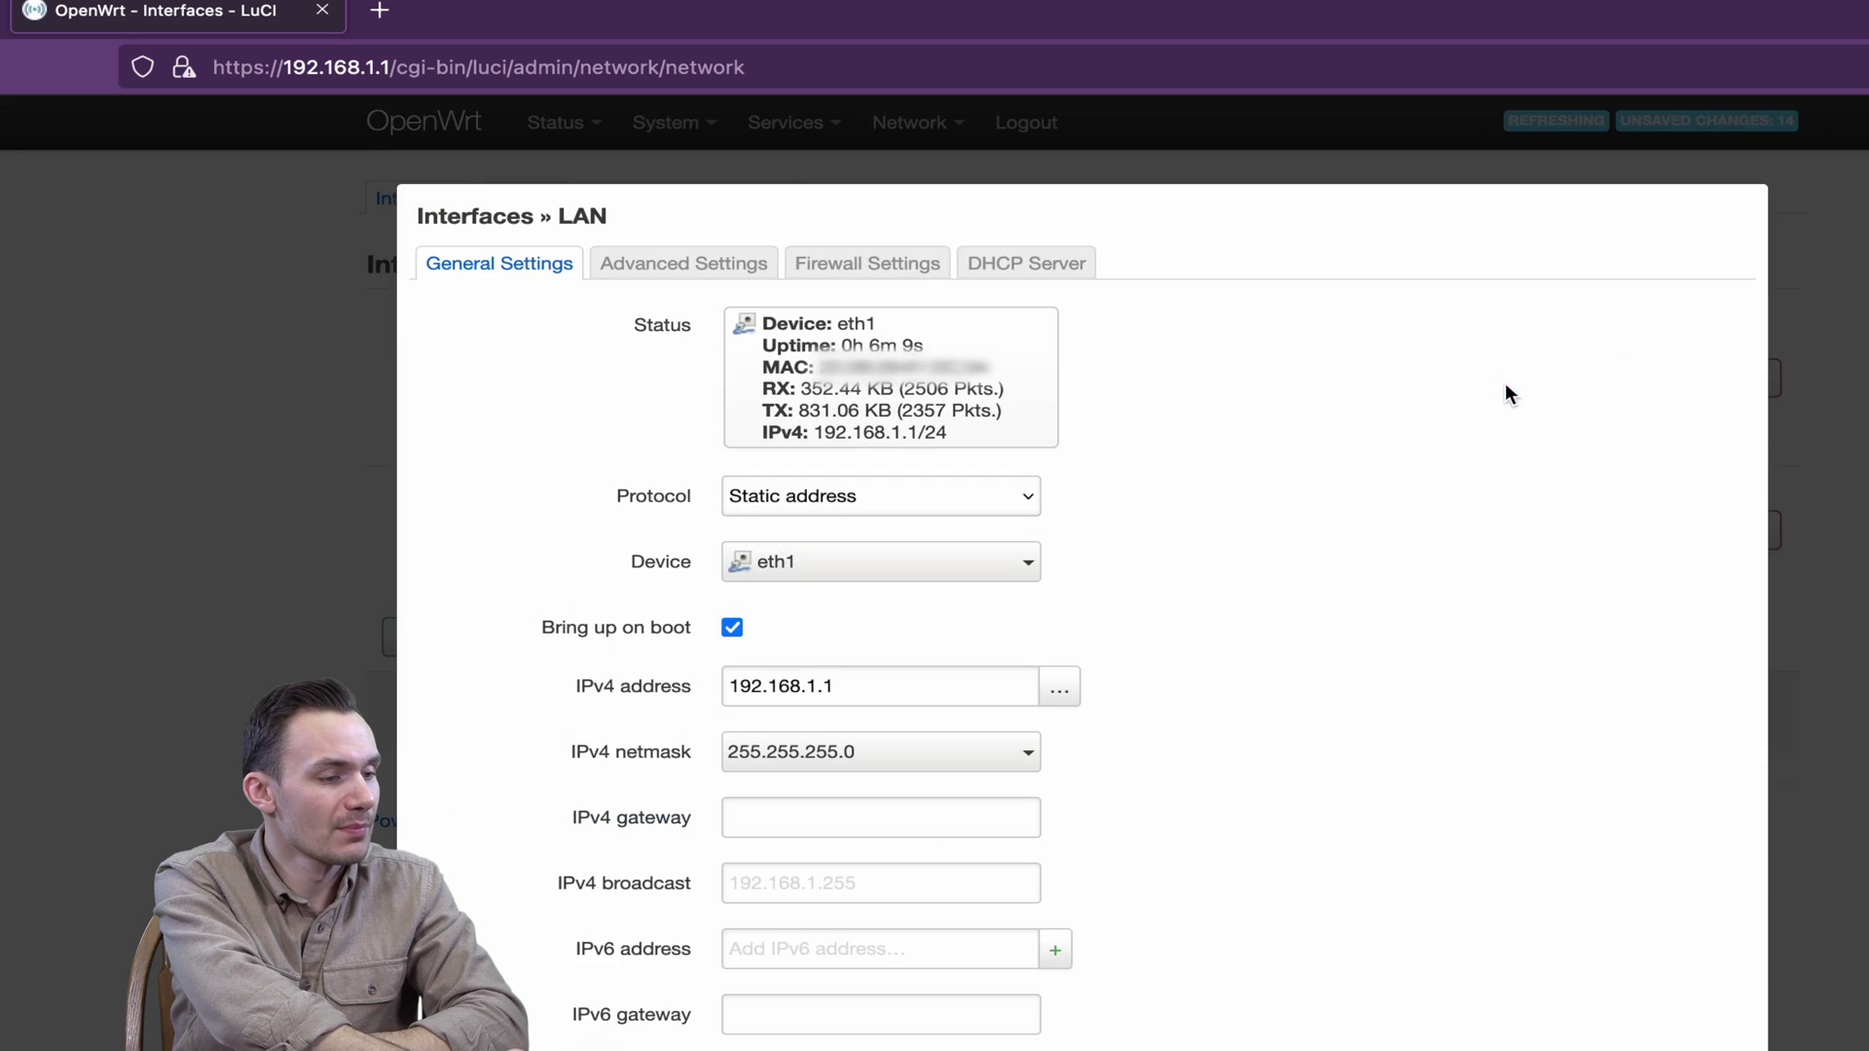
{"action": "left_click", "coordinate": [811, 567]}
{"action": "left_click", "coordinate": [847, 671]}
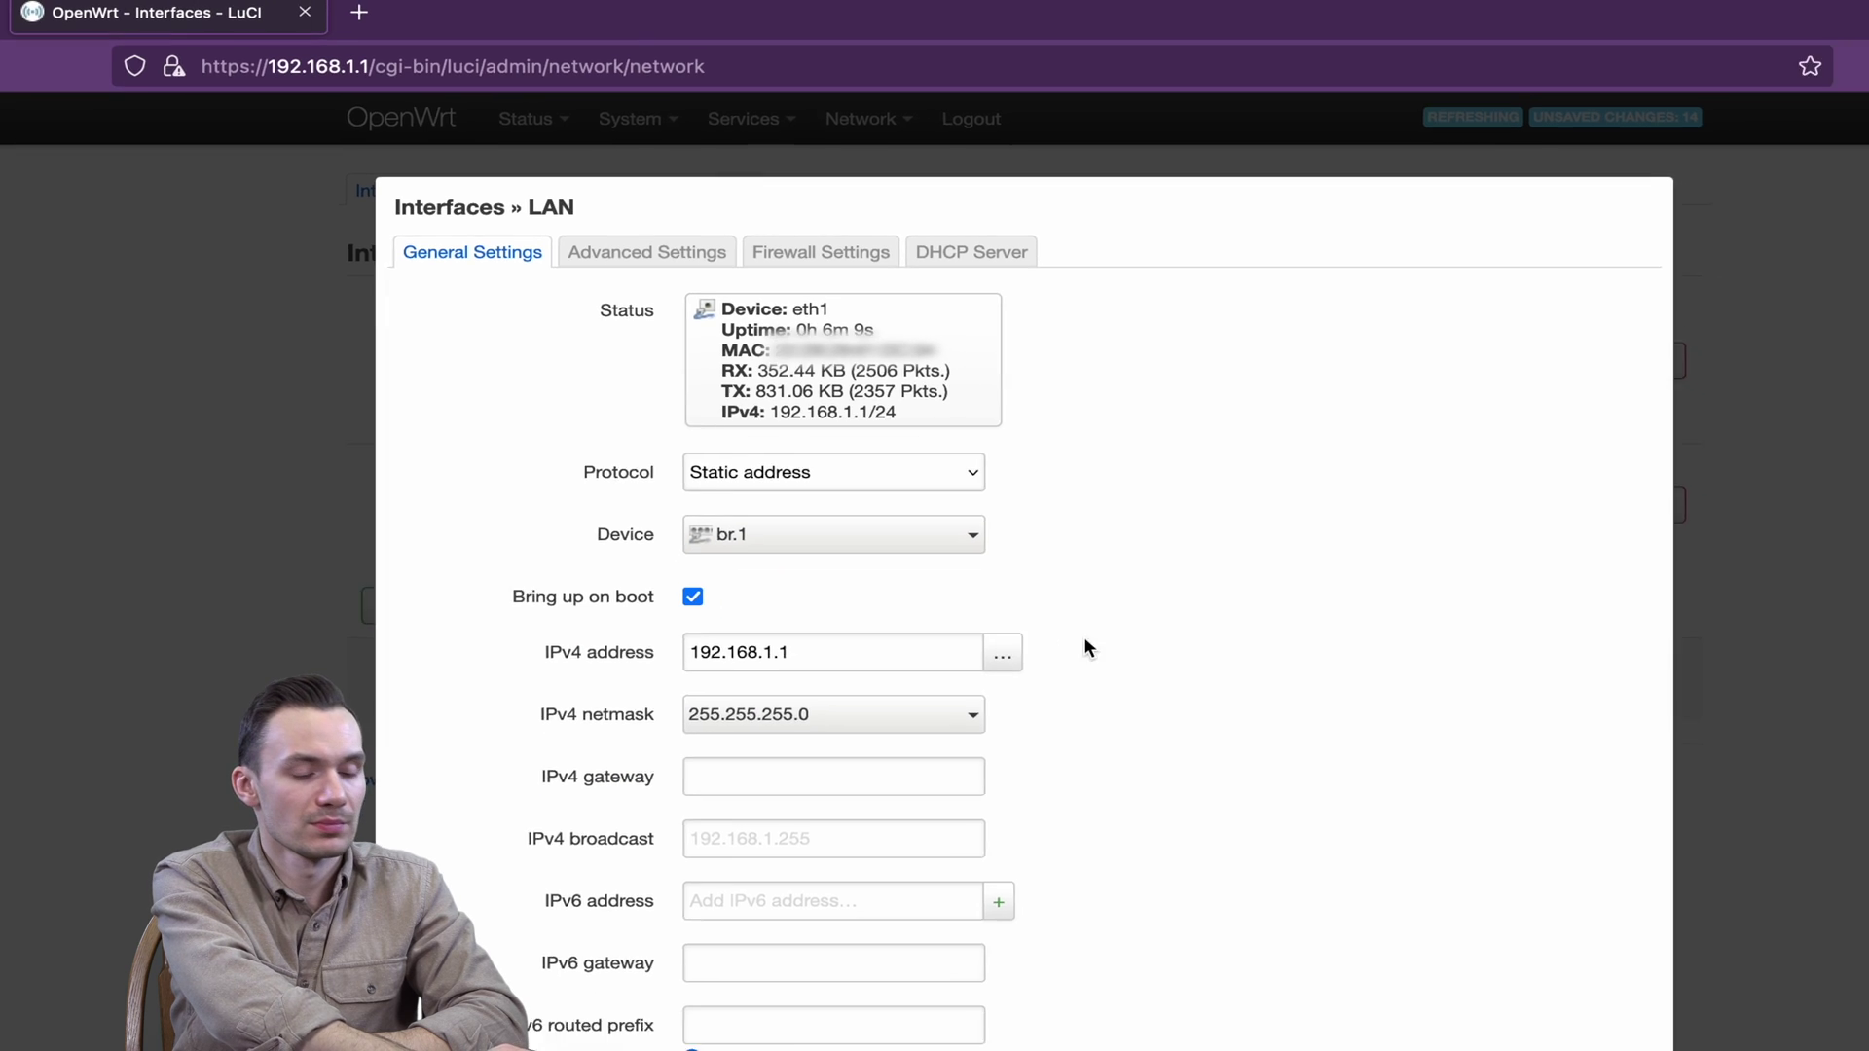
{"action": "left_click", "coordinate": [1474, 1029]}
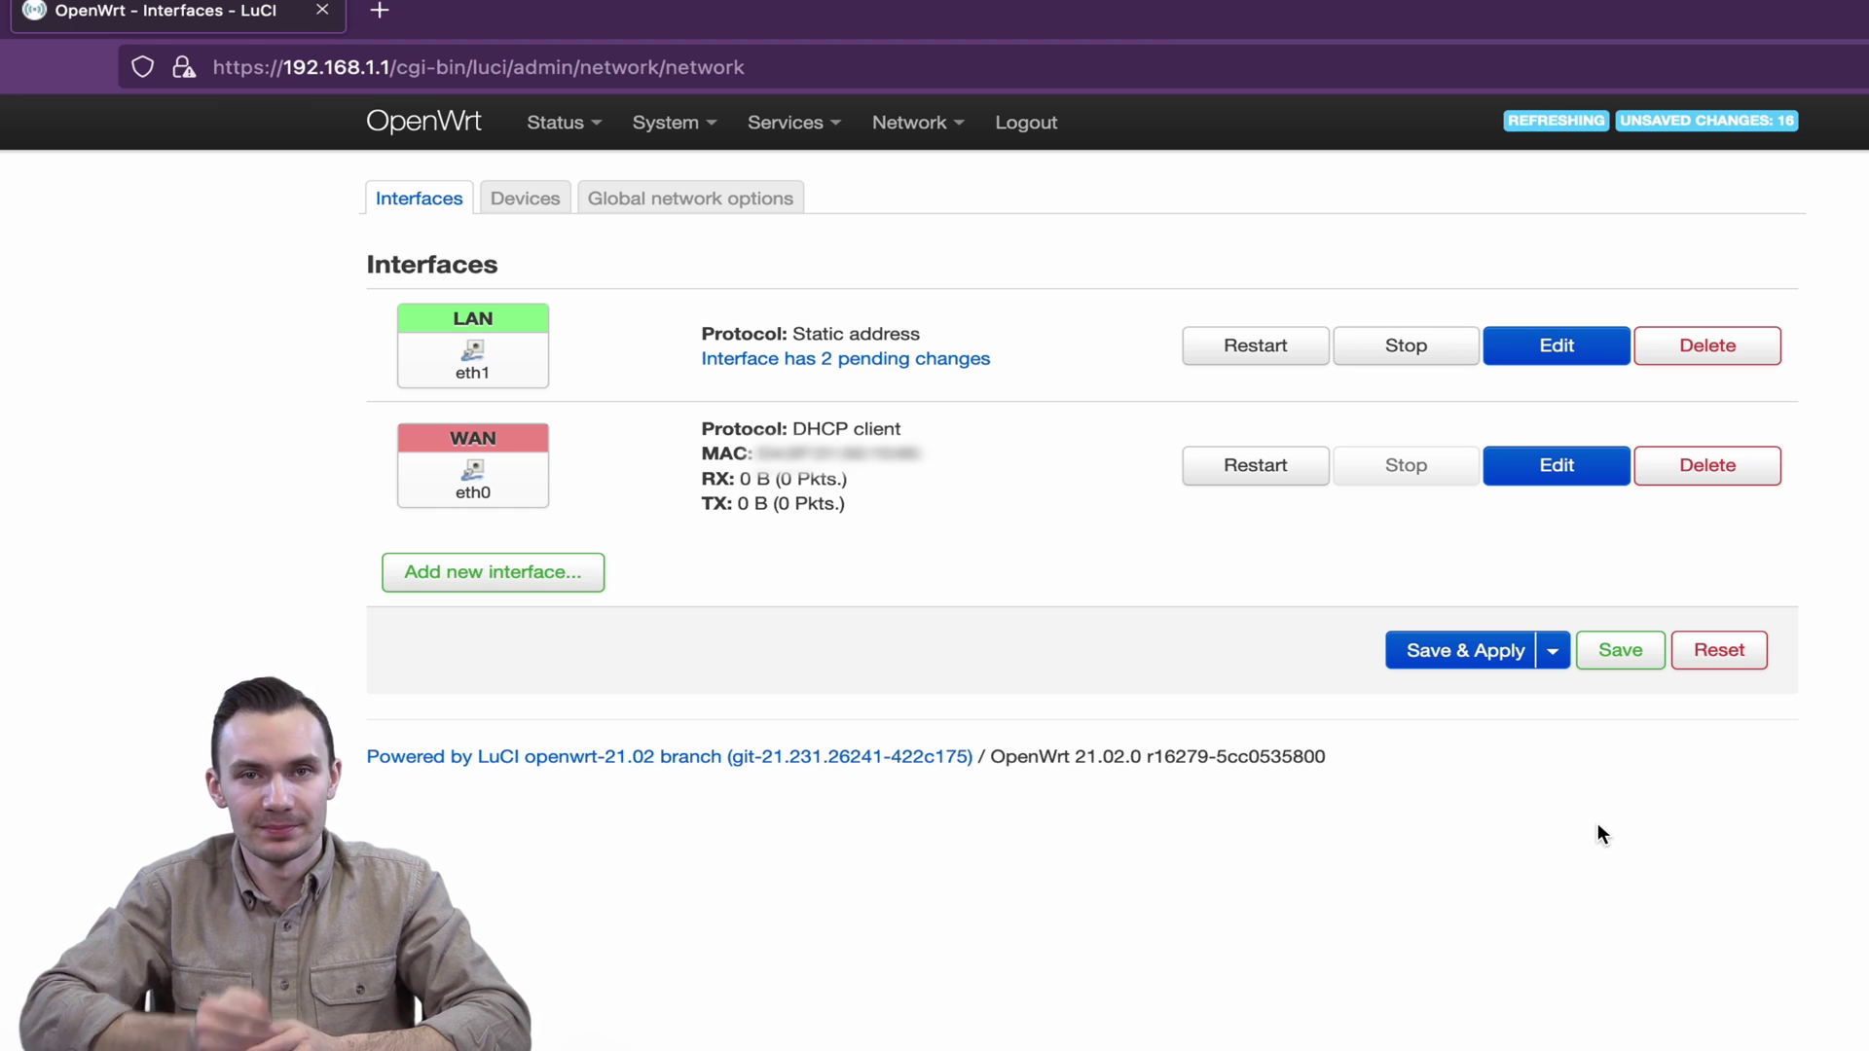
Create a new interface lan2 using static address protocol on device br.2
{"action": "left_click", "coordinate": [582, 587]}
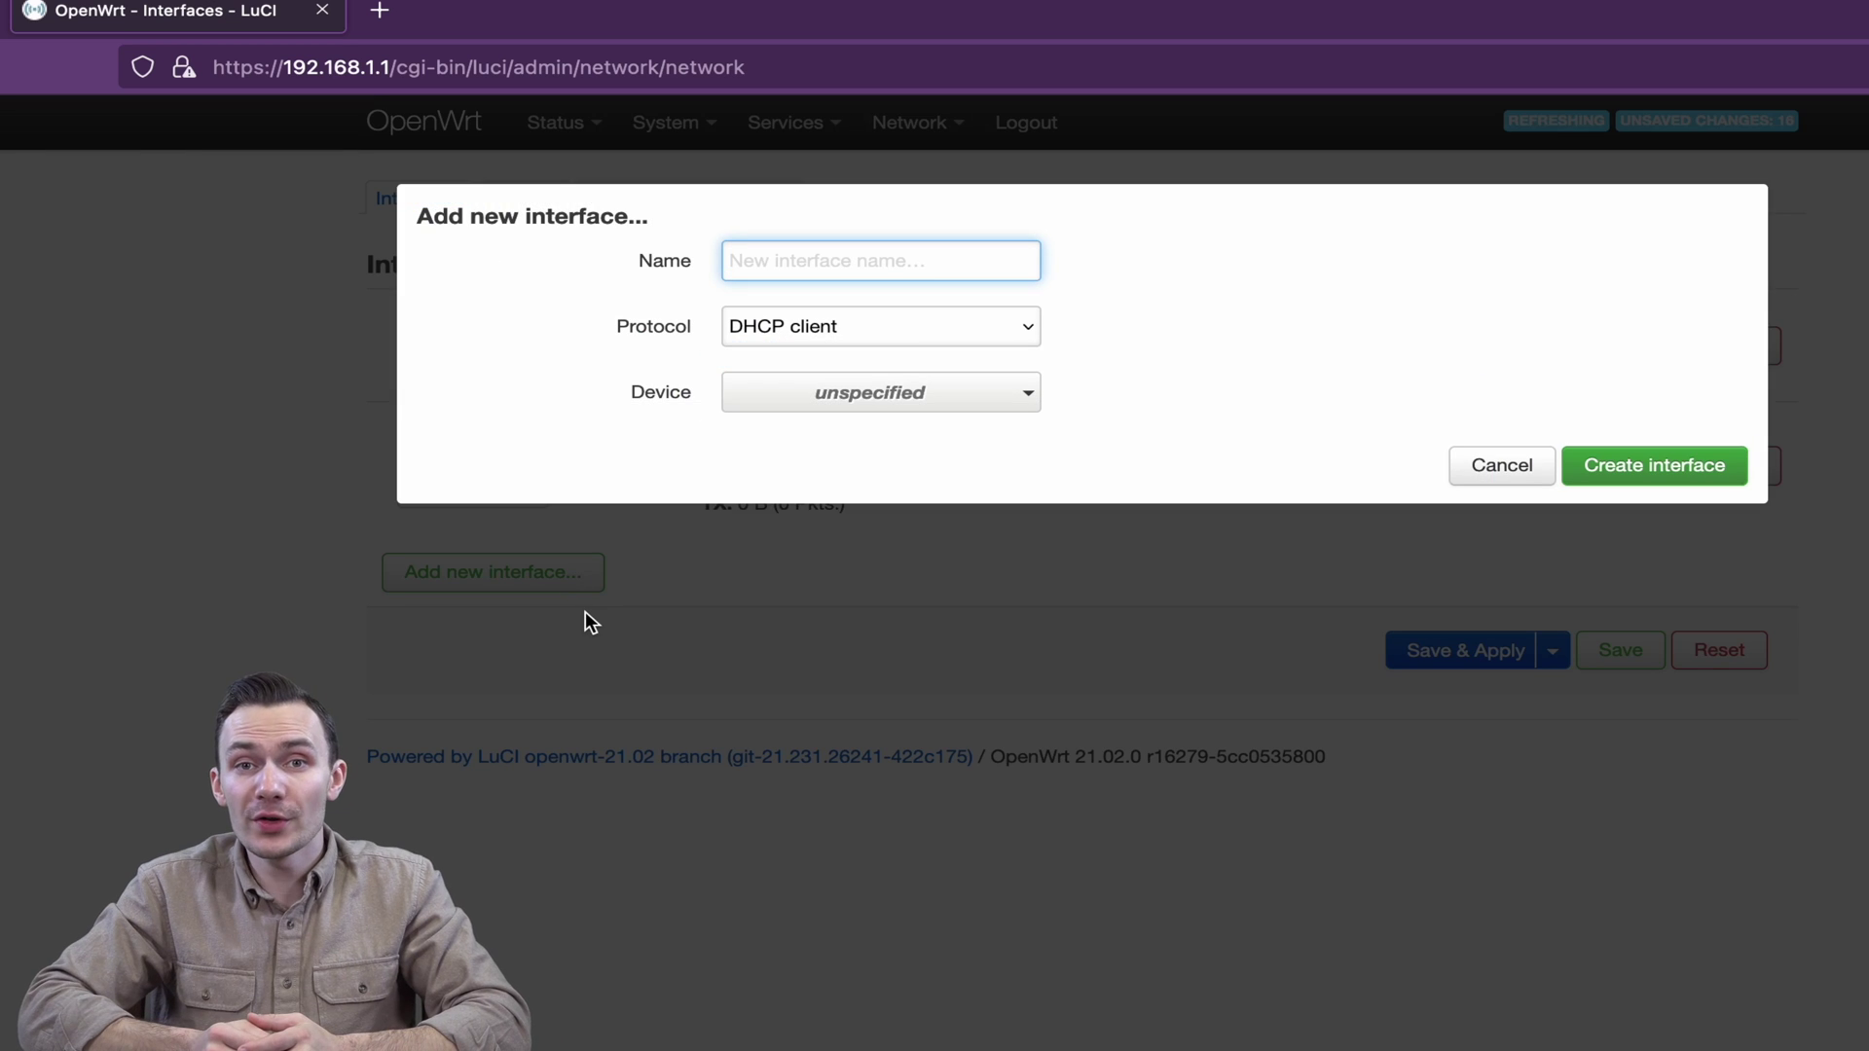
{"action": "type", "text": "lan2"}
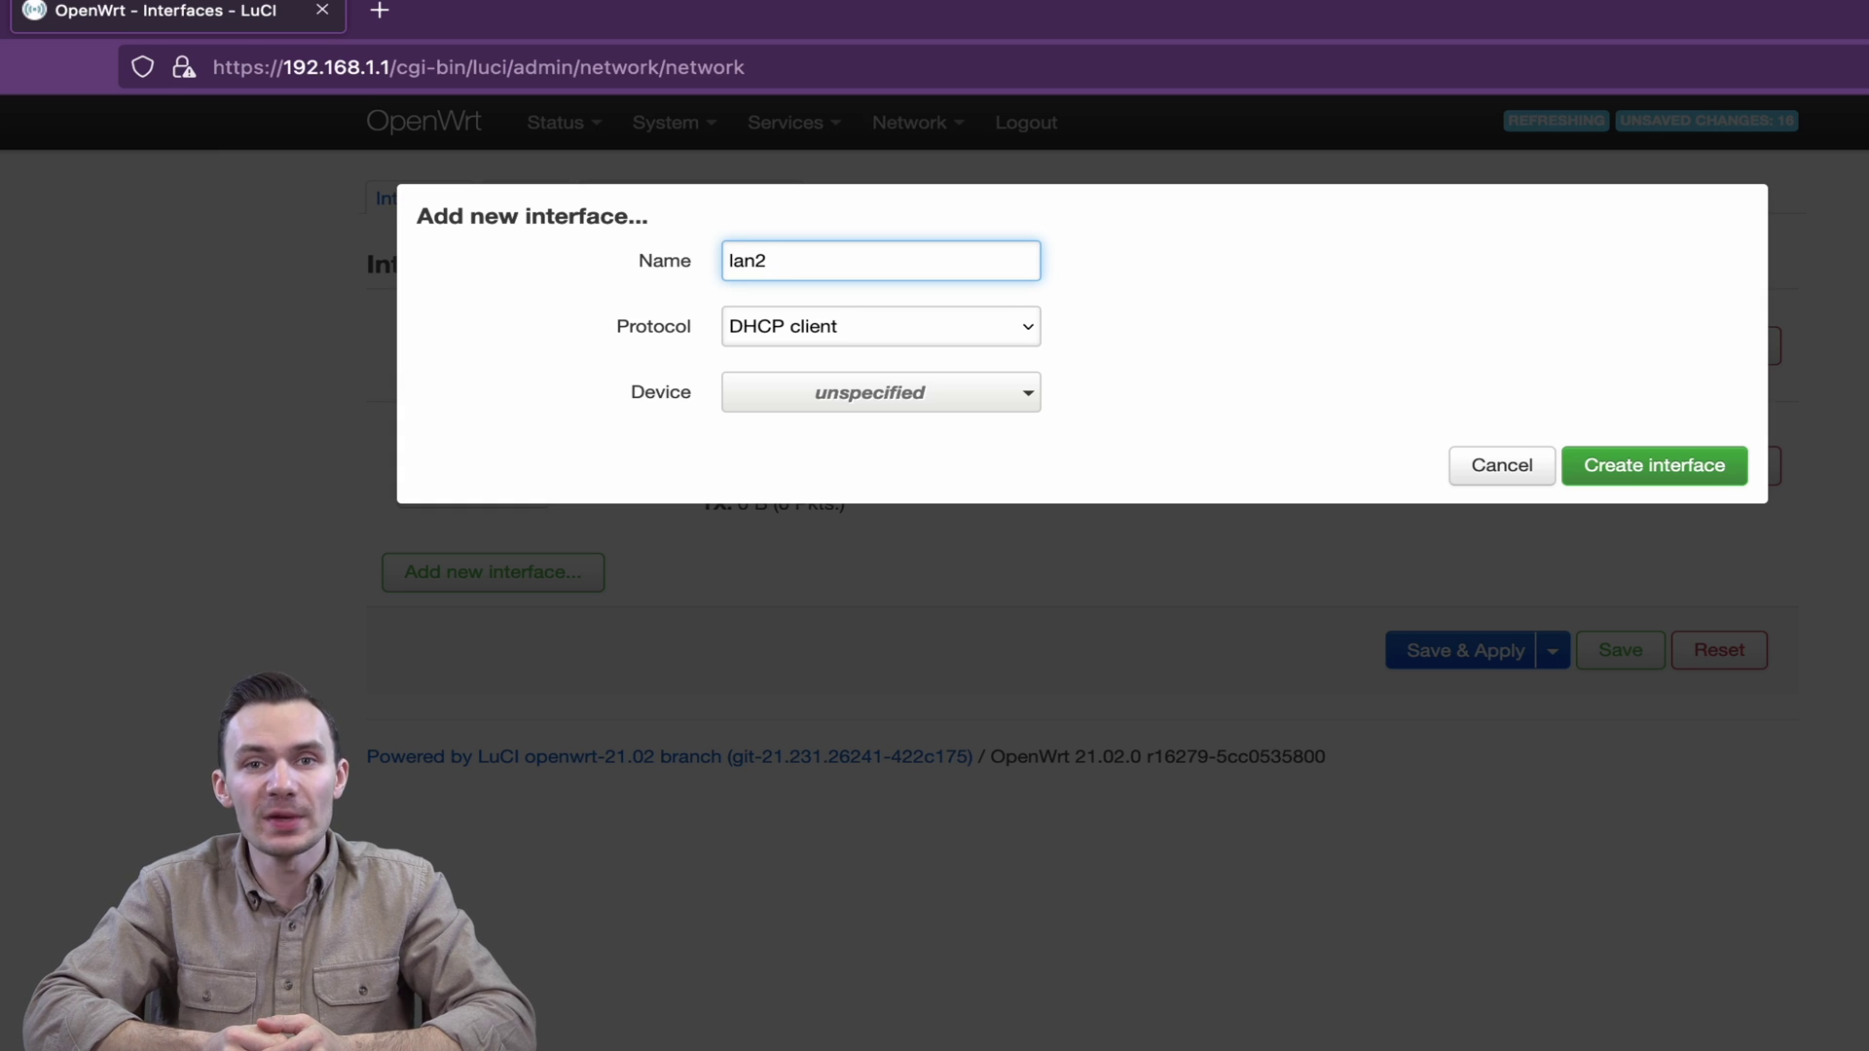
{"action": "left_click", "coordinate": [839, 326]}
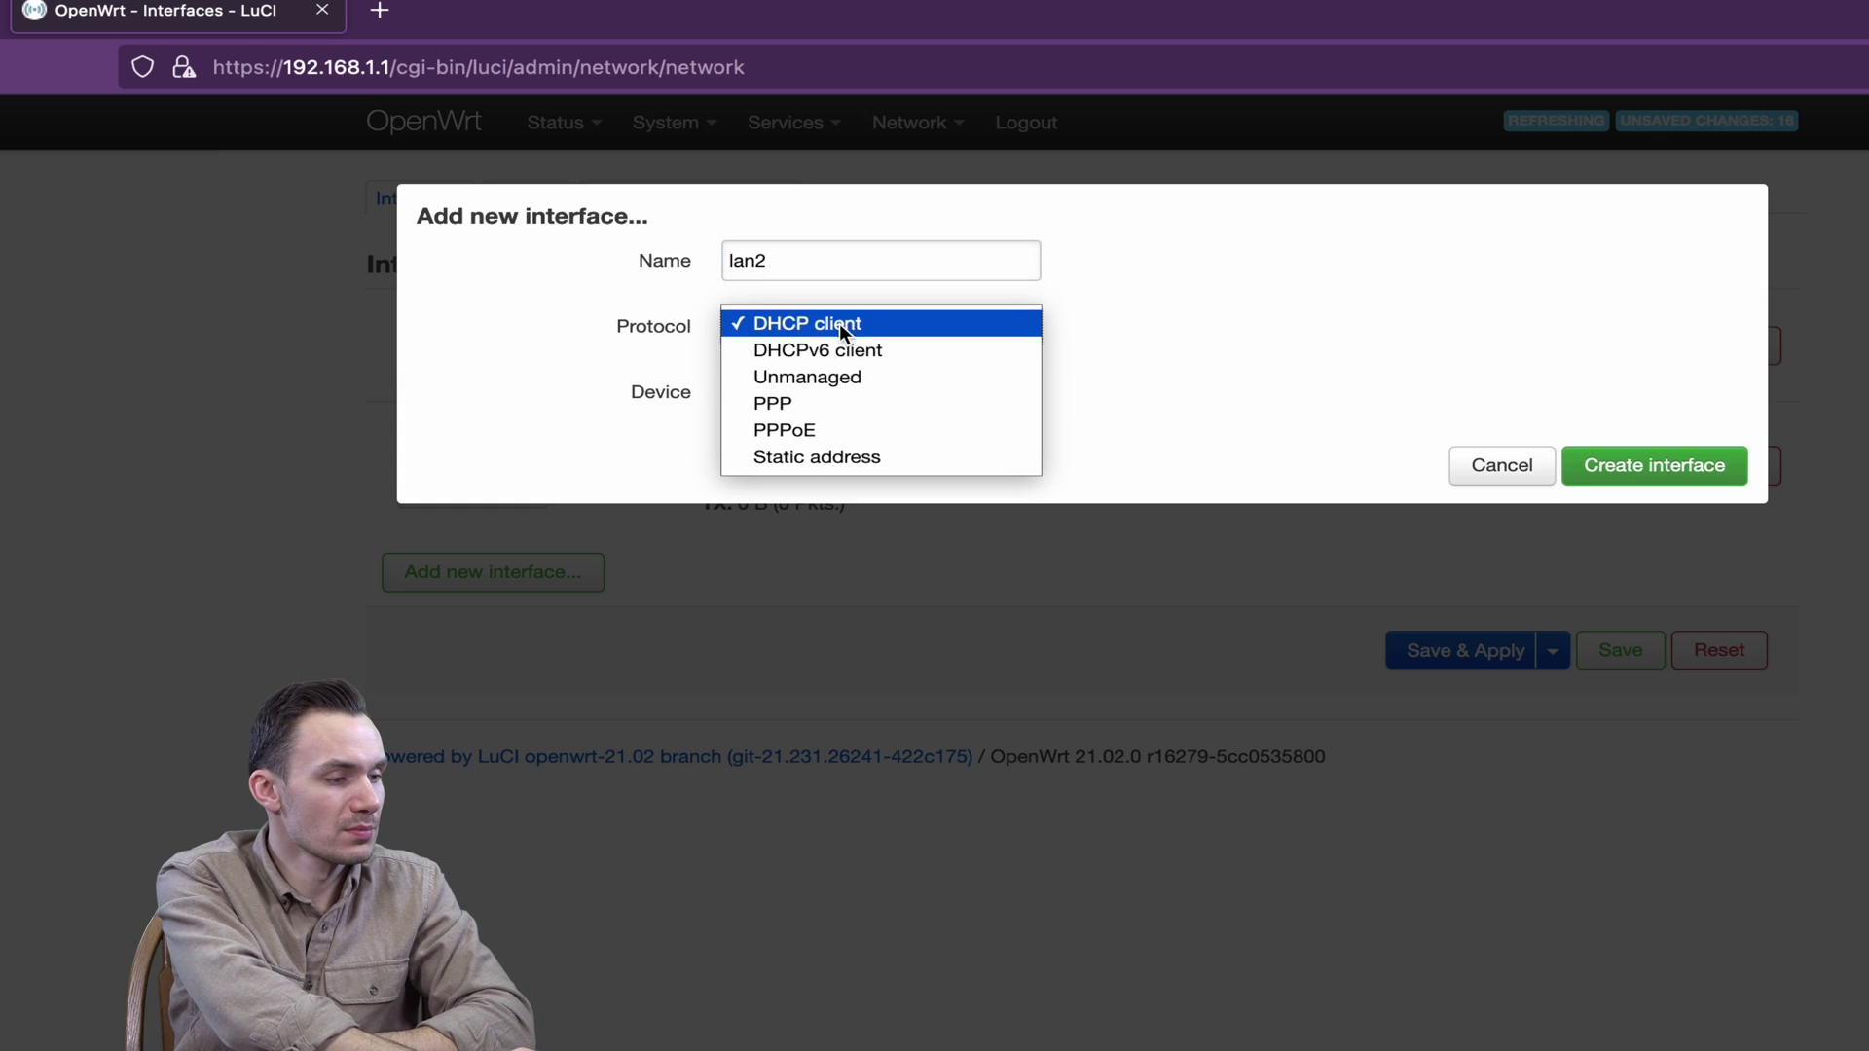
{"action": "left_click", "coordinate": [839, 448]}
{"action": "left_click", "coordinate": [847, 401]}
{"action": "left_click", "coordinate": [925, 537]}
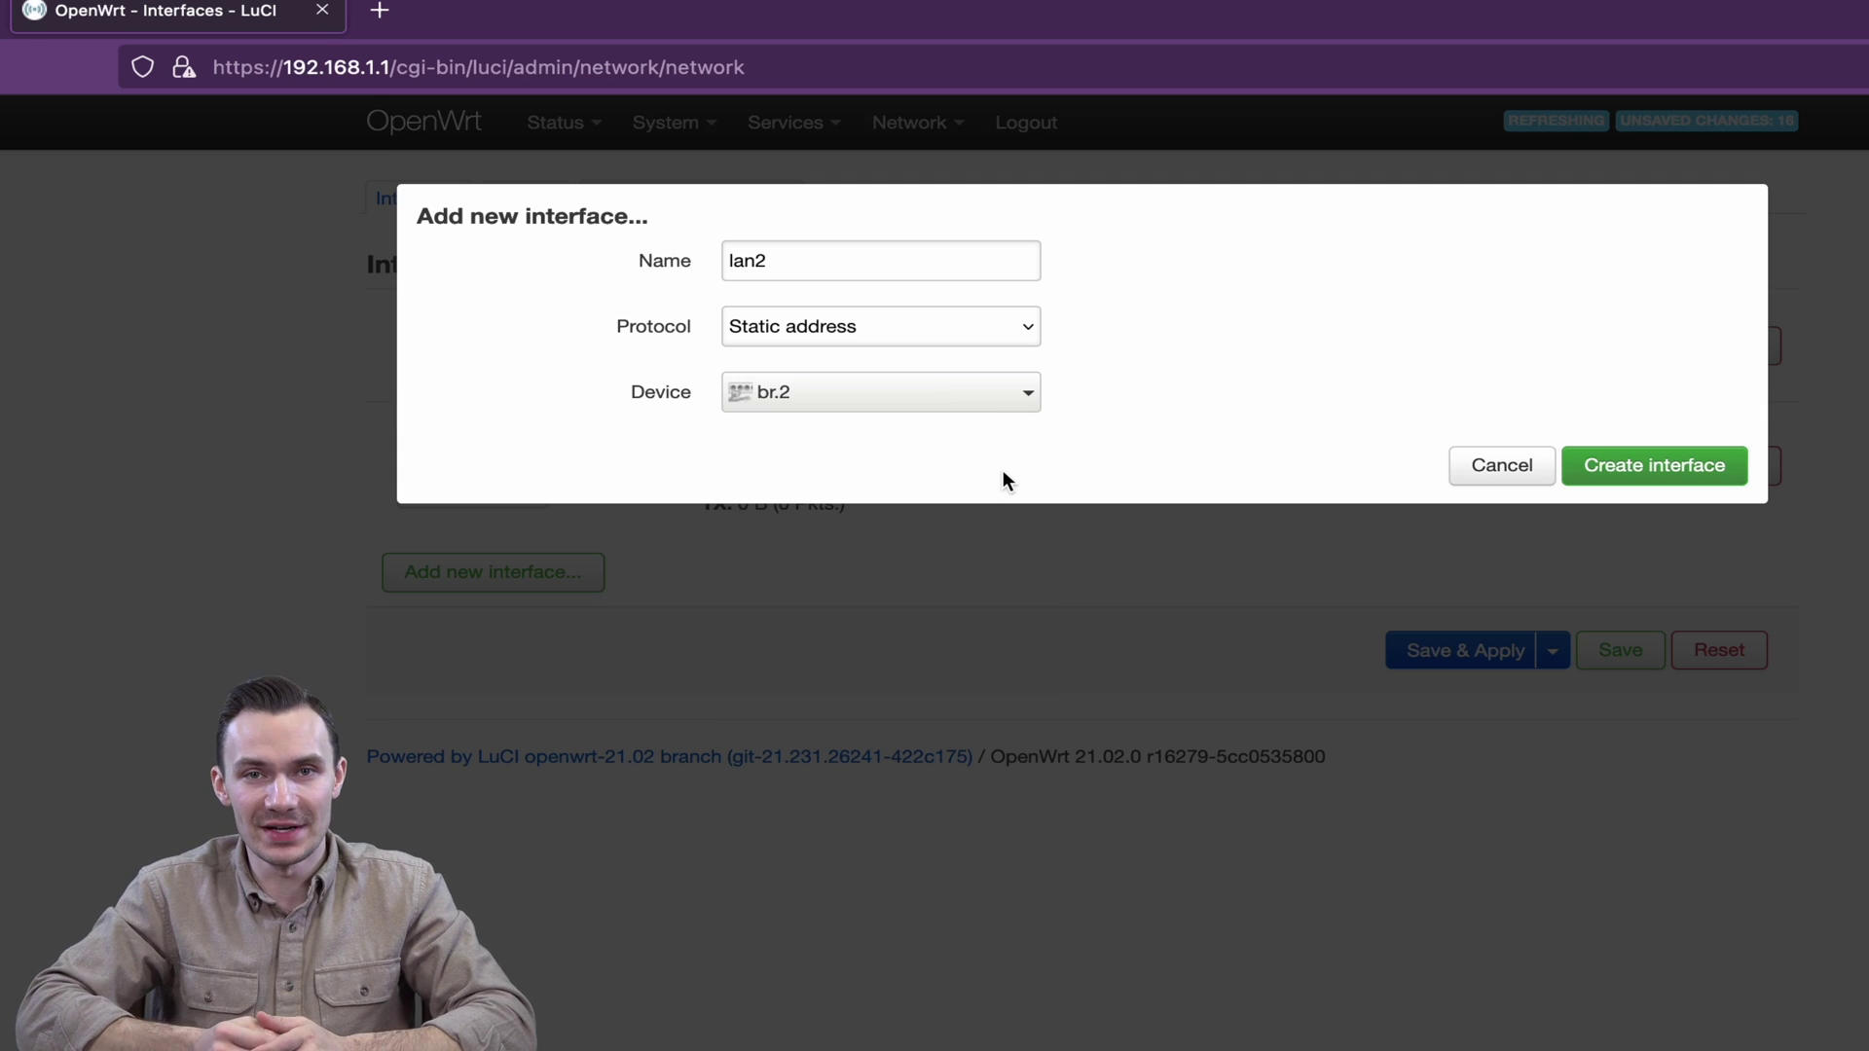
{"action": "left_click", "coordinate": [1635, 467]}
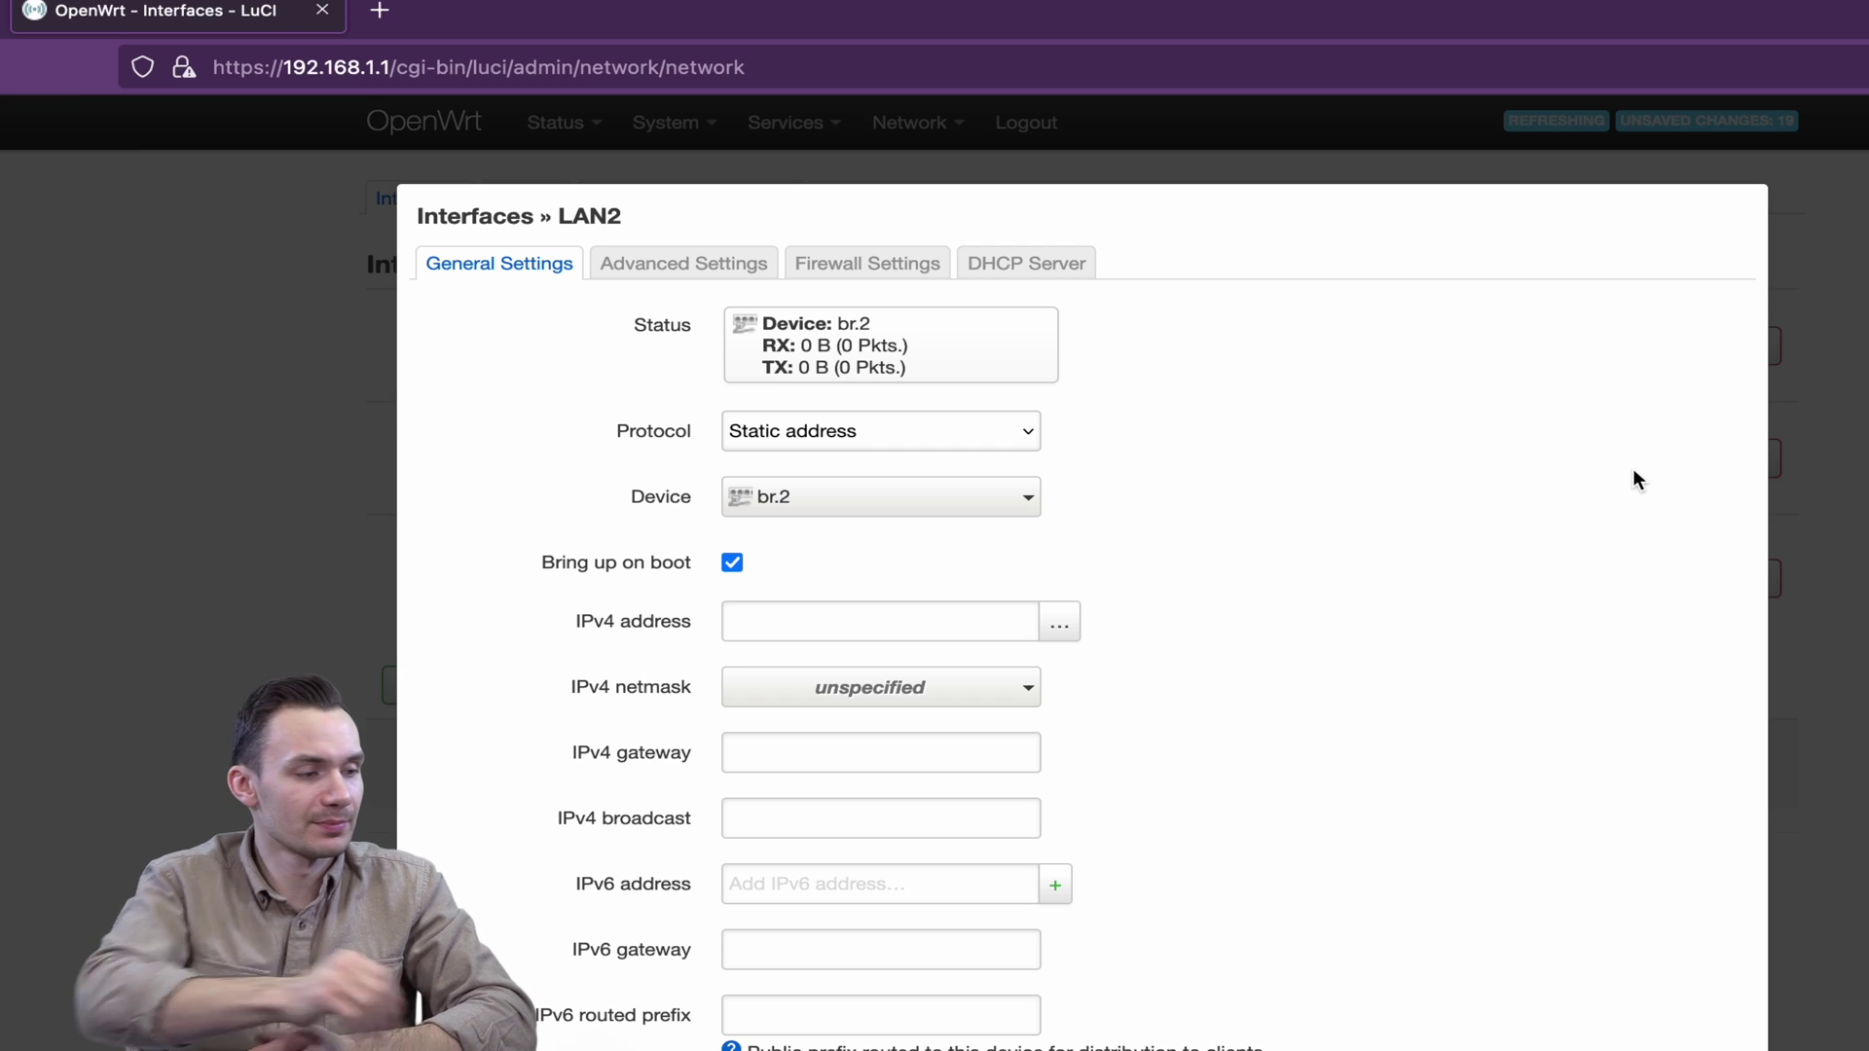
Give LAN2 192.168.2.1/255.255.255.0, the lan firewall zone and a DHCP server, then save
{"action": "left_click", "coordinate": [855, 630]}
{"action": "type", "text": "192.168"}
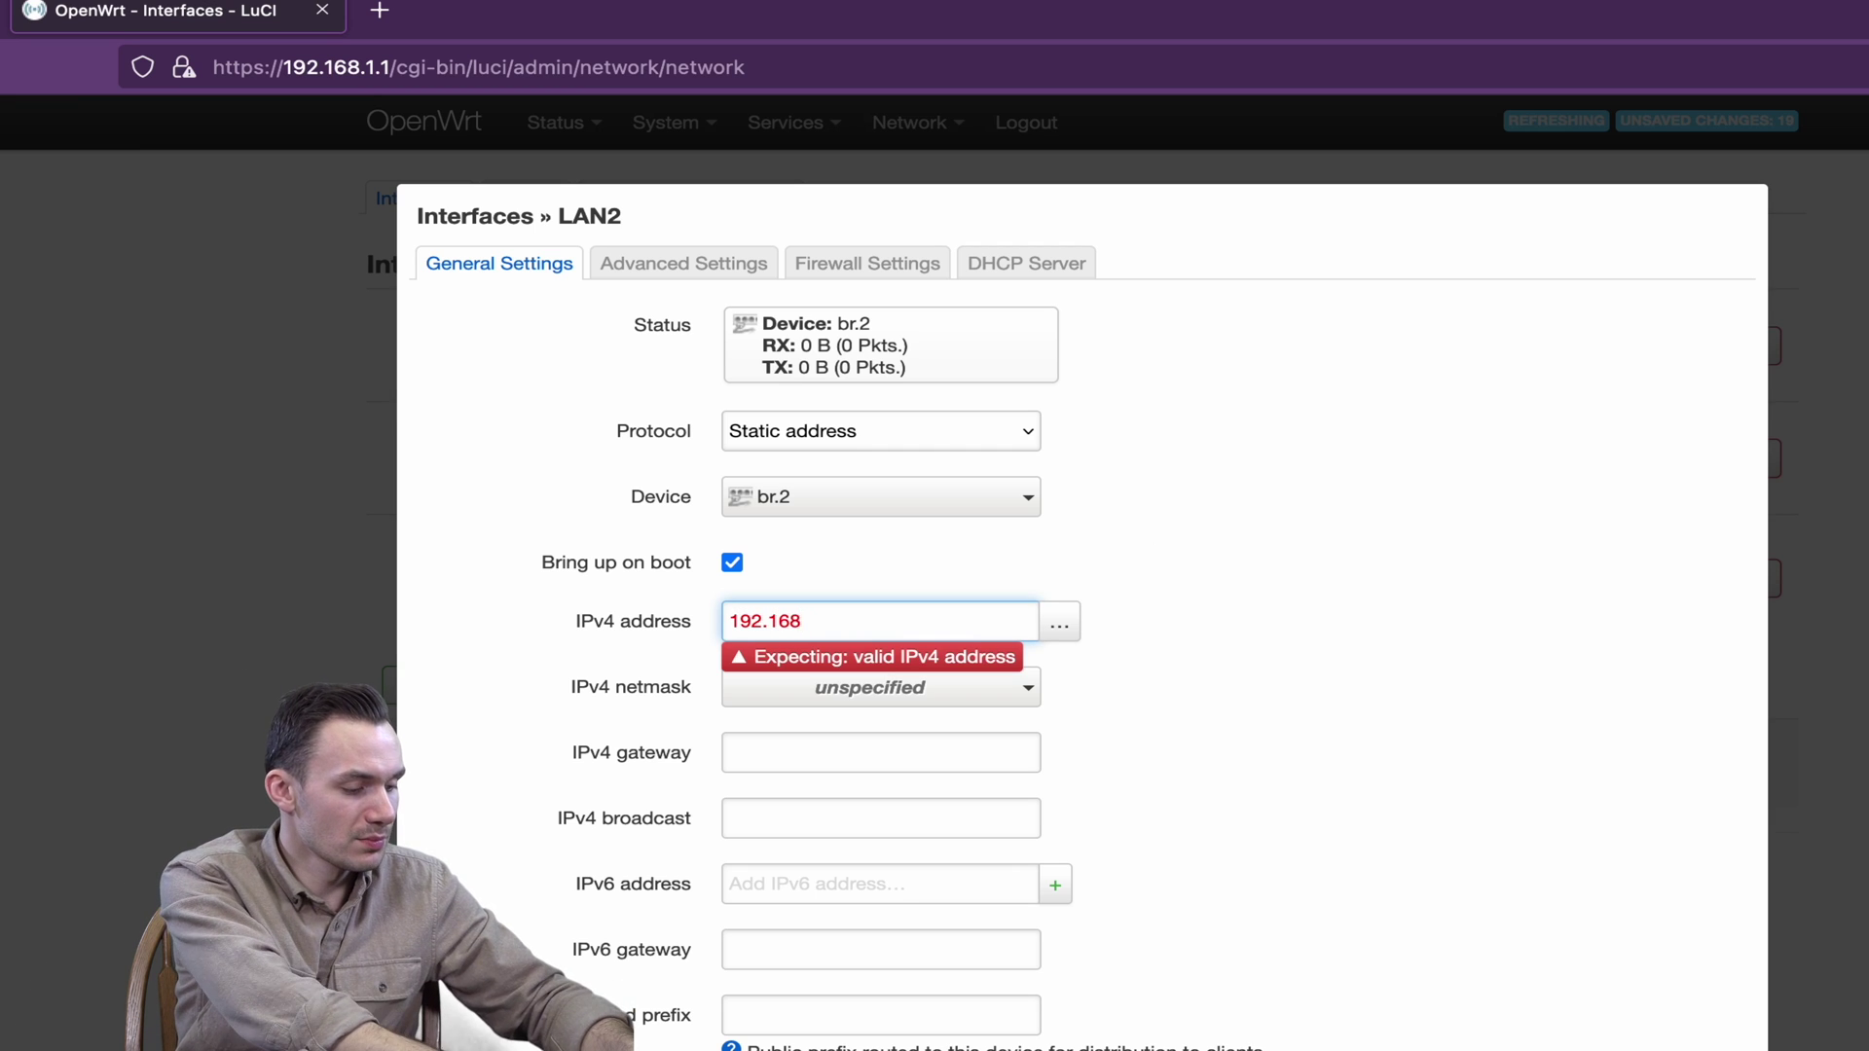
{"action": "type", "text": ".2.1"}
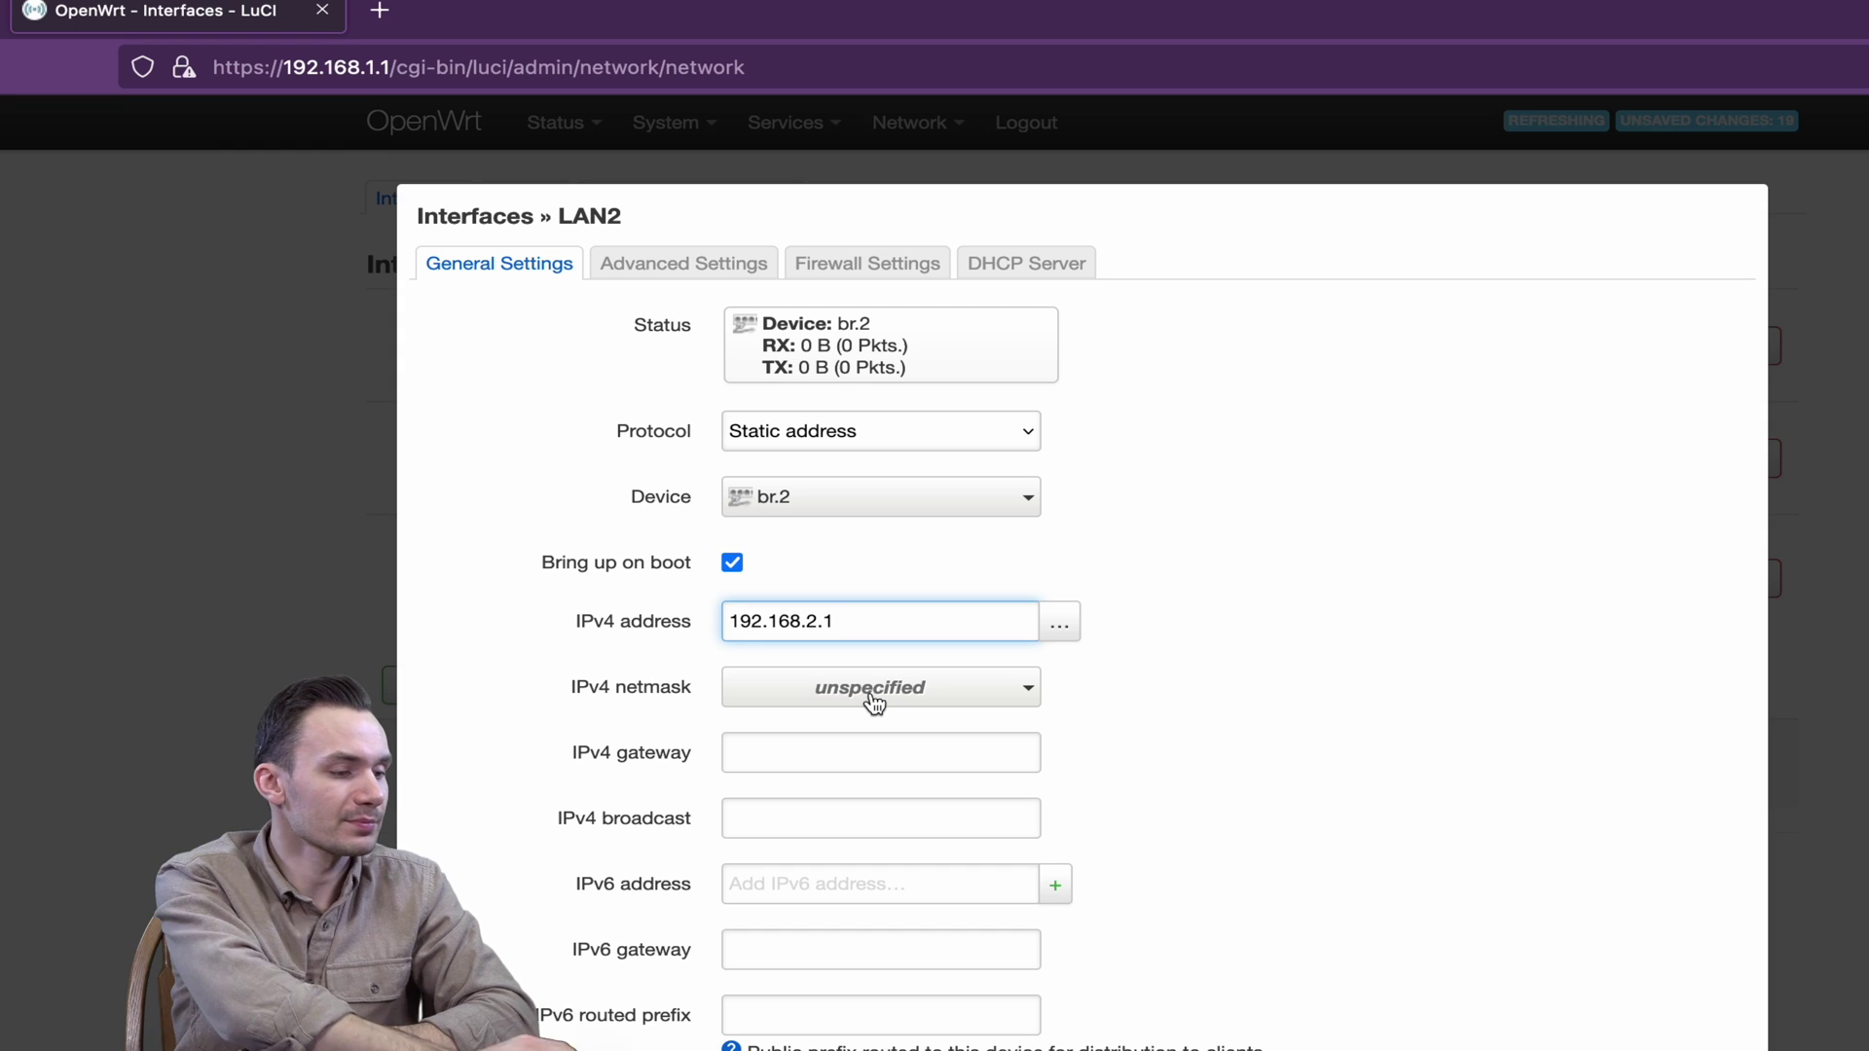
{"action": "left_click", "coordinate": [873, 693]}
{"action": "left_click", "coordinate": [873, 757]}
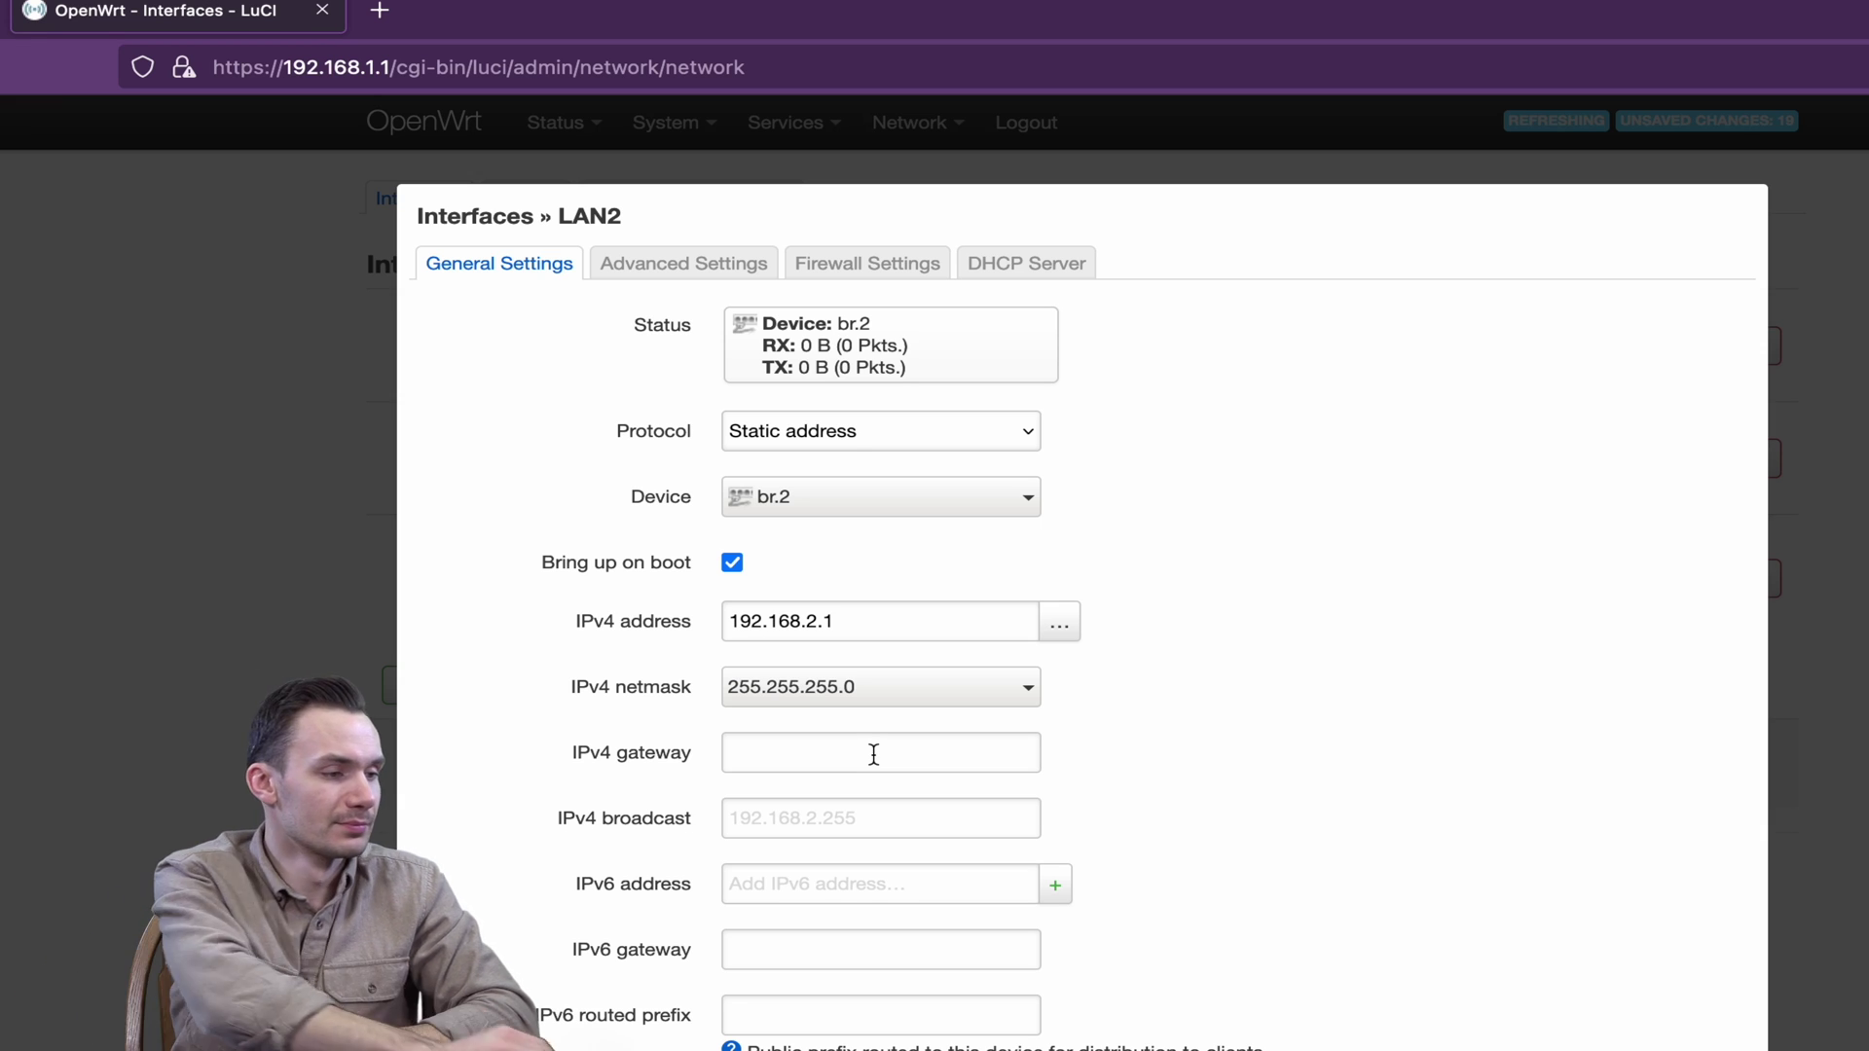
{"action": "left_click", "coordinate": [837, 273]}
{"action": "left_click", "coordinate": [839, 325]}
{"action": "left_click", "coordinate": [893, 418]}
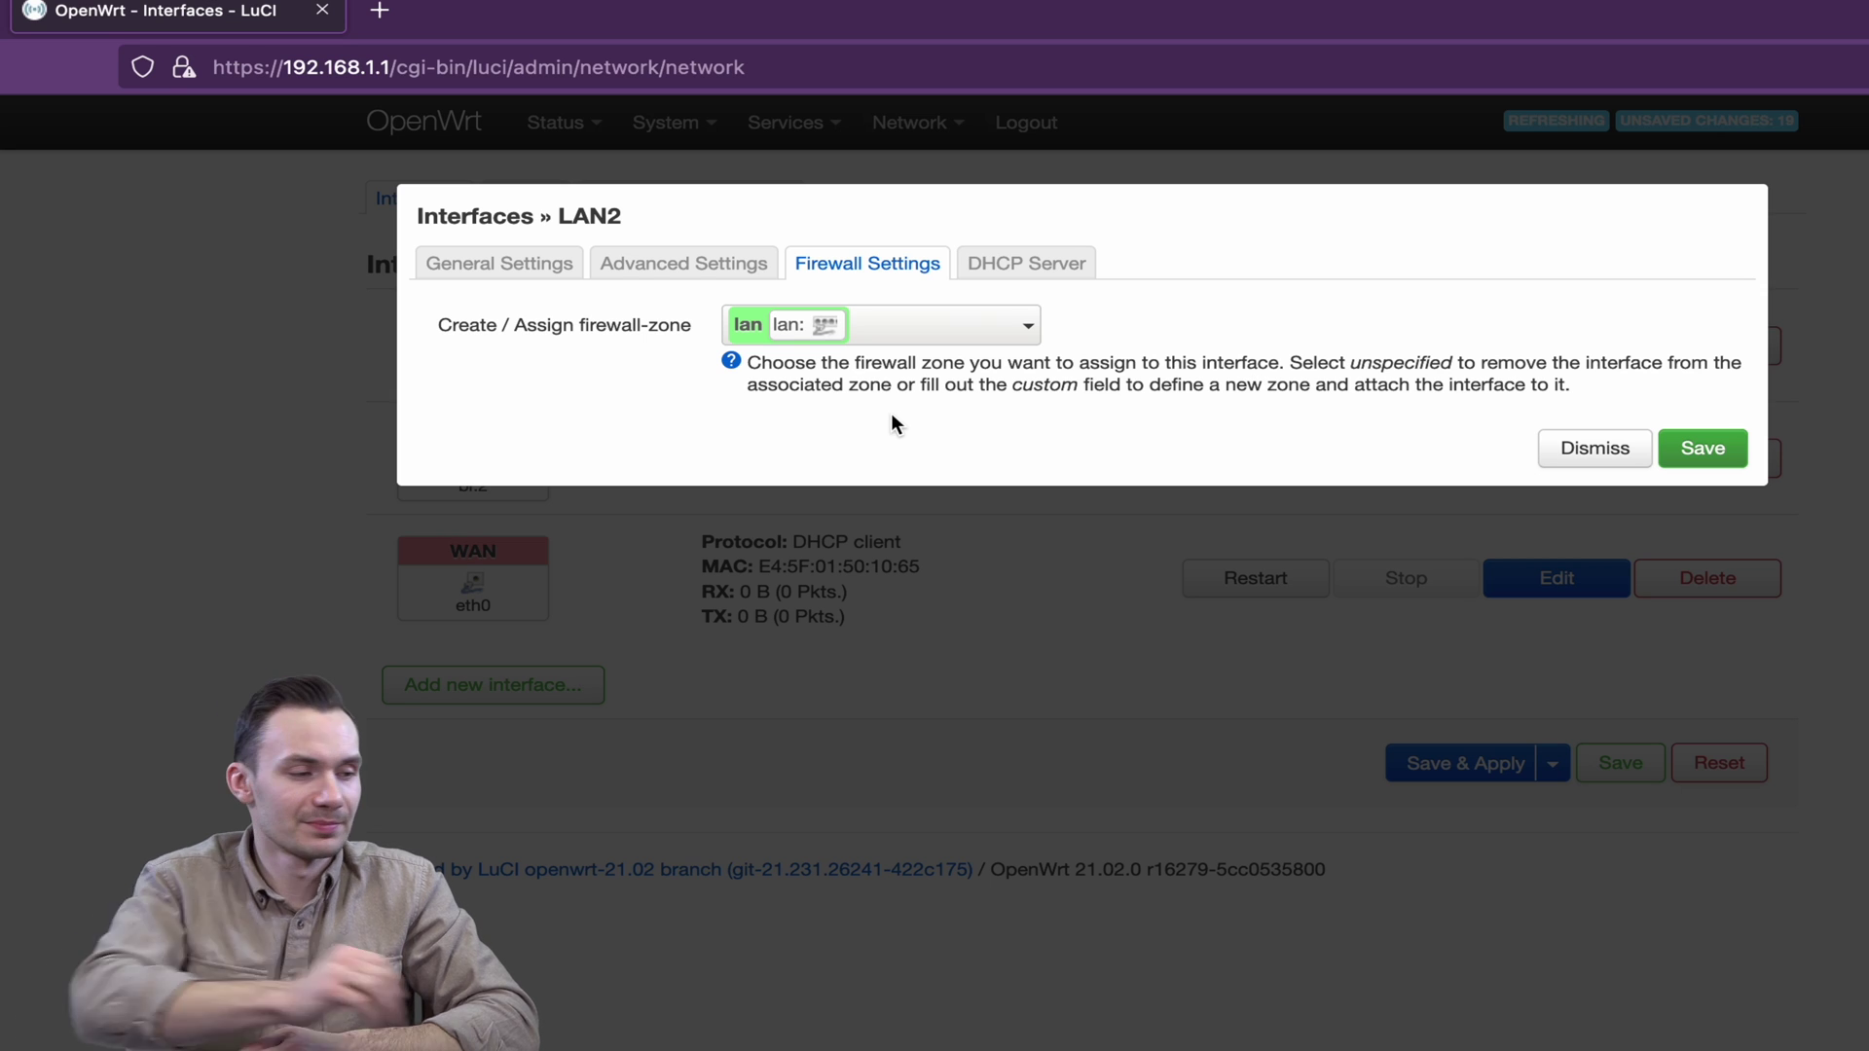
{"action": "left_click", "coordinate": [1022, 262]}
{"action": "left_click", "coordinate": [925, 325]}
{"action": "left_click", "coordinate": [1696, 787]}
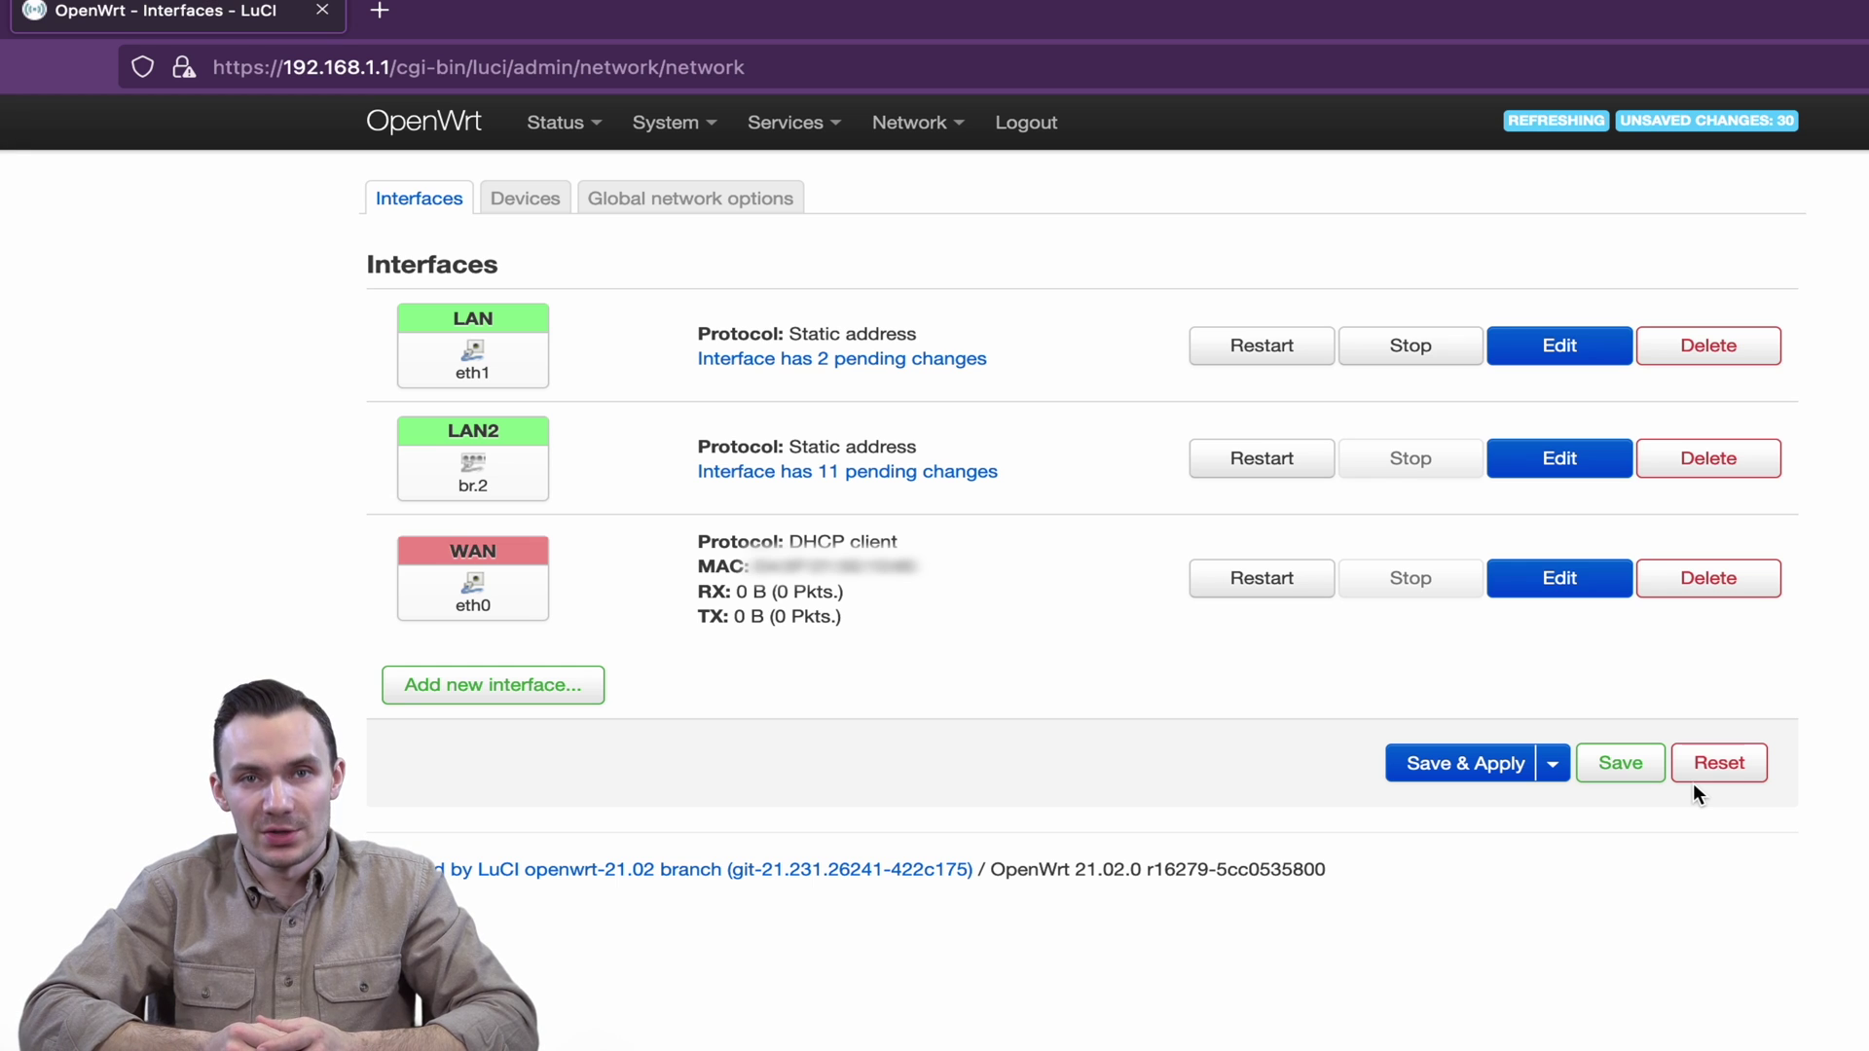
{"action": "left_click", "coordinate": [1674, 578]}
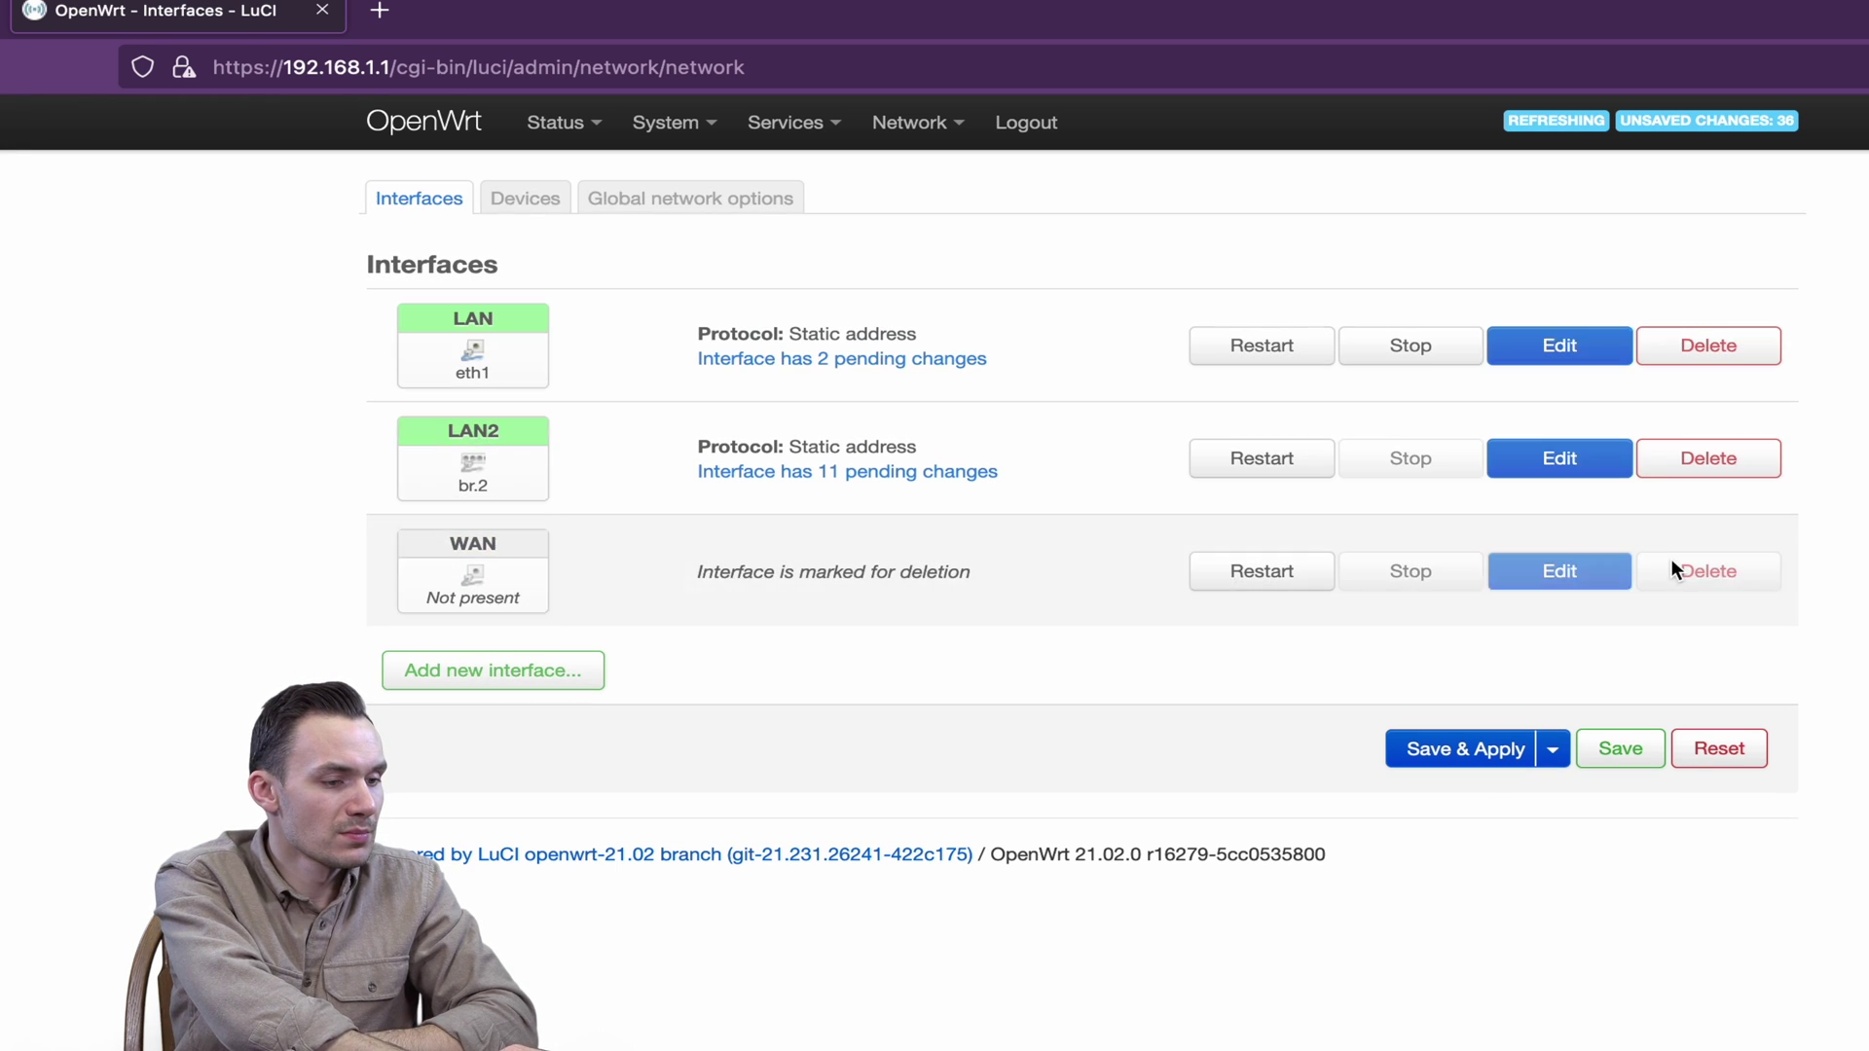
{"action": "left_click", "coordinate": [1480, 760]}
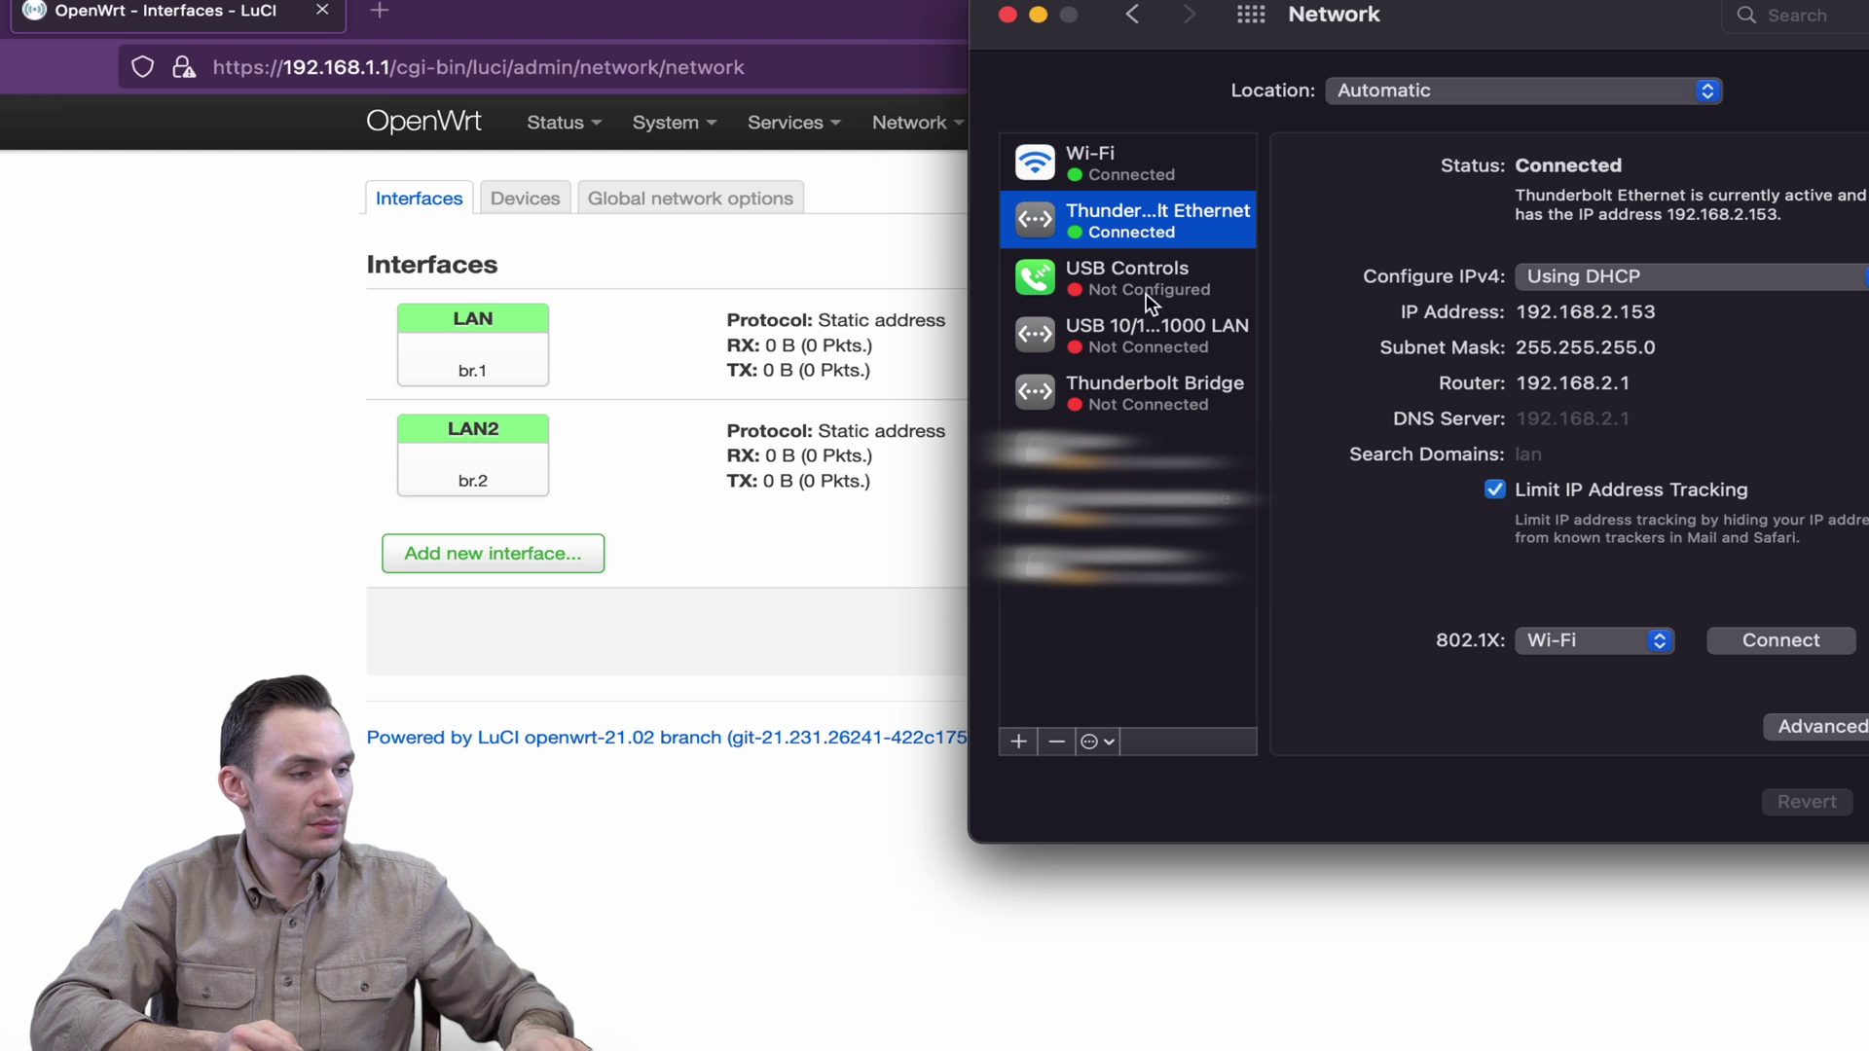
{"action": "left_click", "coordinate": [1007, 16]}
{"action": "key", "text": "super+t"}
{"action": "type", "text": "https"}
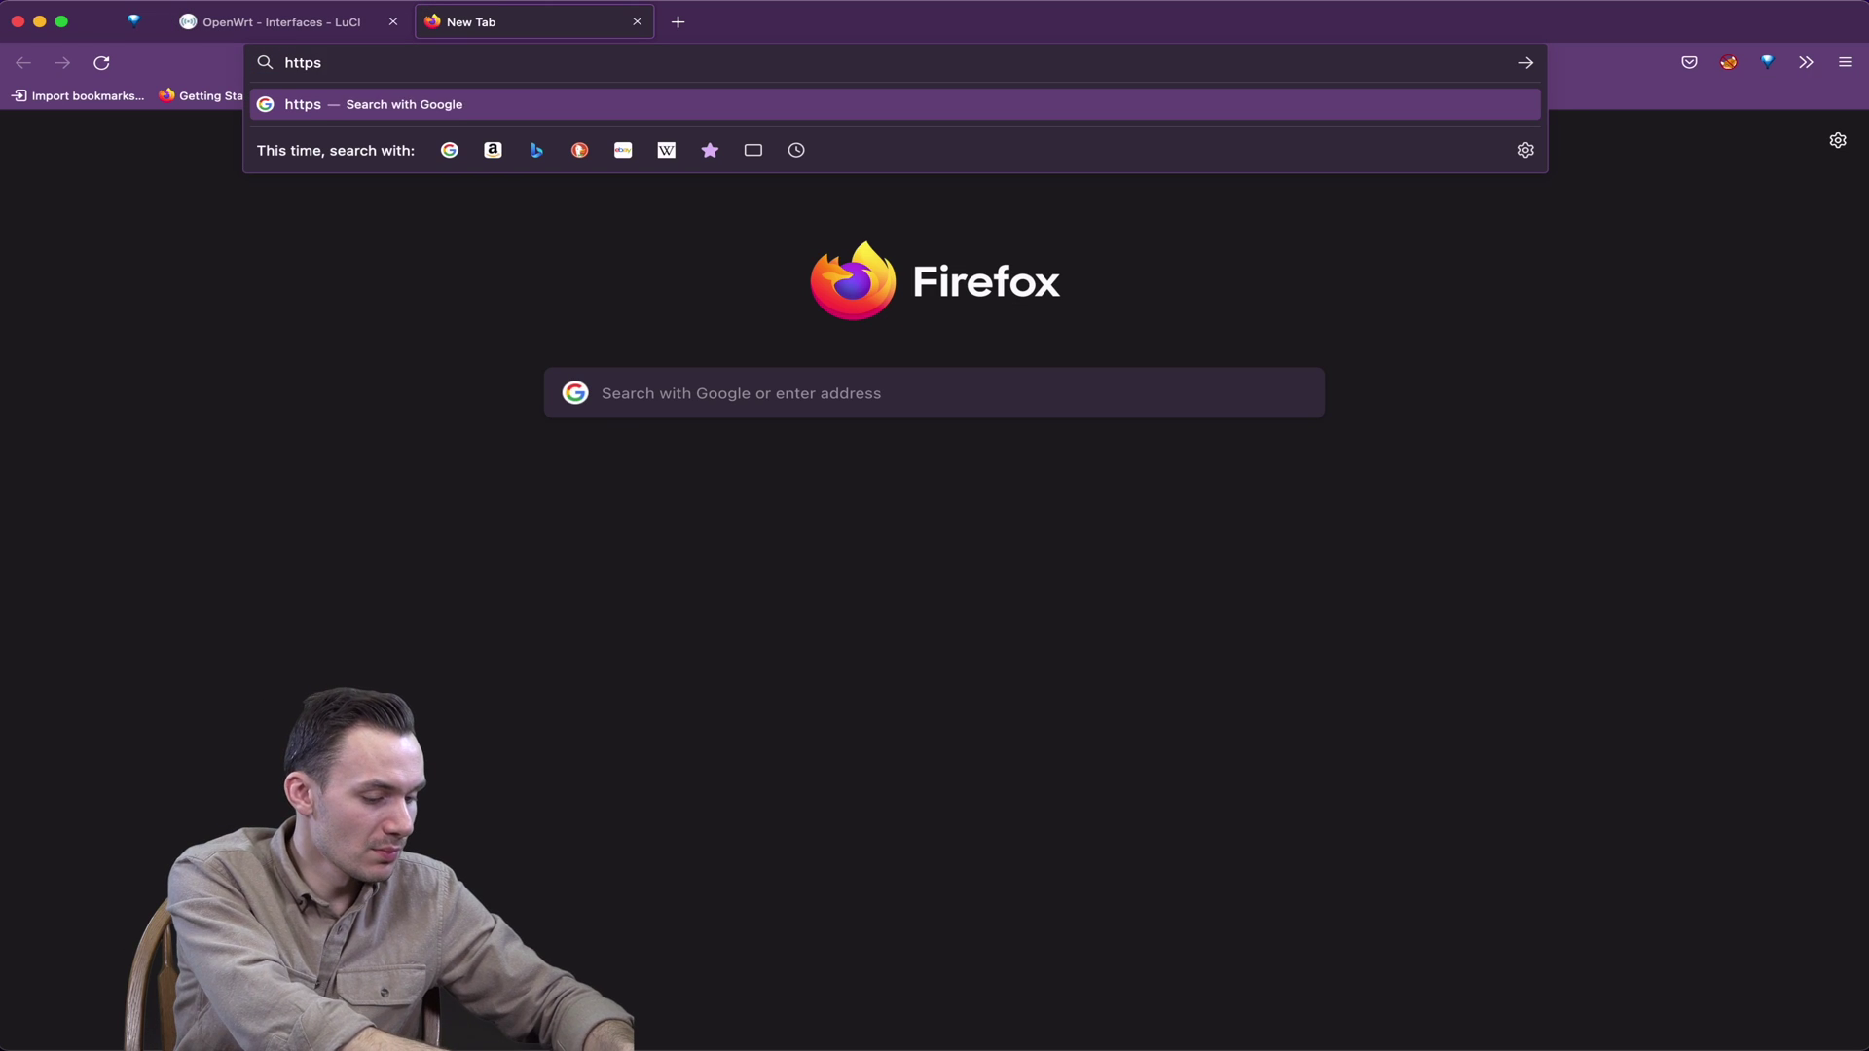
{"action": "type", "text": "://192.168.2.1"}
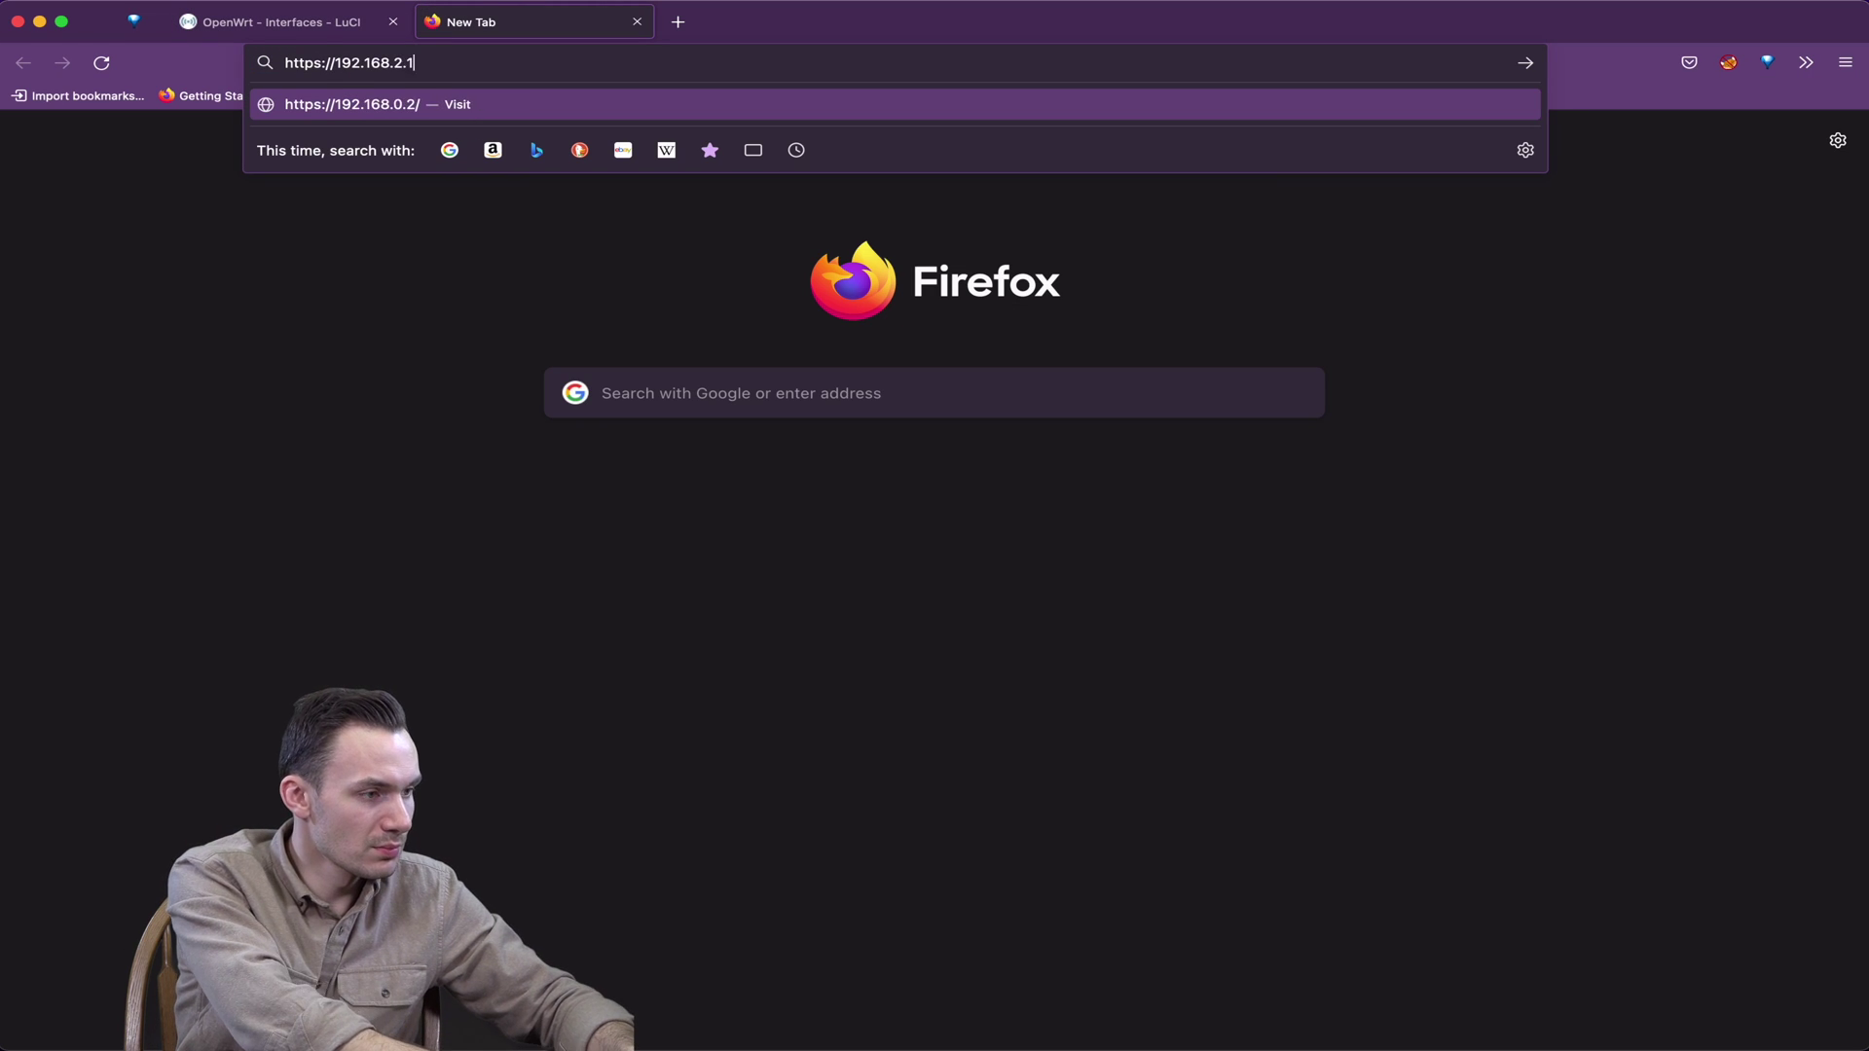
{"action": "key", "text": "Return"}
{"action": "left_click", "coordinate": [1260, 647]}
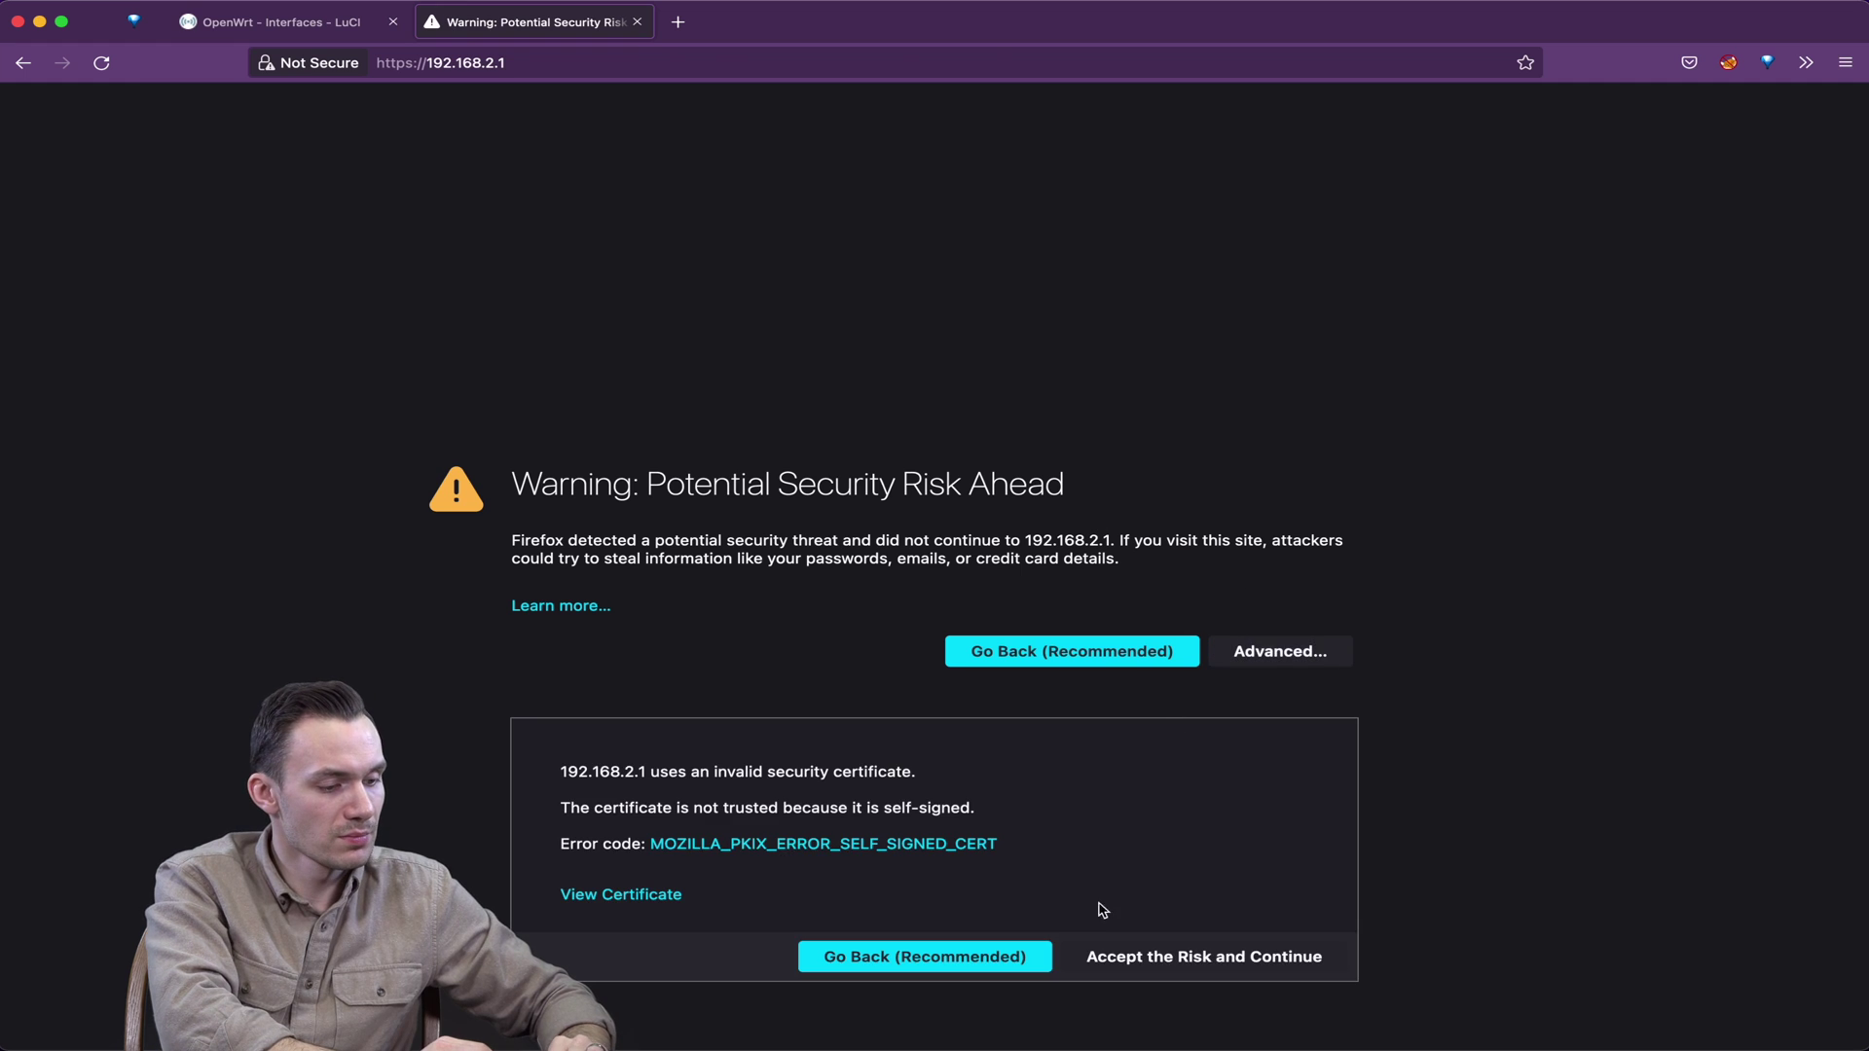
{"action": "left_click", "coordinate": [1131, 956]}
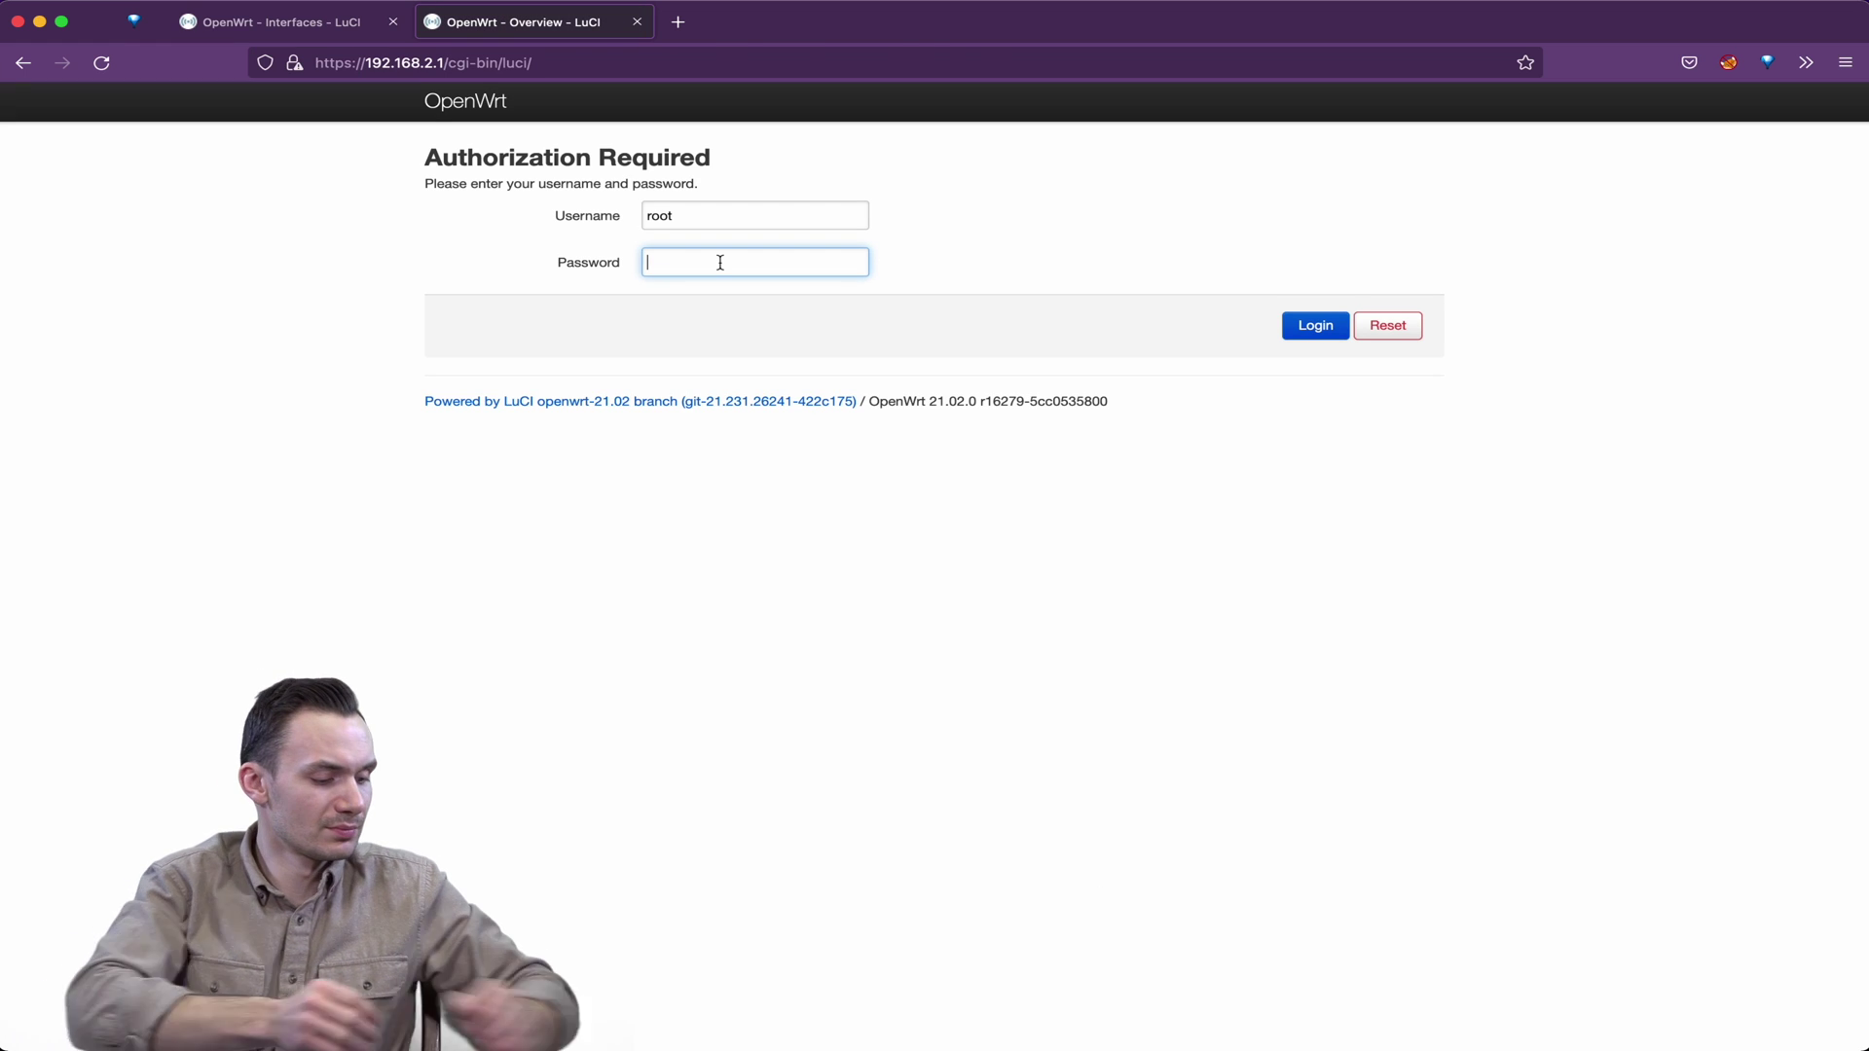
{"action": "type", "text": "•••••••••"}
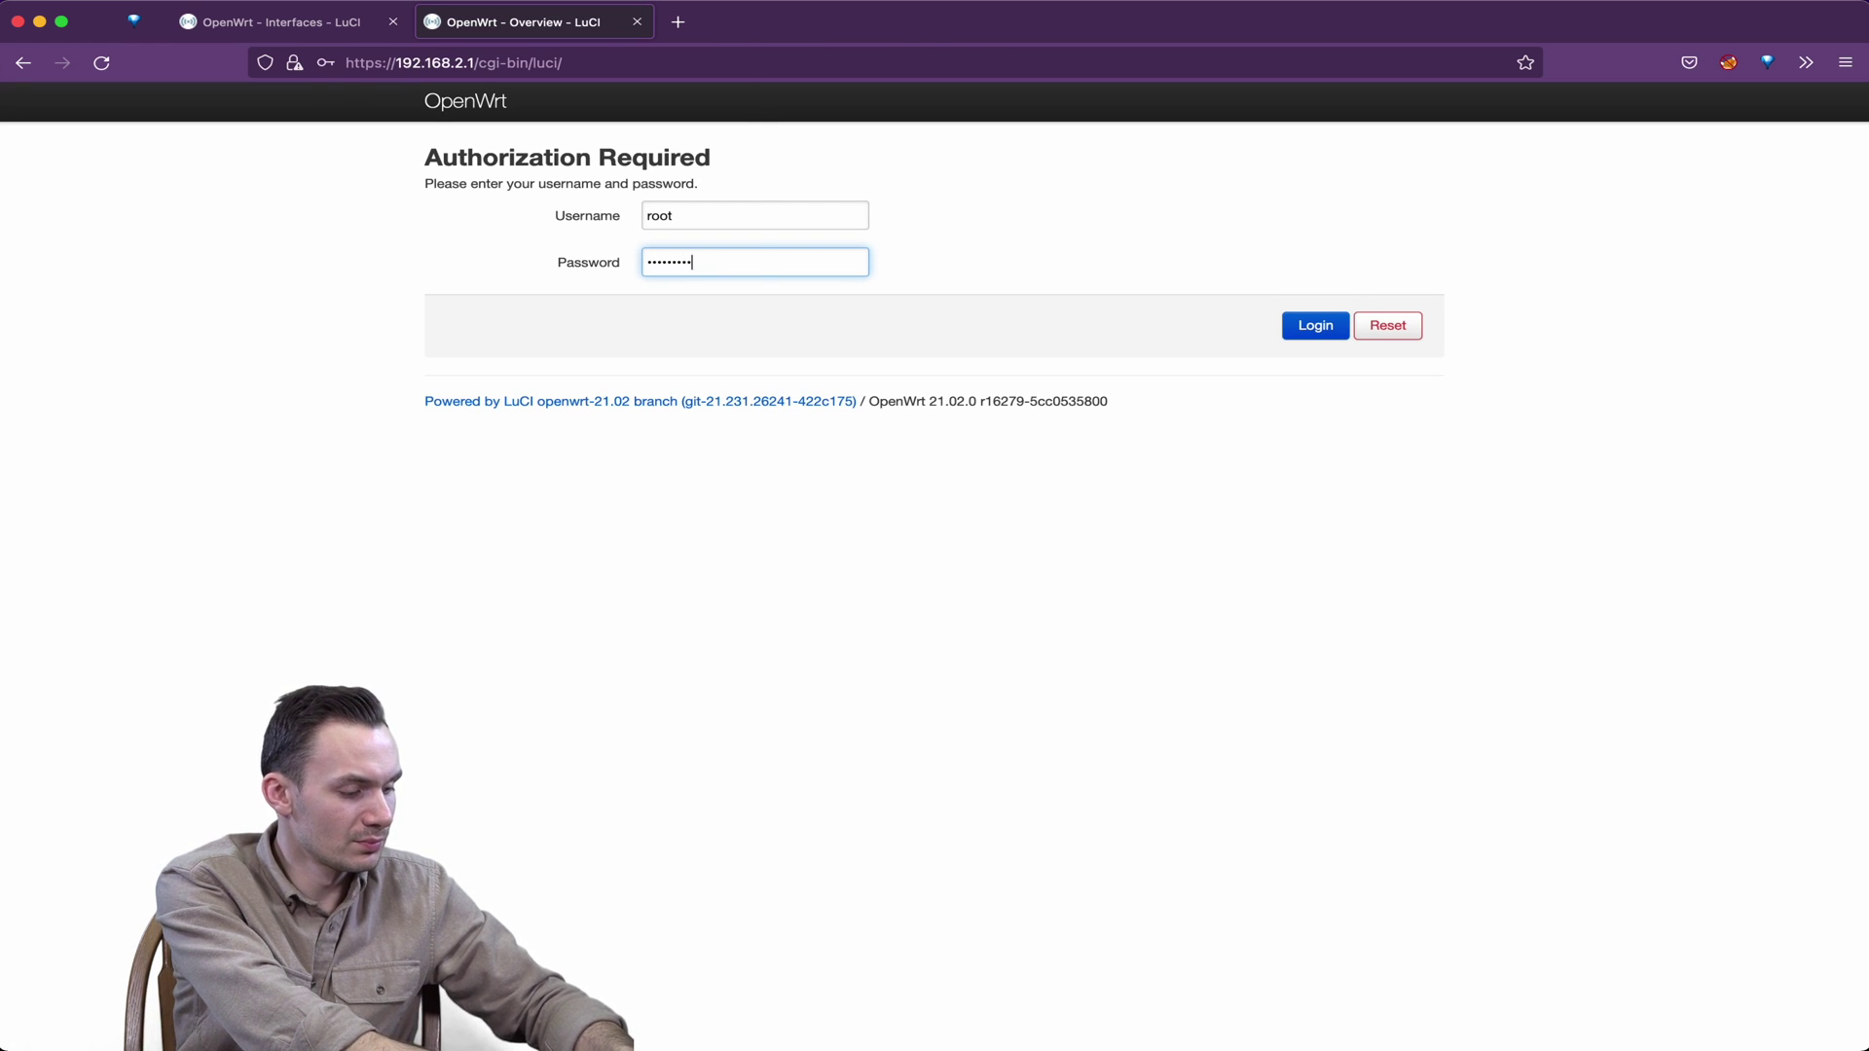
{"action": "key", "text": "Return"}
{"action": "left_click", "coordinate": [574, 322]}
{"action": "left_click", "coordinate": [807, 137]}
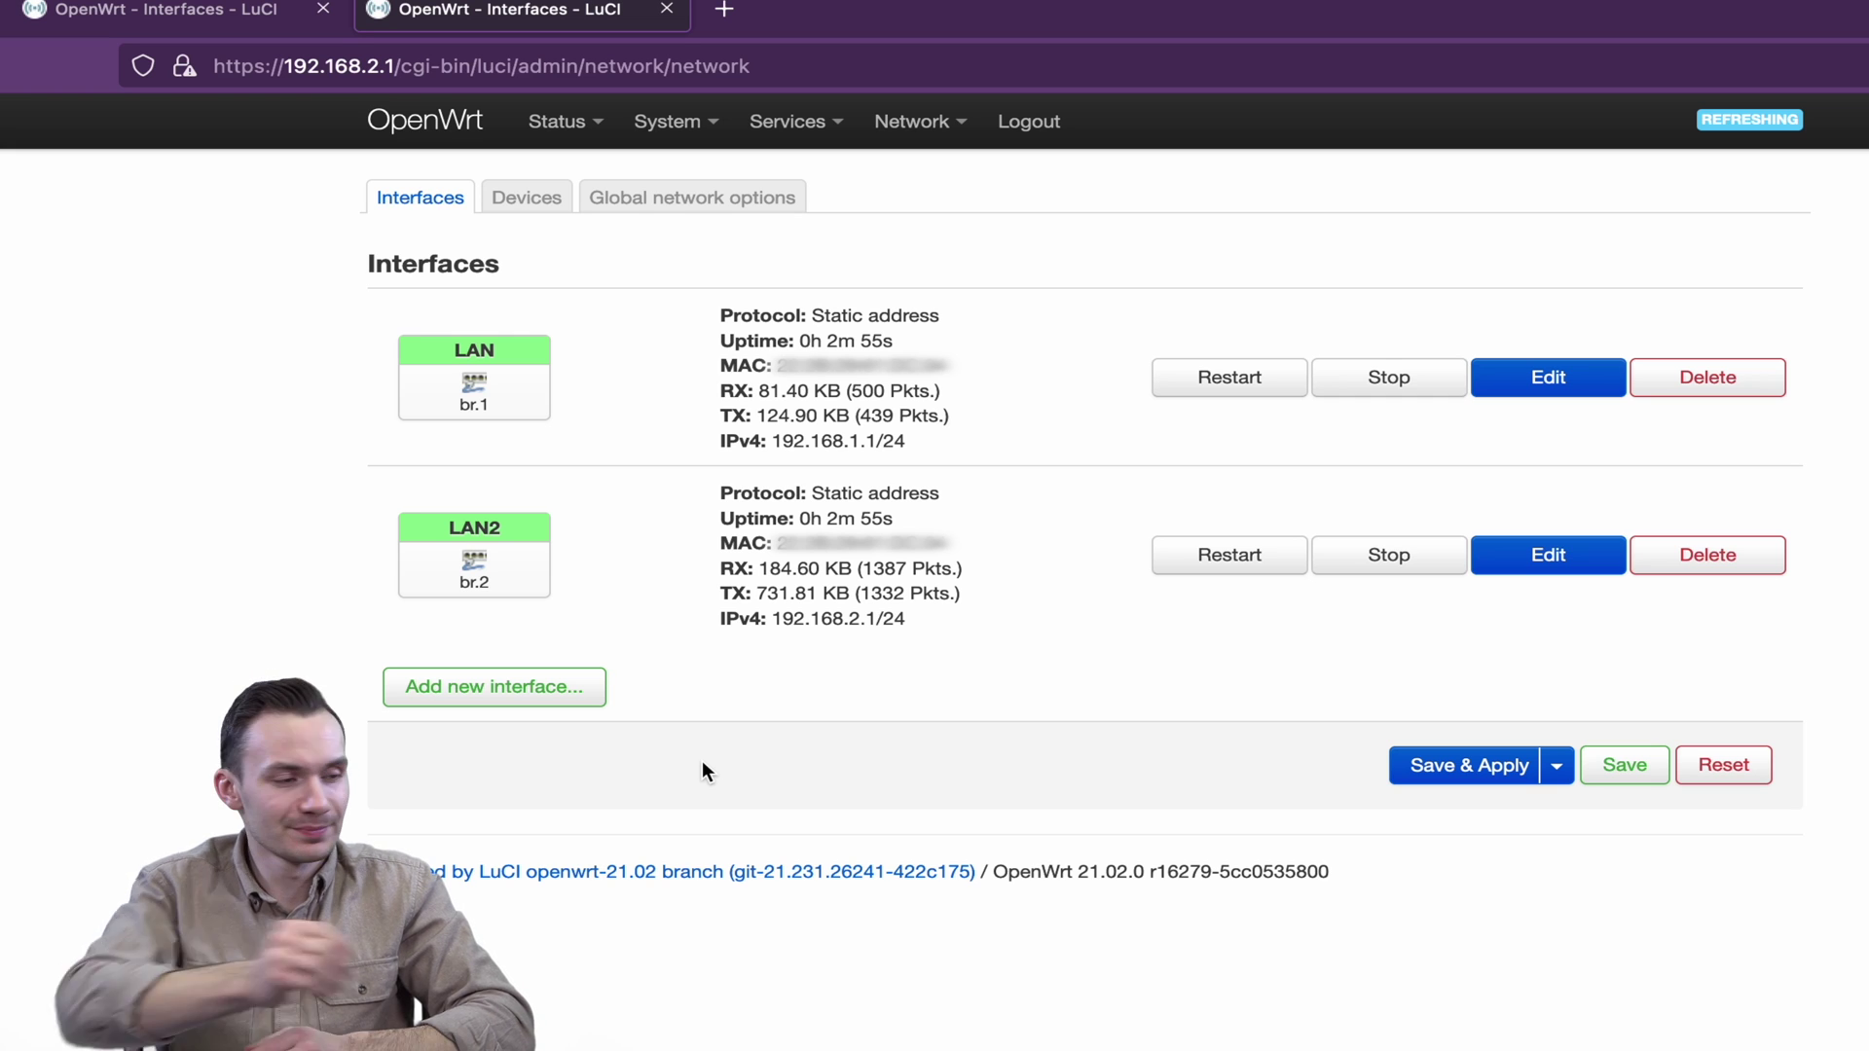
Draft a VLAN (802.1q) device on eth0 with VLAN ID 3, then dismiss it
{"action": "left_click", "coordinate": [535, 205]}
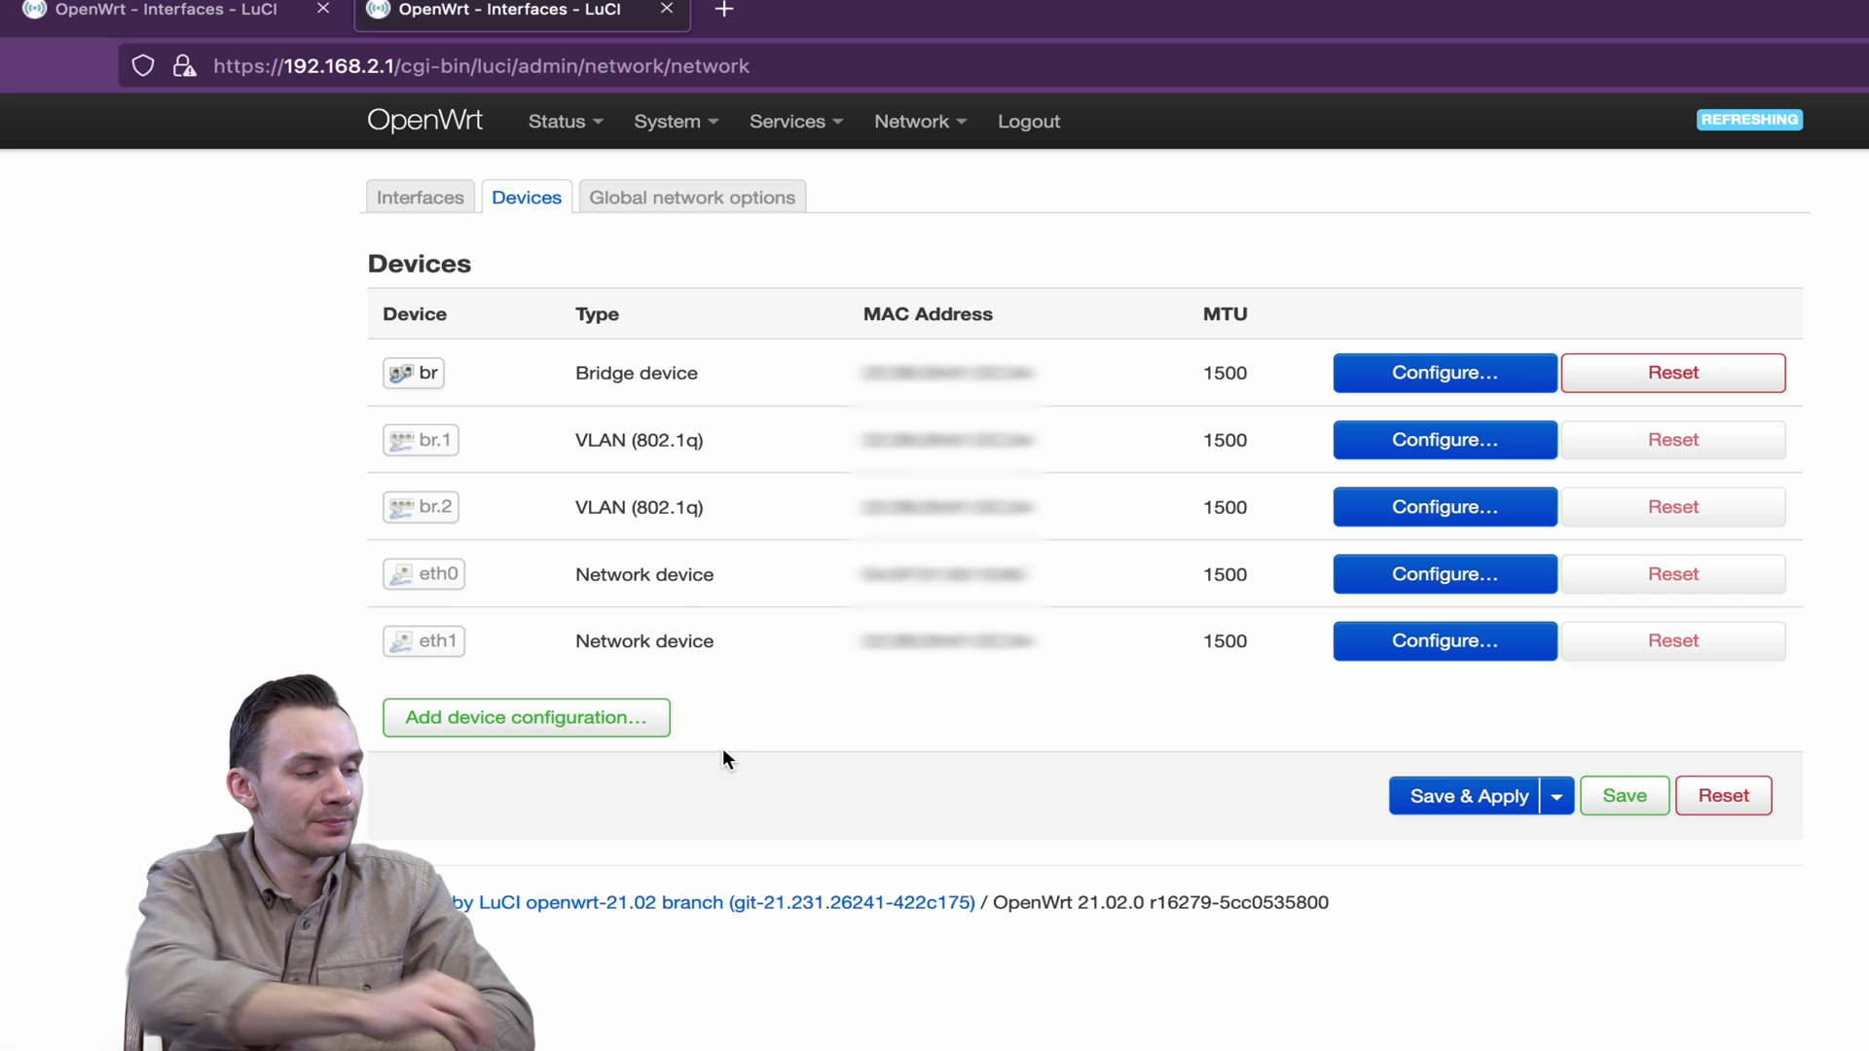
{"action": "left_click", "coordinate": [654, 723]}
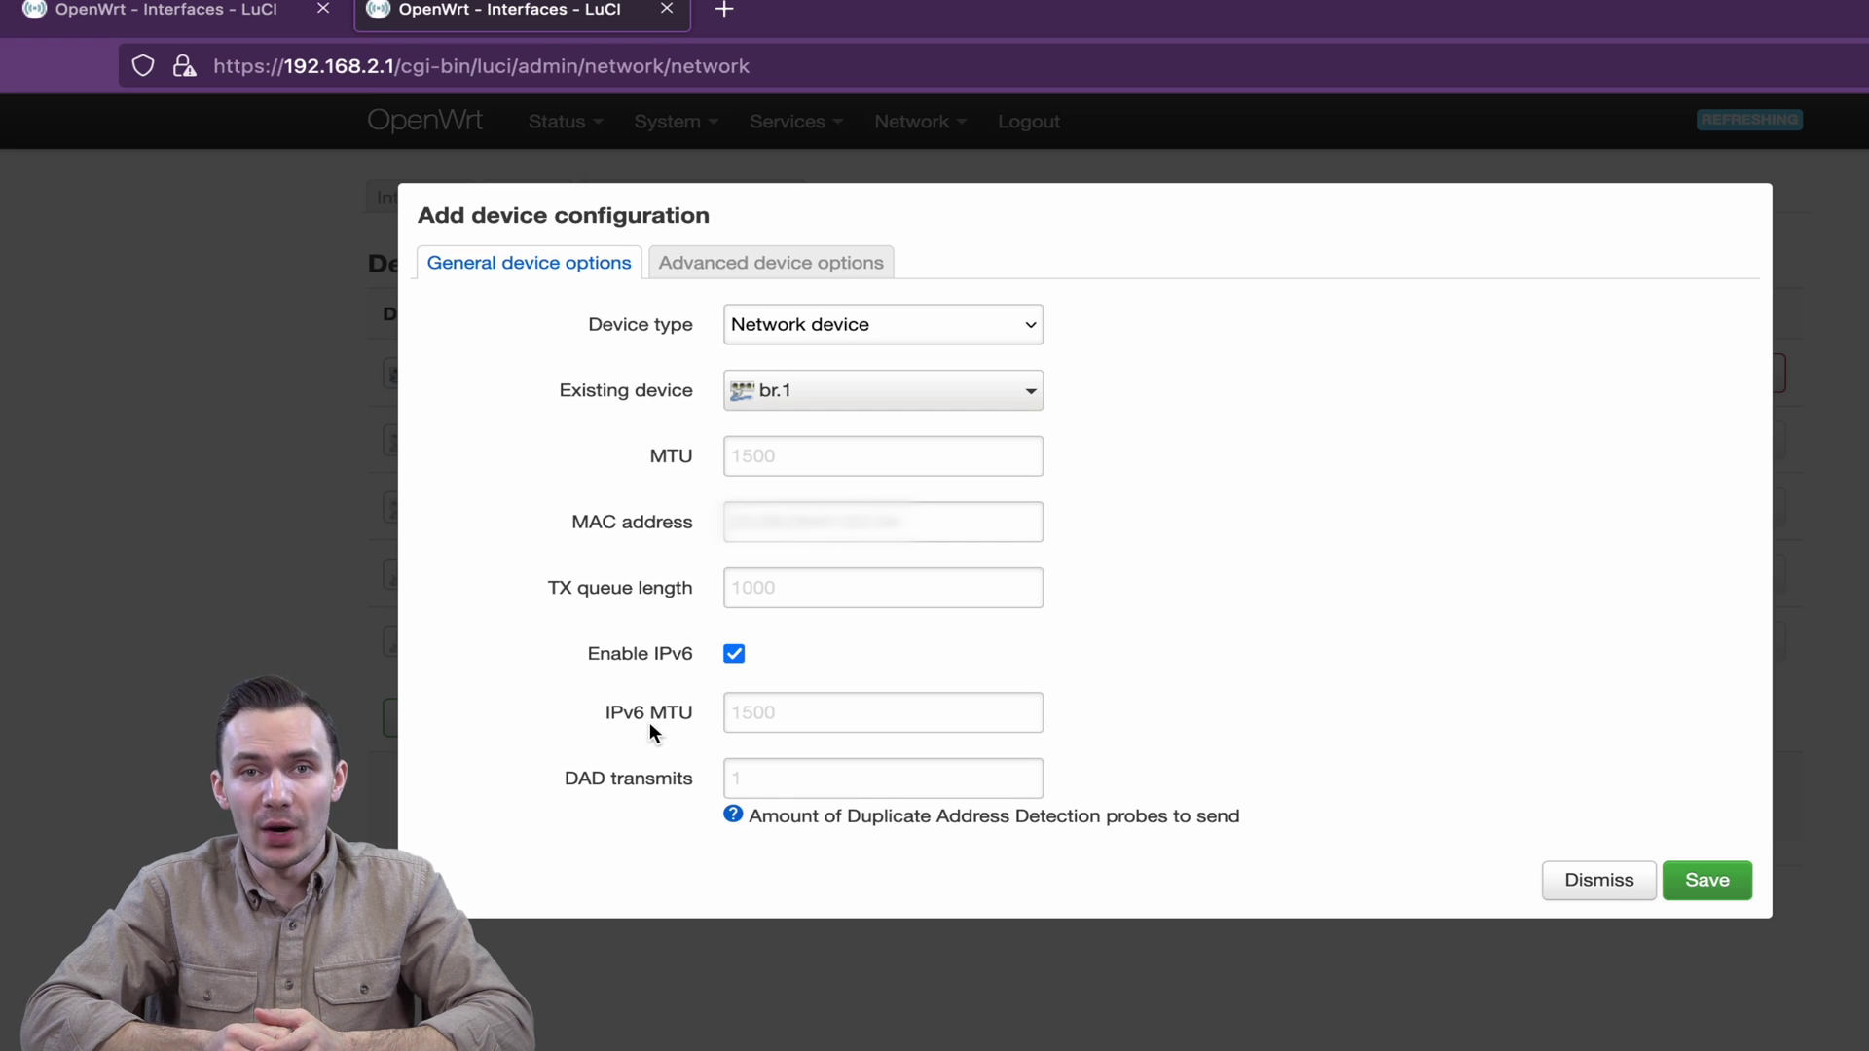
{"action": "left_click", "coordinate": [769, 390]}
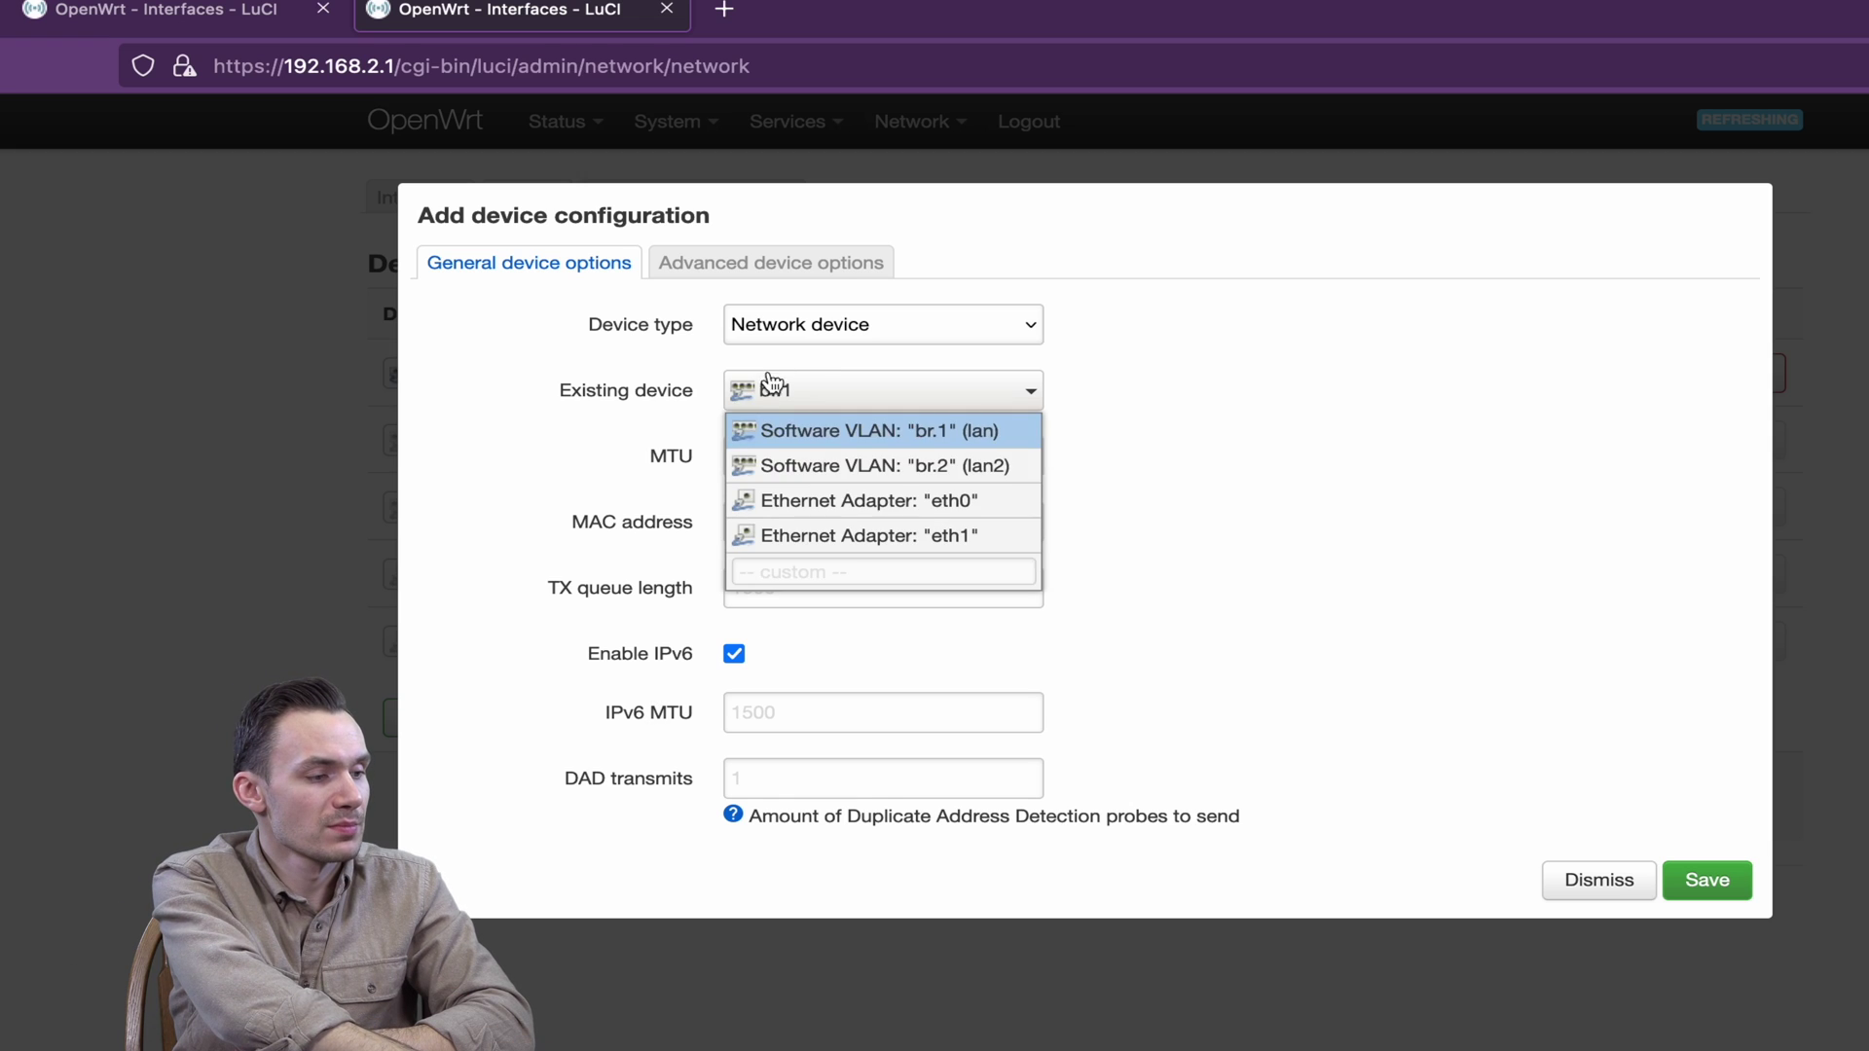
{"action": "left_click", "coordinate": [808, 325]}
{"action": "left_click", "coordinate": [796, 378]}
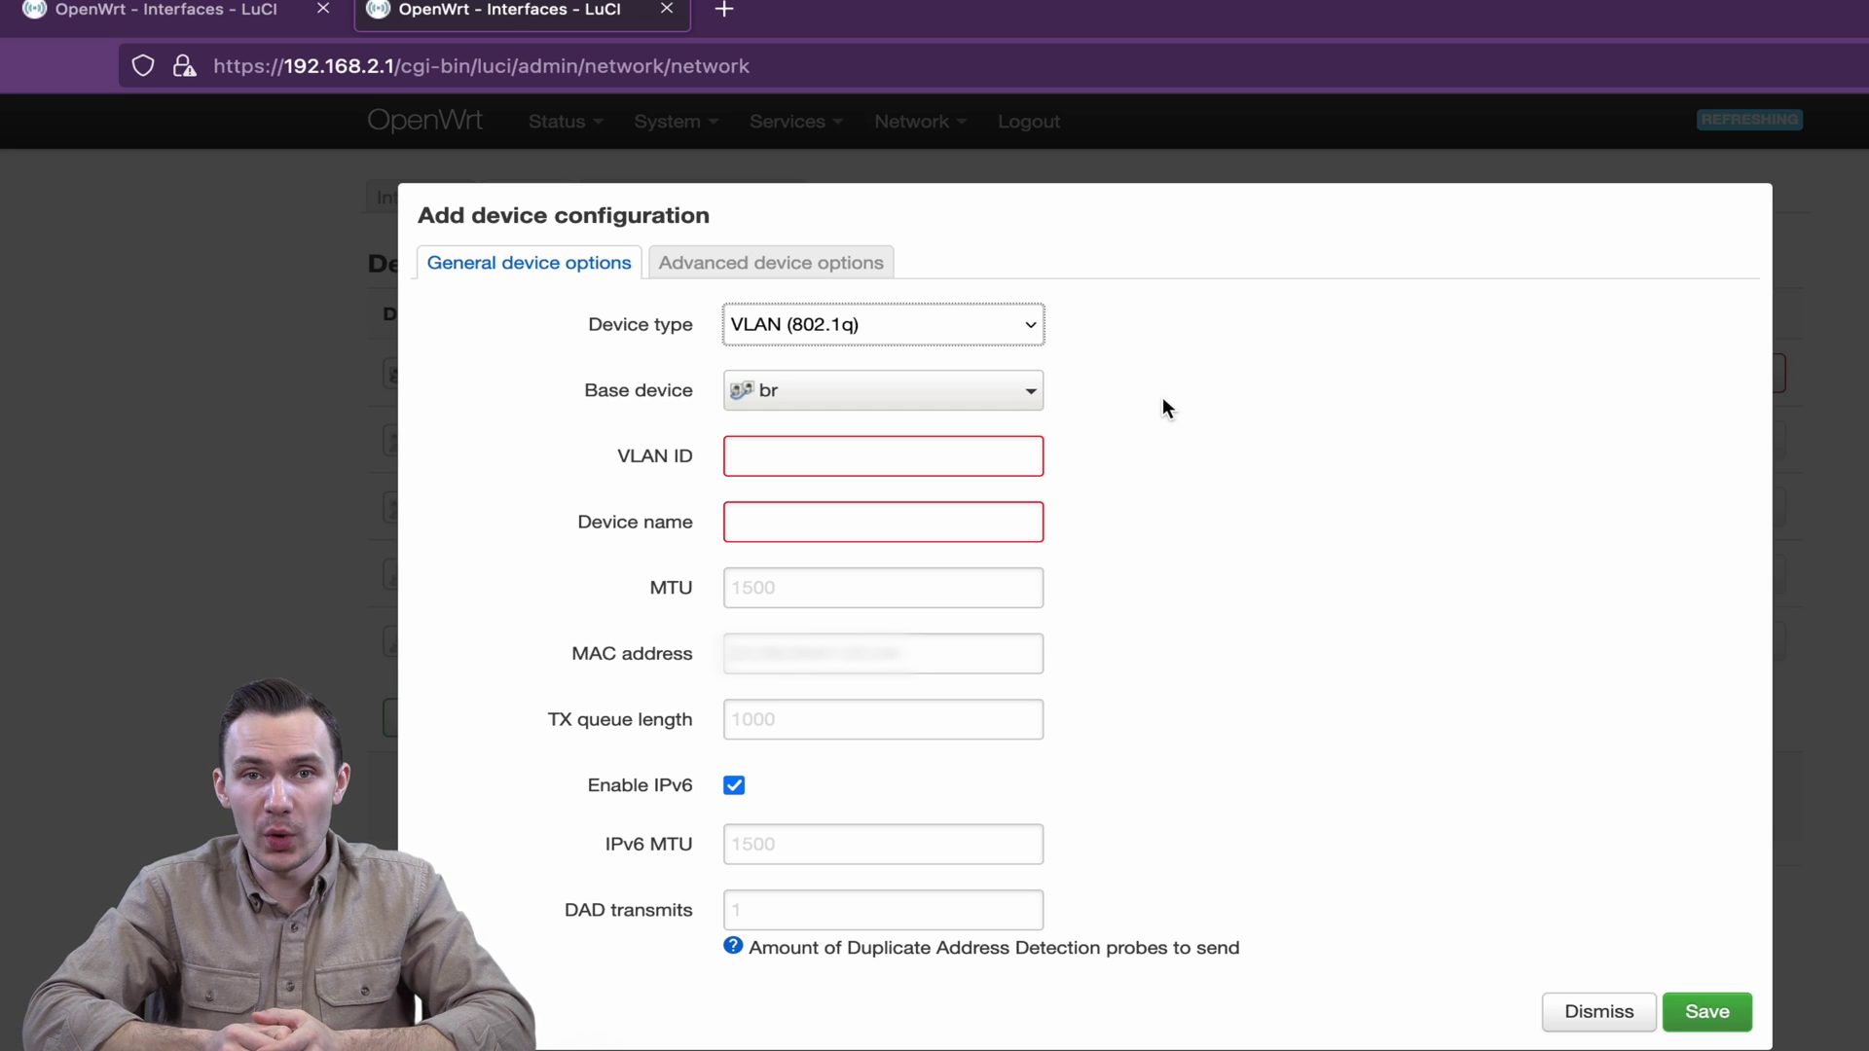
{"action": "left_click", "coordinate": [1010, 389]}
{"action": "left_click", "coordinate": [978, 532]}
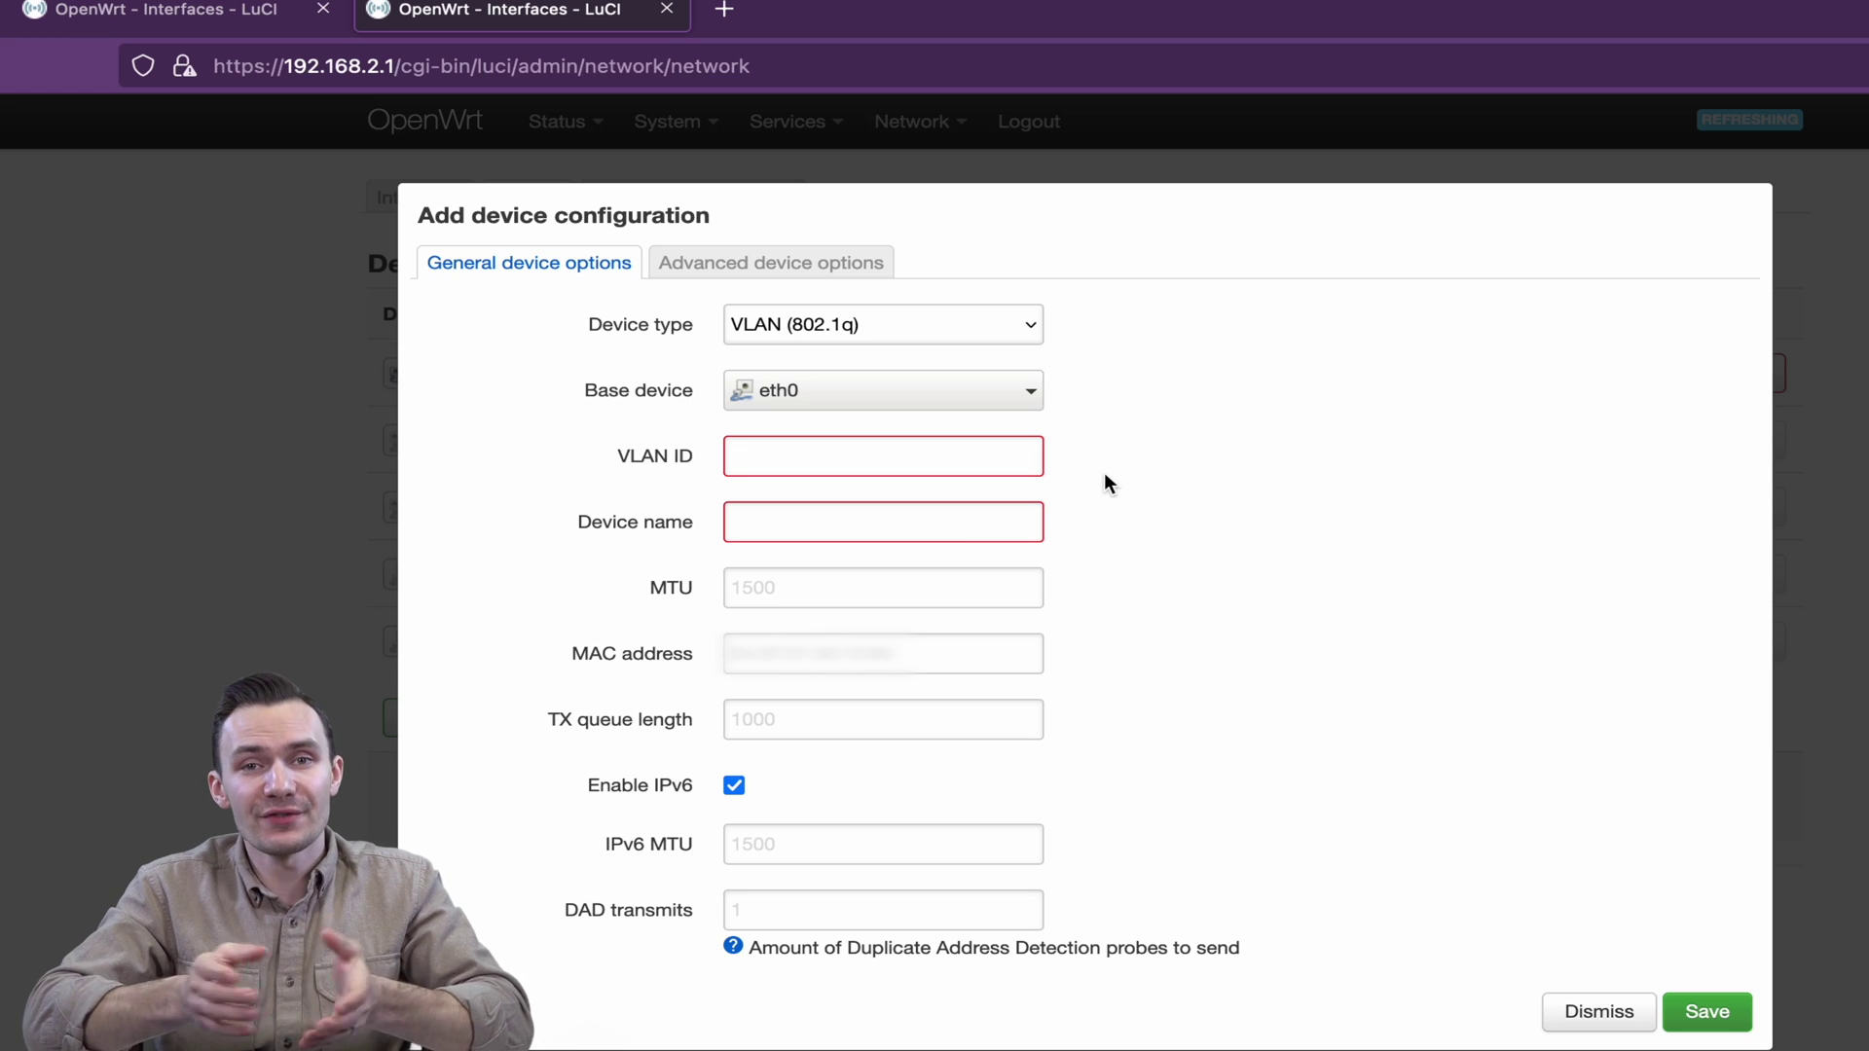
{"action": "left_click", "coordinate": [968, 462]}
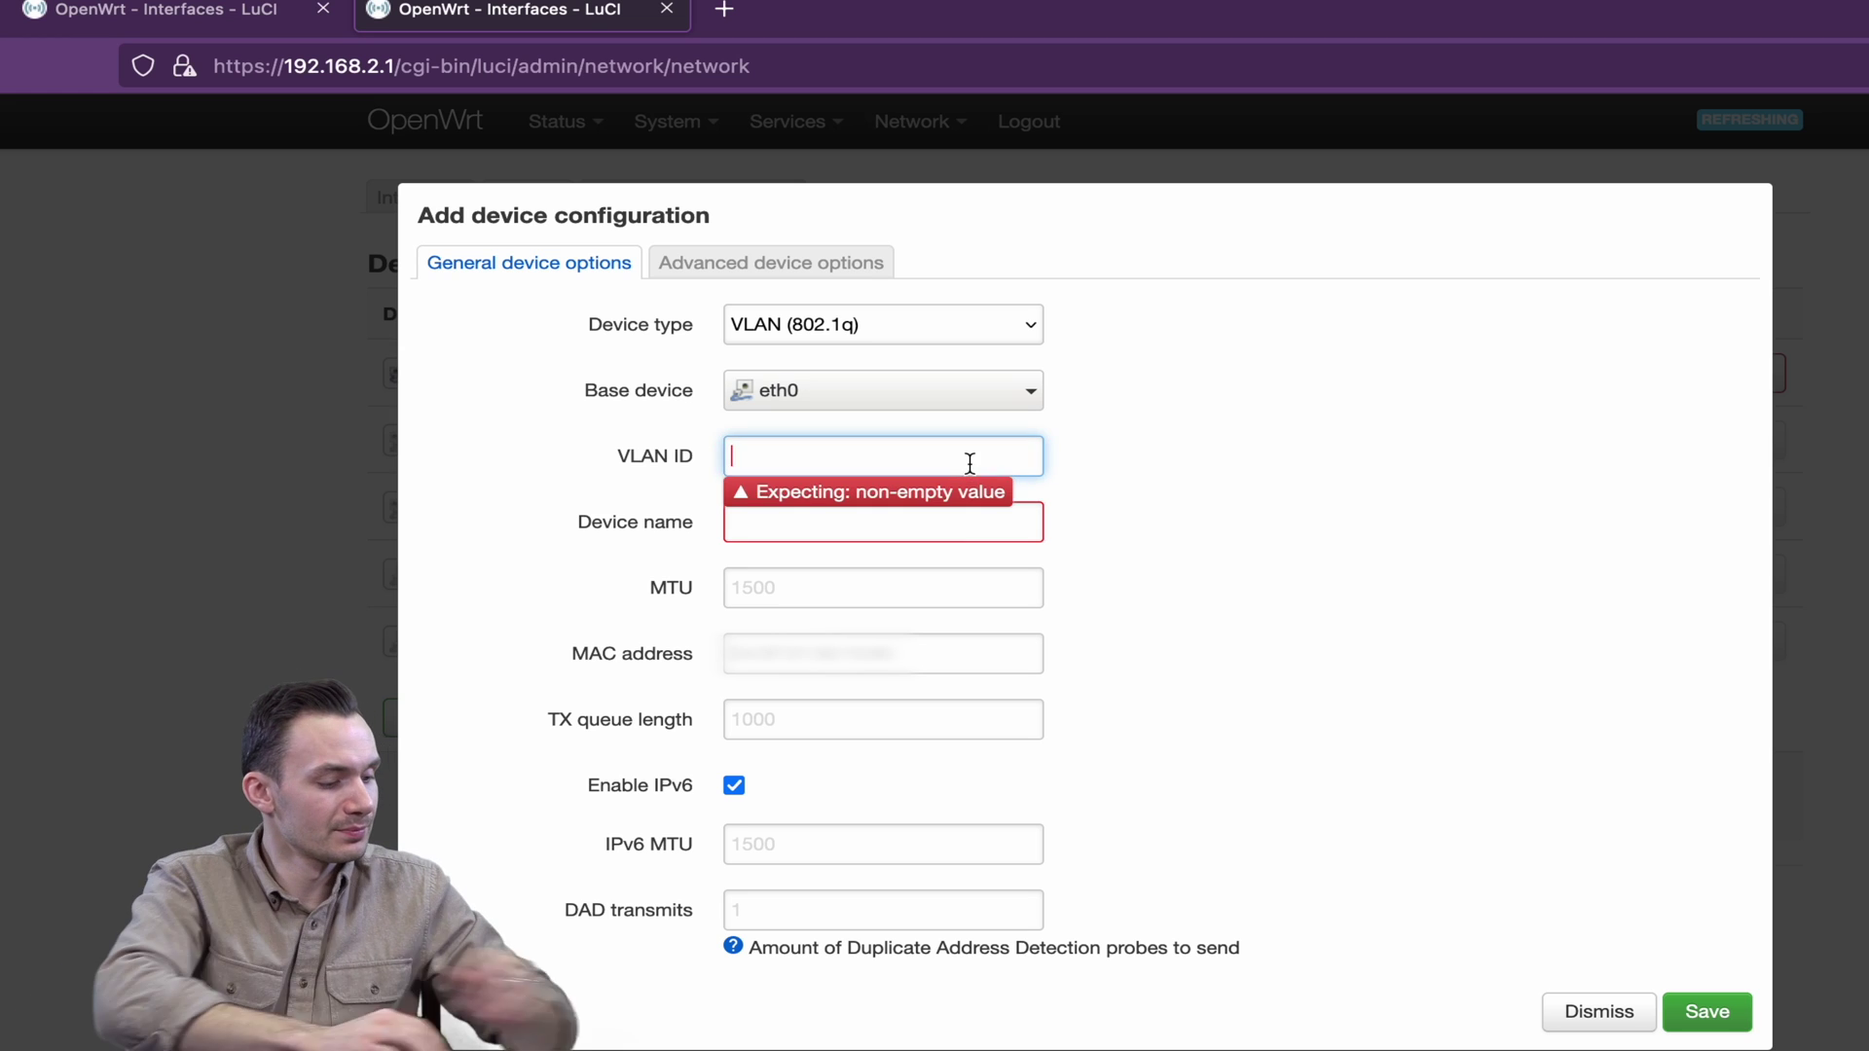
{"action": "type", "text": "3"}
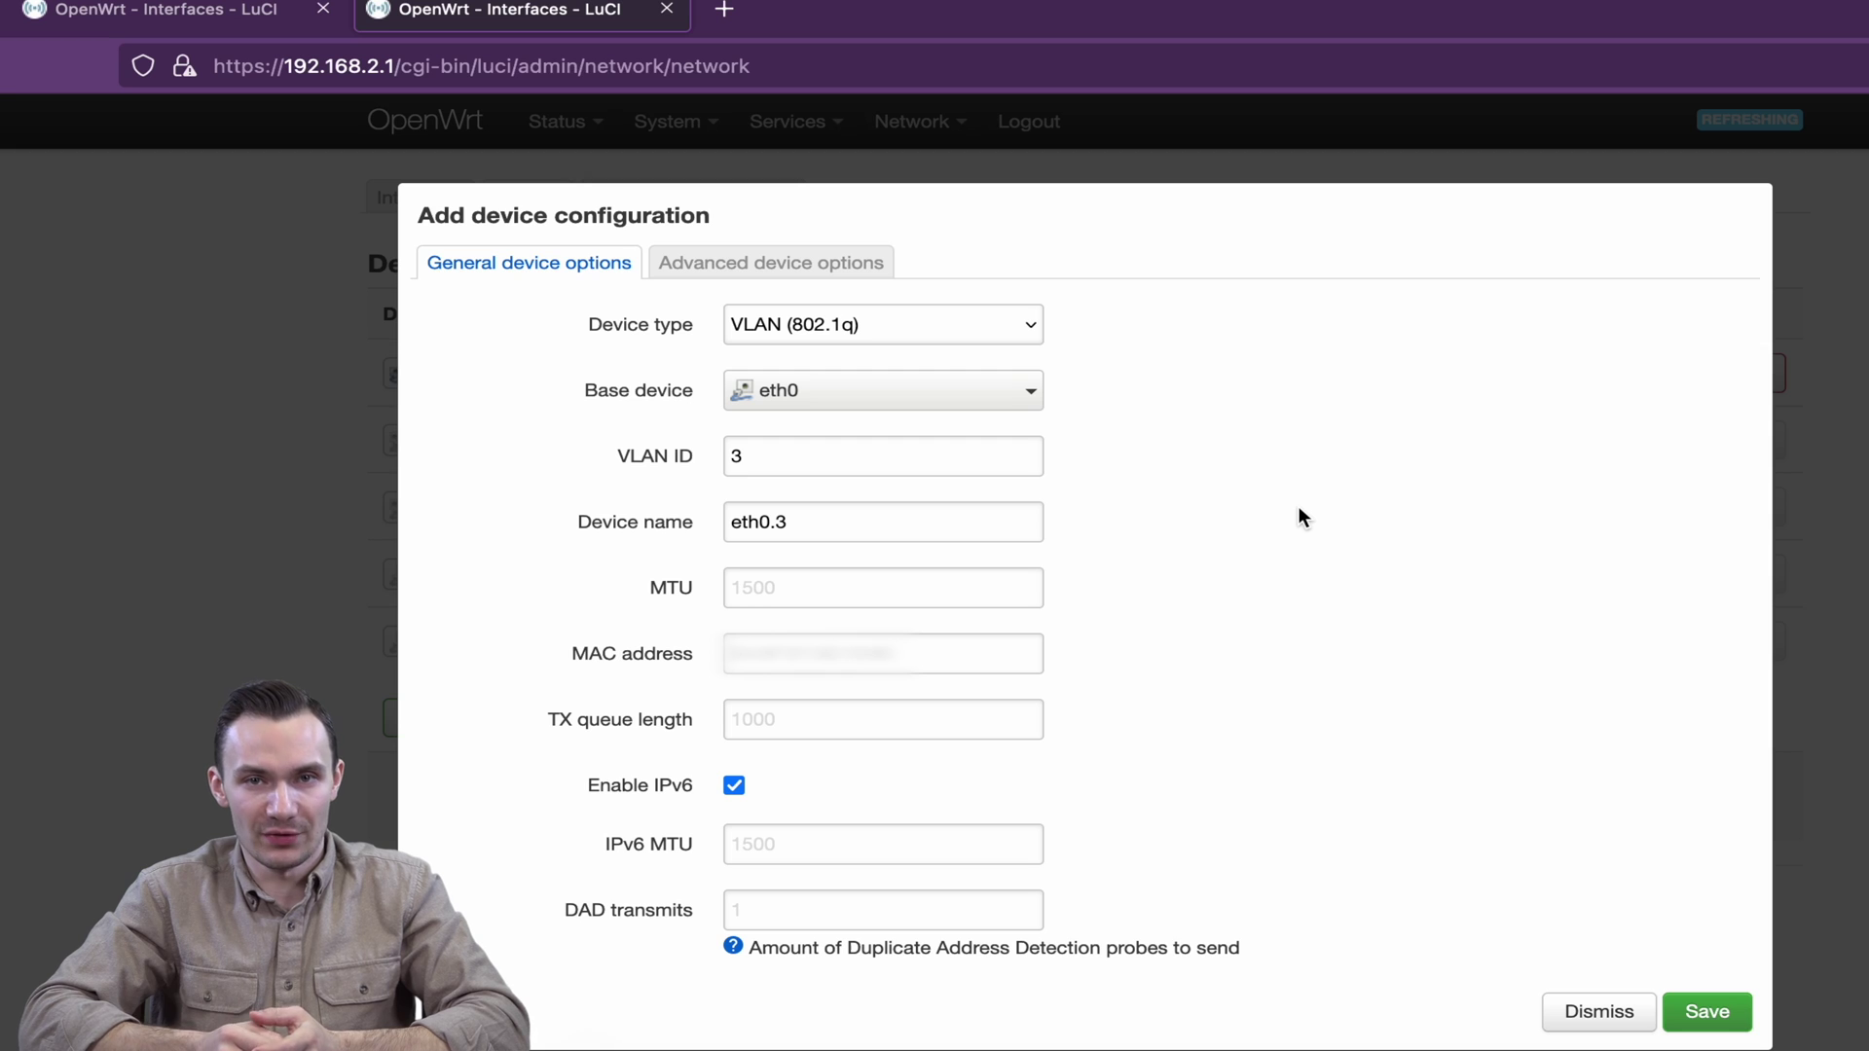
{"action": "left_click", "coordinate": [1598, 1011]}
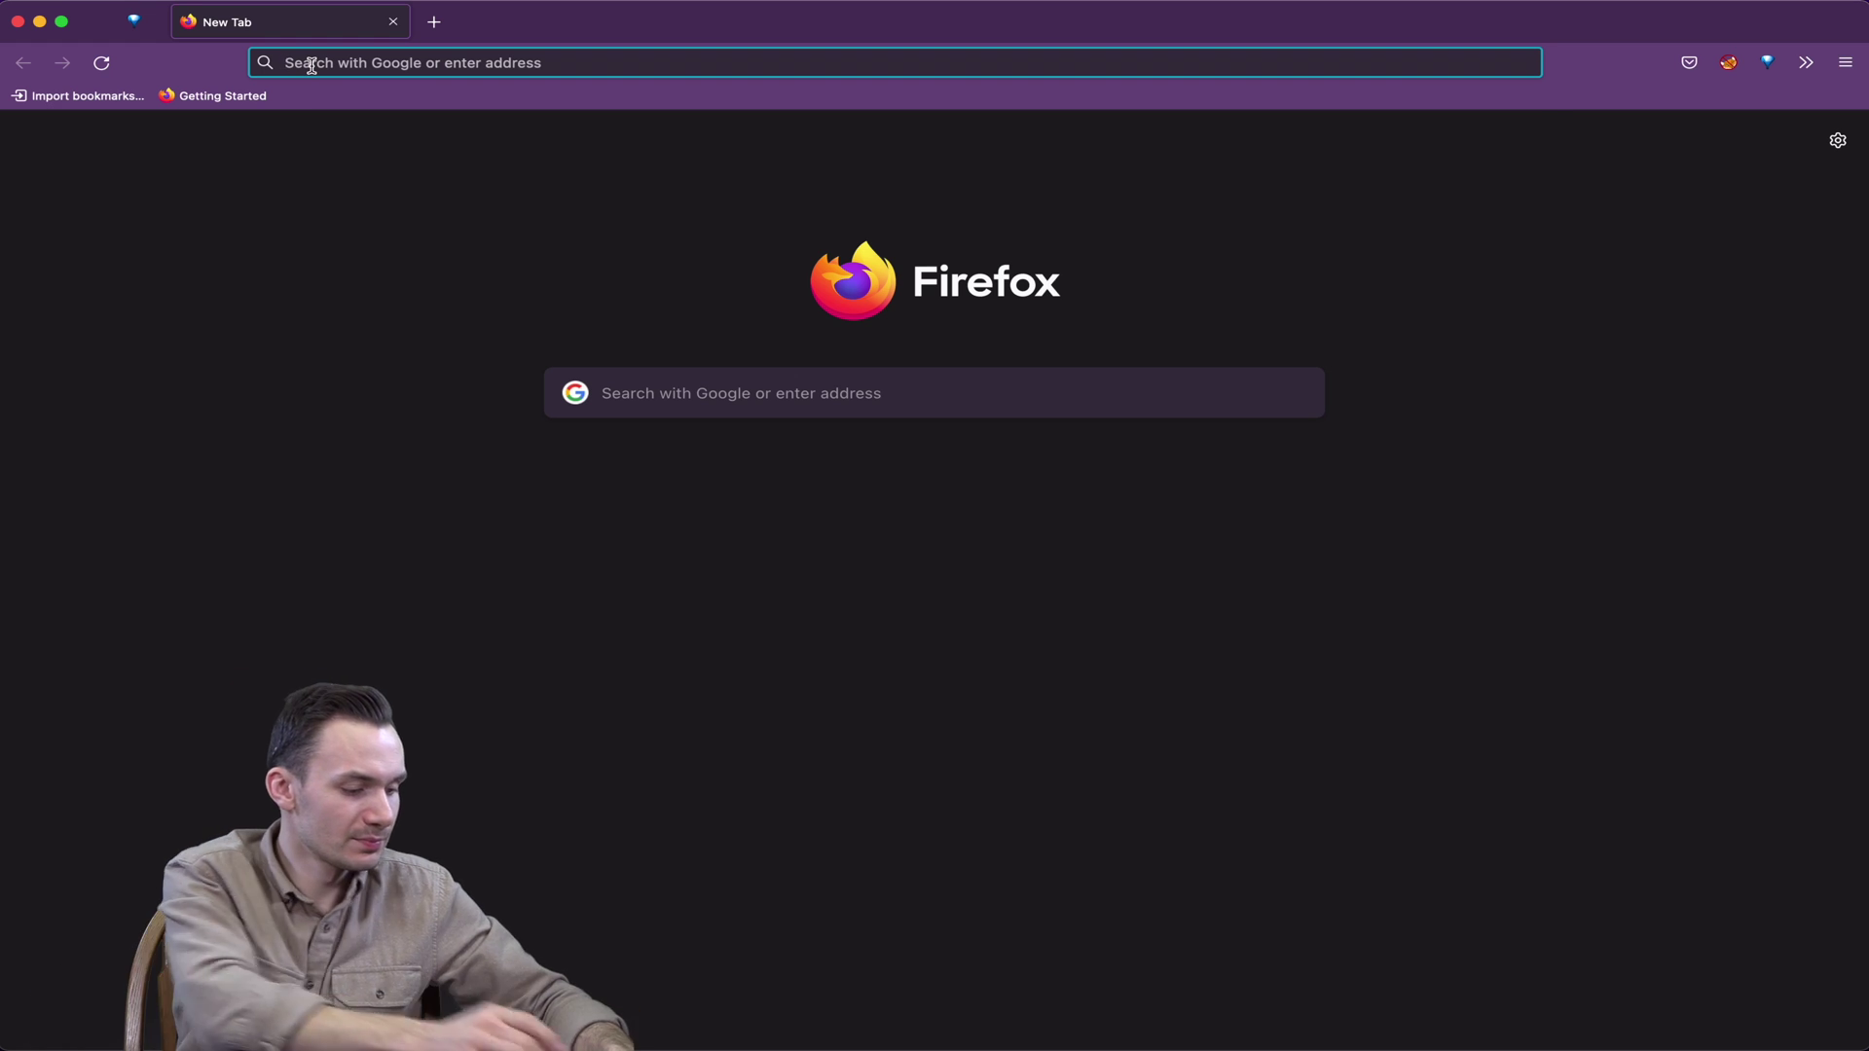
{"action": "type", "text": "https://192.168.1.1"}
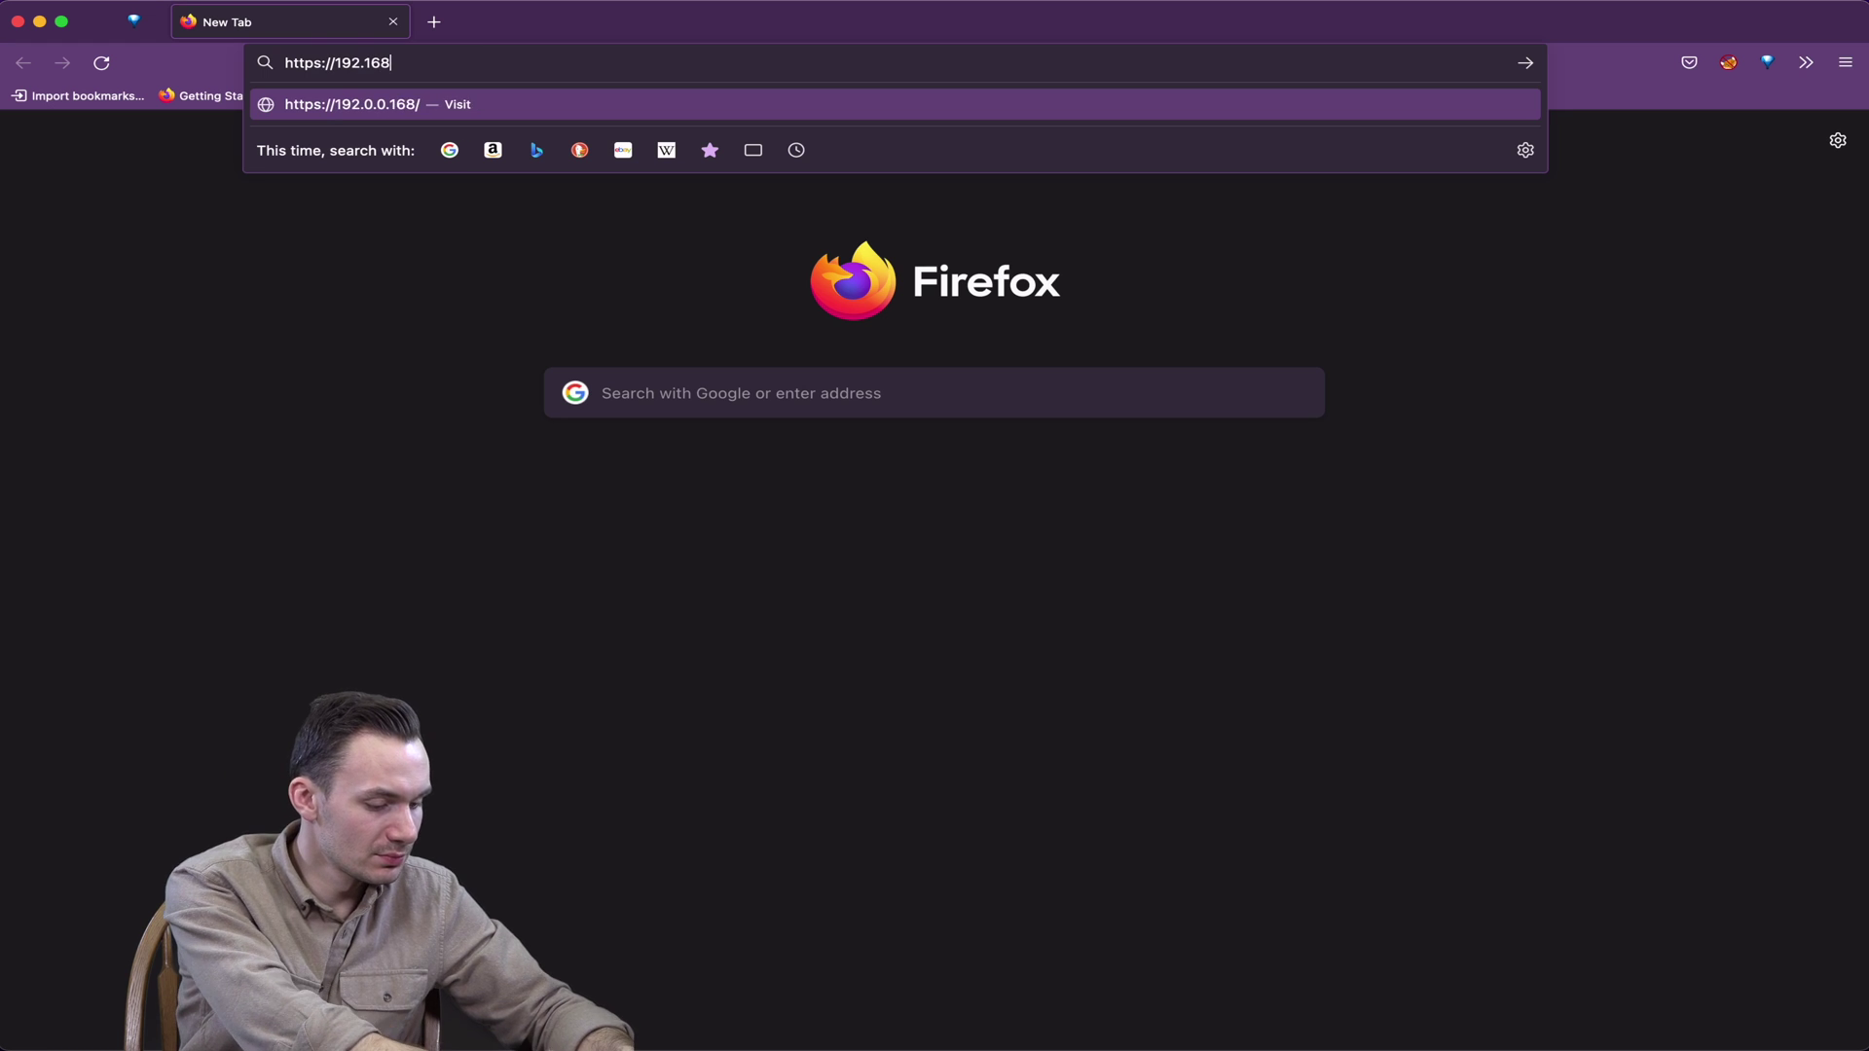
{"action": "key", "text": "Return"}
{"action": "mouse_move", "coordinate": [813, 105]}
{"action": "left_click", "coordinate": [807, 144]}
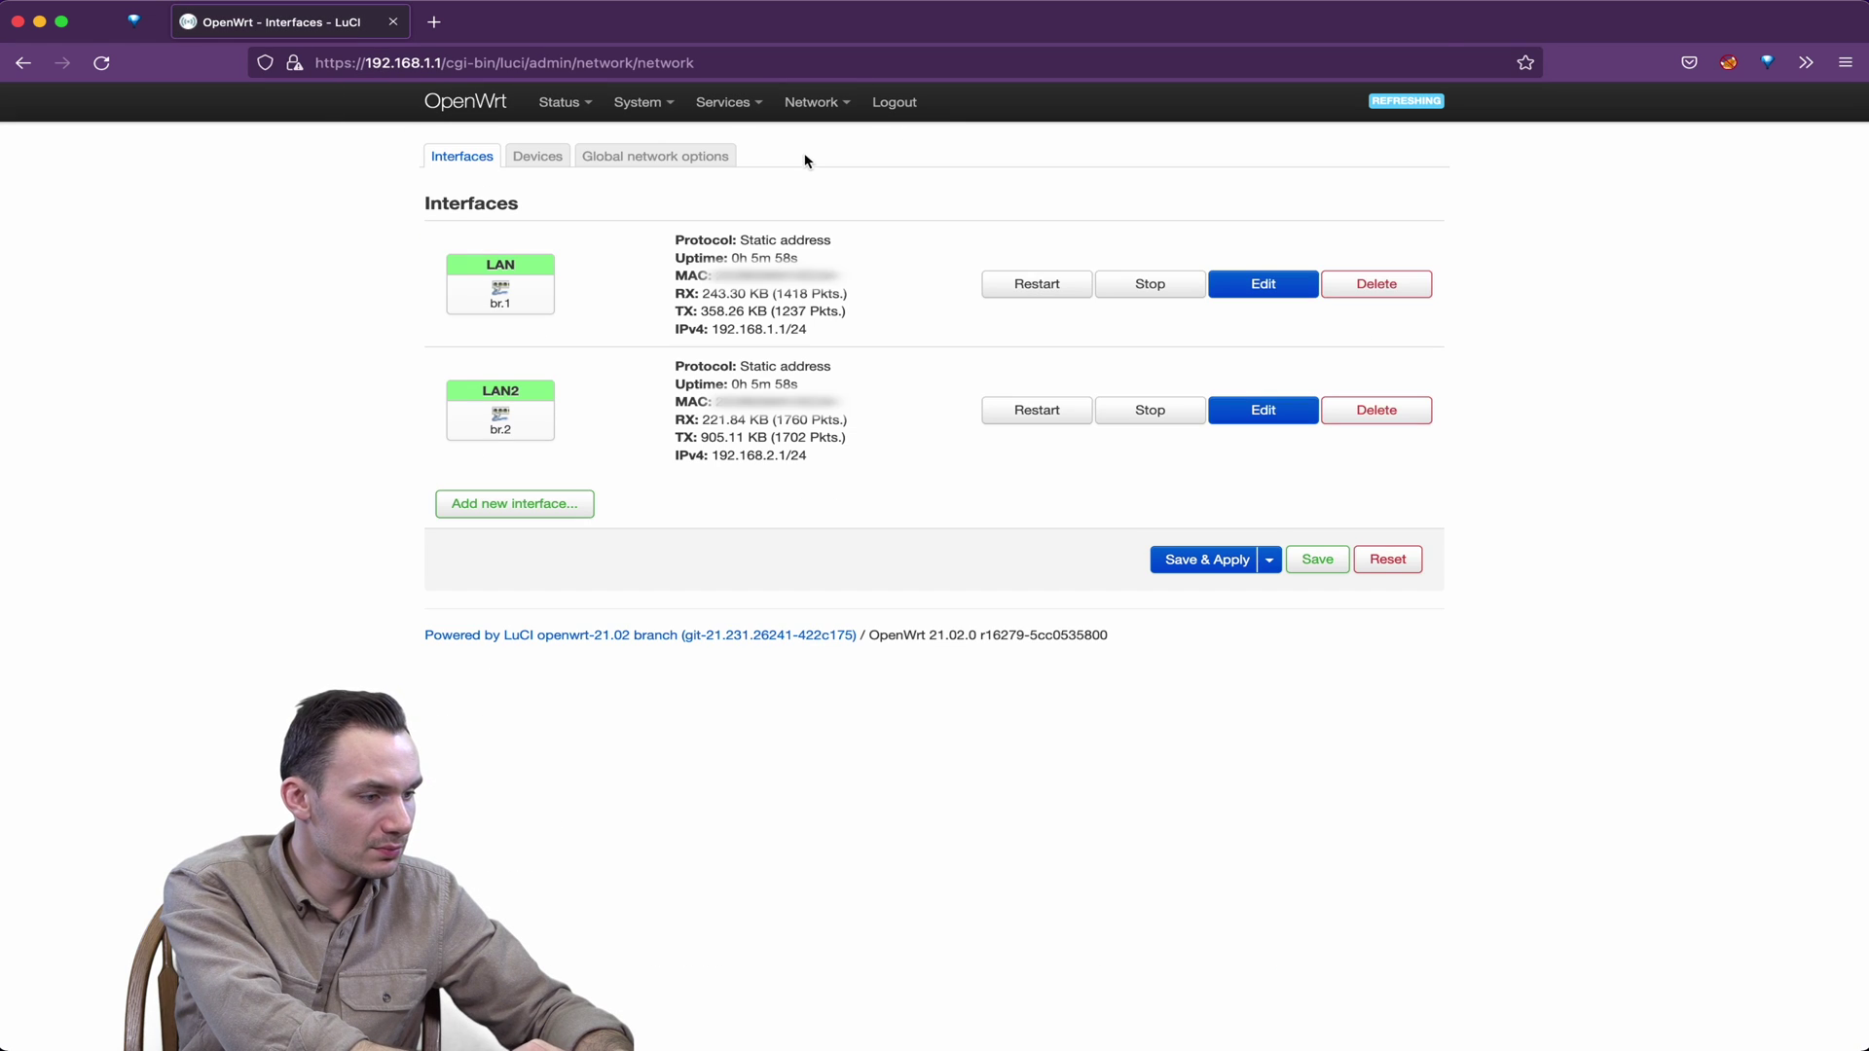
{"action": "left_click", "coordinate": [539, 154]}
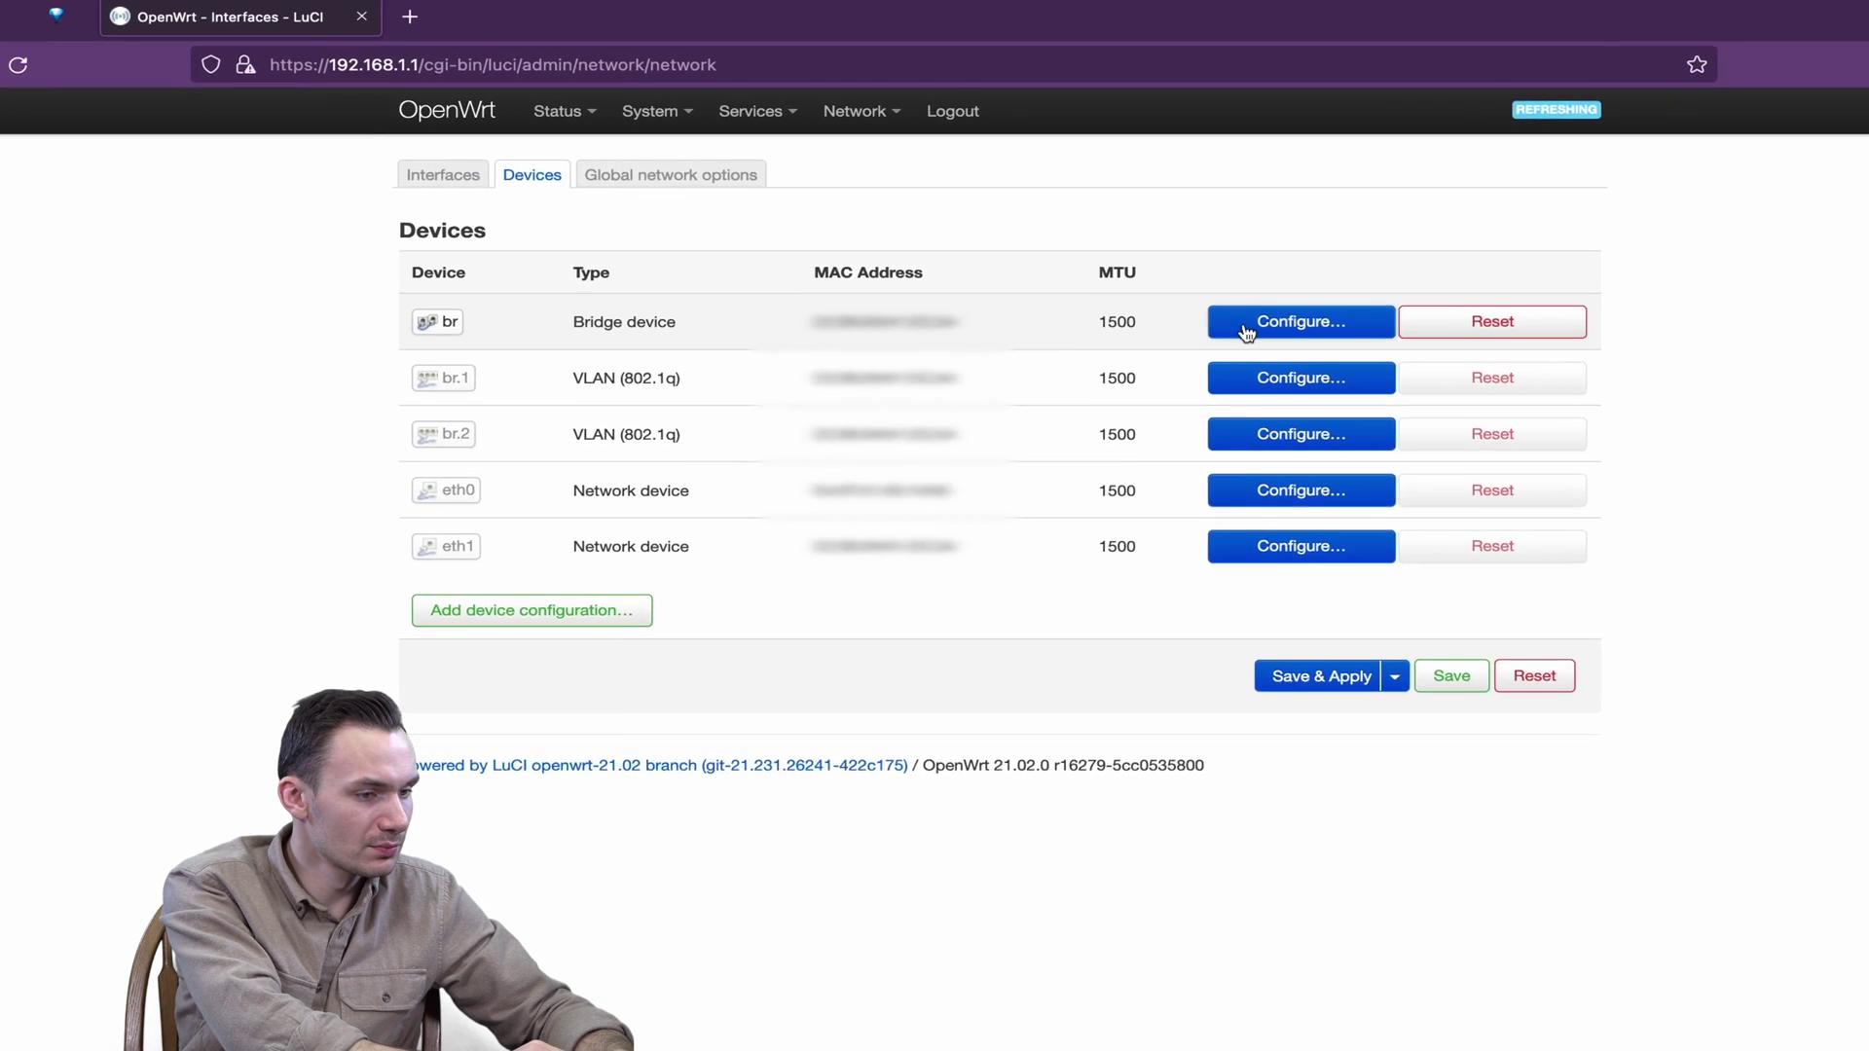
{"action": "left_click", "coordinate": [1247, 333]}
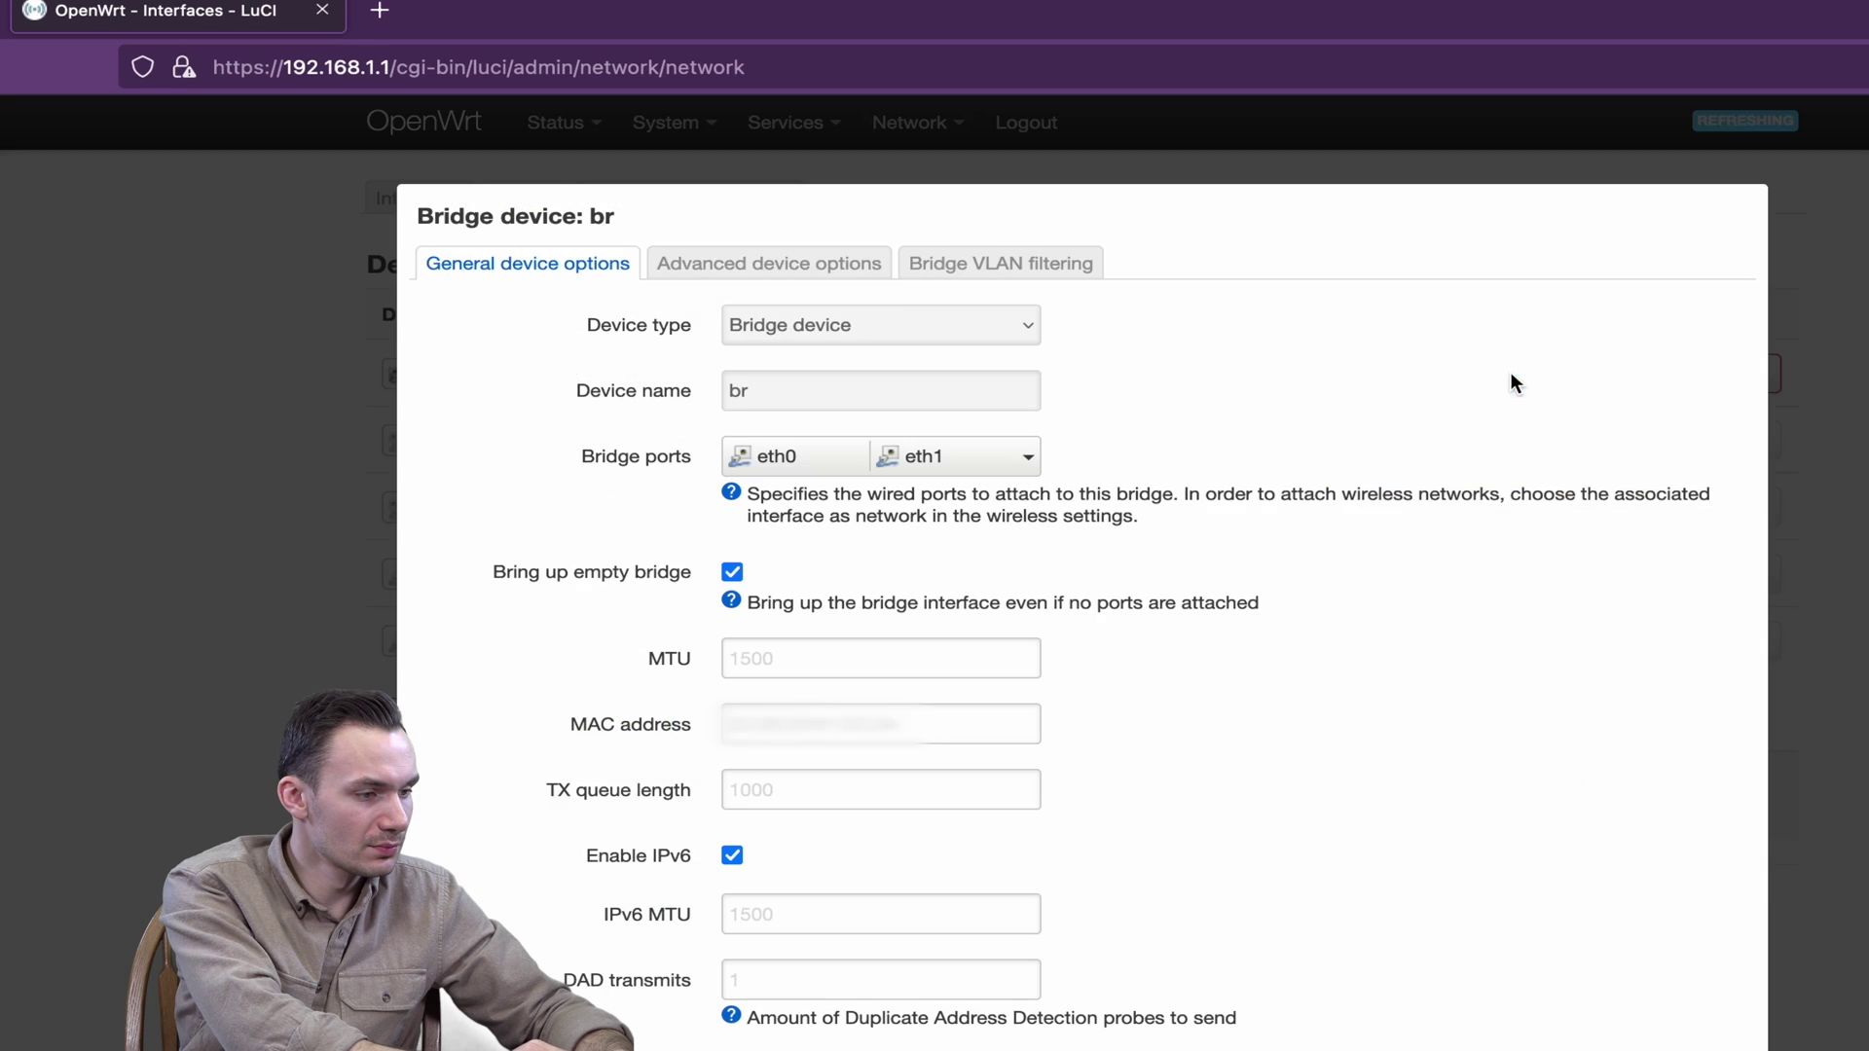
{"action": "left_click", "coordinate": [889, 235]}
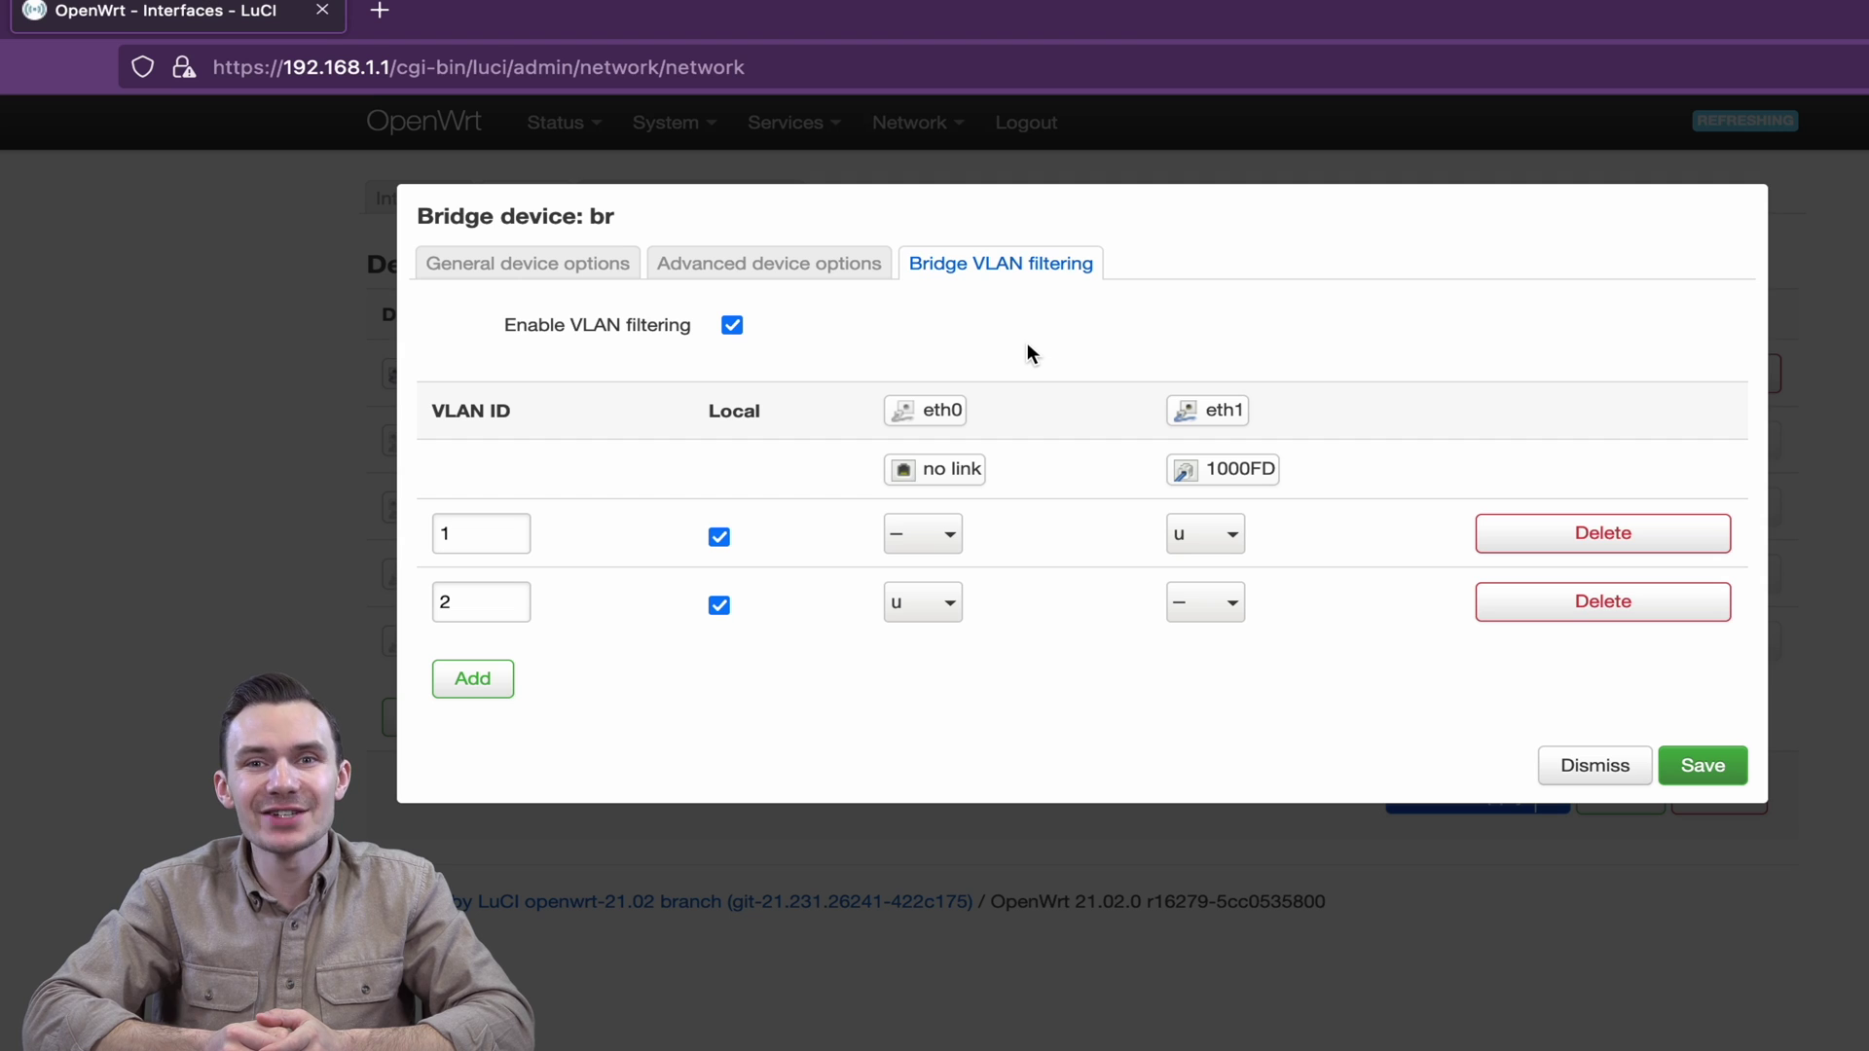
Make eth0 tagged for VLANs 1 and 2, then save and apply the configuration
{"action": "left_click", "coordinate": [949, 534]}
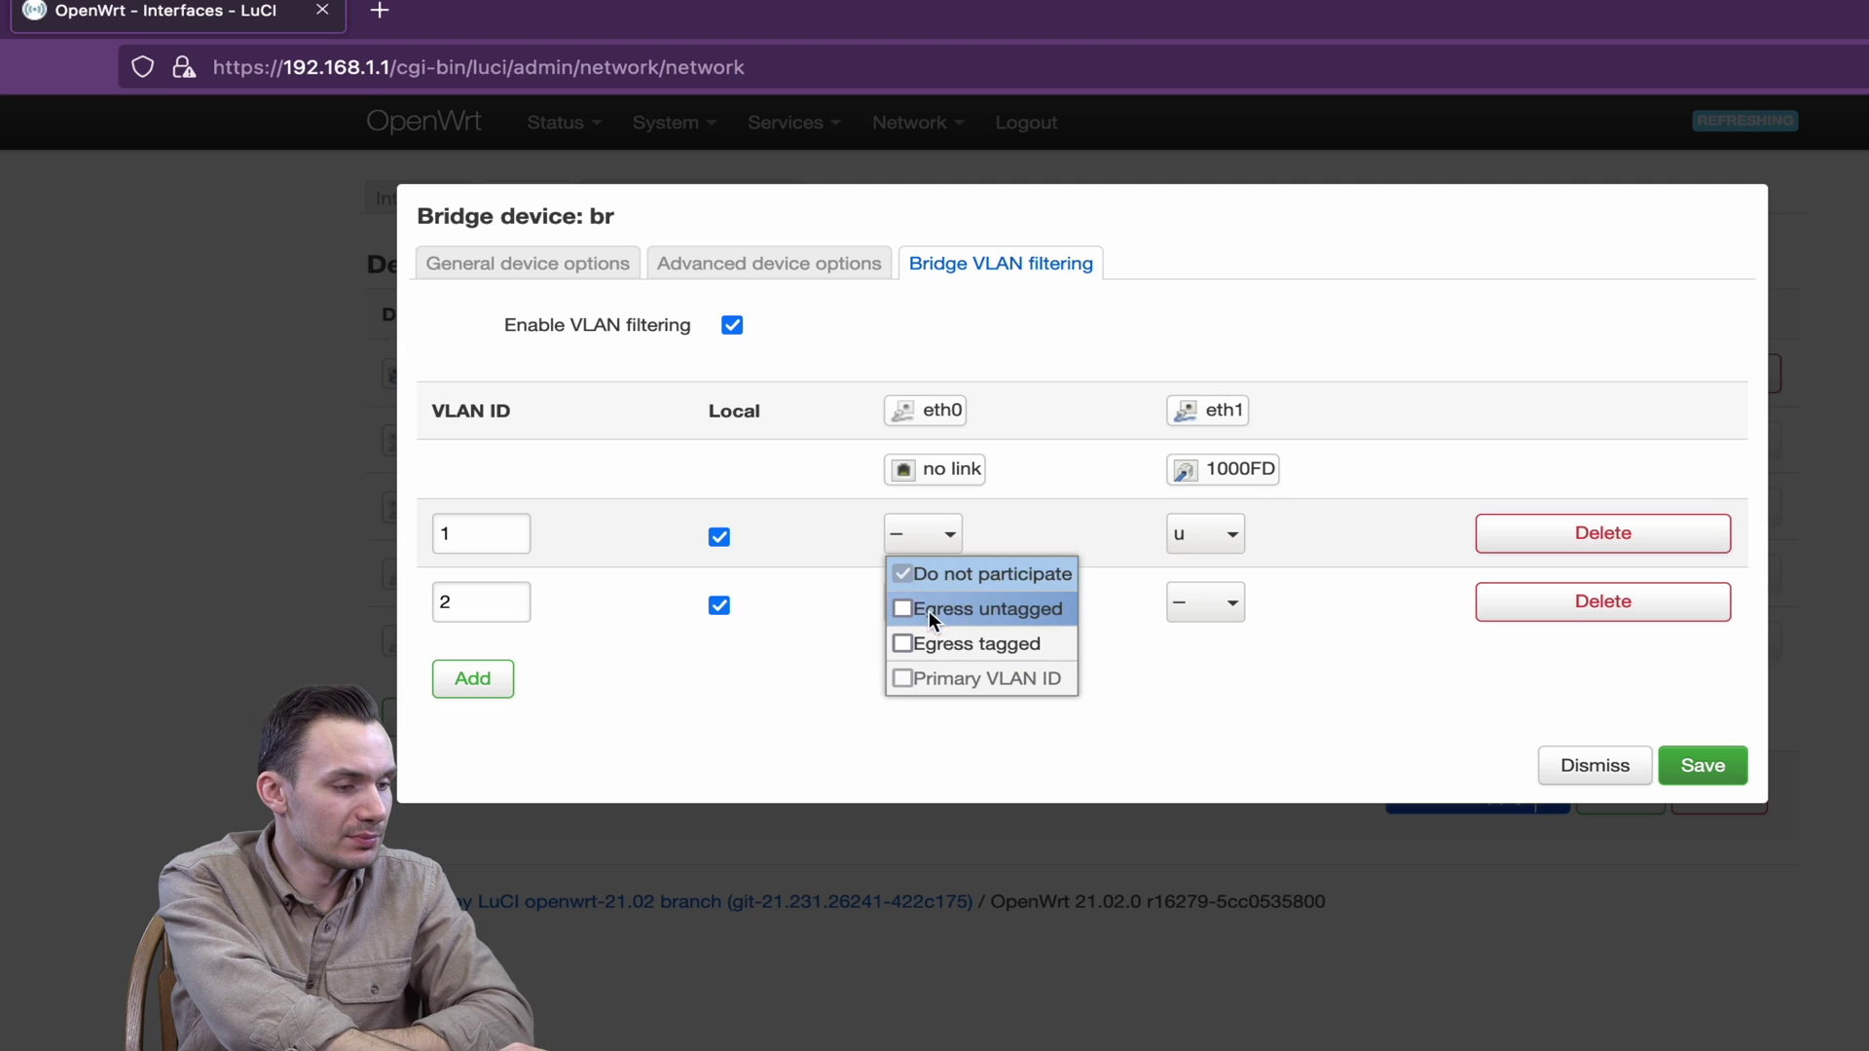
{"action": "left_click", "coordinate": [902, 645]}
{"action": "left_click", "coordinate": [923, 602]}
{"action": "left_click", "coordinate": [902, 524]}
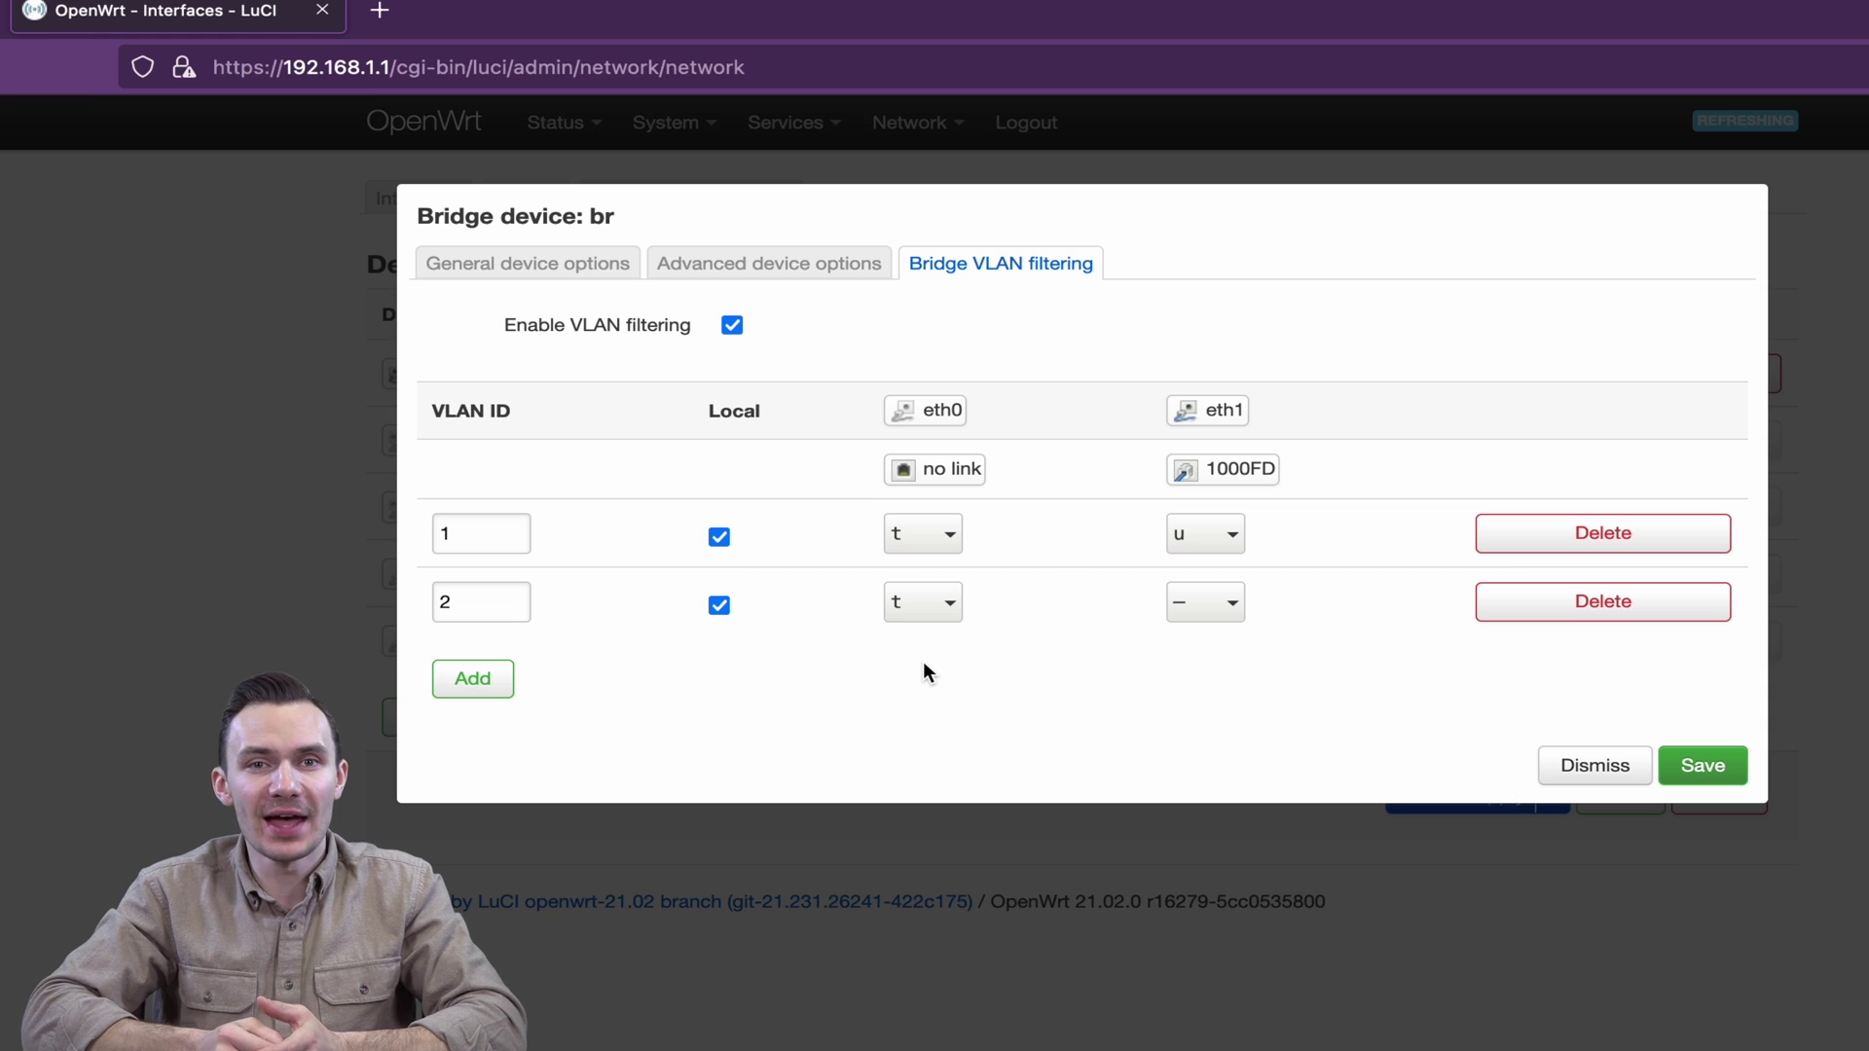
{"action": "left_click", "coordinate": [1677, 769]}
{"action": "left_click", "coordinate": [1454, 794]}
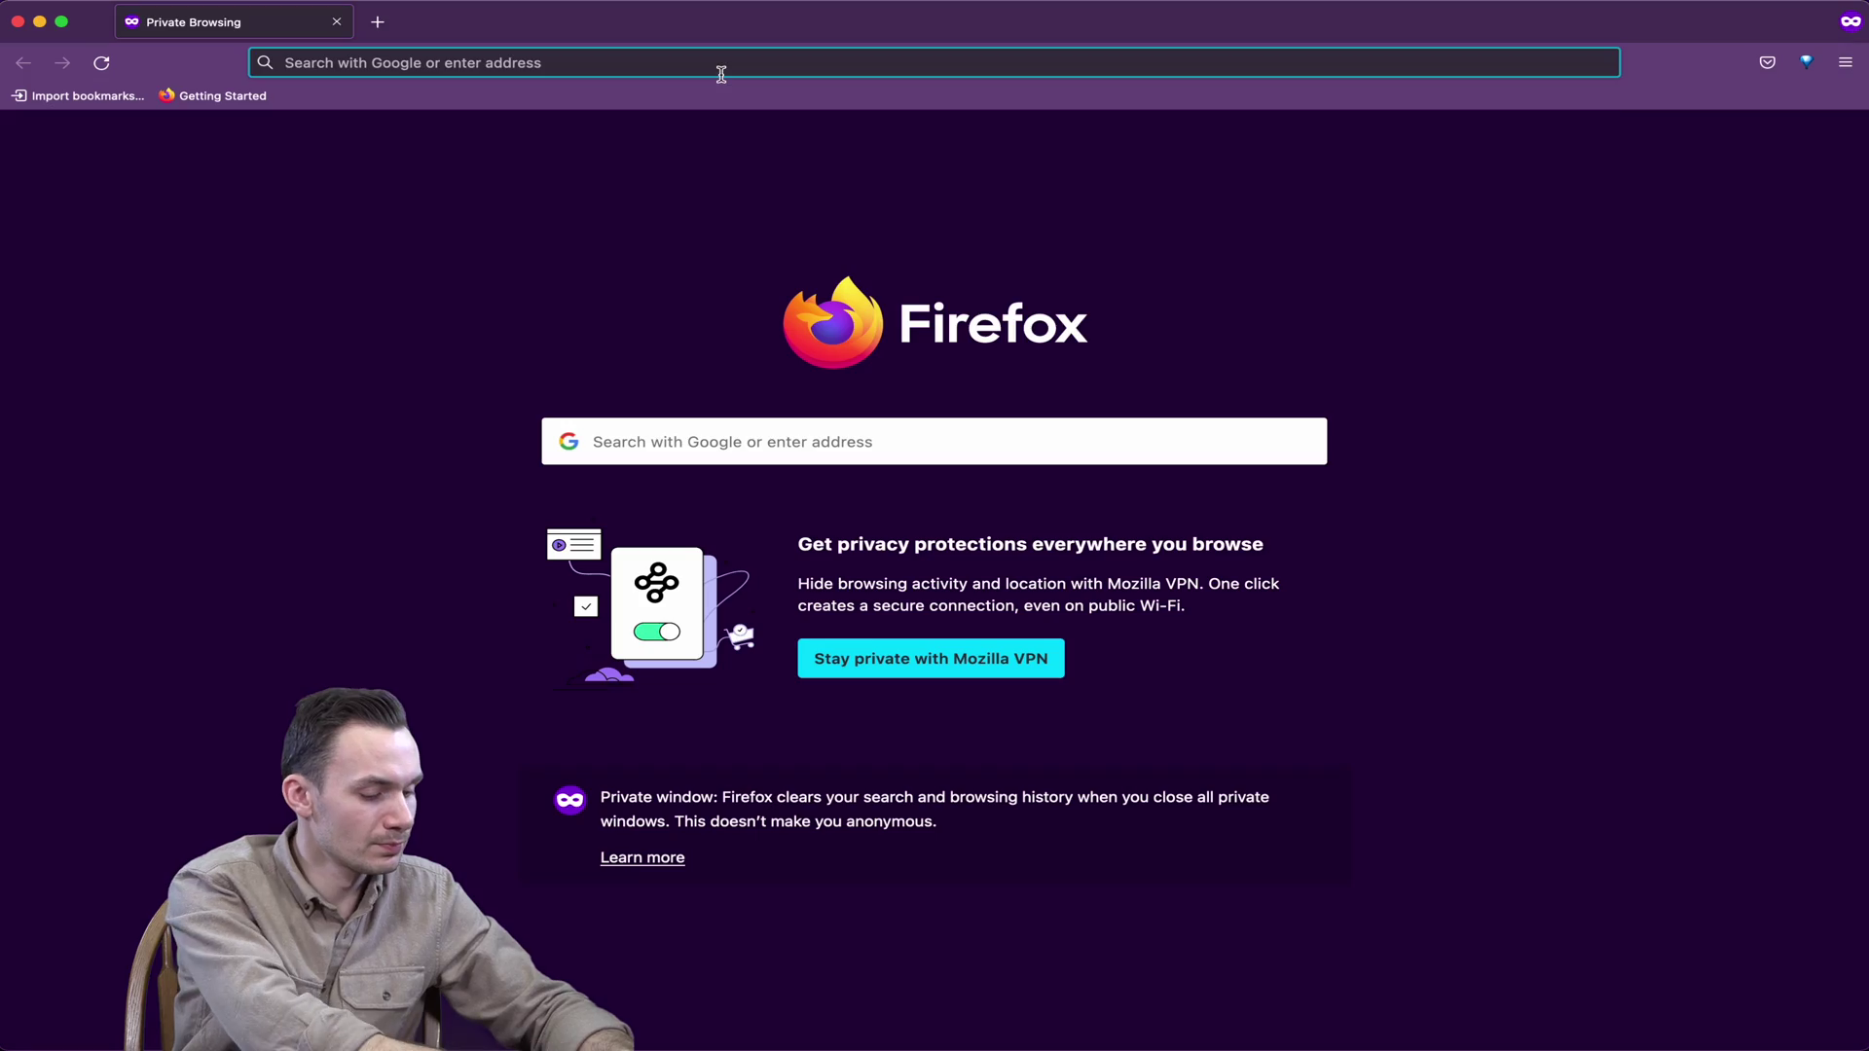
{"action": "type", "text": "https://192.168."}
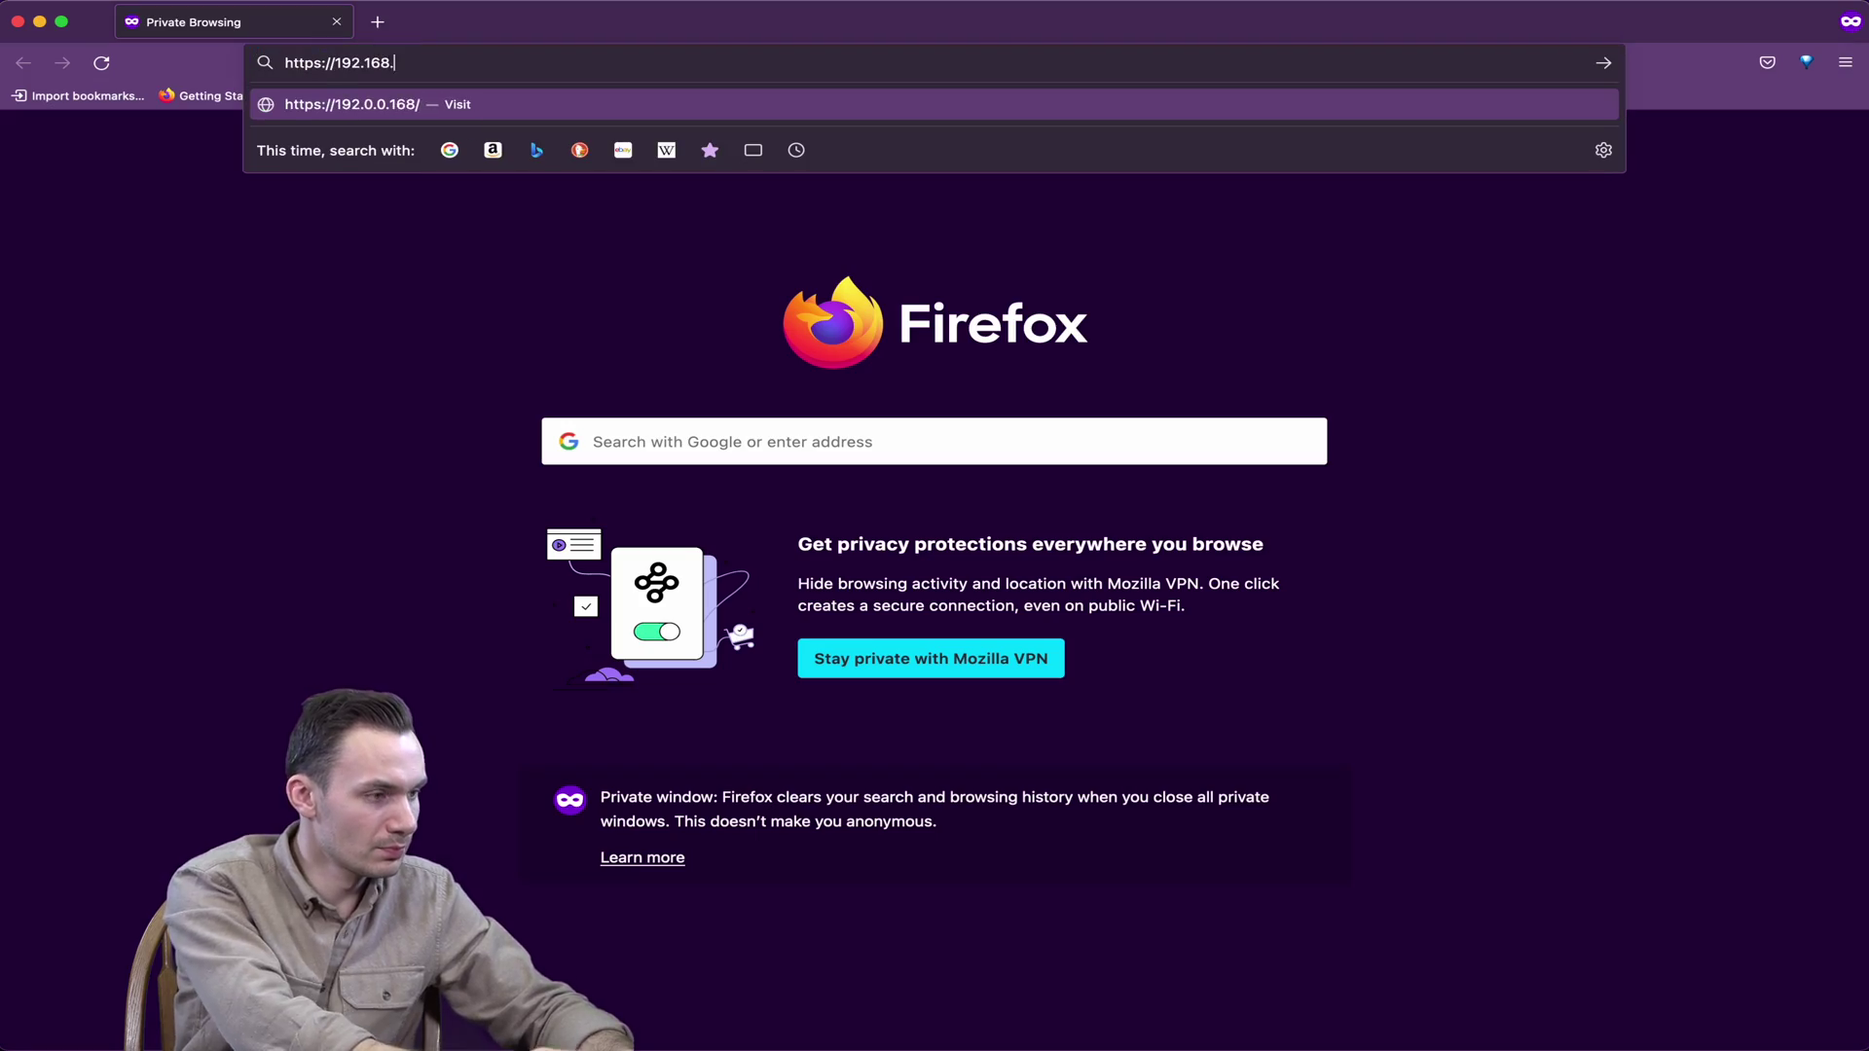
{"action": "type", "text": "1.1"}
{"action": "key", "text": "Return"}
{"action": "left_click", "coordinate": [1275, 651]}
{"action": "left_click", "coordinate": [1203, 957]}
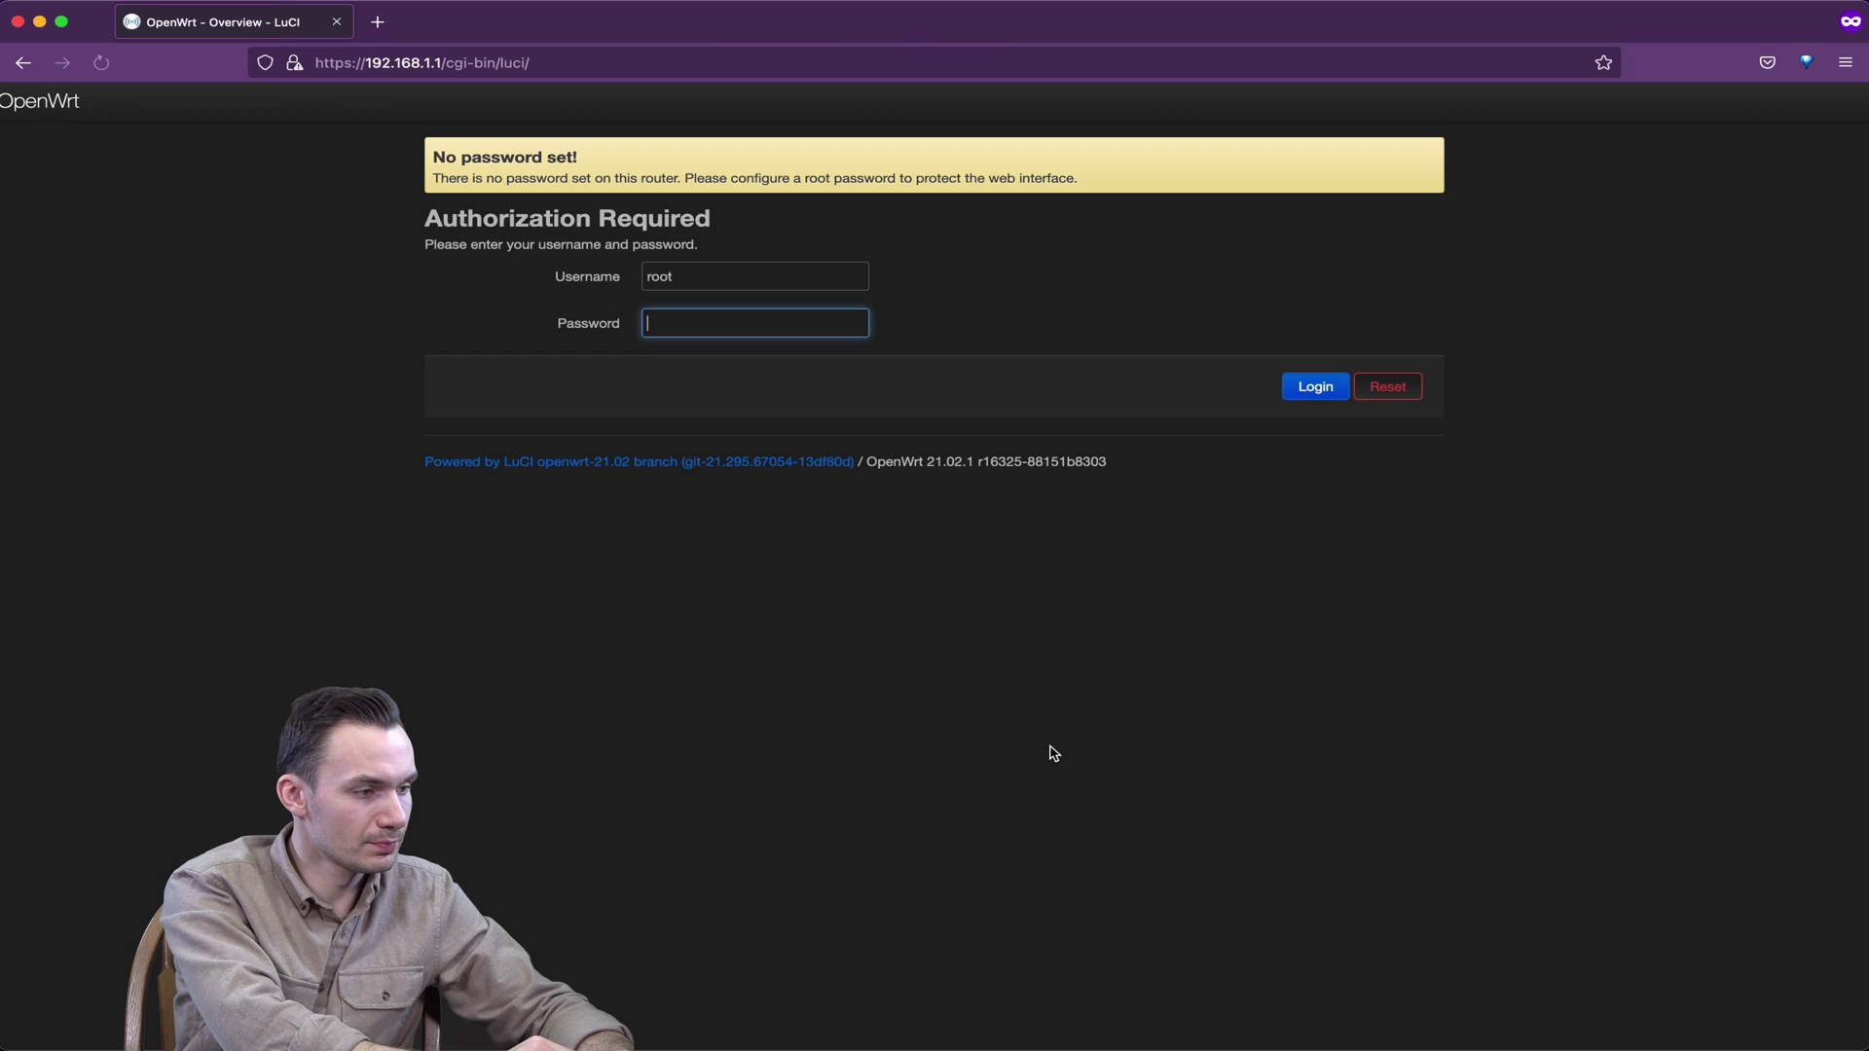
{"action": "left_click", "coordinate": [1339, 389]}
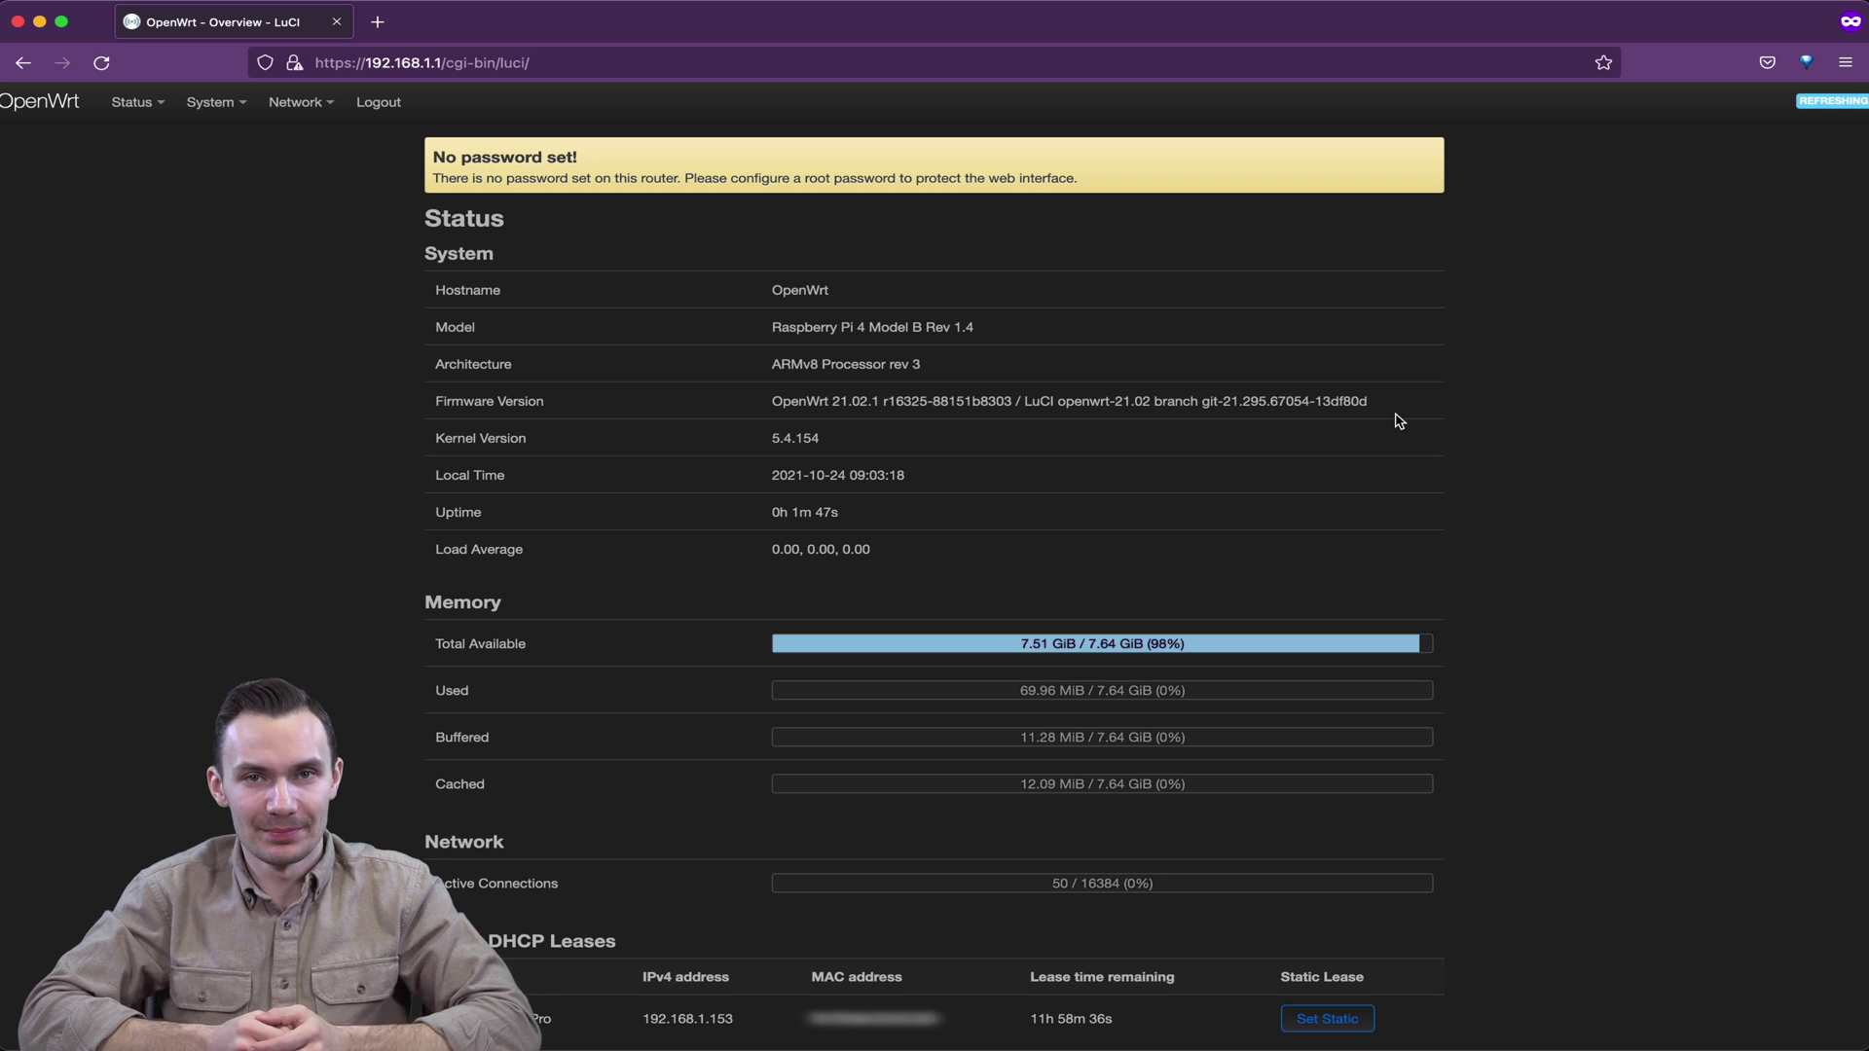
{"action": "left_click", "coordinate": [284, 121]}
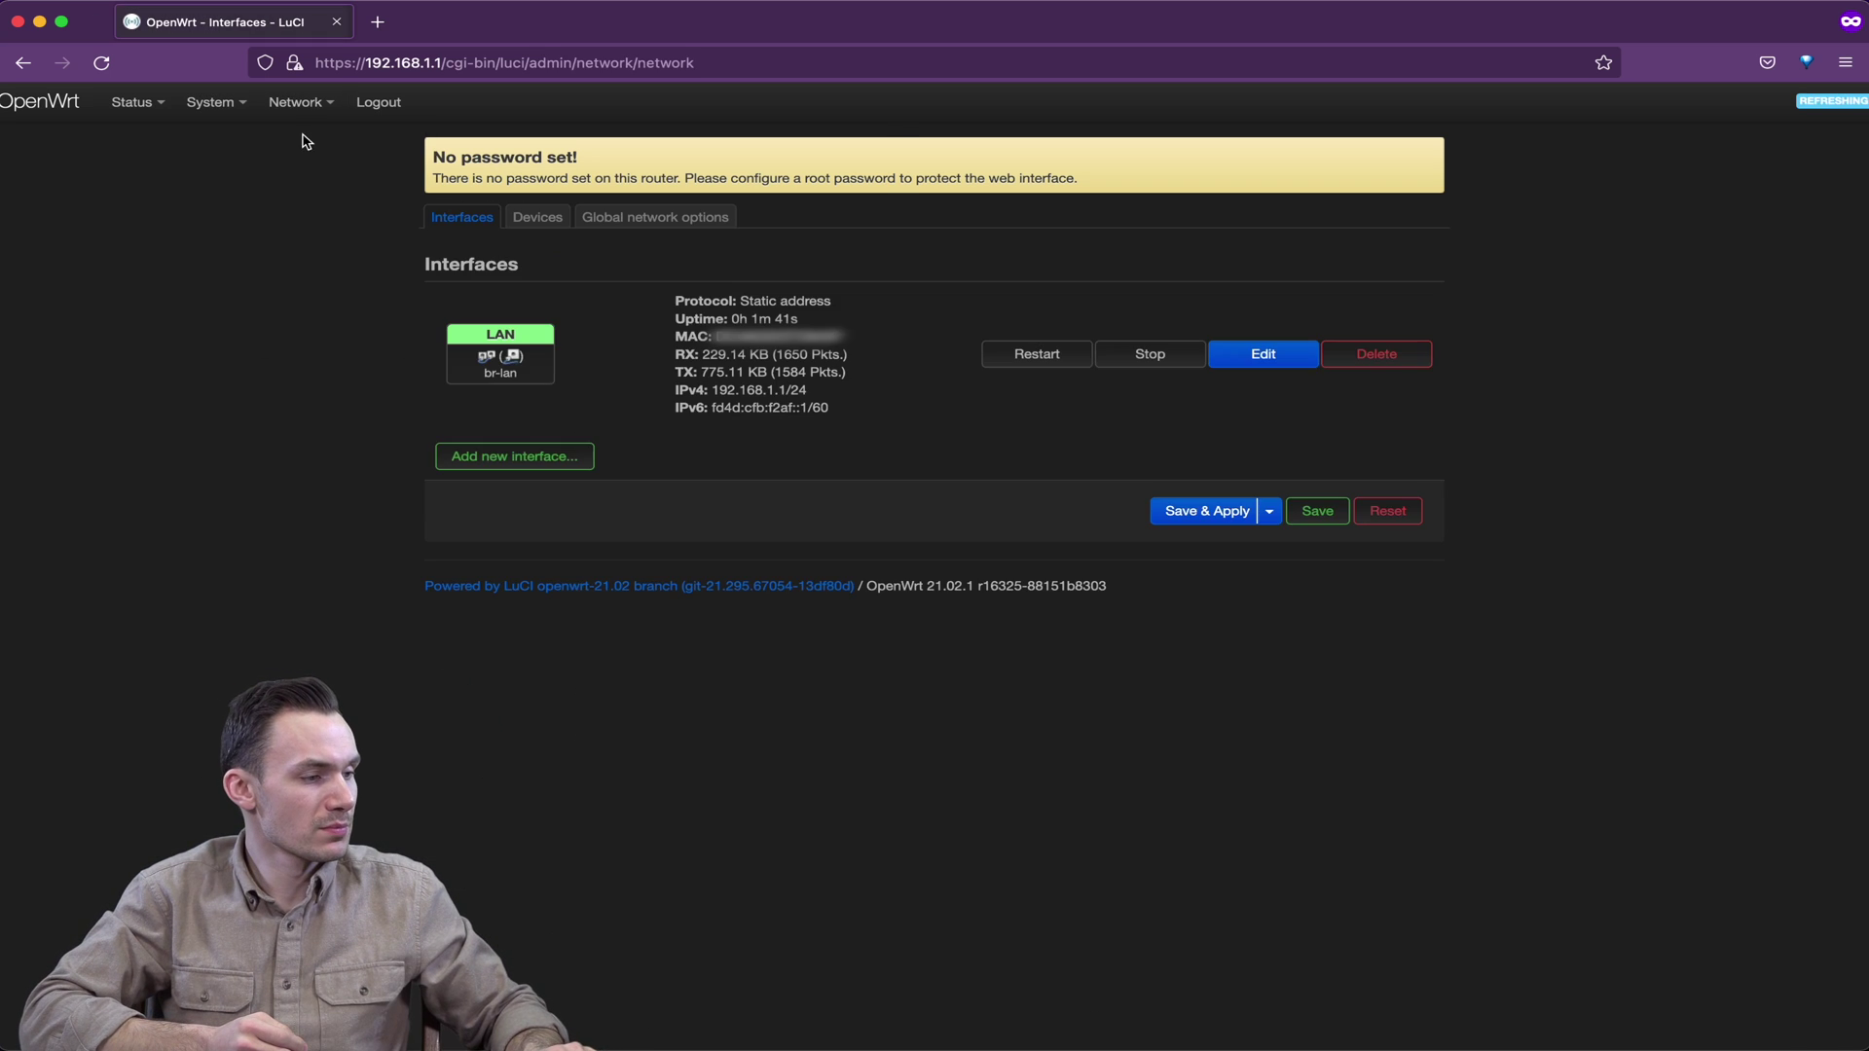
{"action": "left_click", "coordinate": [508, 219]}
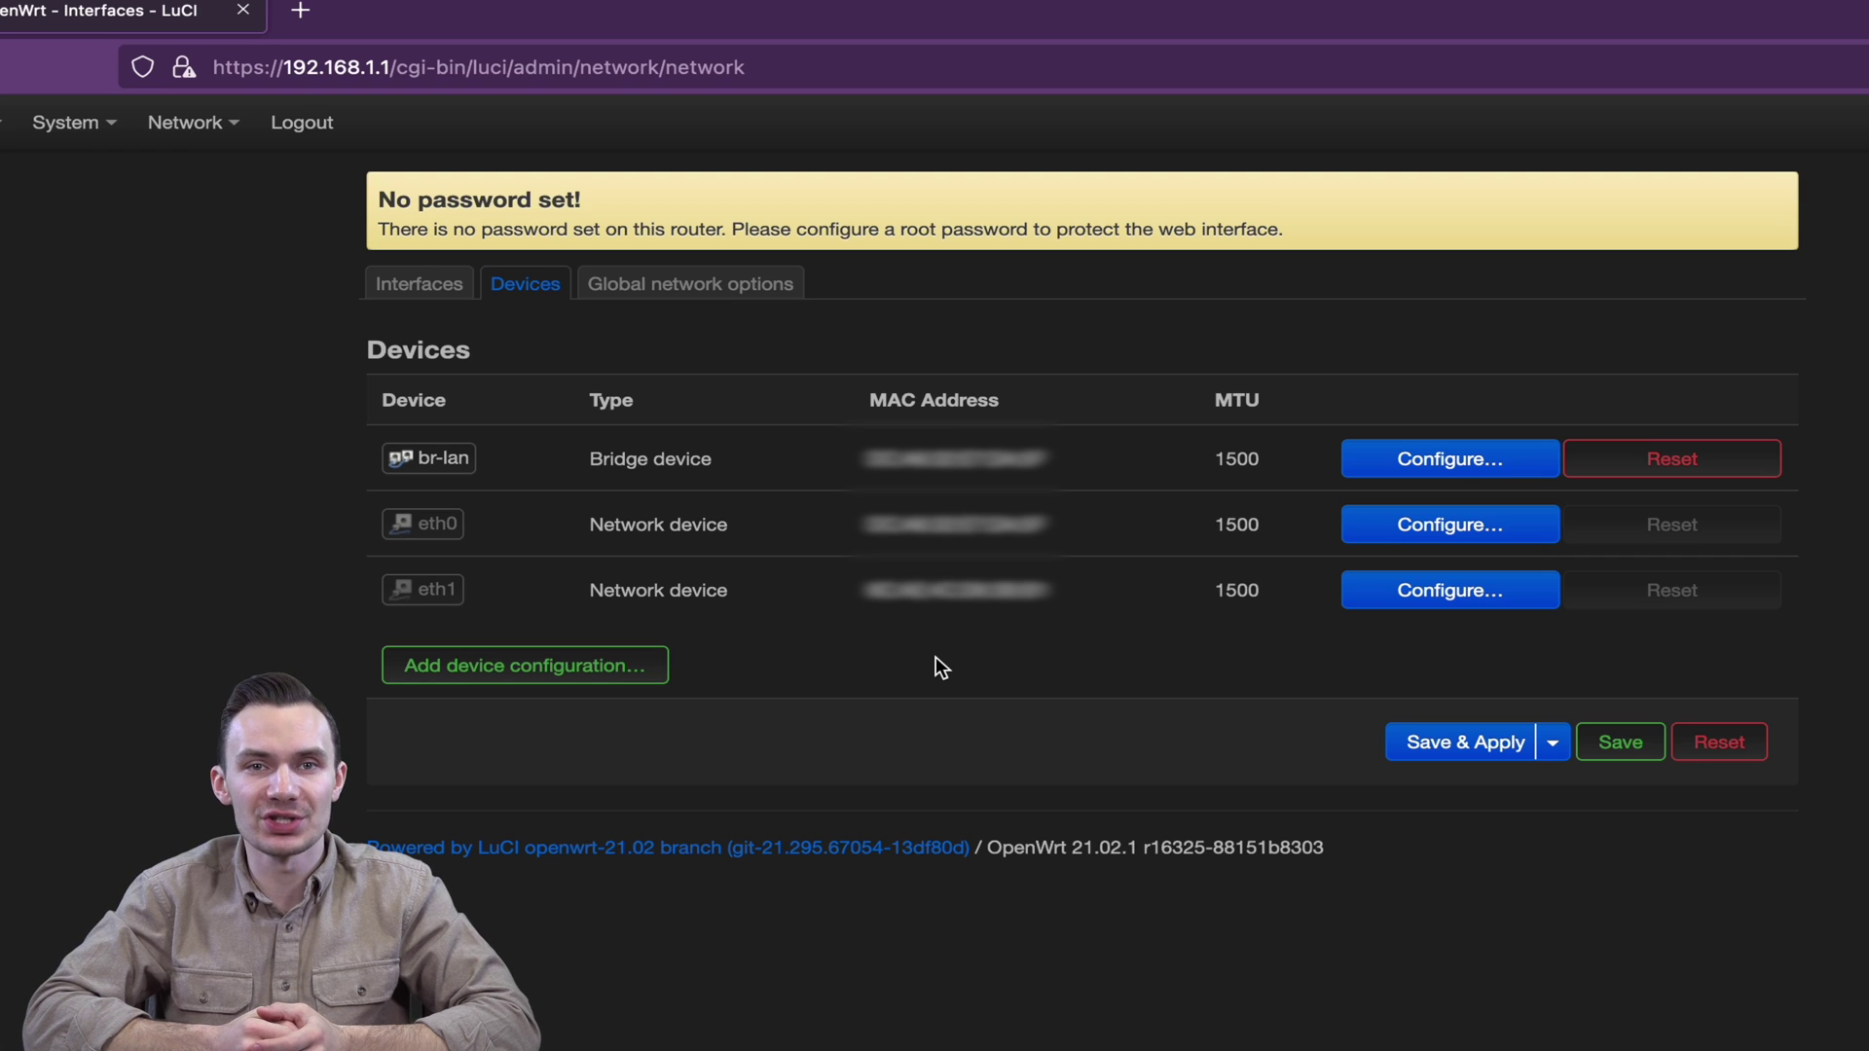
Add eth1 to br-lan's bridge ports and enable Bring up empty bridge
{"action": "left_click", "coordinate": [1481, 462]}
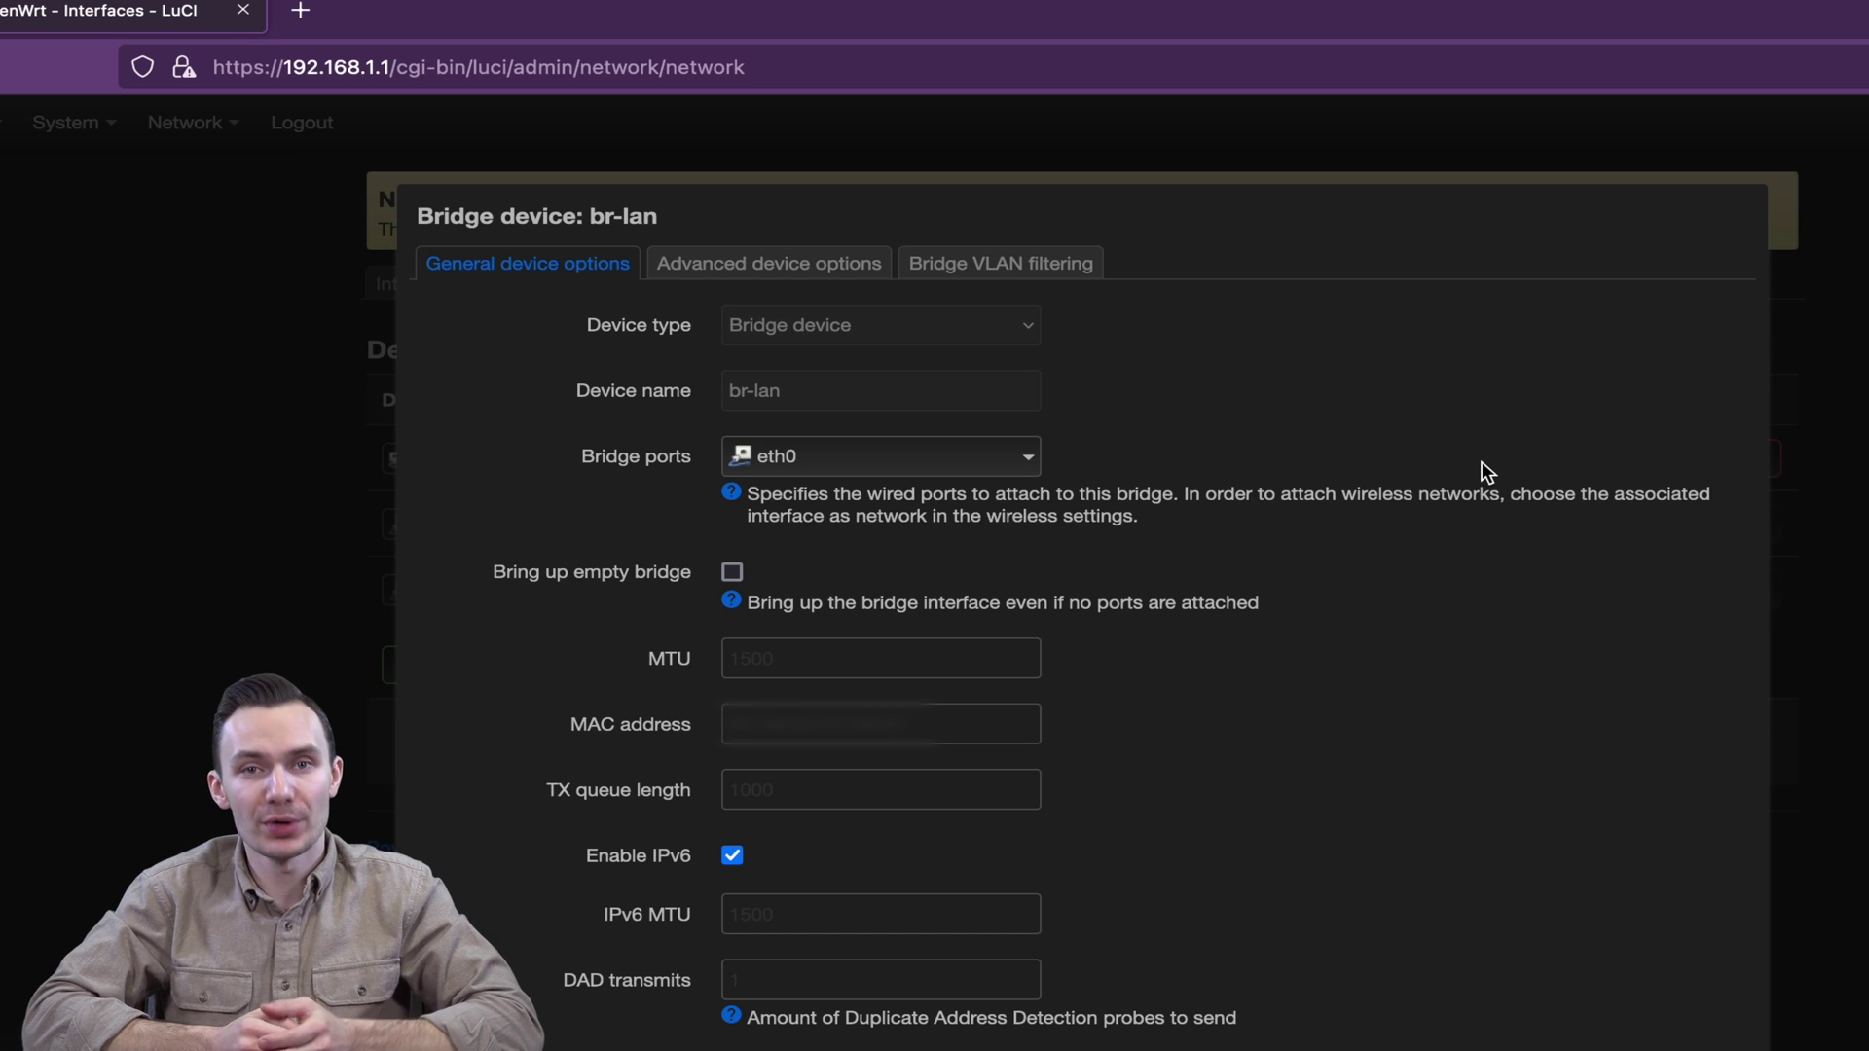
{"action": "left_click", "coordinate": [974, 456]}
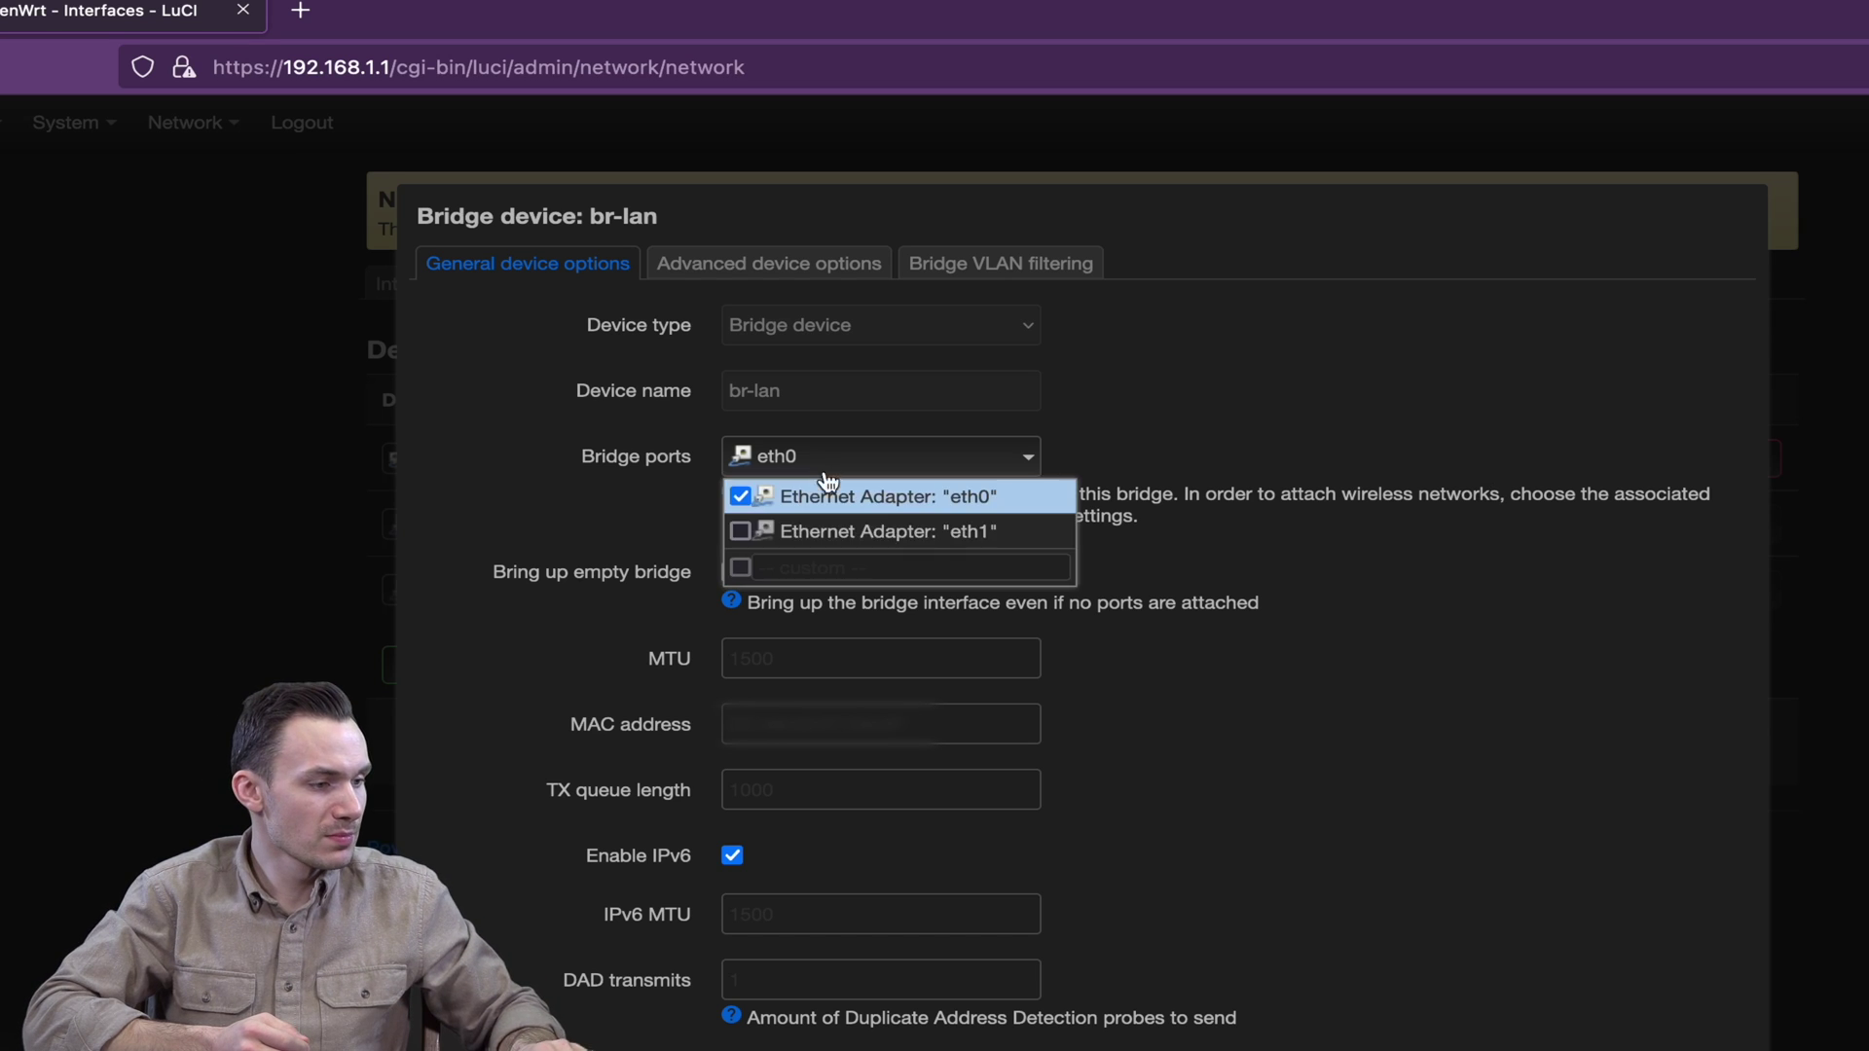
{"action": "left_click", "coordinate": [820, 530]}
{"action": "left_click", "coordinate": [732, 571]}
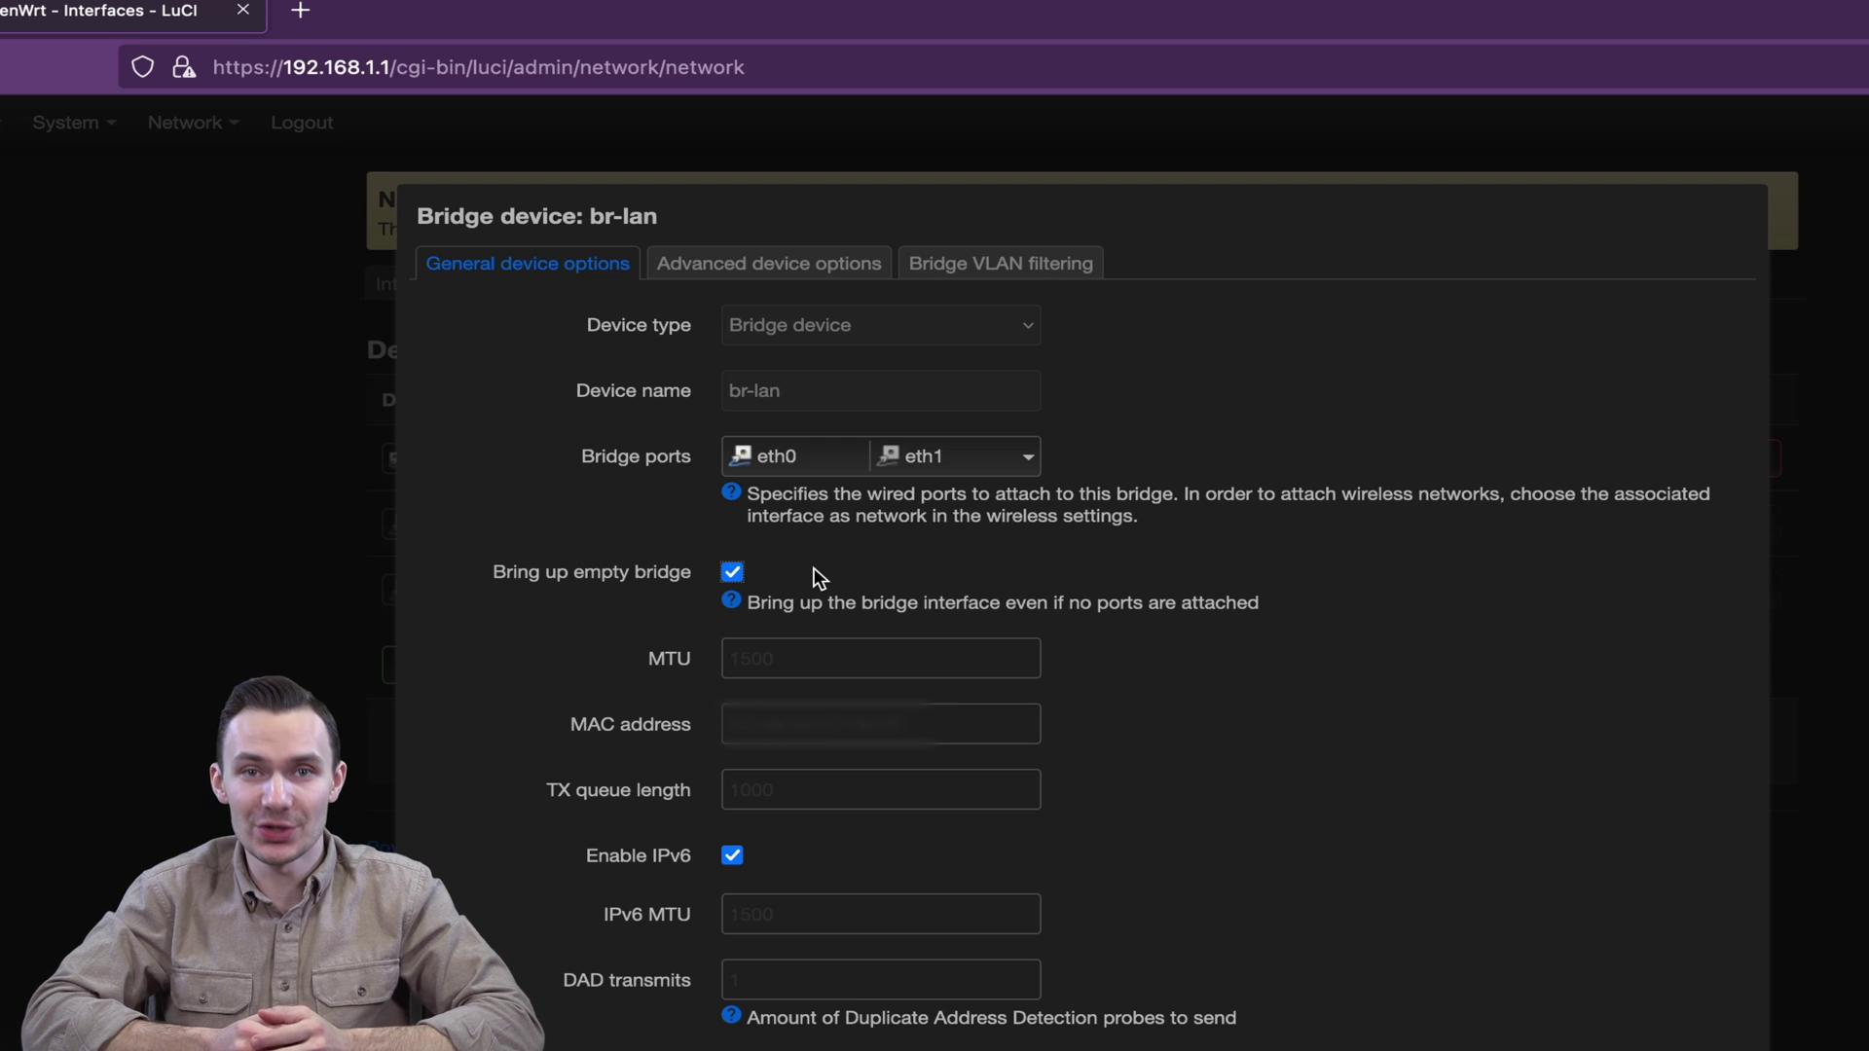
{"action": "left_click", "coordinate": [935, 263]}
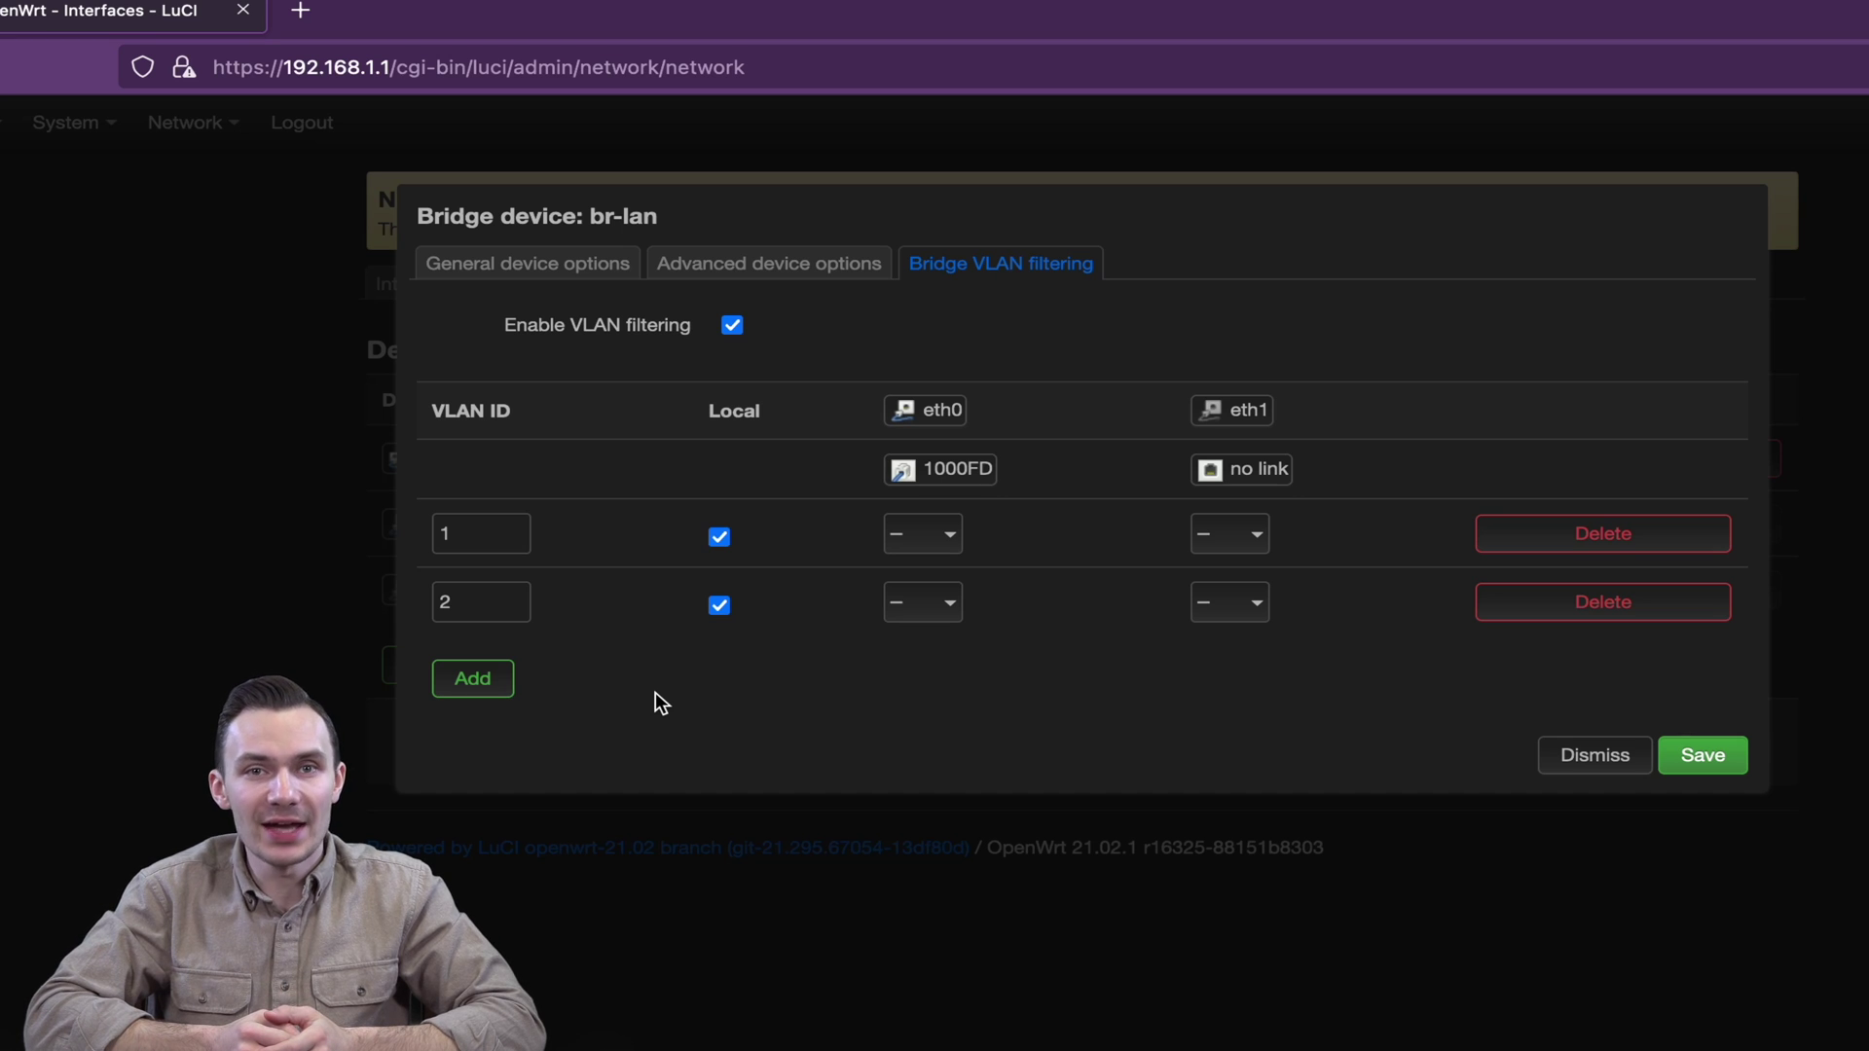
Tag eth1 on VLANs 1 and 2, make eth0 untagged on VLAN 1, and save the bridge
{"action": "left_click", "coordinate": [1246, 541]}
{"action": "left_click", "coordinate": [1215, 638]}
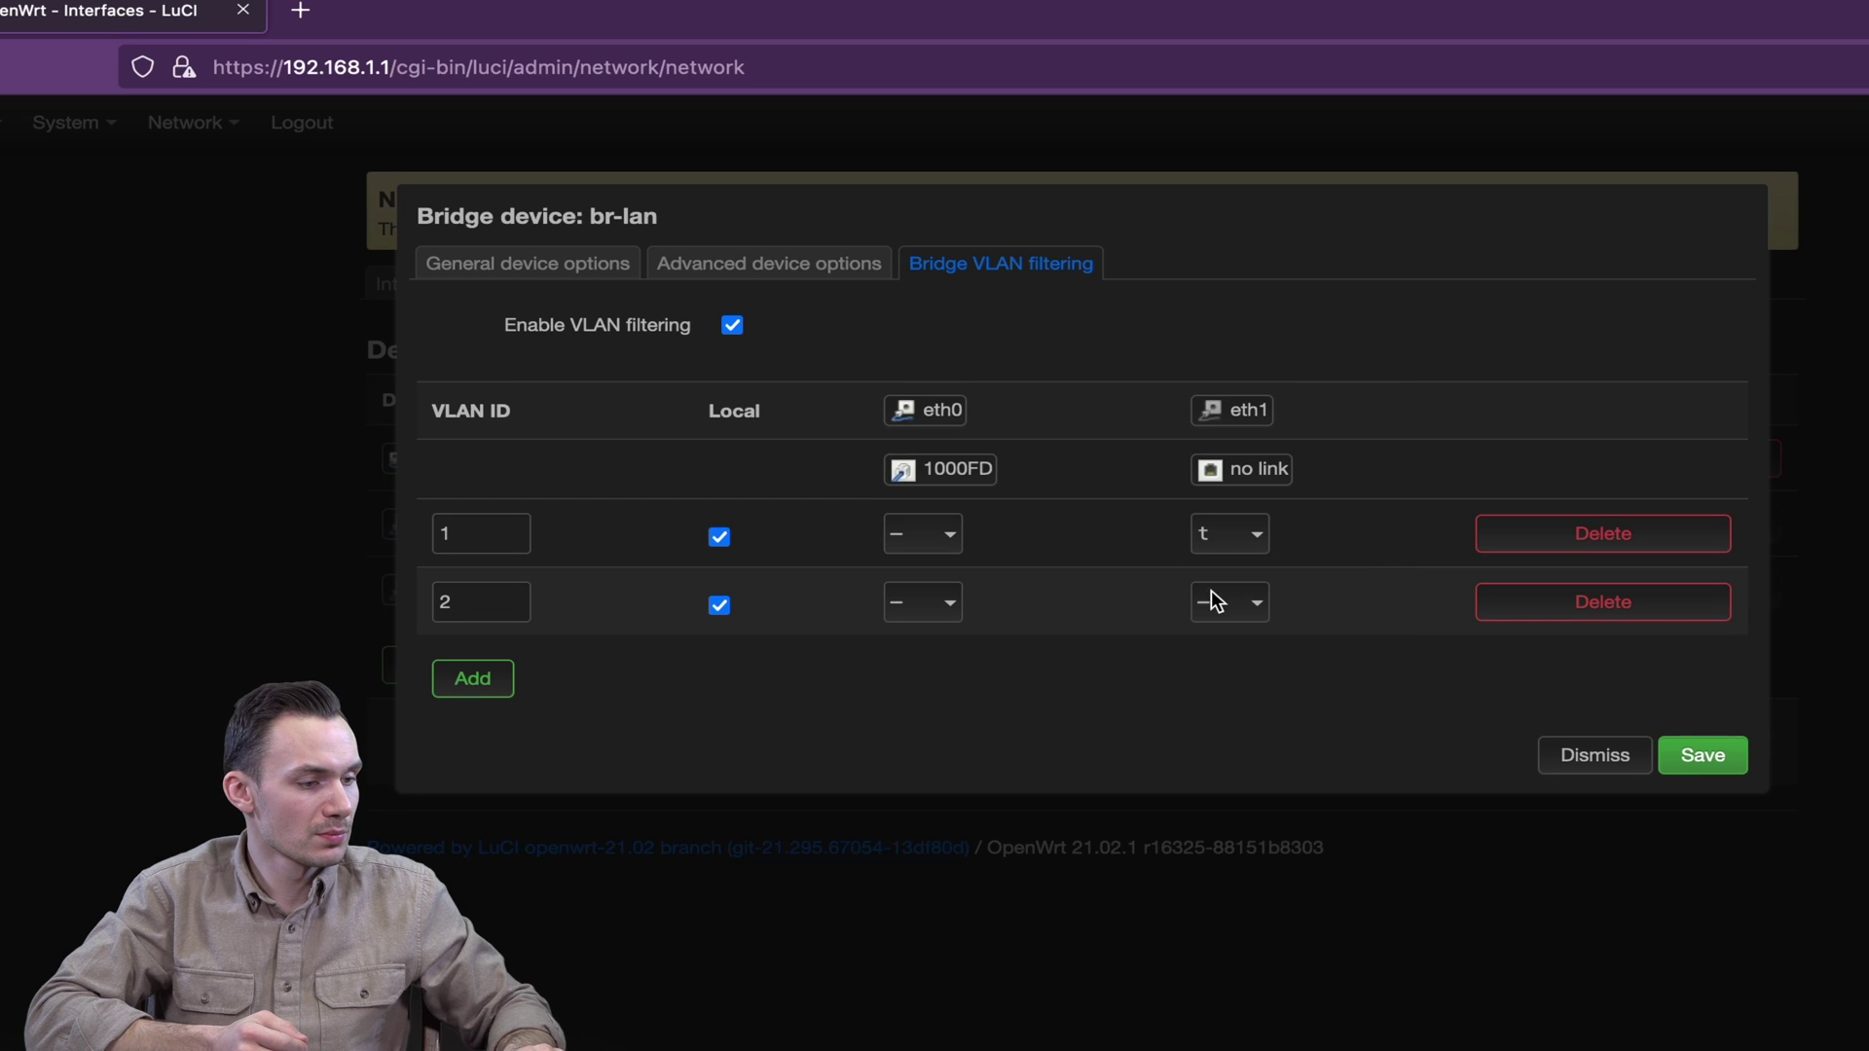
{"action": "left_click", "coordinate": [1229, 601]}
{"action": "left_click", "coordinate": [1266, 526]}
{"action": "left_click", "coordinate": [1229, 693]}
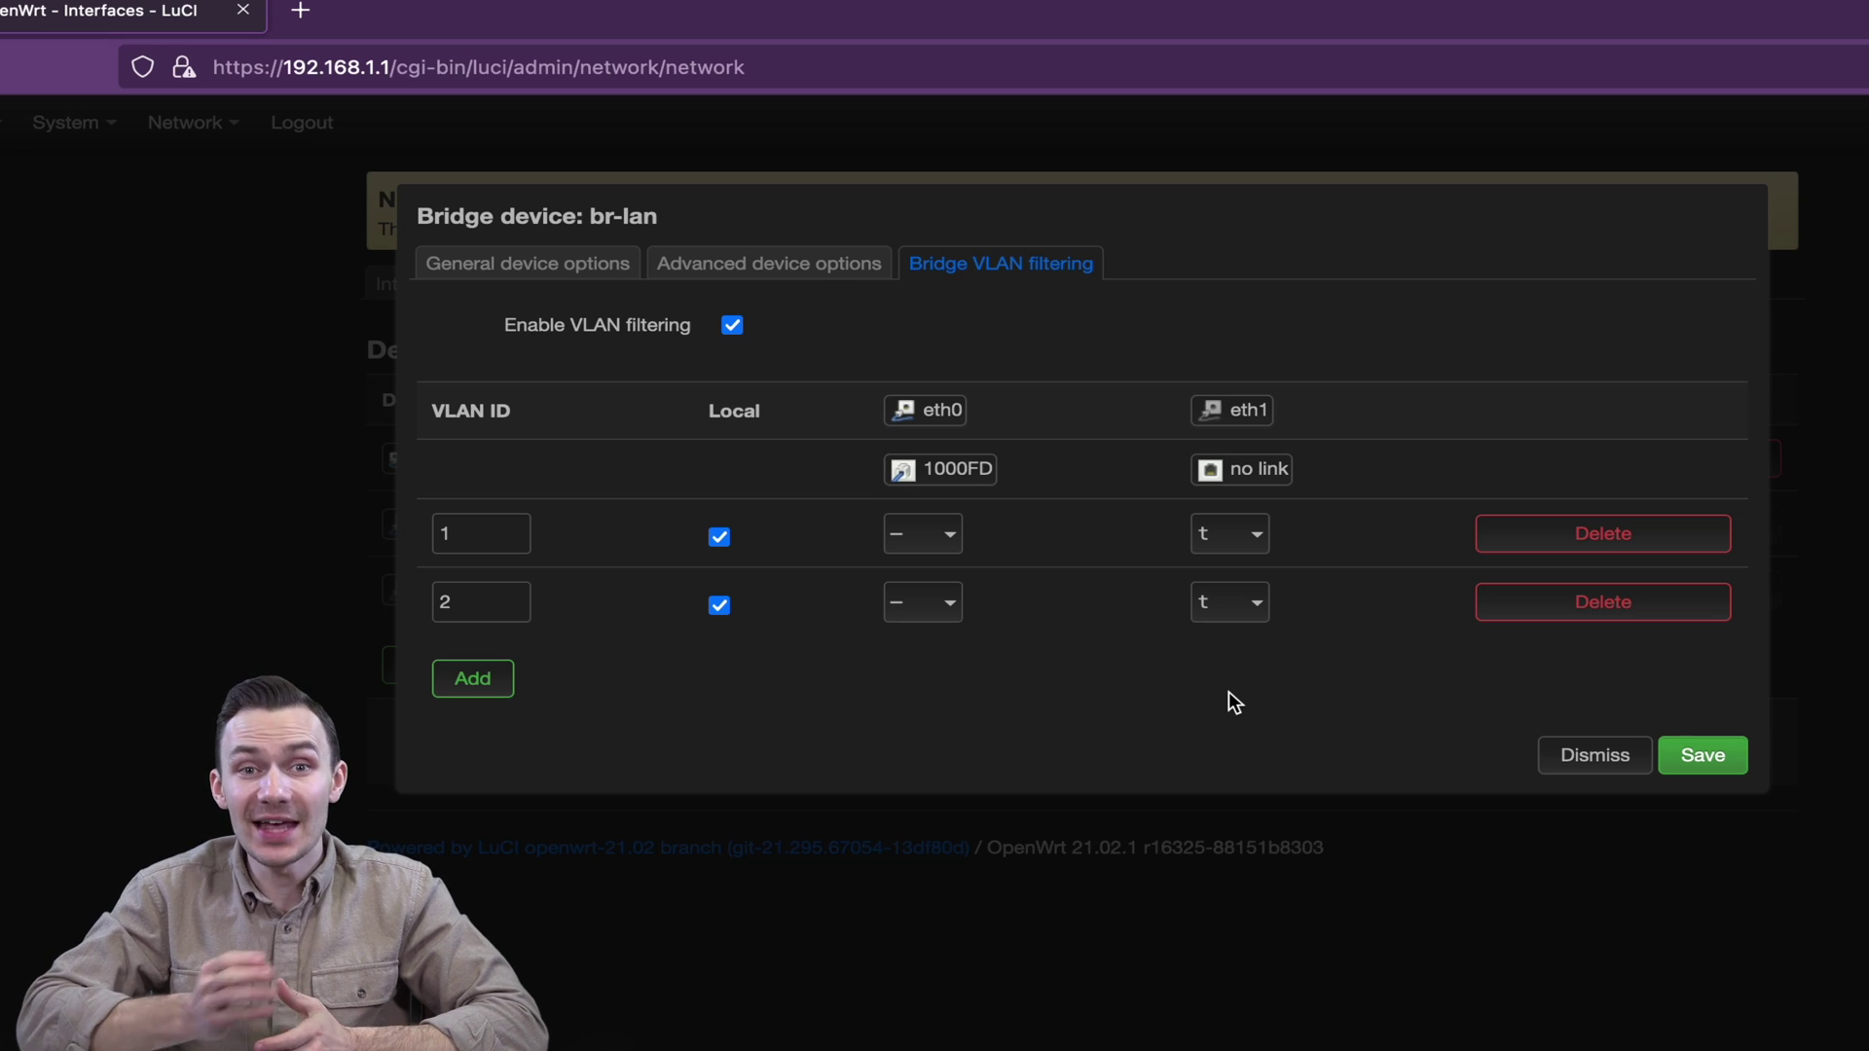
{"action": "left_click", "coordinate": [944, 535]}
{"action": "left_click", "coordinate": [901, 611]}
{"action": "left_click", "coordinate": [837, 651]}
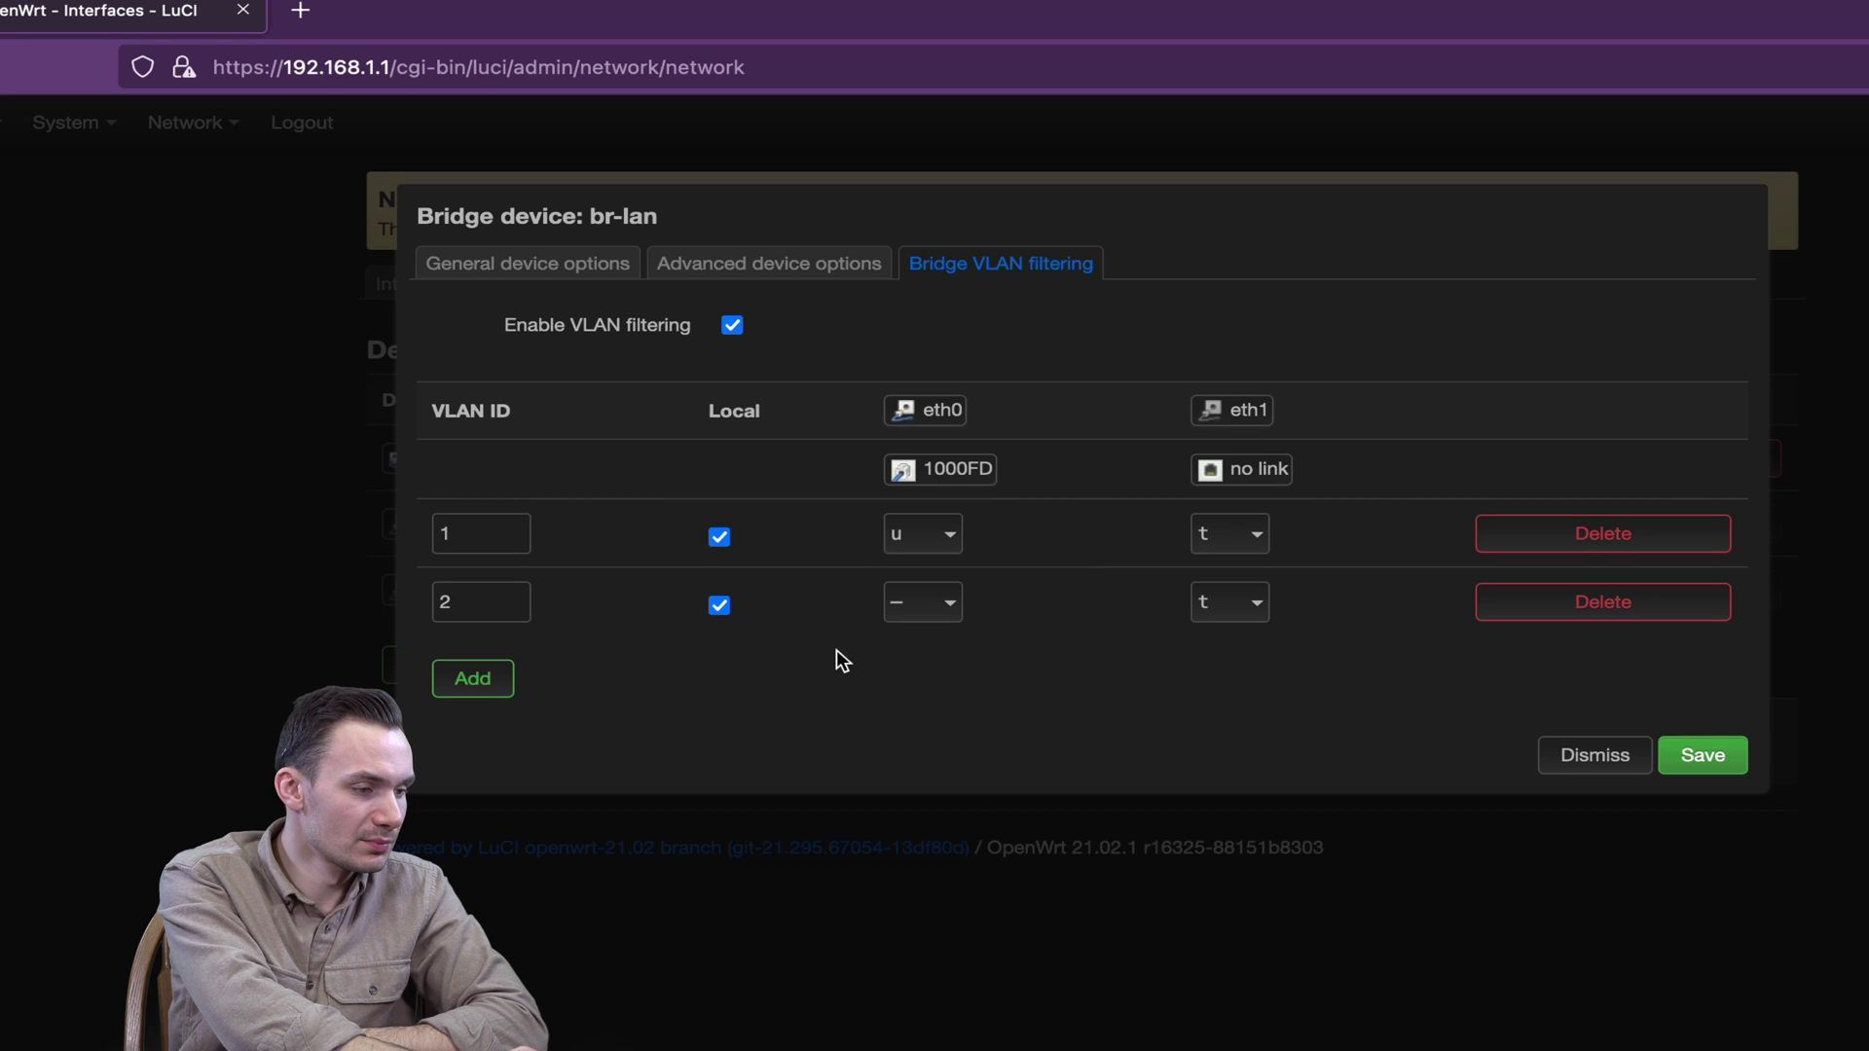
{"action": "left_click", "coordinate": [1721, 759]}
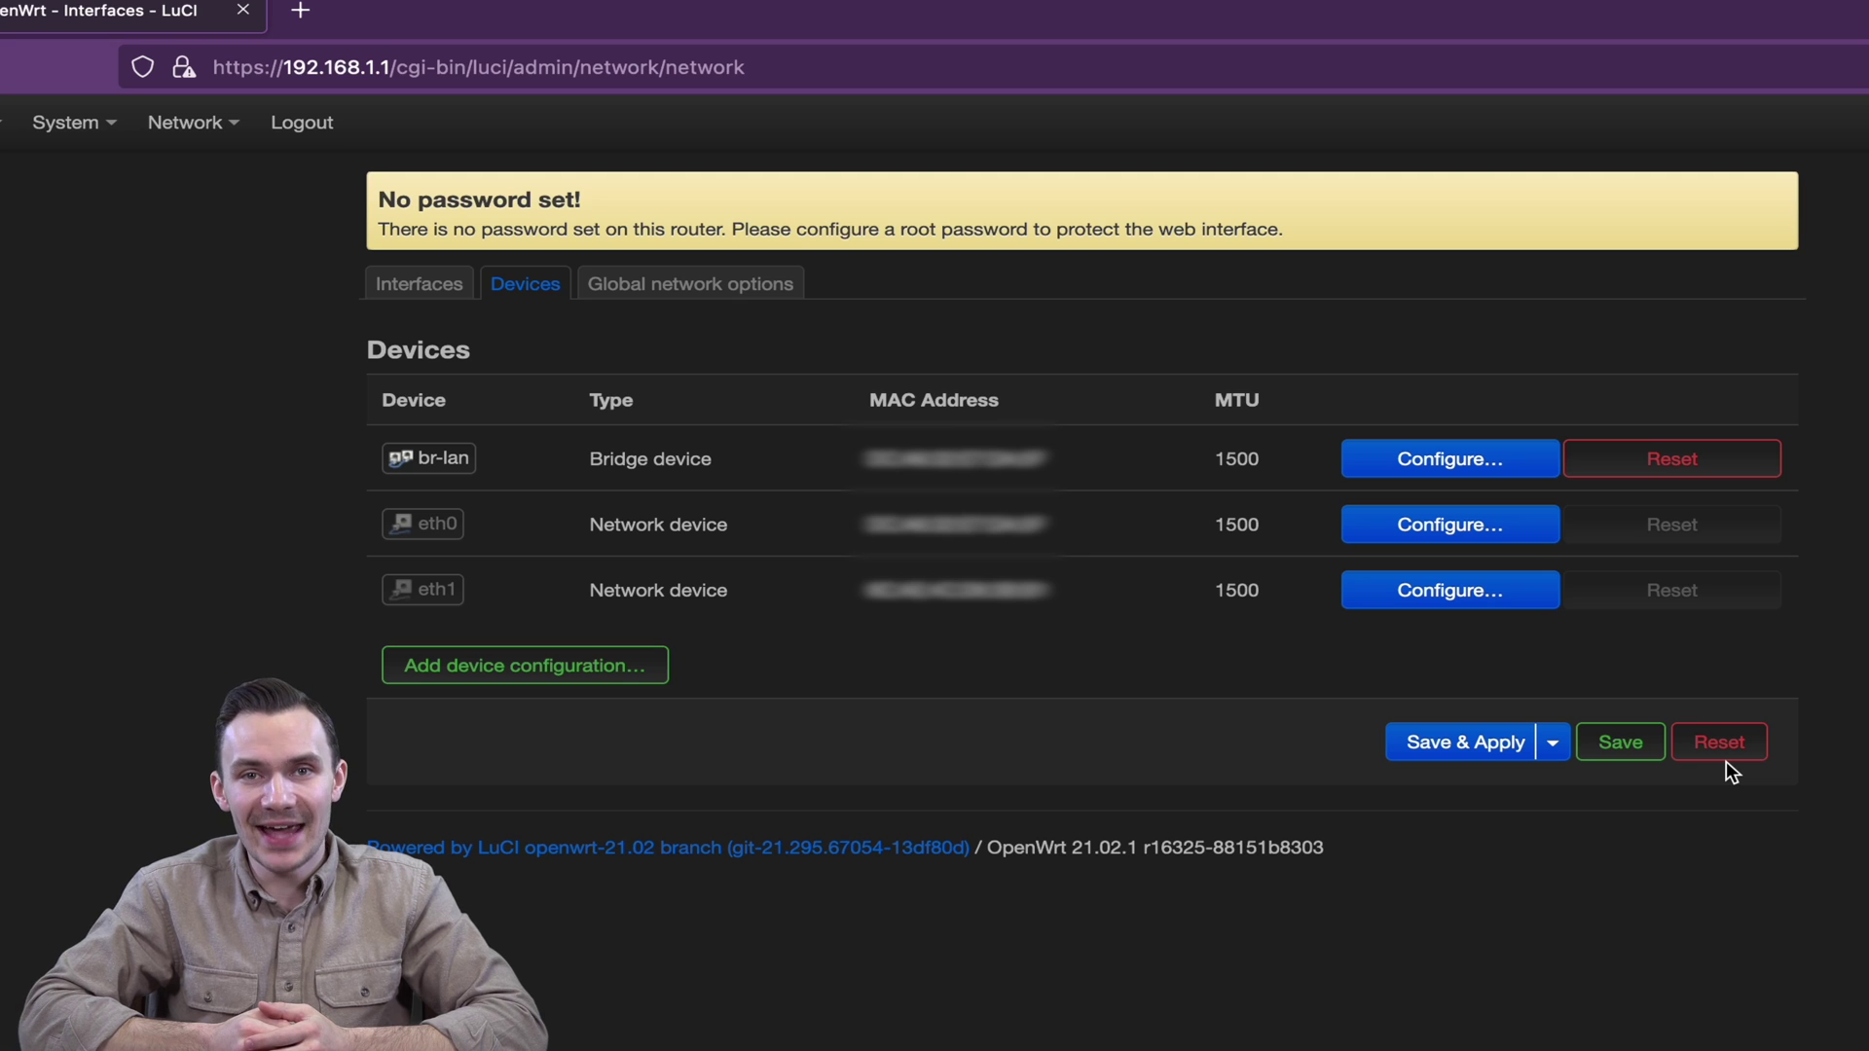
Move the LAN interface onto the br-lan.1 device
{"action": "left_click", "coordinate": [453, 285]}
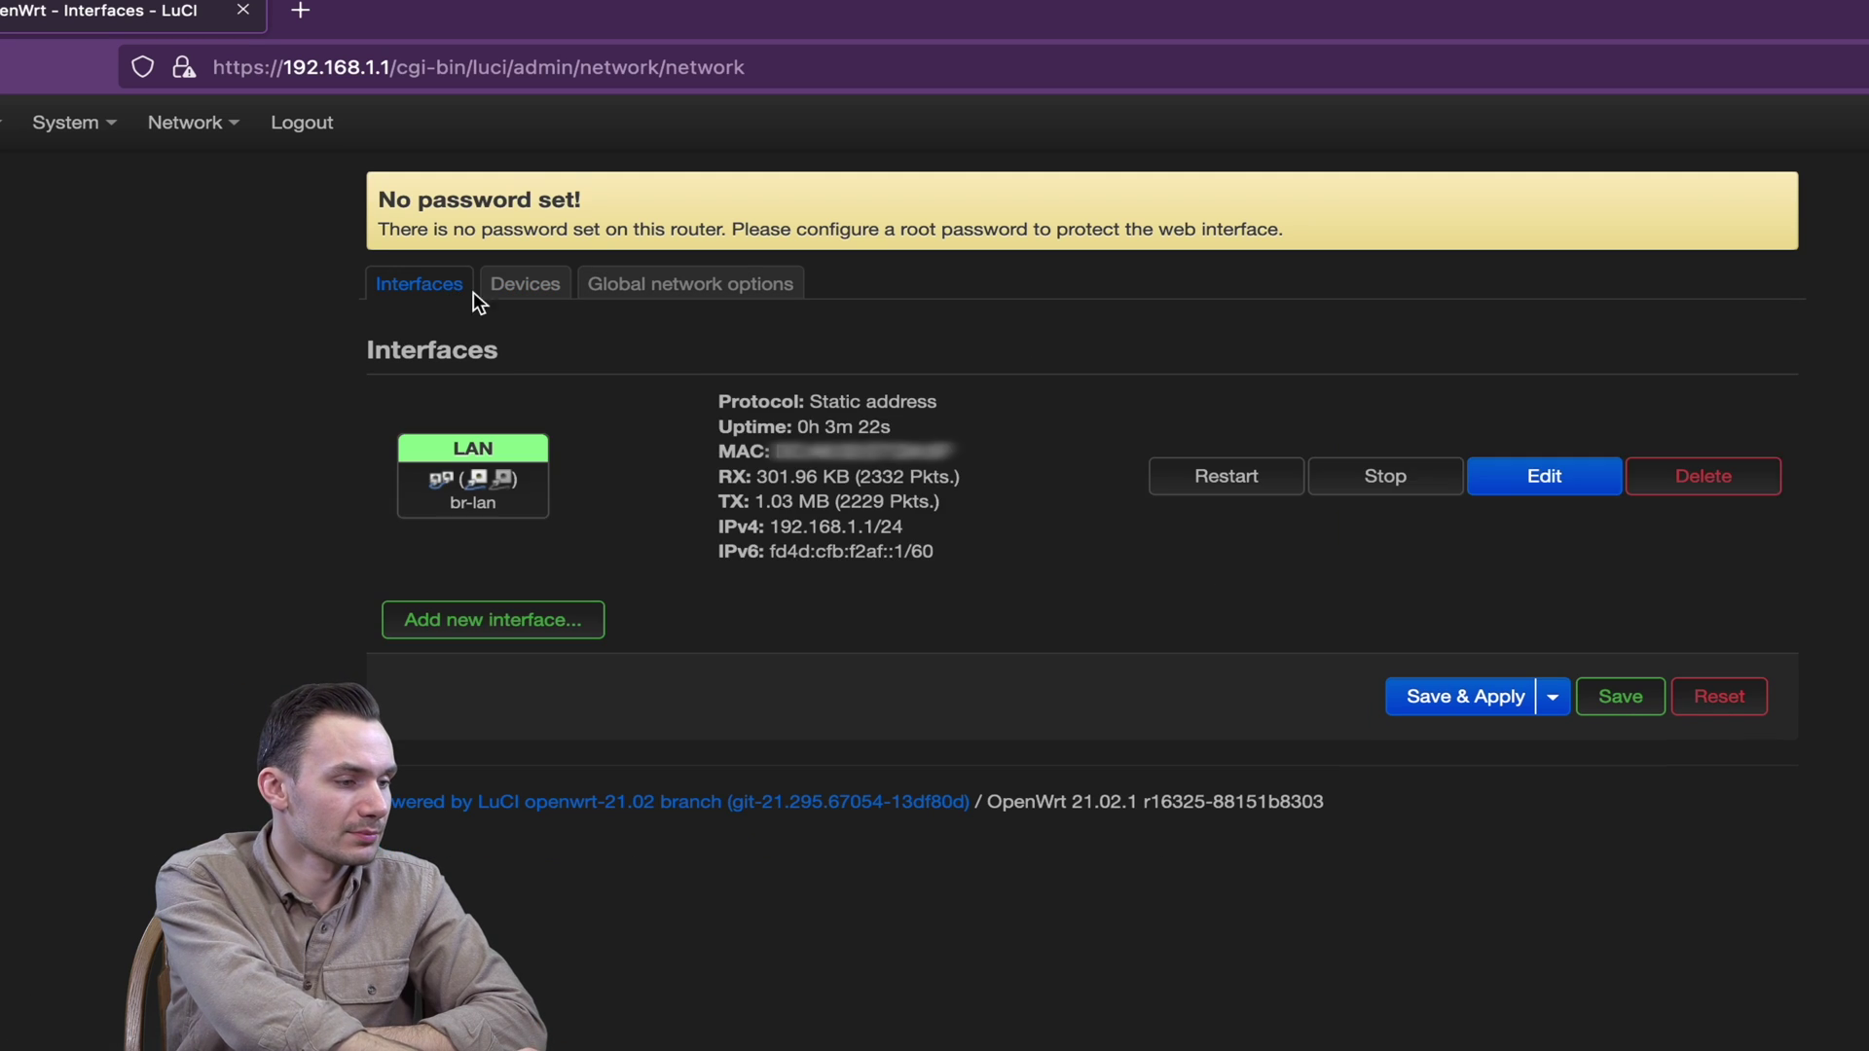
{"action": "left_click", "coordinate": [1512, 476]}
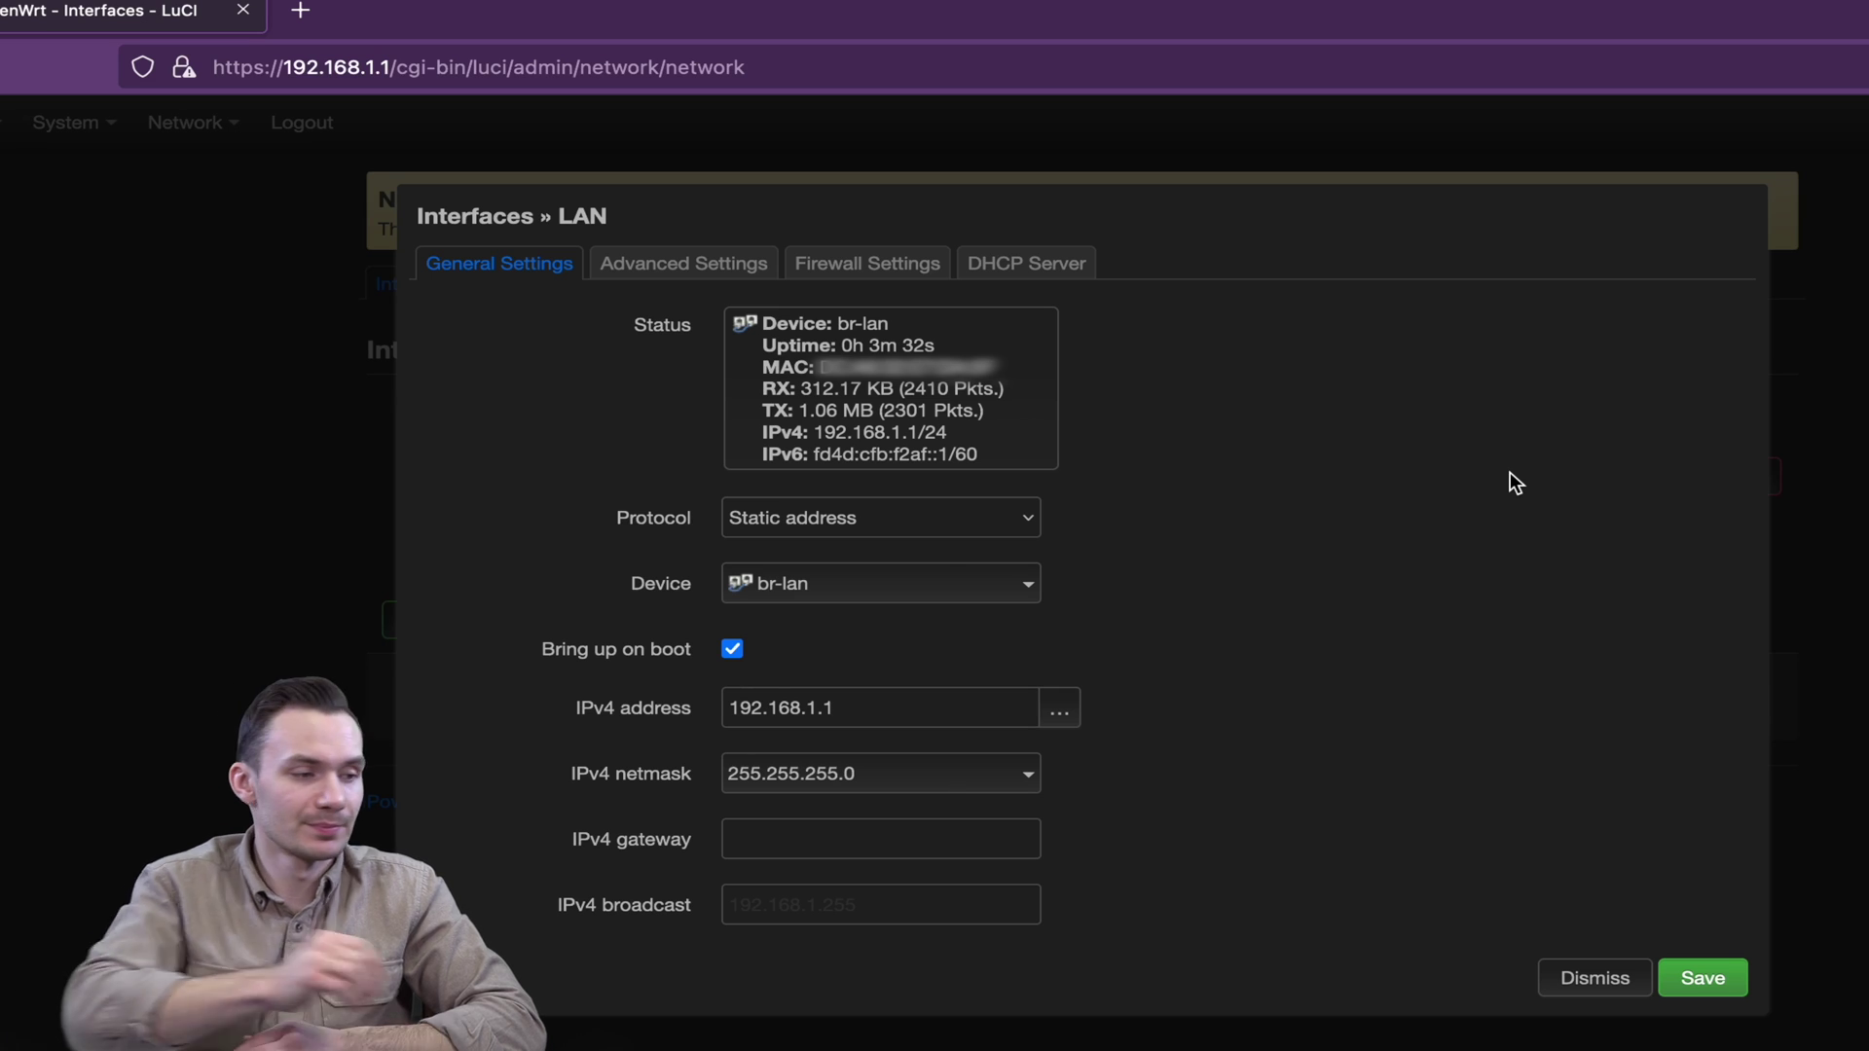
{"action": "left_click", "coordinate": [938, 585]}
{"action": "left_click", "coordinate": [934, 693]}
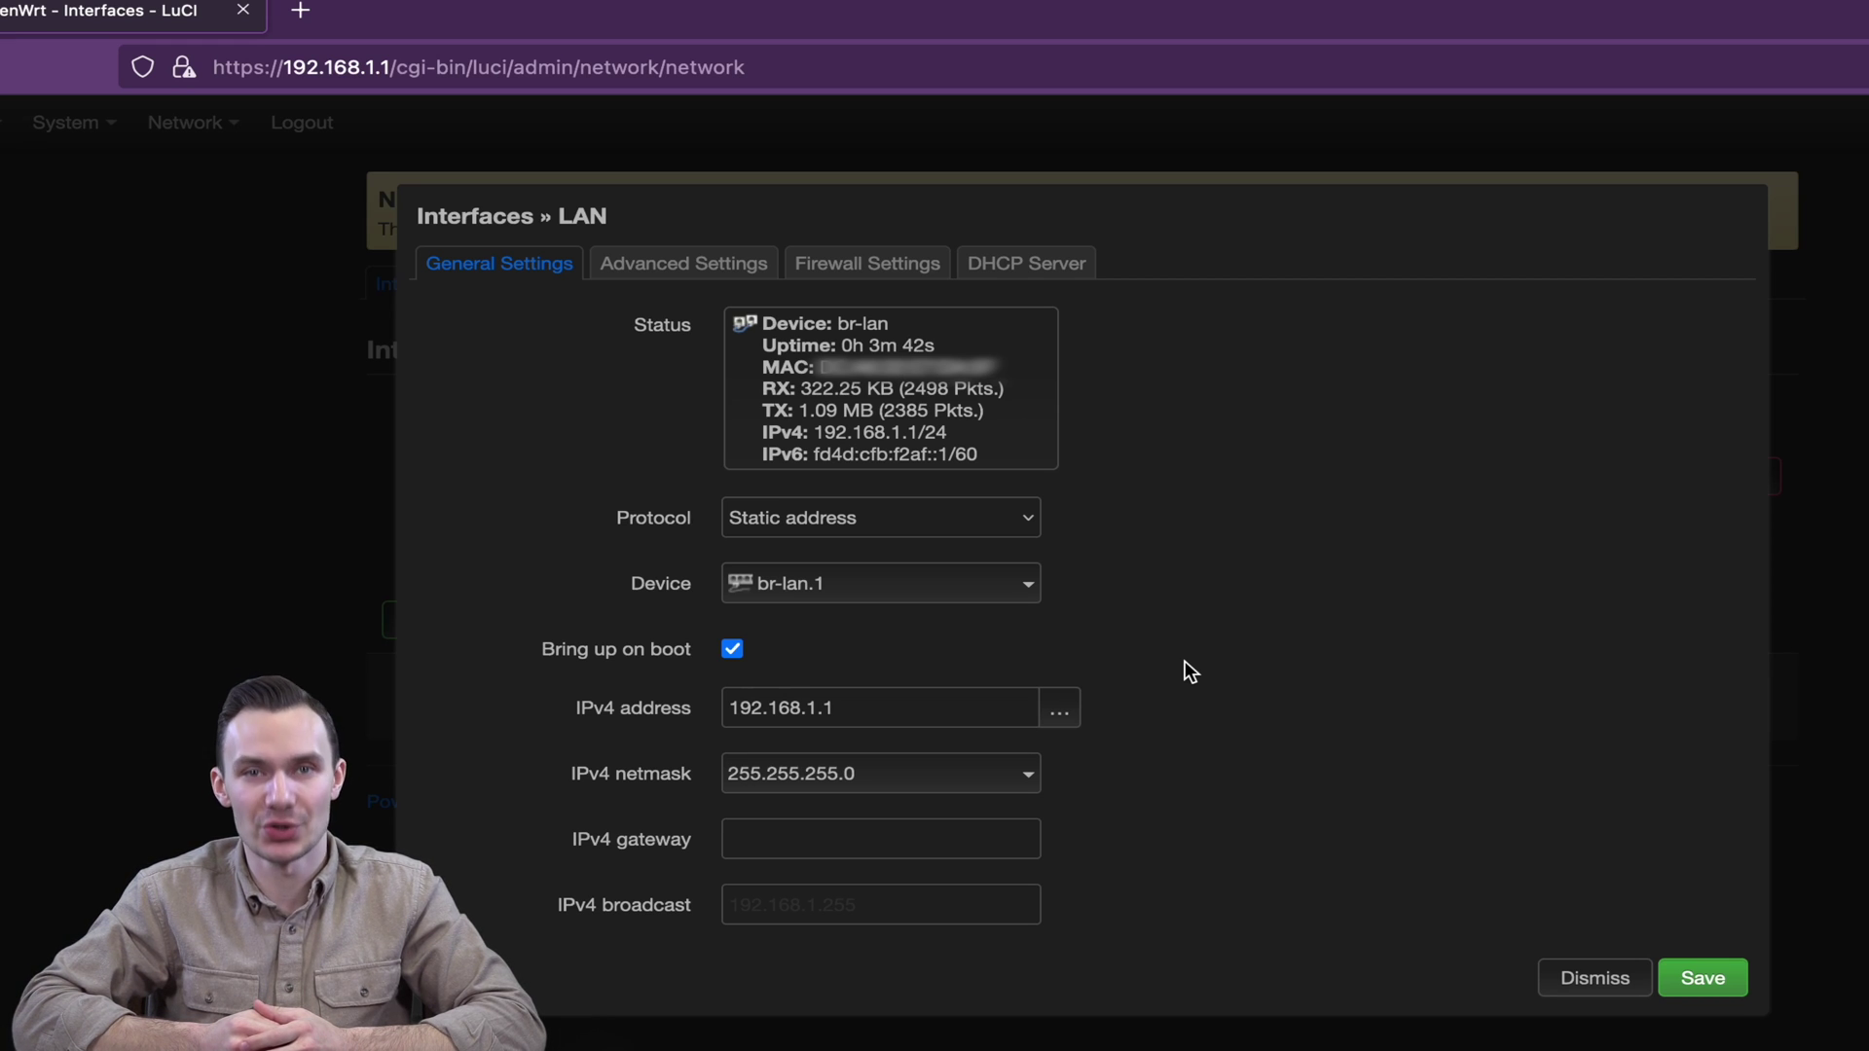
Change the LAN IPv4 address to 192.168.1.2
{"action": "left_click", "coordinate": [870, 697]}
{"action": "key", "text": "BackSpace"}
{"action": "type", "text": "2"}
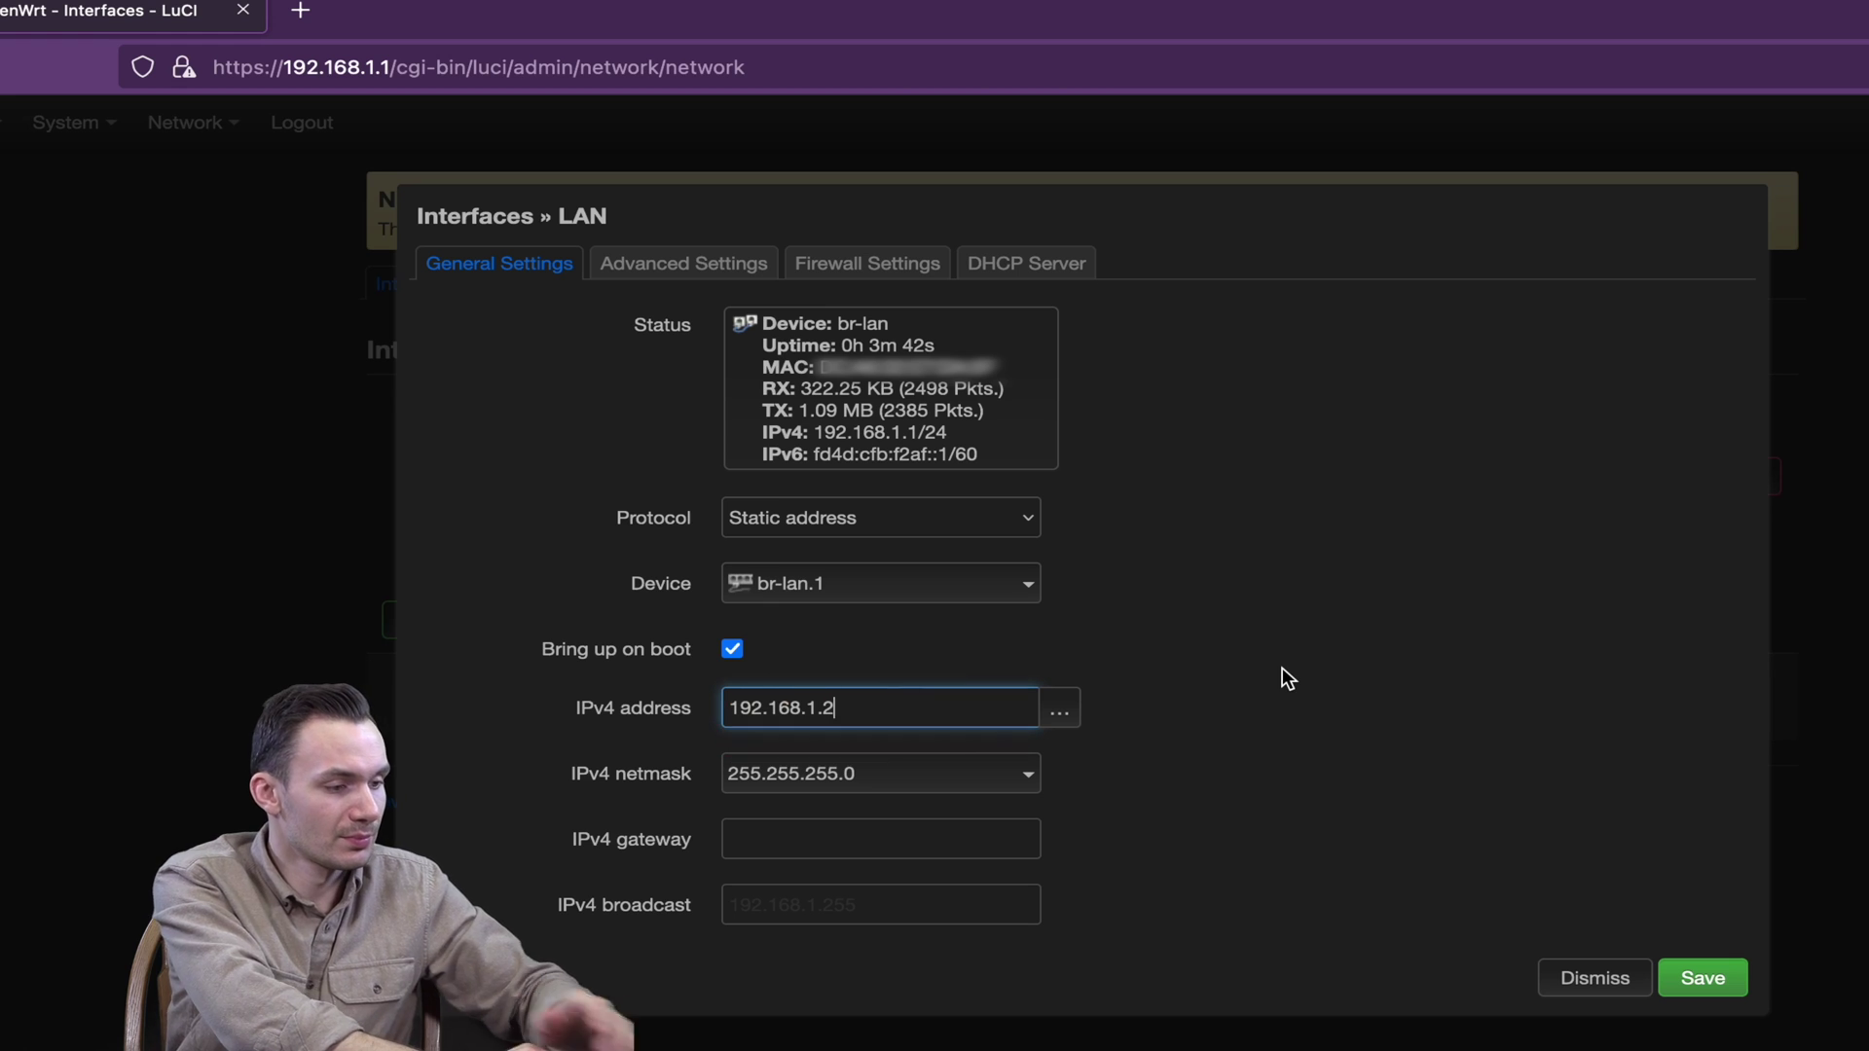
{"action": "left_click", "coordinate": [1282, 668]}
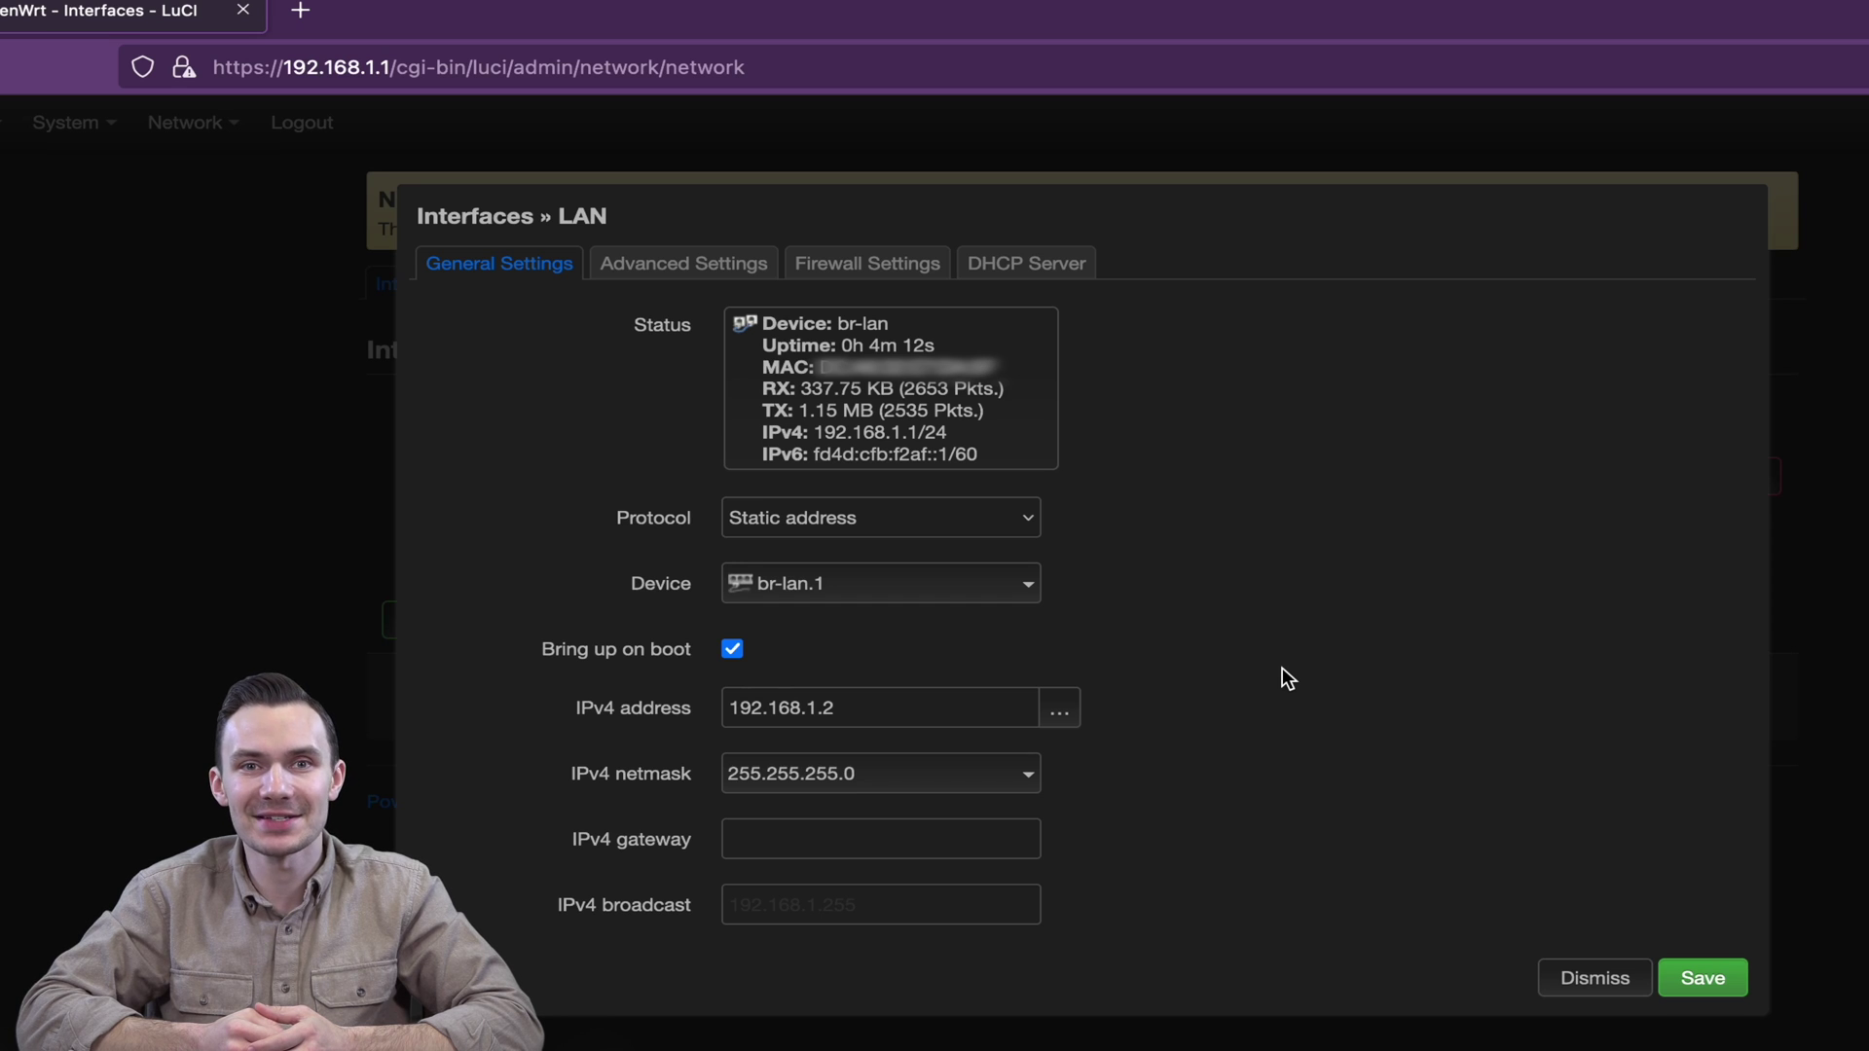
Set LAN's DHCP server to ignore the interface and save the LAN settings
{"action": "left_click", "coordinate": [1027, 263]}
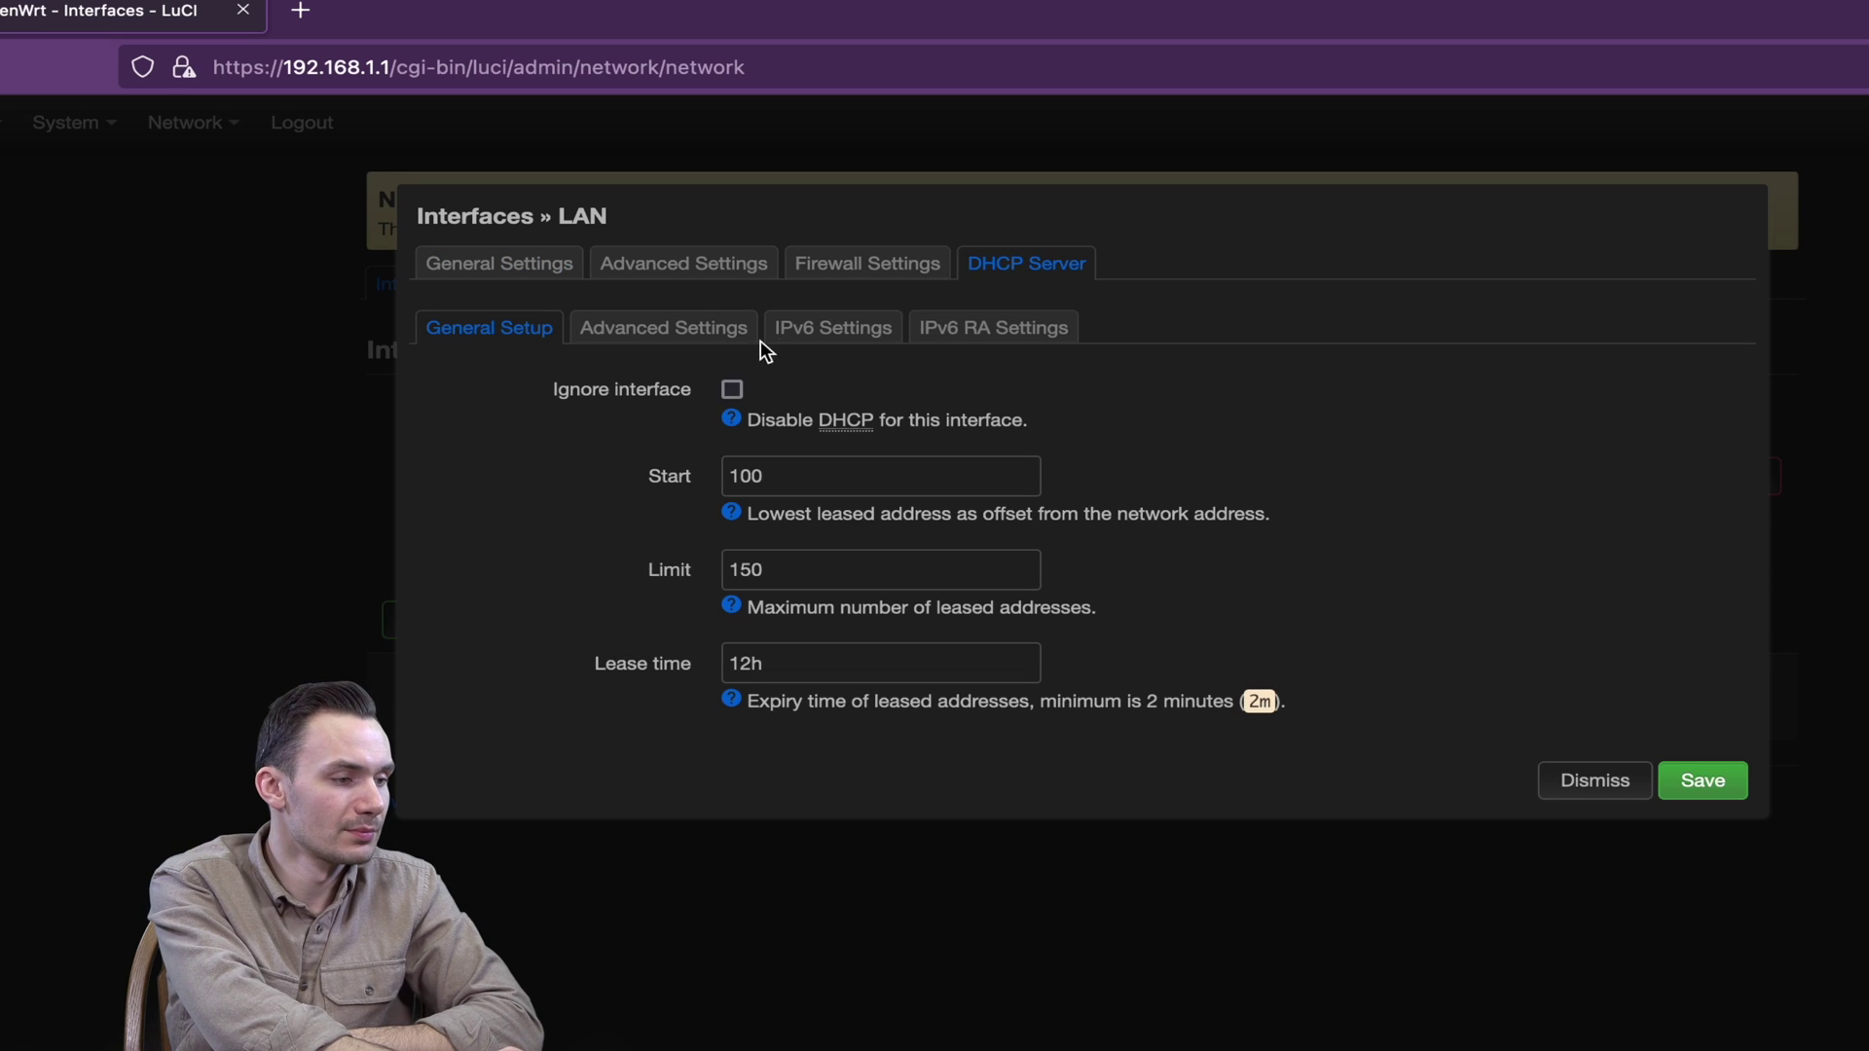
{"action": "left_click", "coordinate": [732, 389]}
{"action": "left_click", "coordinate": [1732, 781]}
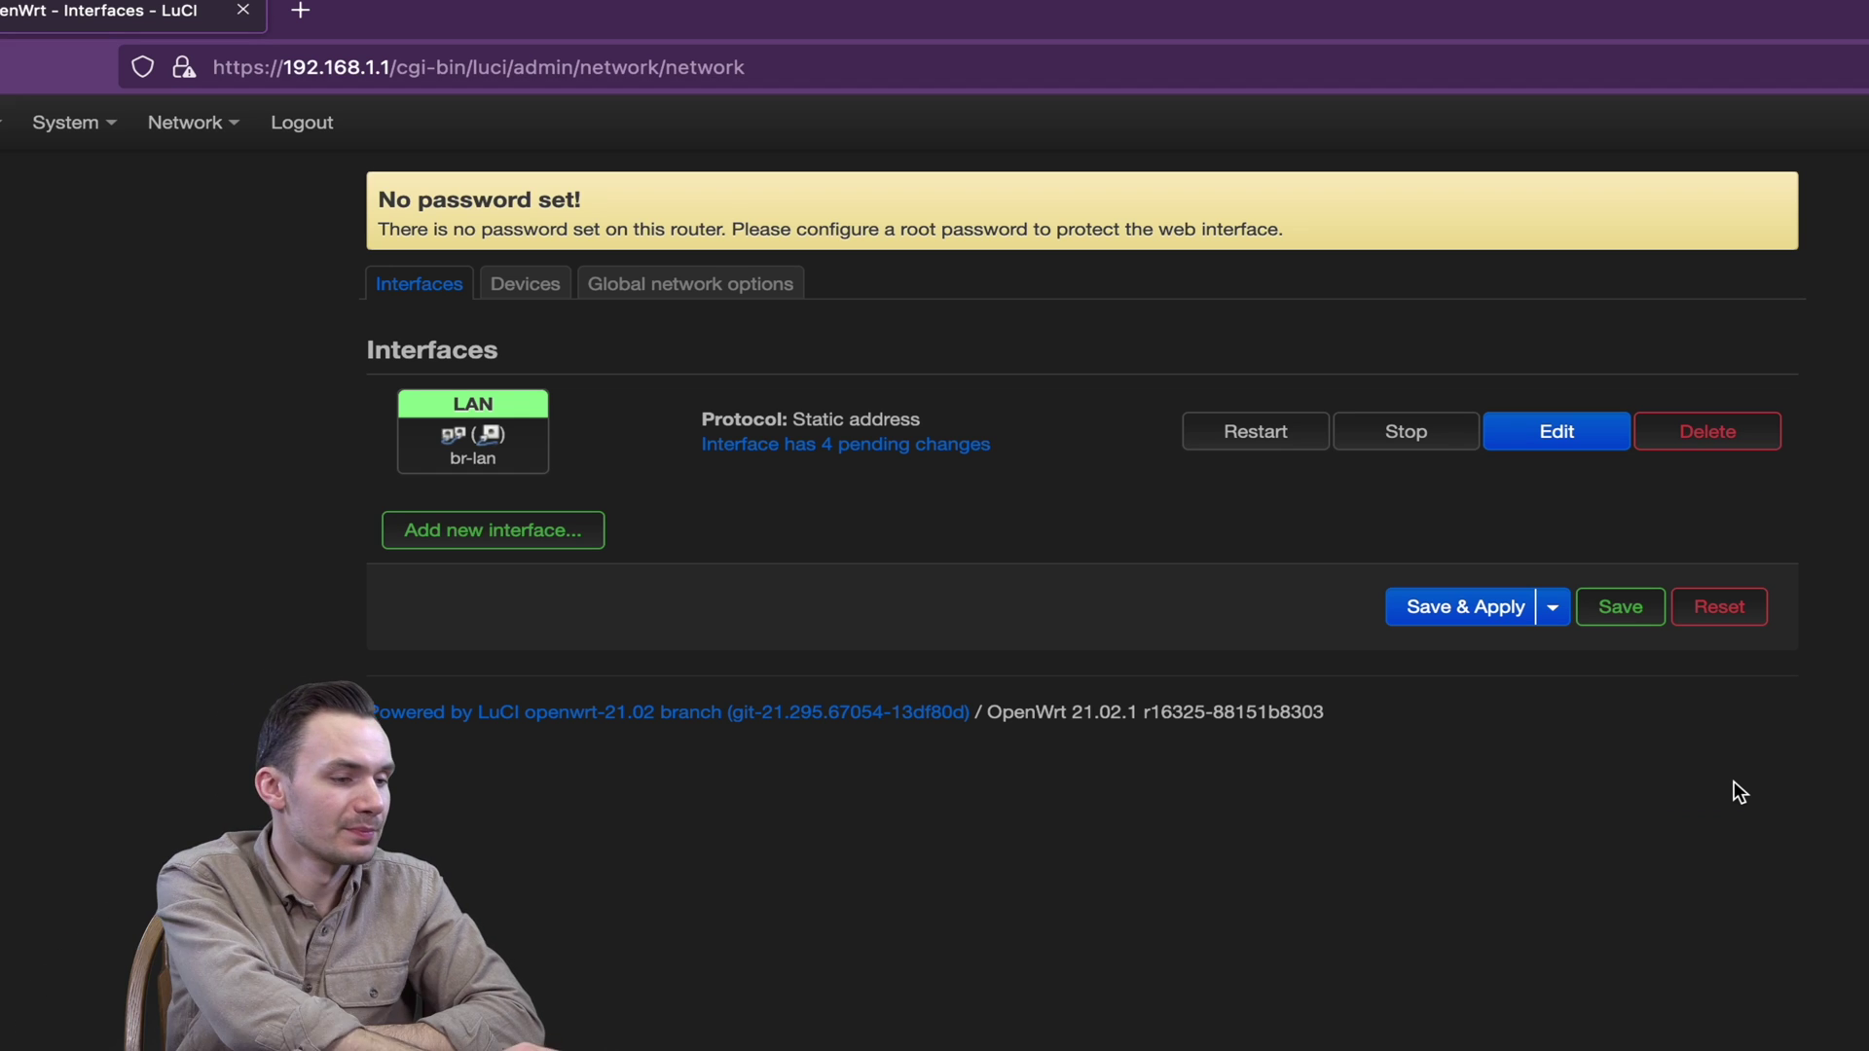
{"action": "left_click", "coordinate": [517, 537]}
Define a new interface named lan2 with Unmanaged protocol on device br-lan.2
{"action": "left_click", "coordinate": [820, 277]}
{"action": "type", "text": "lan2"}
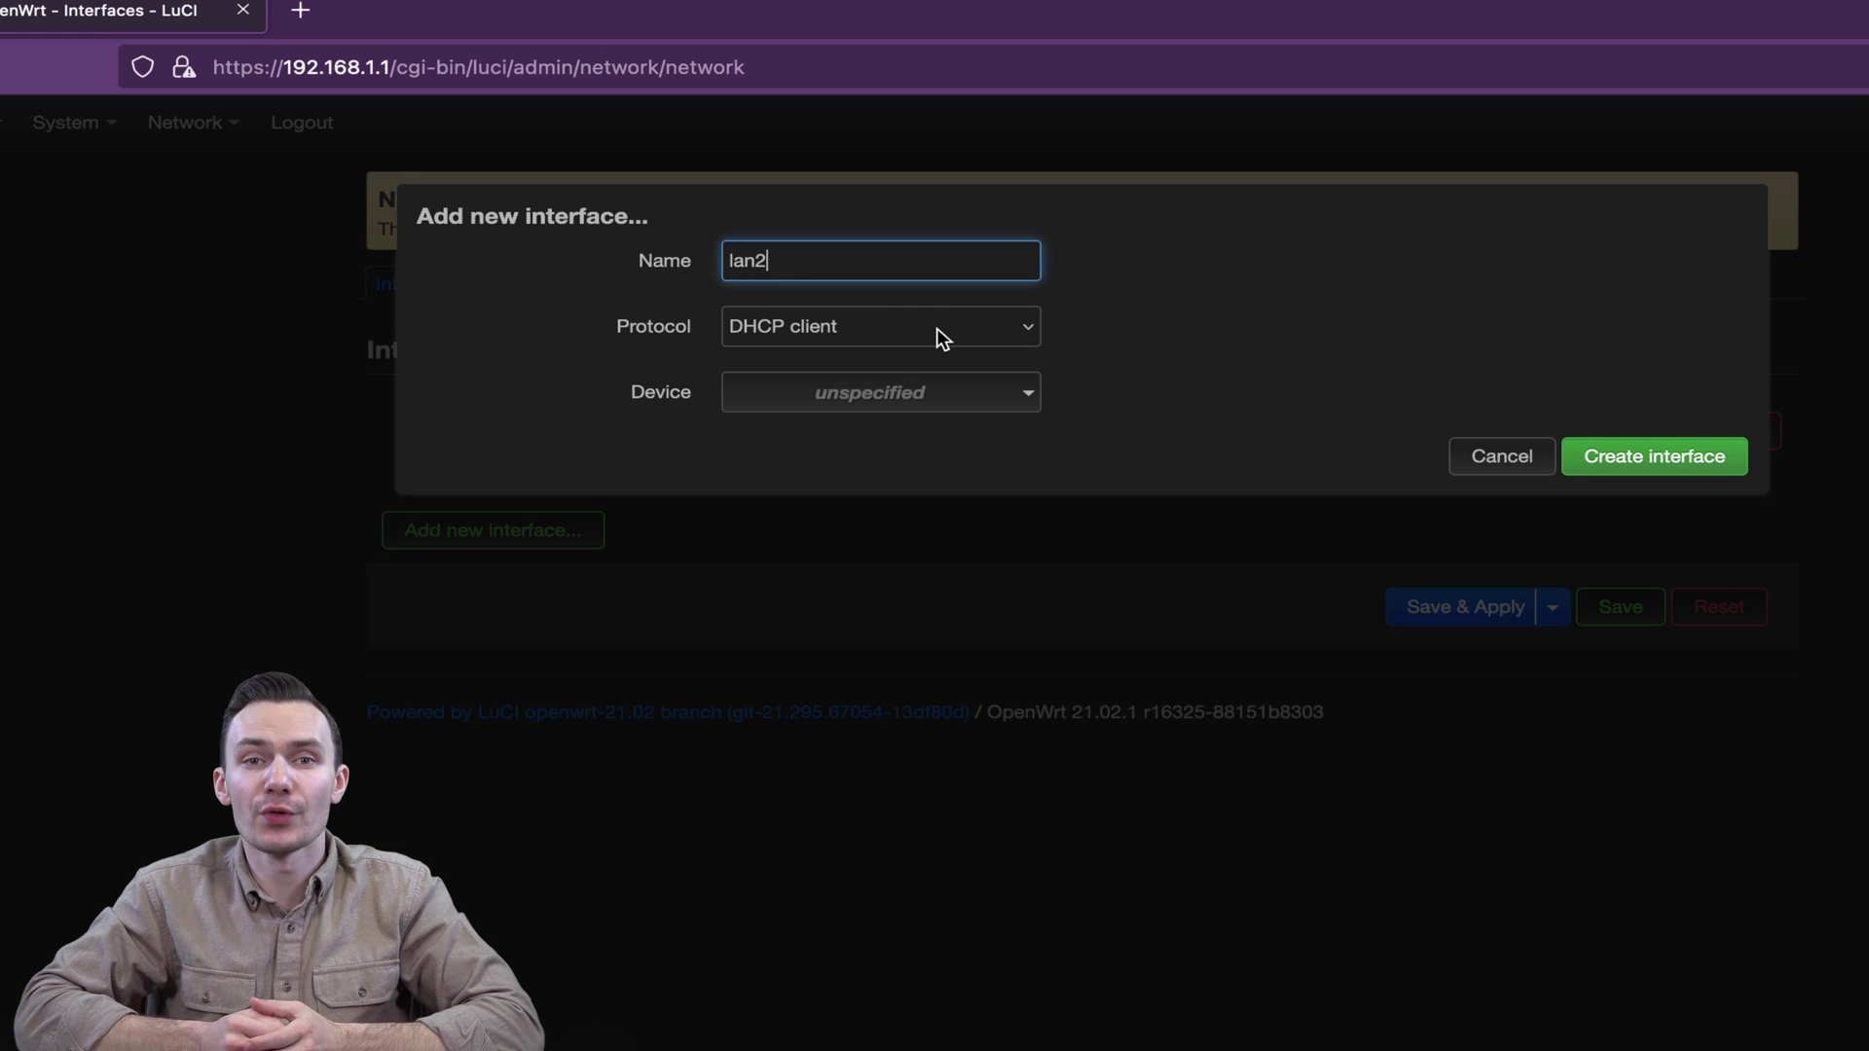
{"action": "left_click", "coordinate": [936, 329]}
{"action": "left_click", "coordinate": [932, 365]}
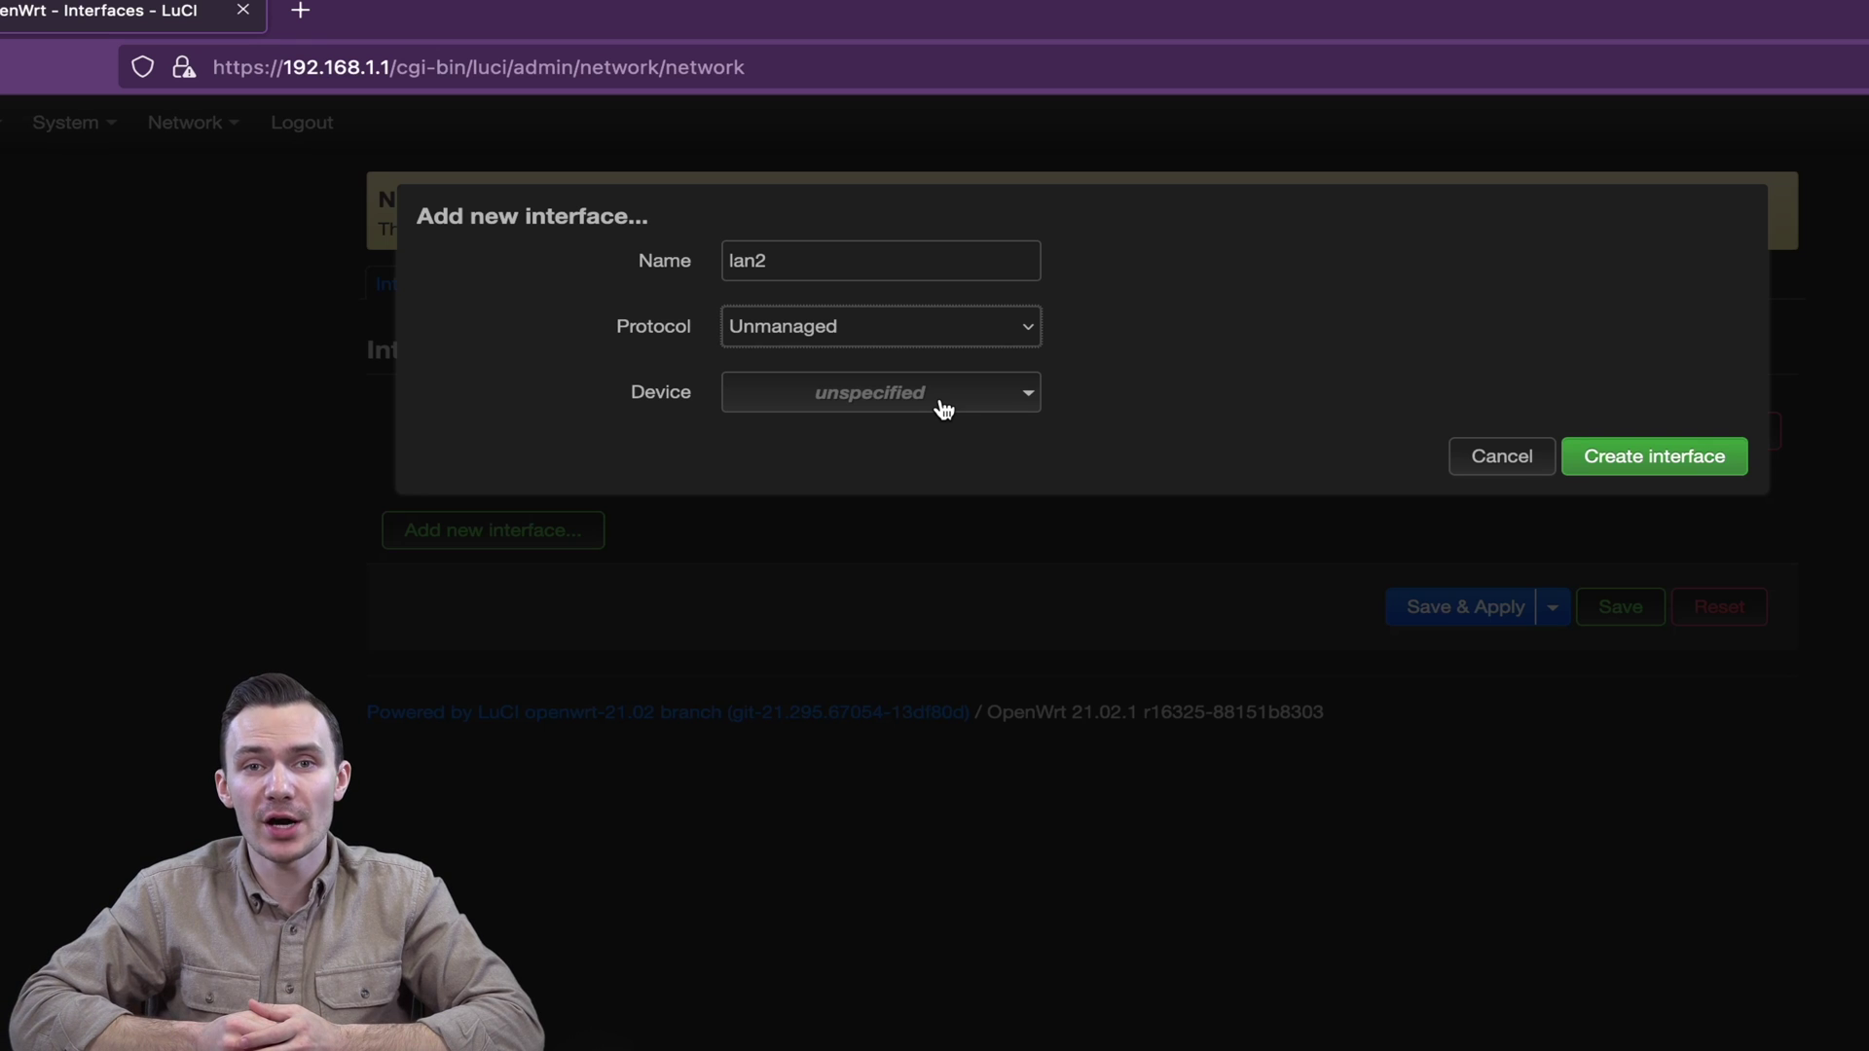
{"action": "left_click", "coordinate": [940, 405]}
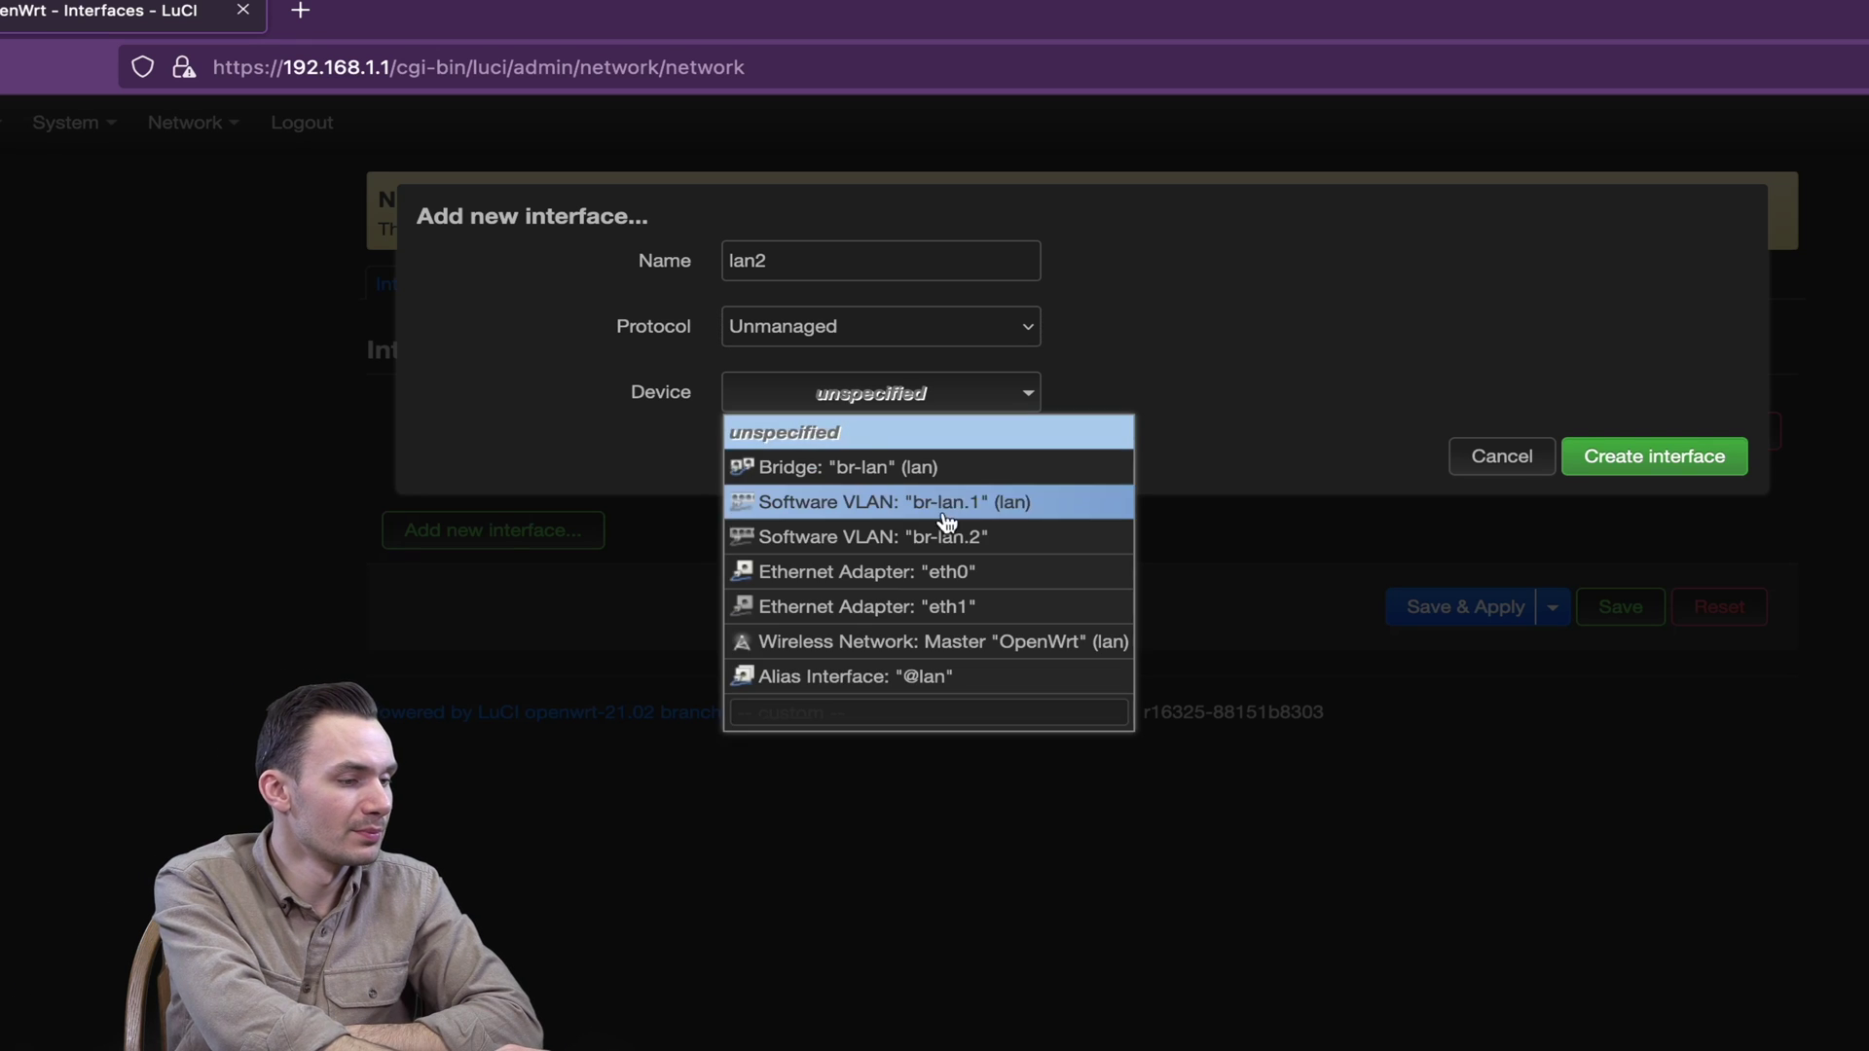
{"action": "left_click", "coordinate": [943, 542]}
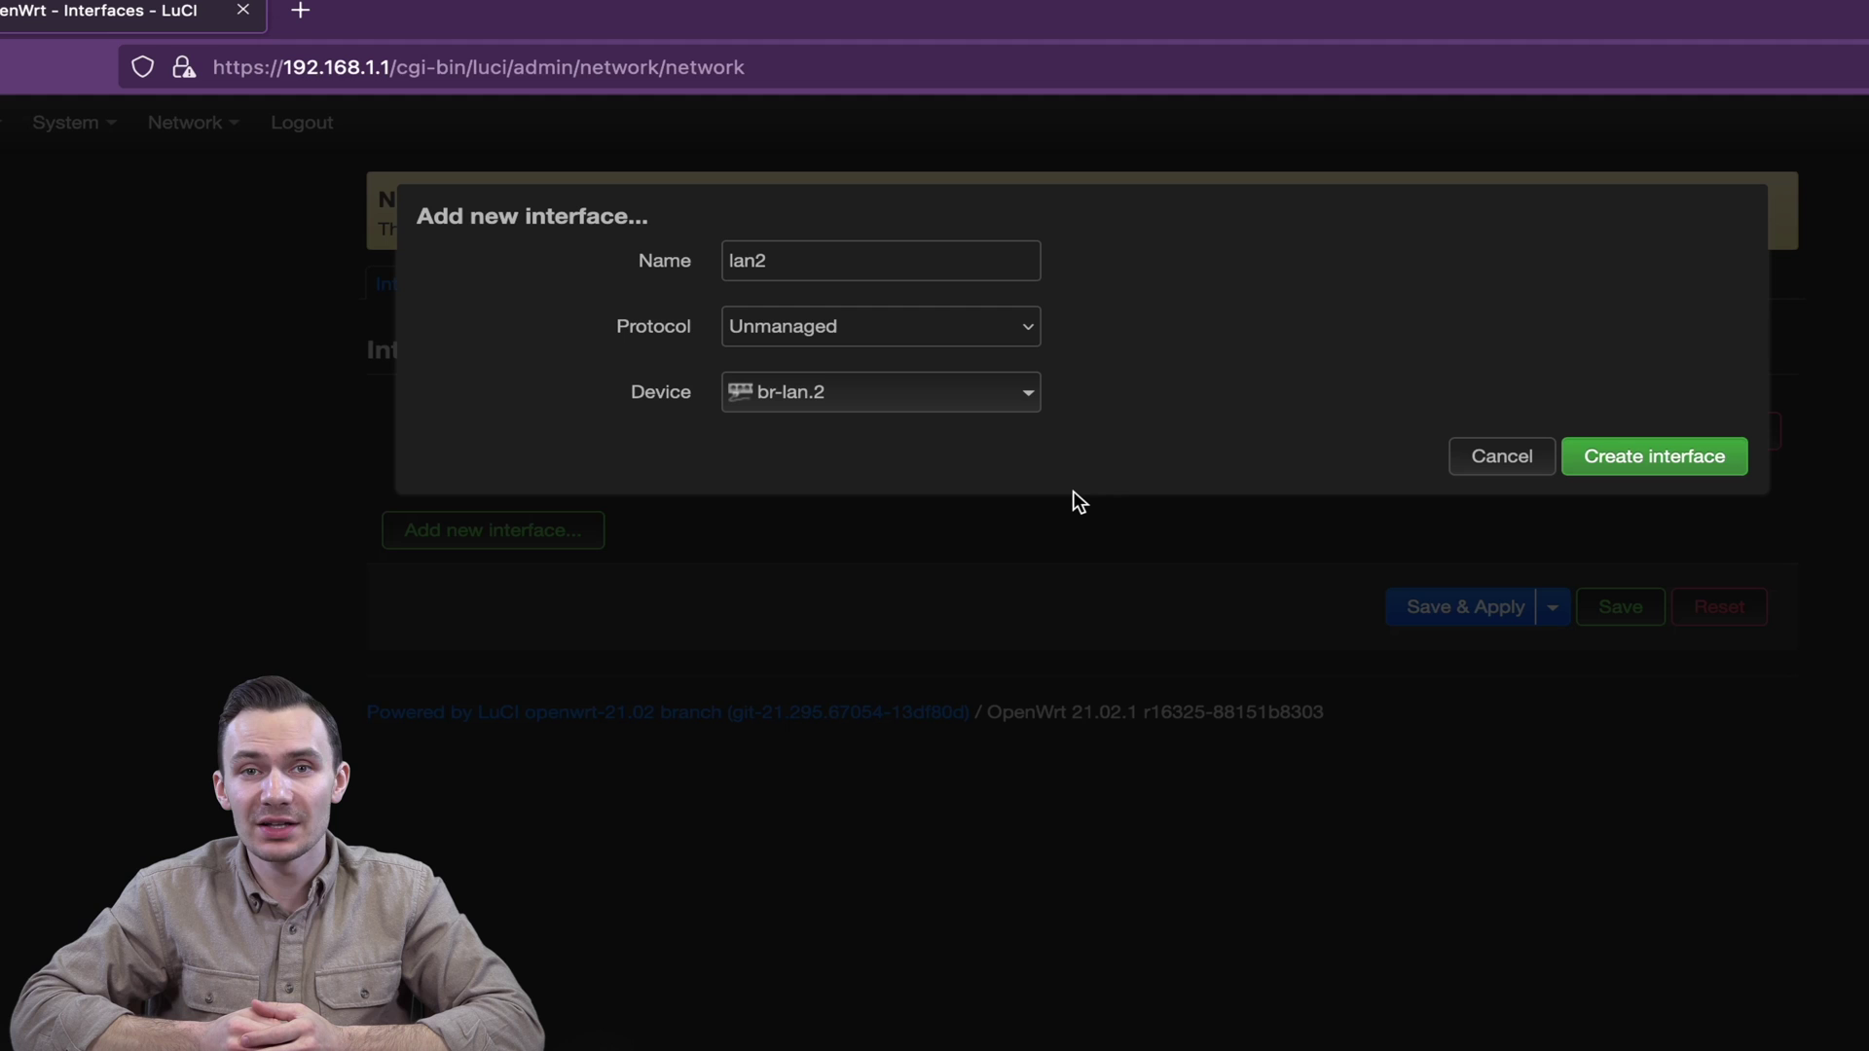
Create and save the lan2 interface, then Save & Apply all pending network changes
{"action": "left_click", "coordinate": [1579, 457]}
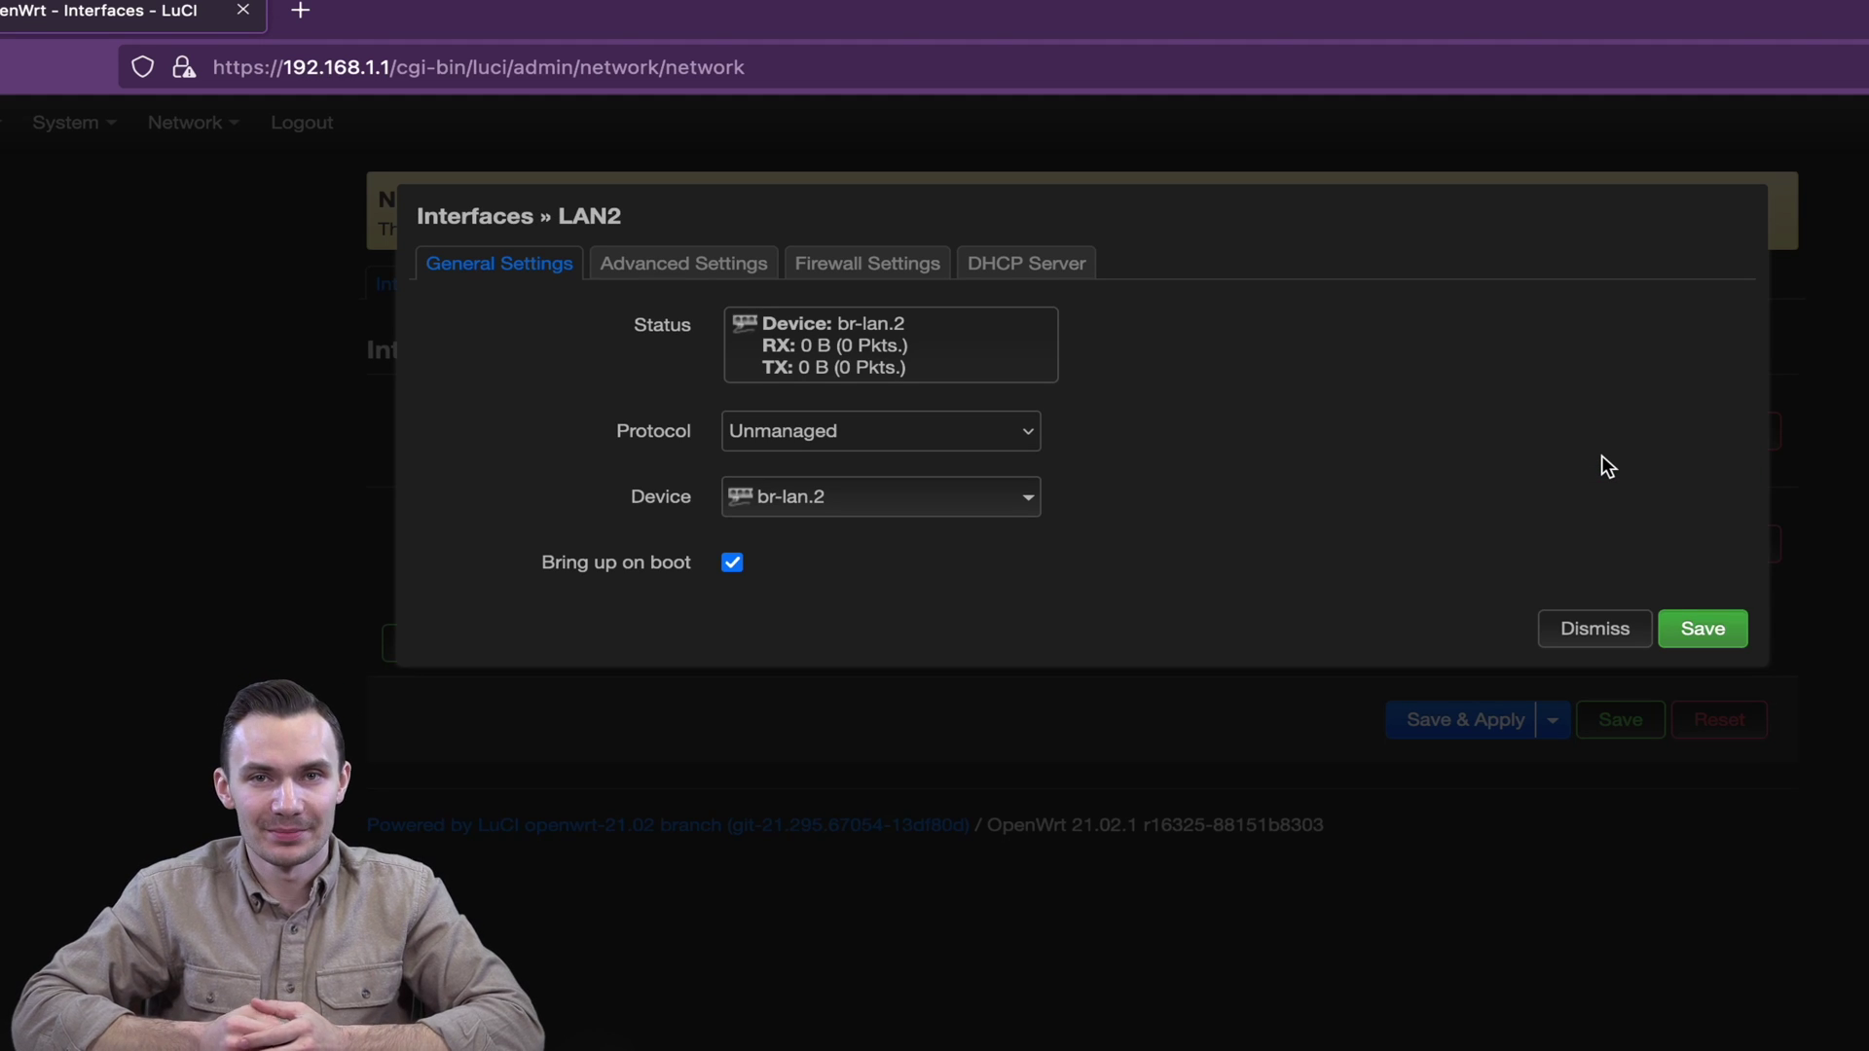
{"action": "left_click", "coordinate": [1738, 626]}
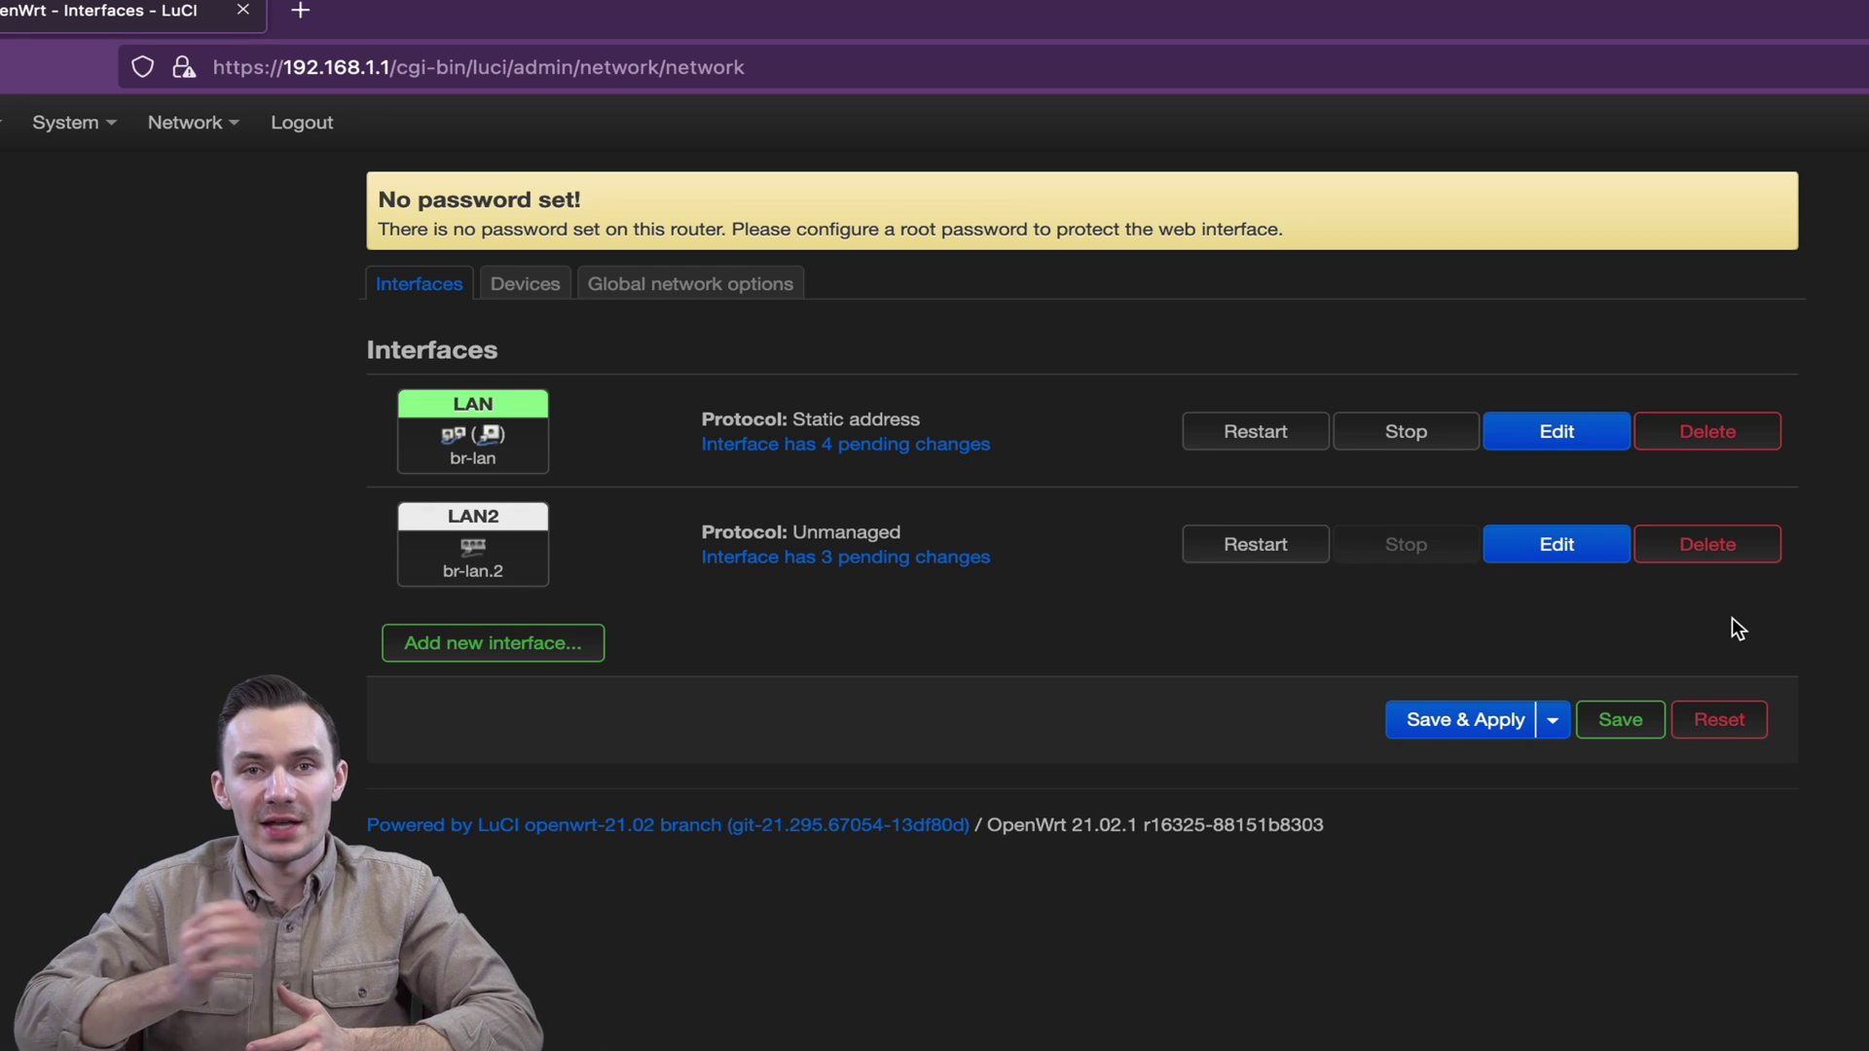
{"action": "left_click", "coordinate": [1488, 720]}
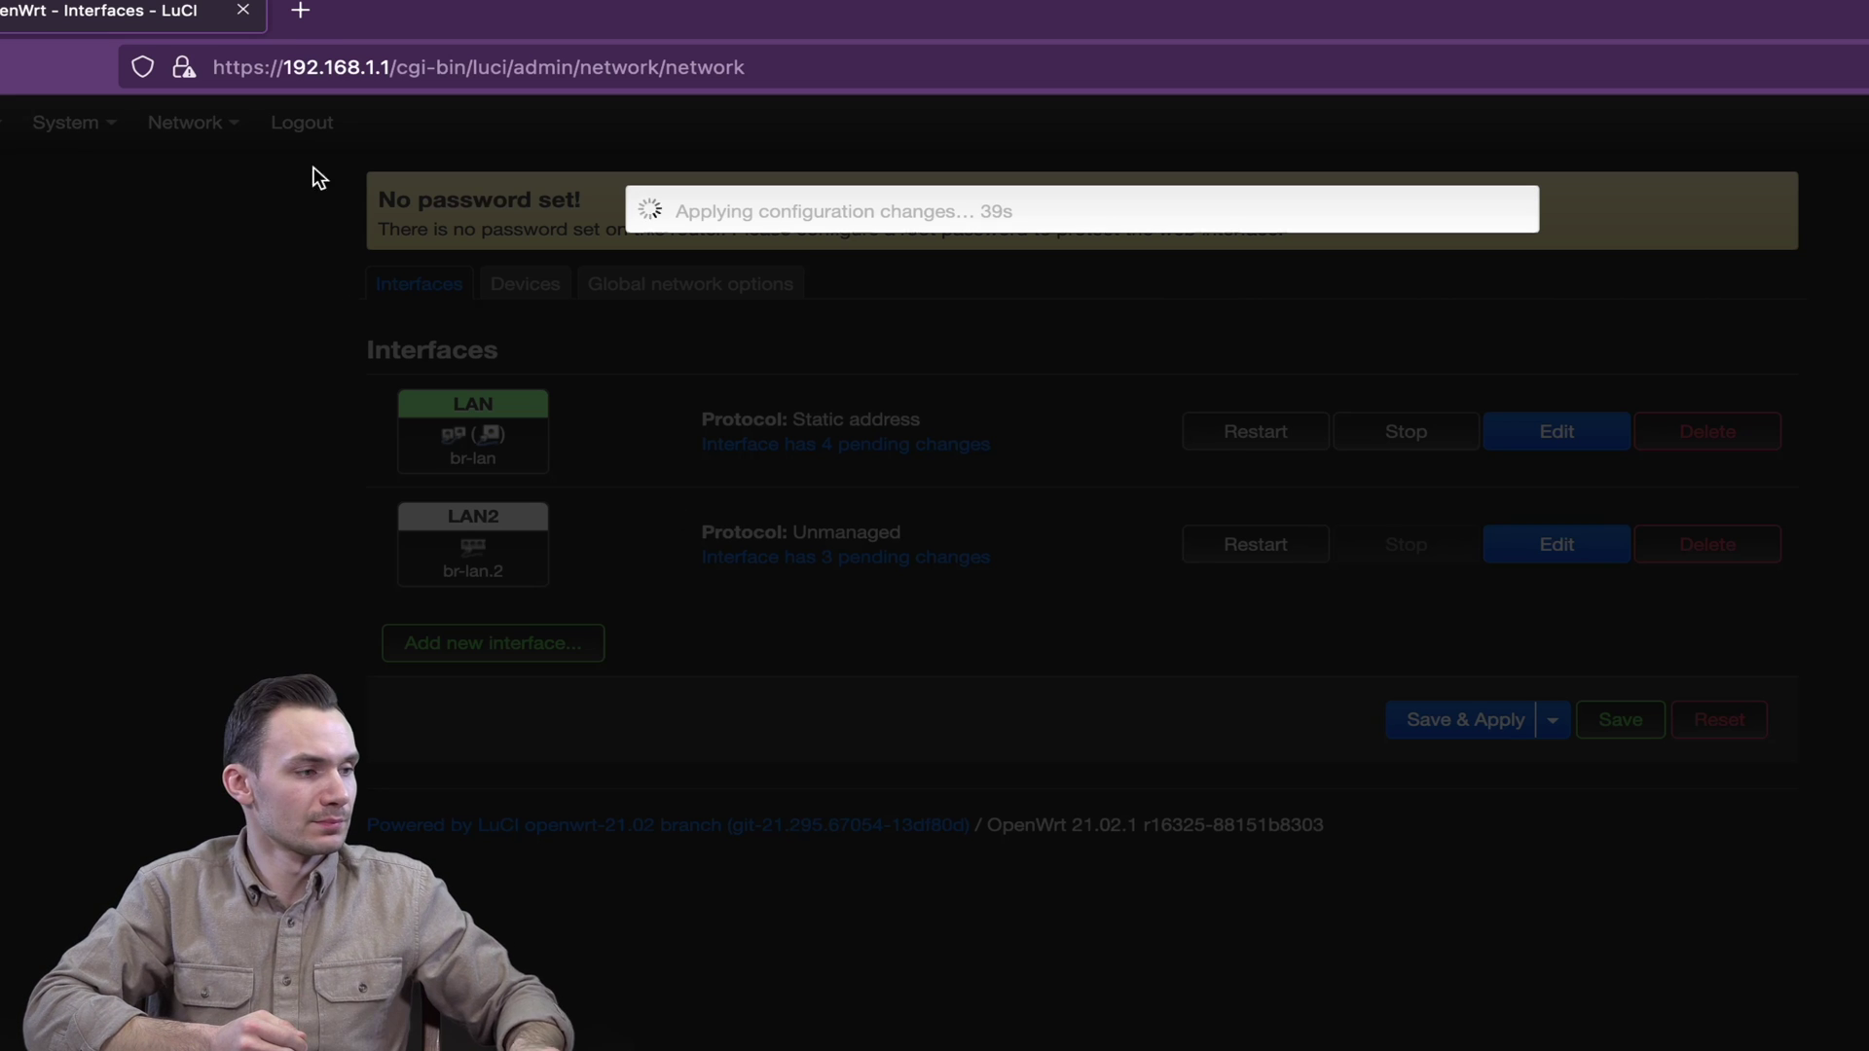
Open a new private browsing tab and close the old OpenWrt Interfaces tab
{"action": "left_click", "coordinate": [300, 14]}
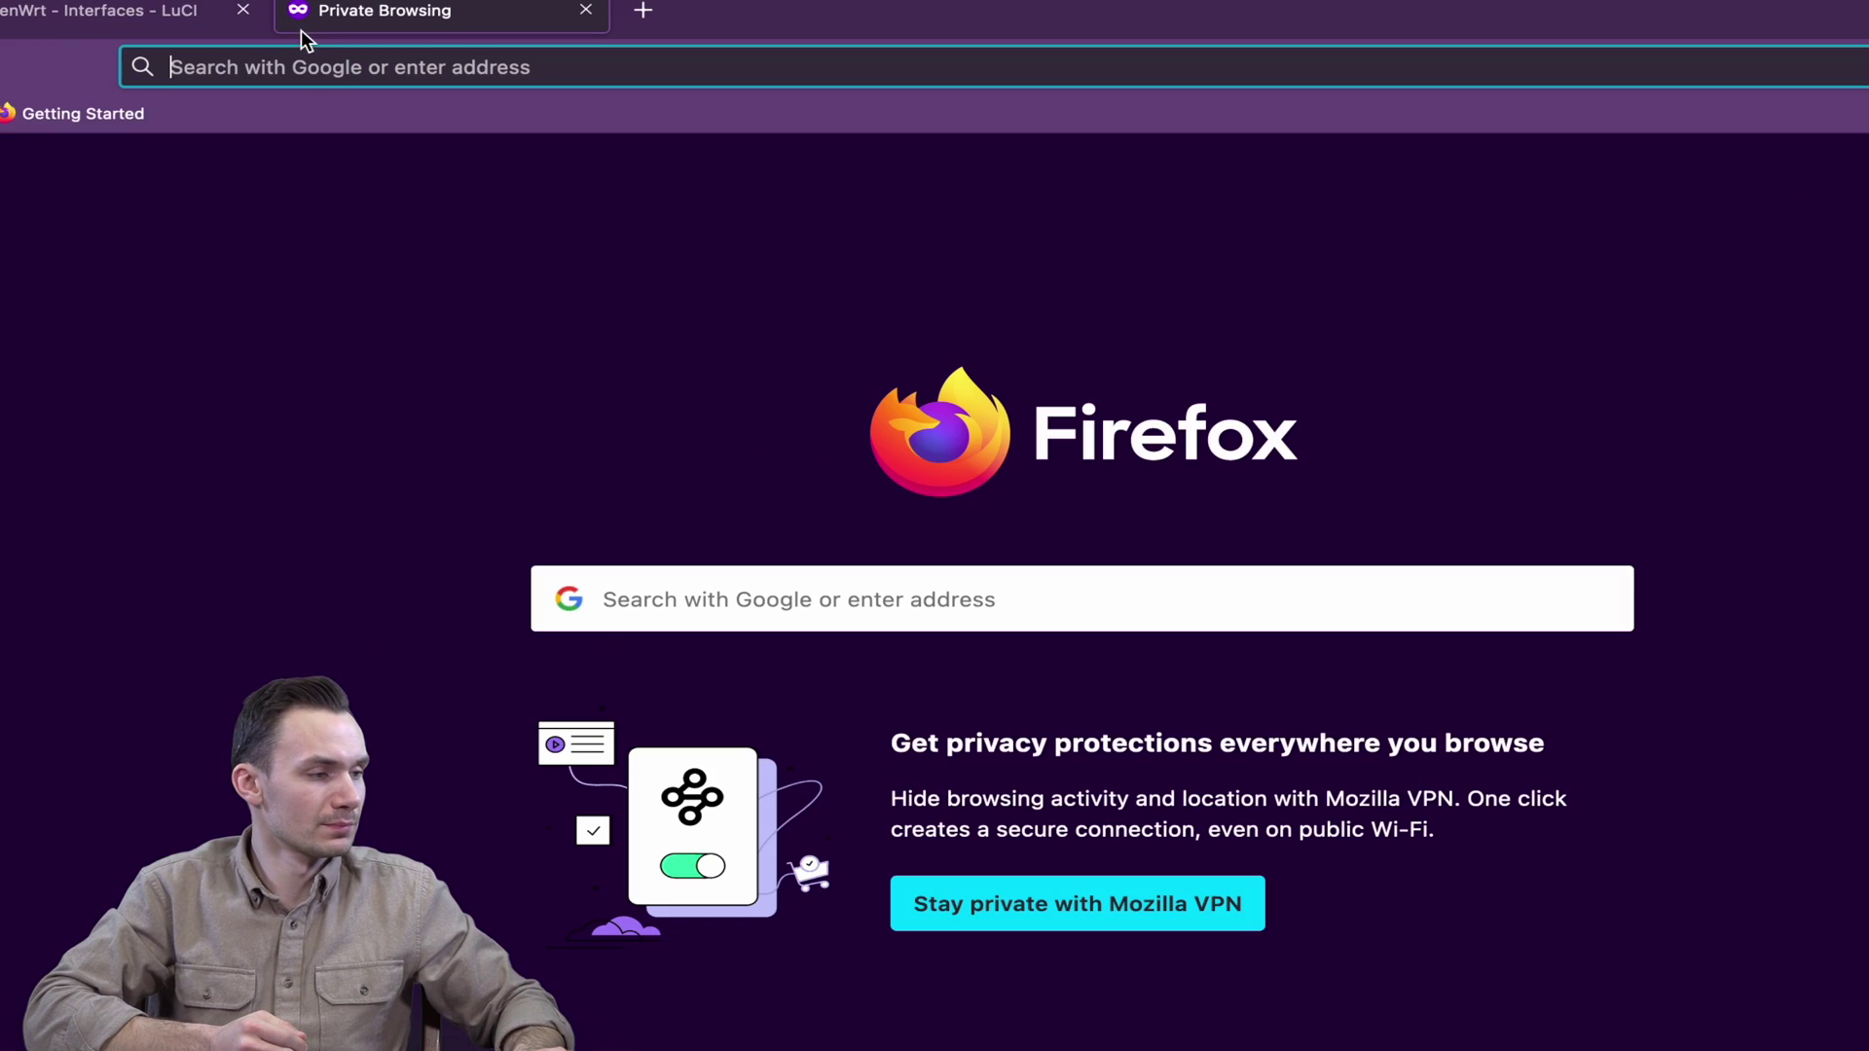
{"action": "left_click", "coordinate": [243, 11]}
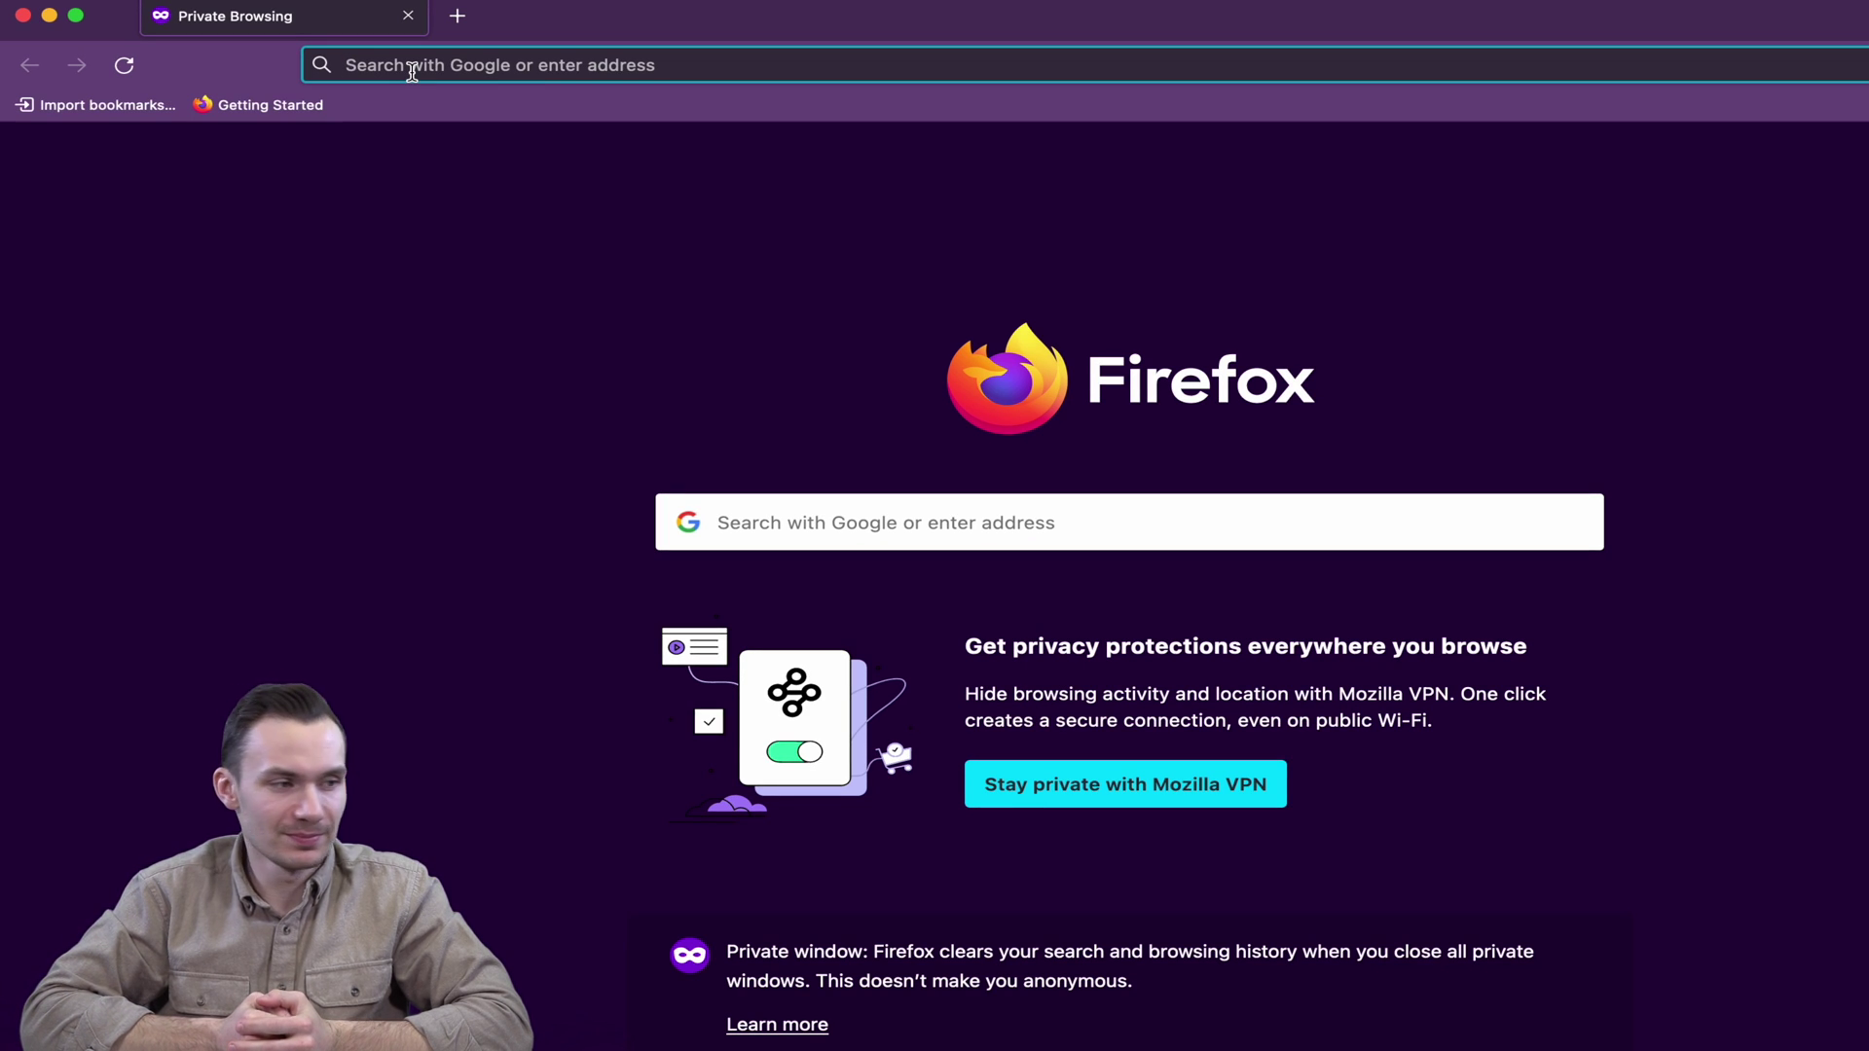
{"action": "type", "text": "https://"}
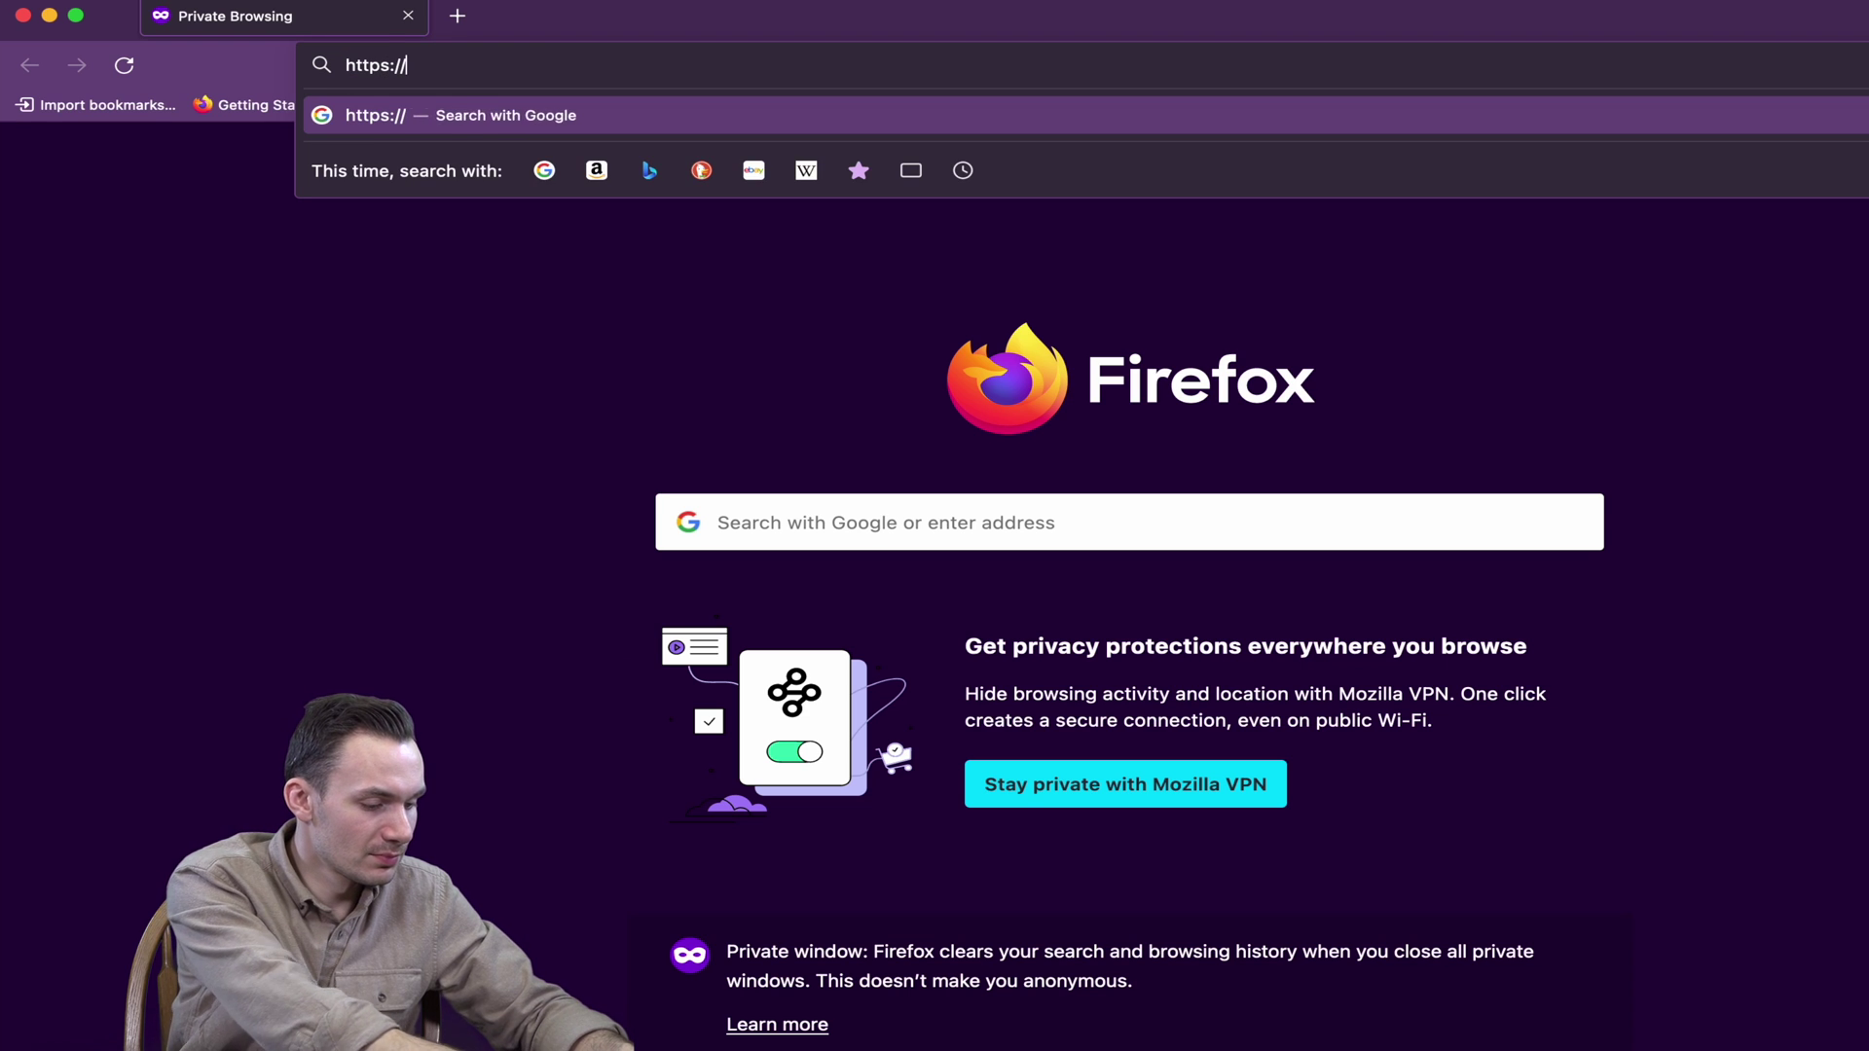
{"action": "type", "text": "192.168.1.2"}
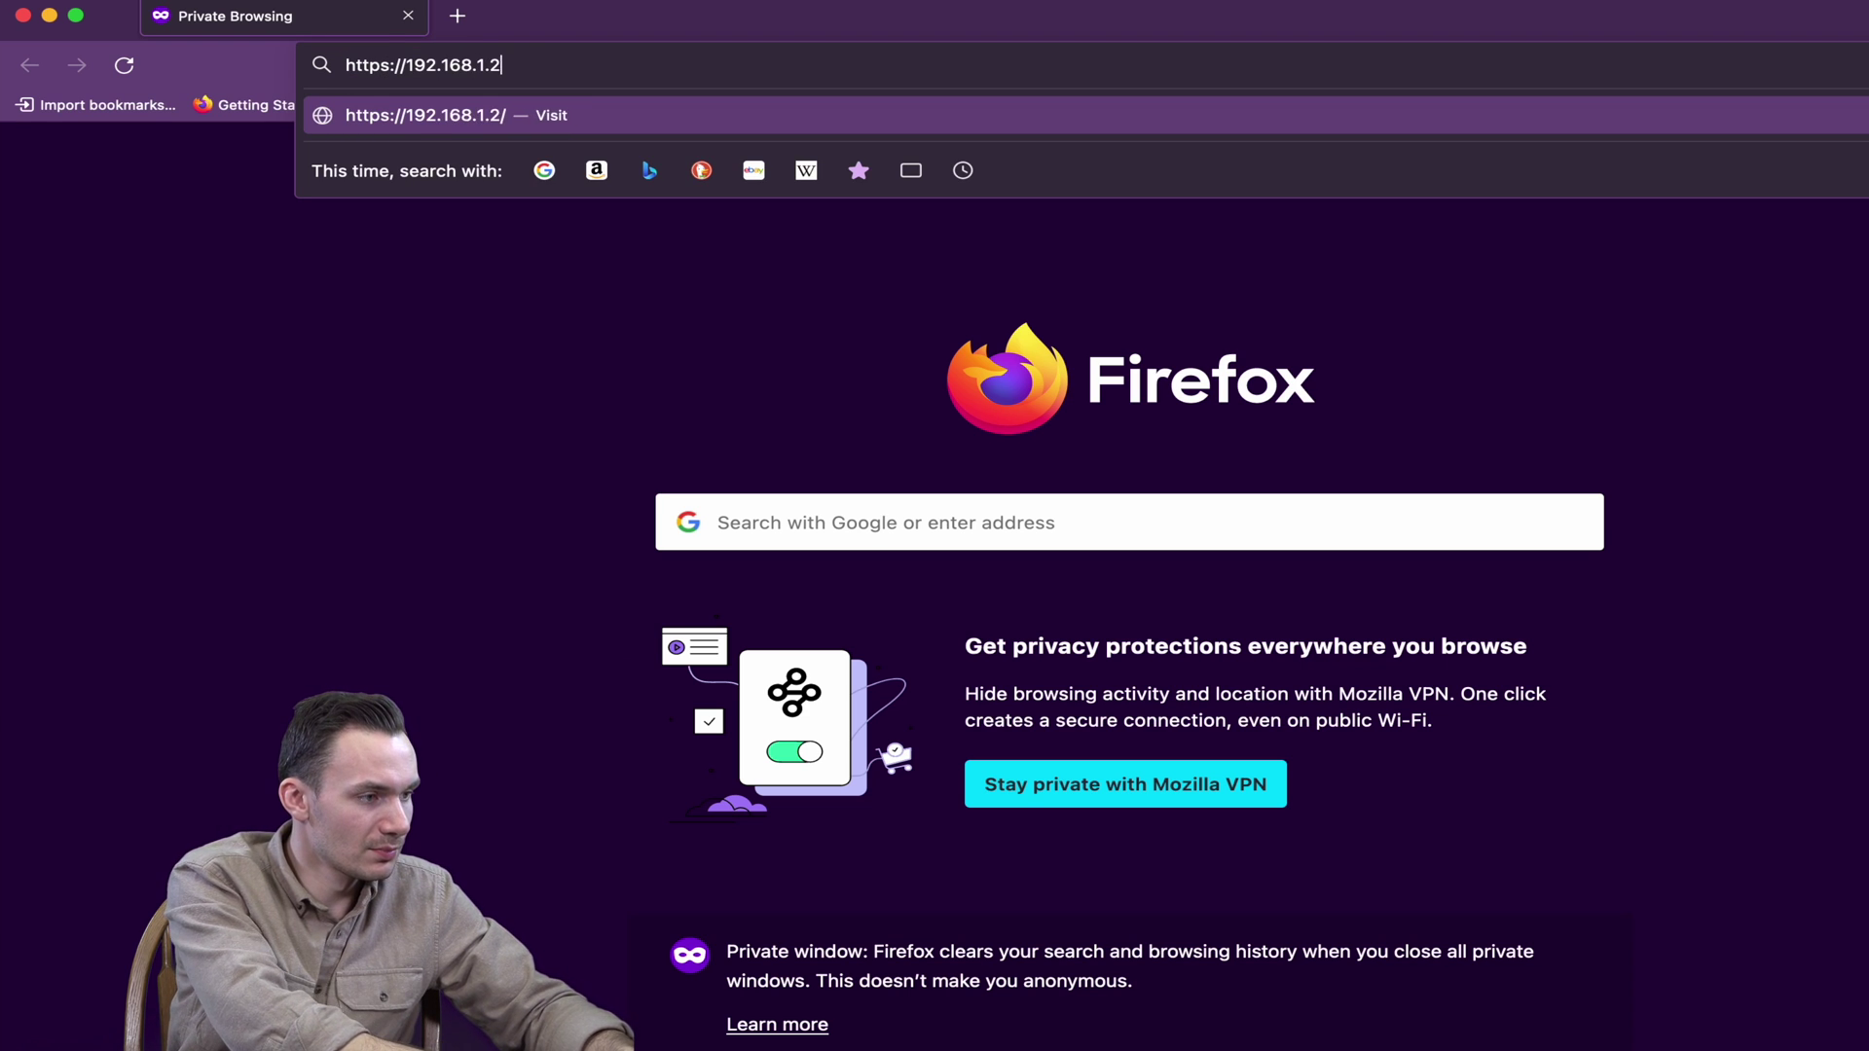
{"action": "key", "text": "Return"}
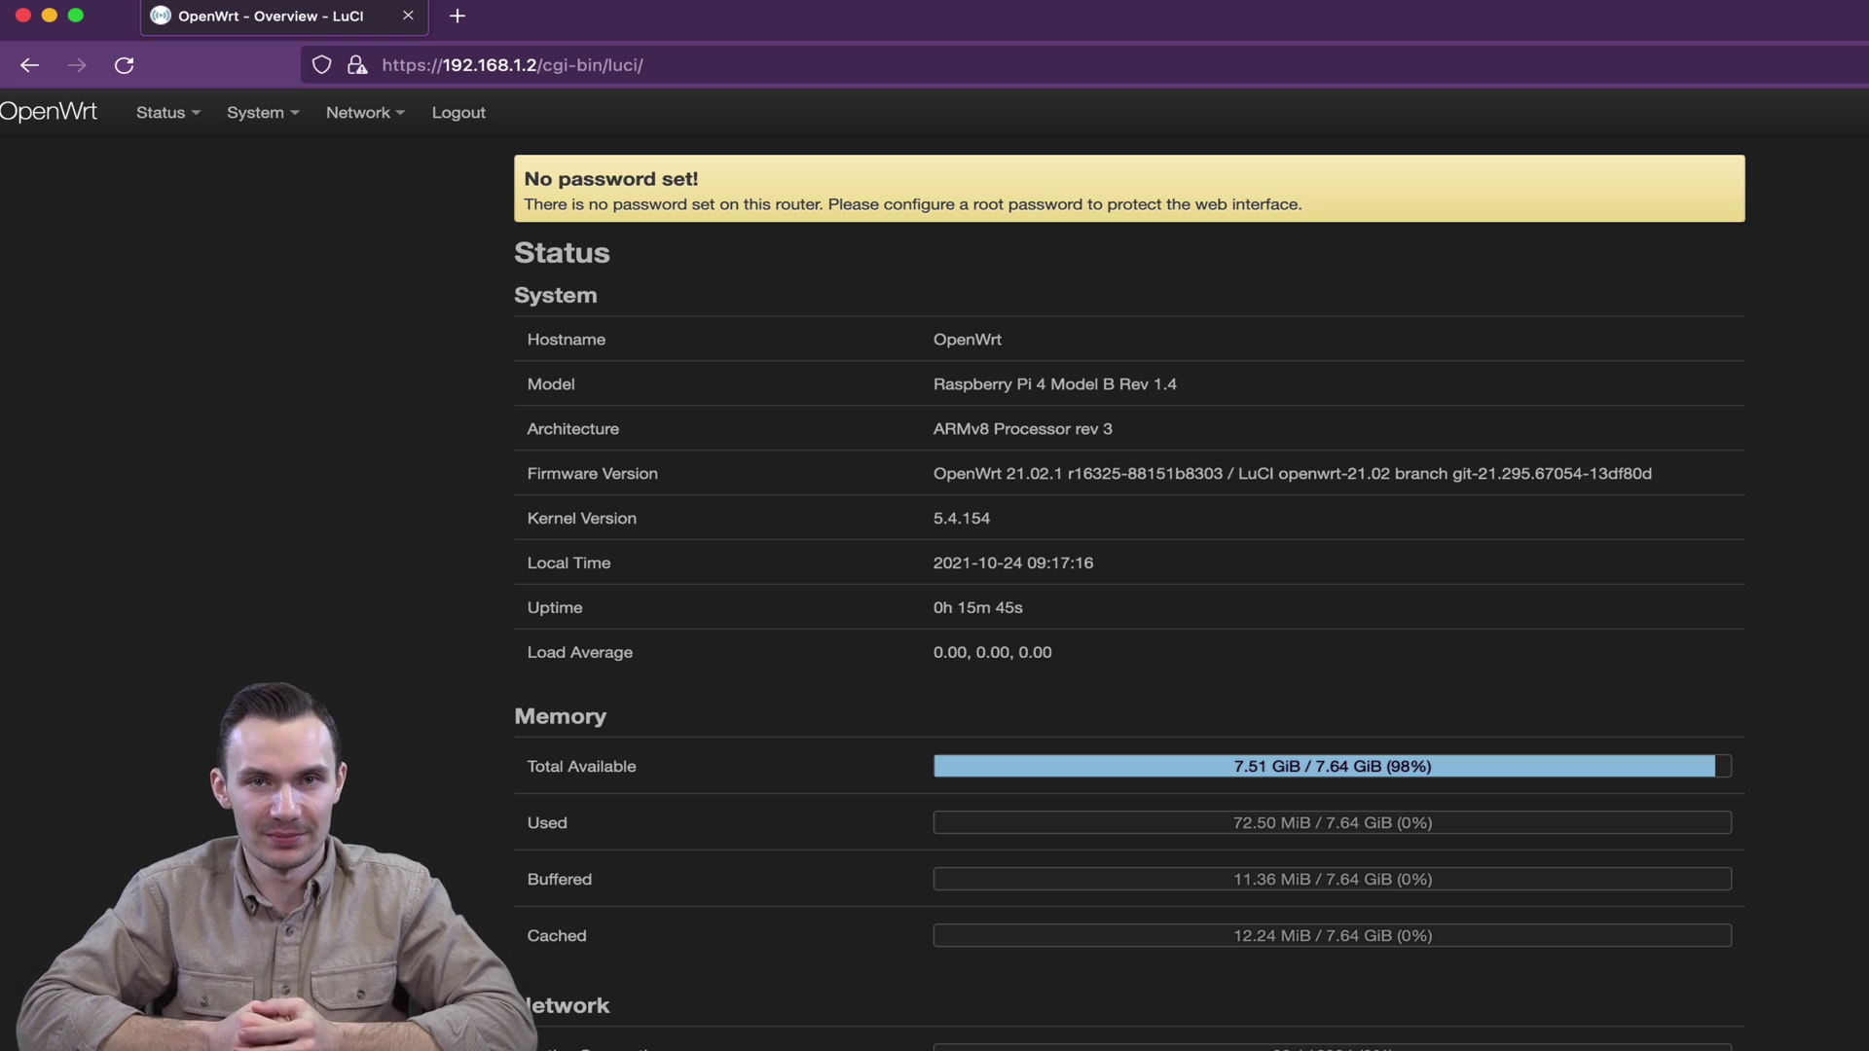
{"action": "left_click", "coordinate": [457, 16]}
{"action": "type", "text": "https"}
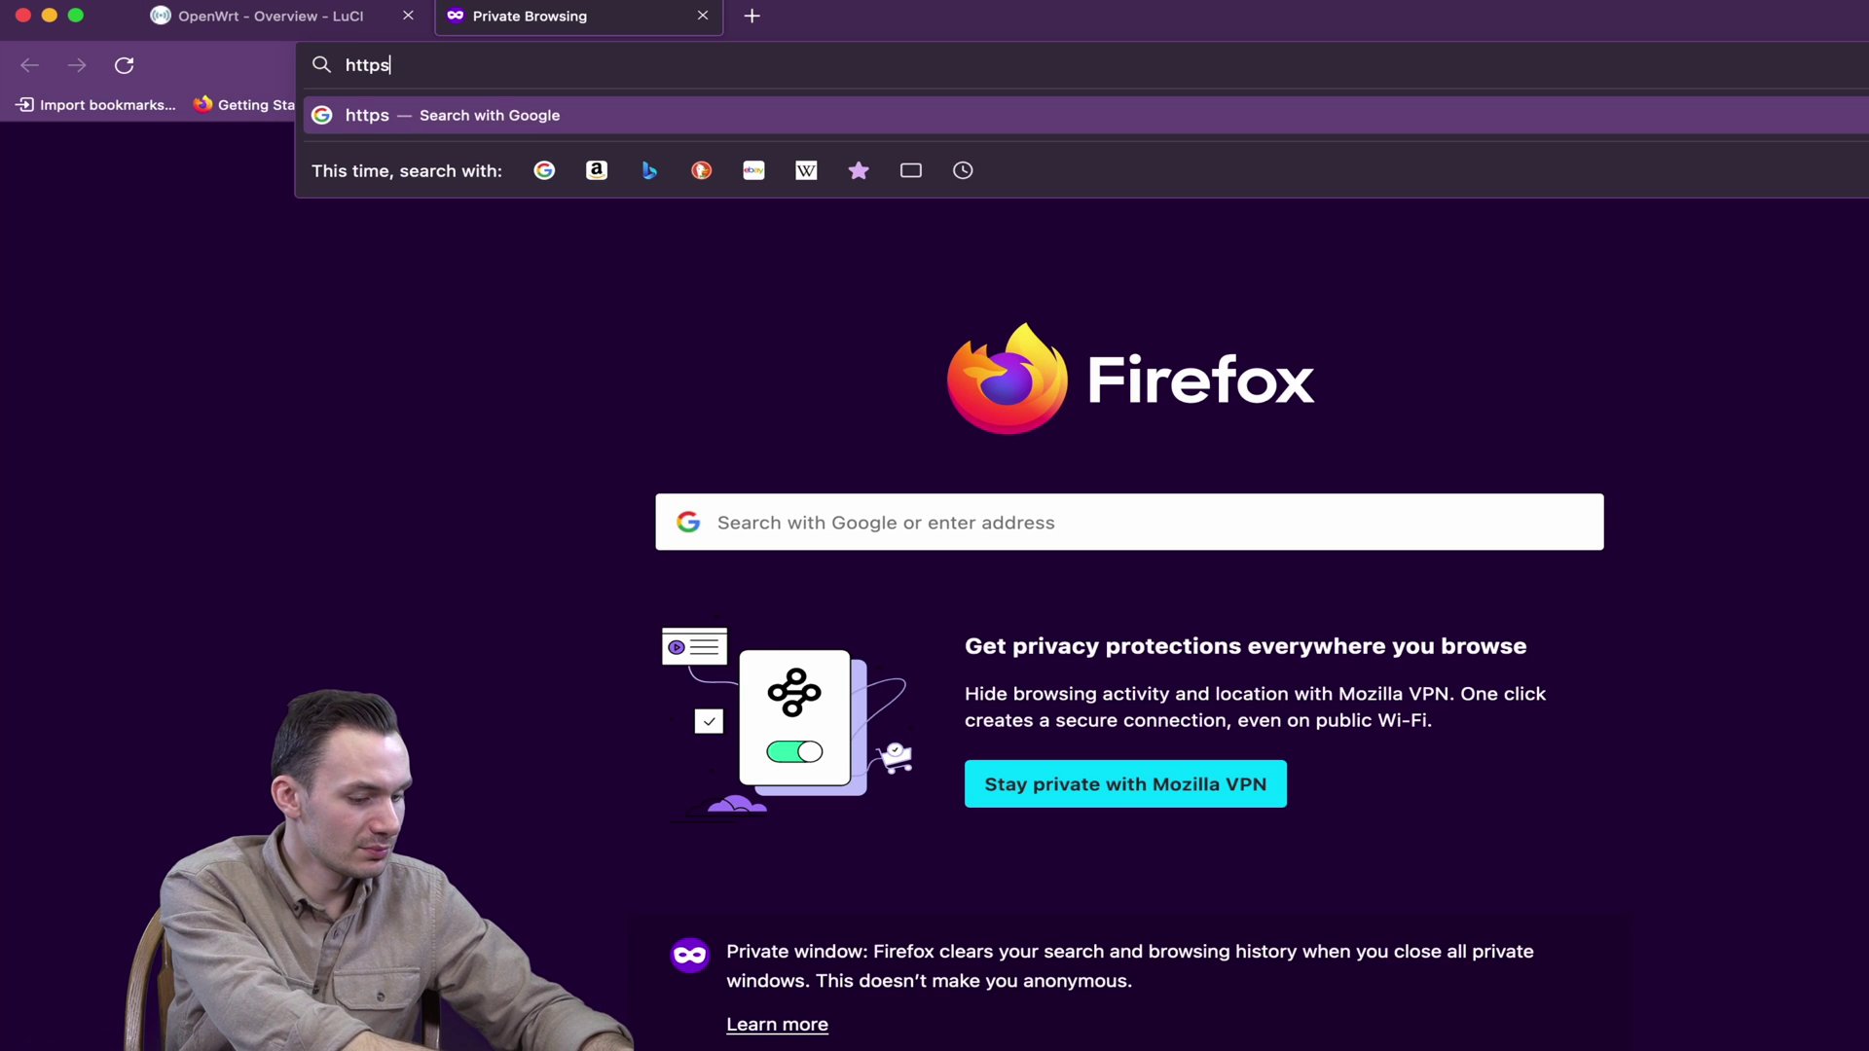
{"action": "type", "text": "://192.168.1.1"}
{"action": "key", "text": "Return"}
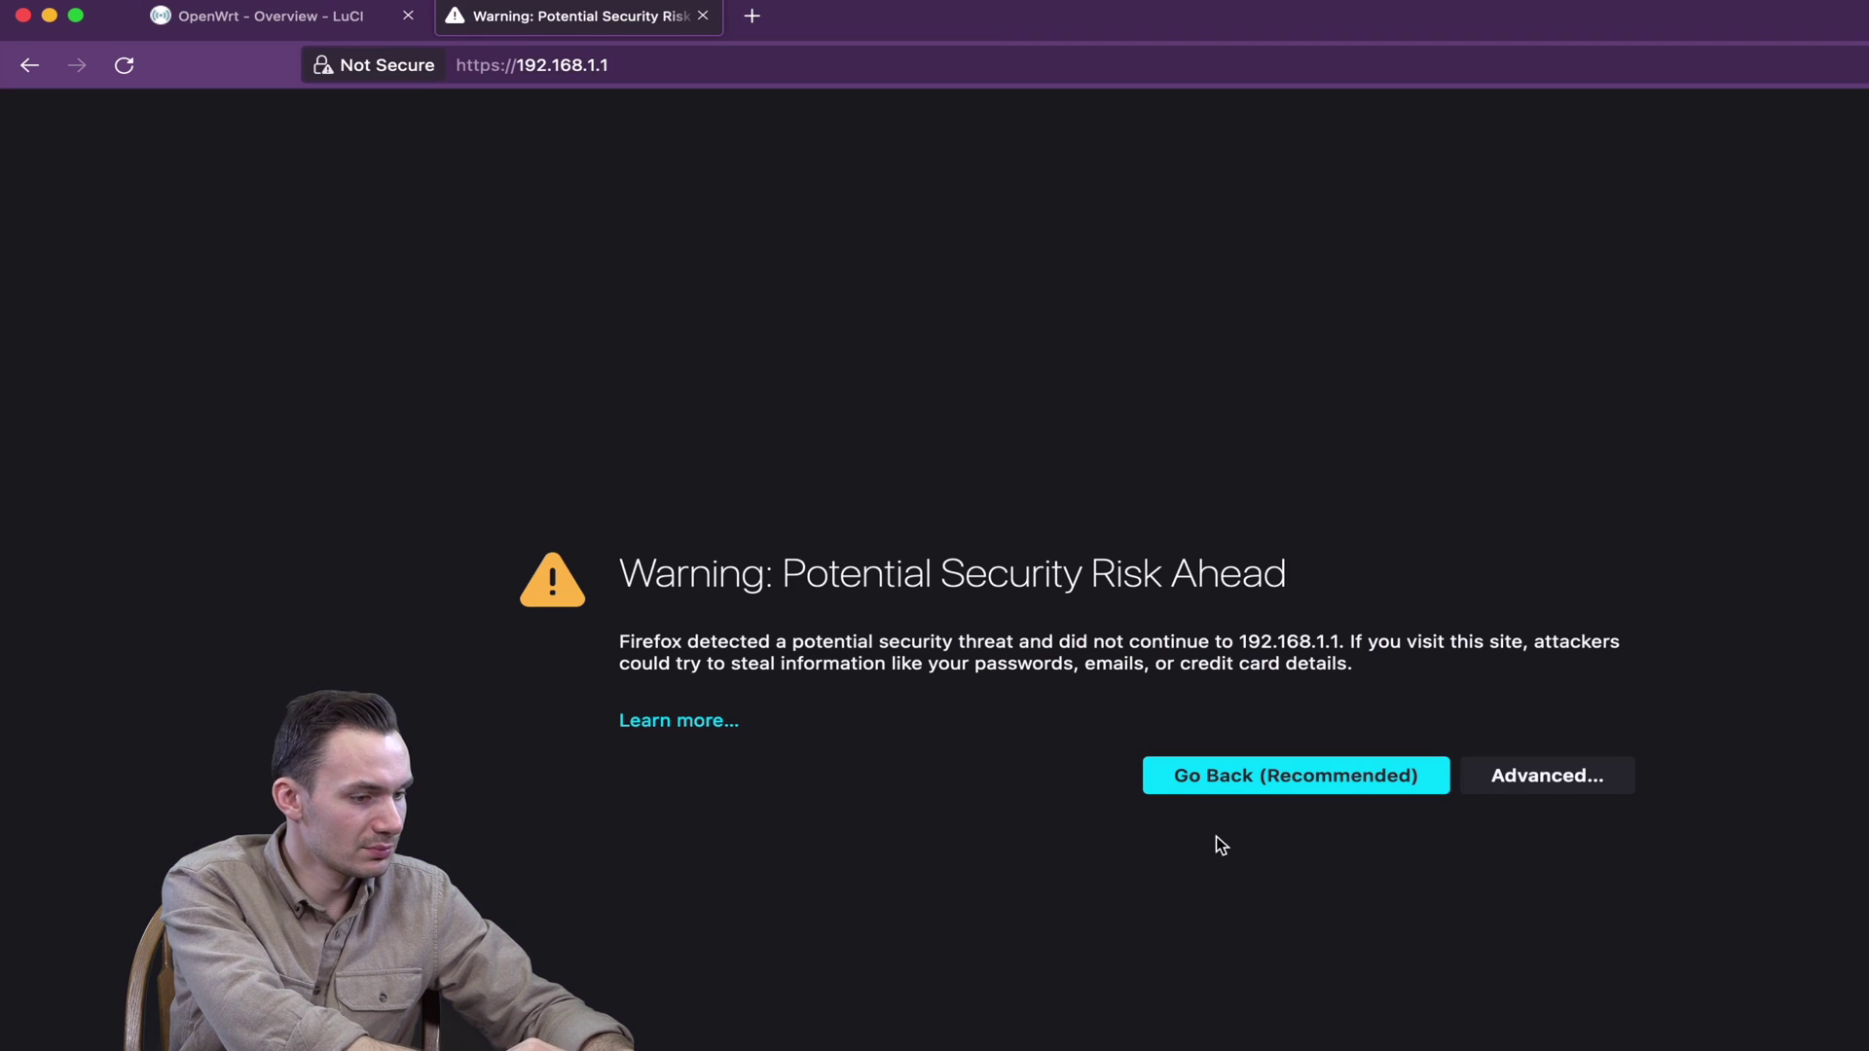
{"action": "left_click", "coordinate": [1547, 776]}
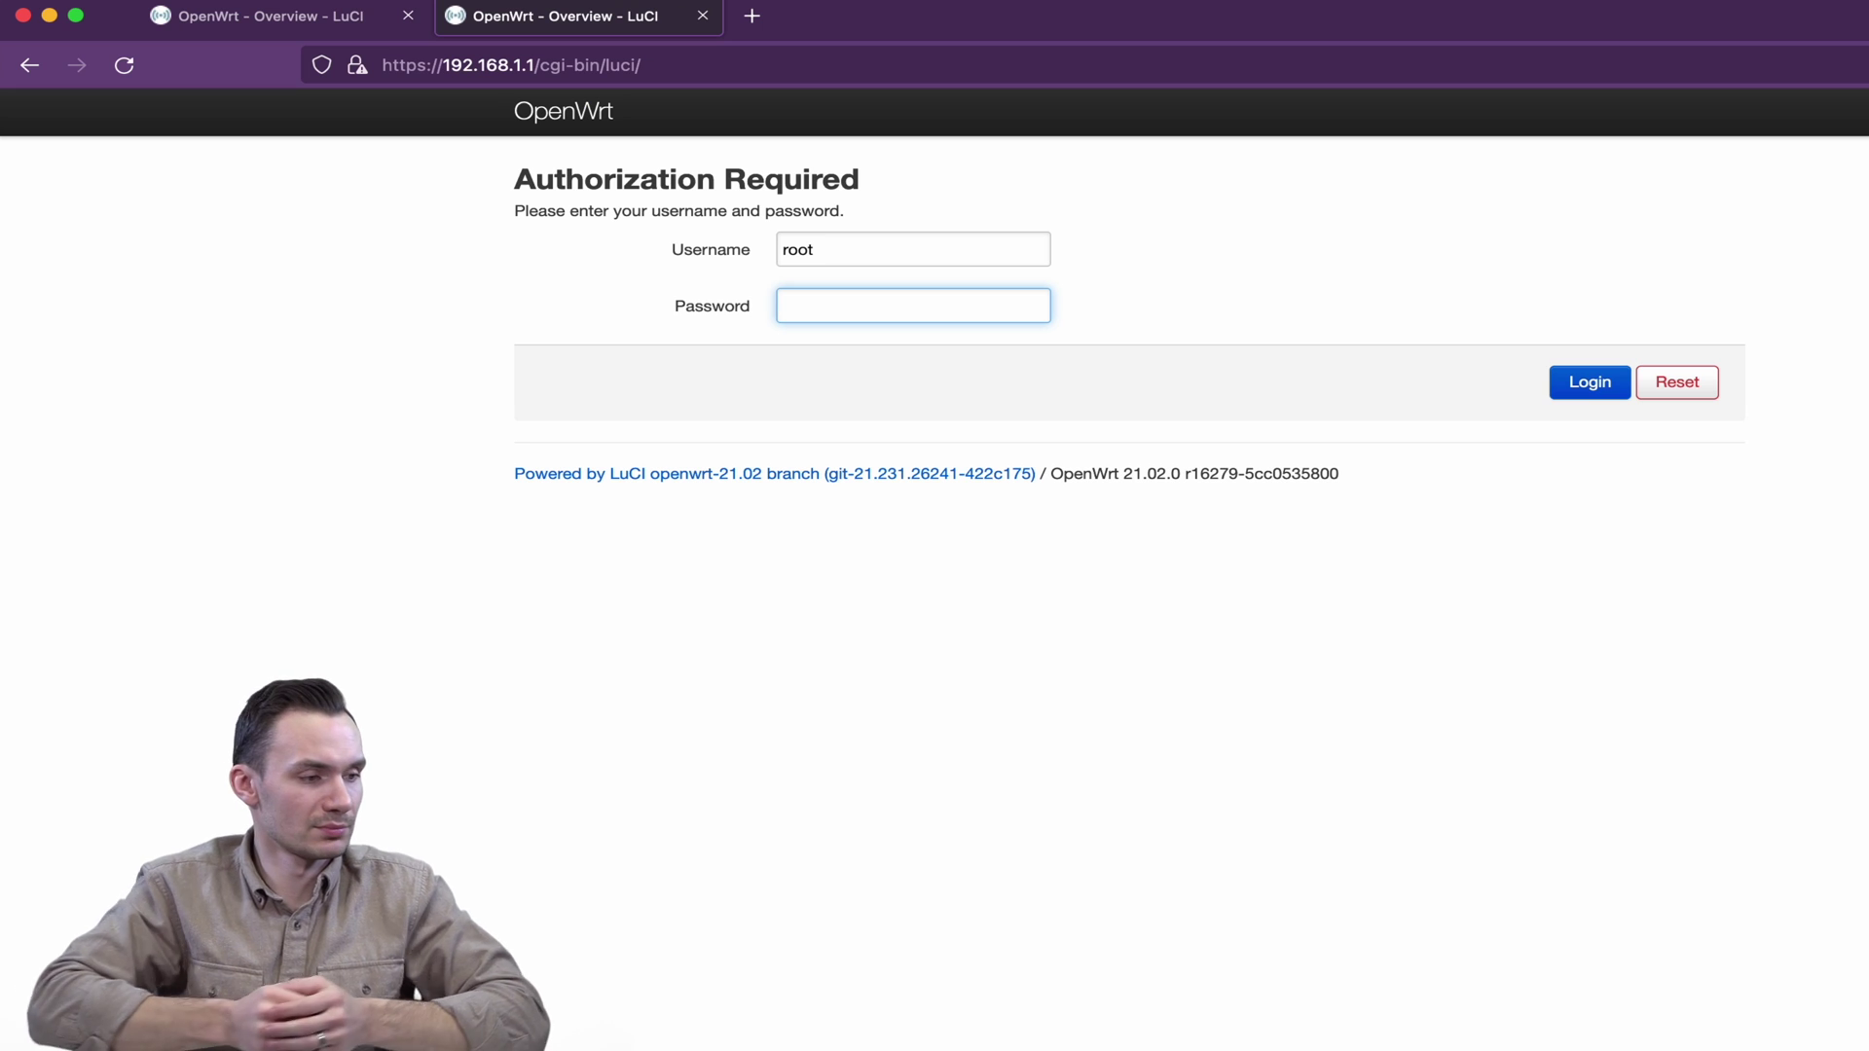
{"action": "type", "text": "••••••••••"}
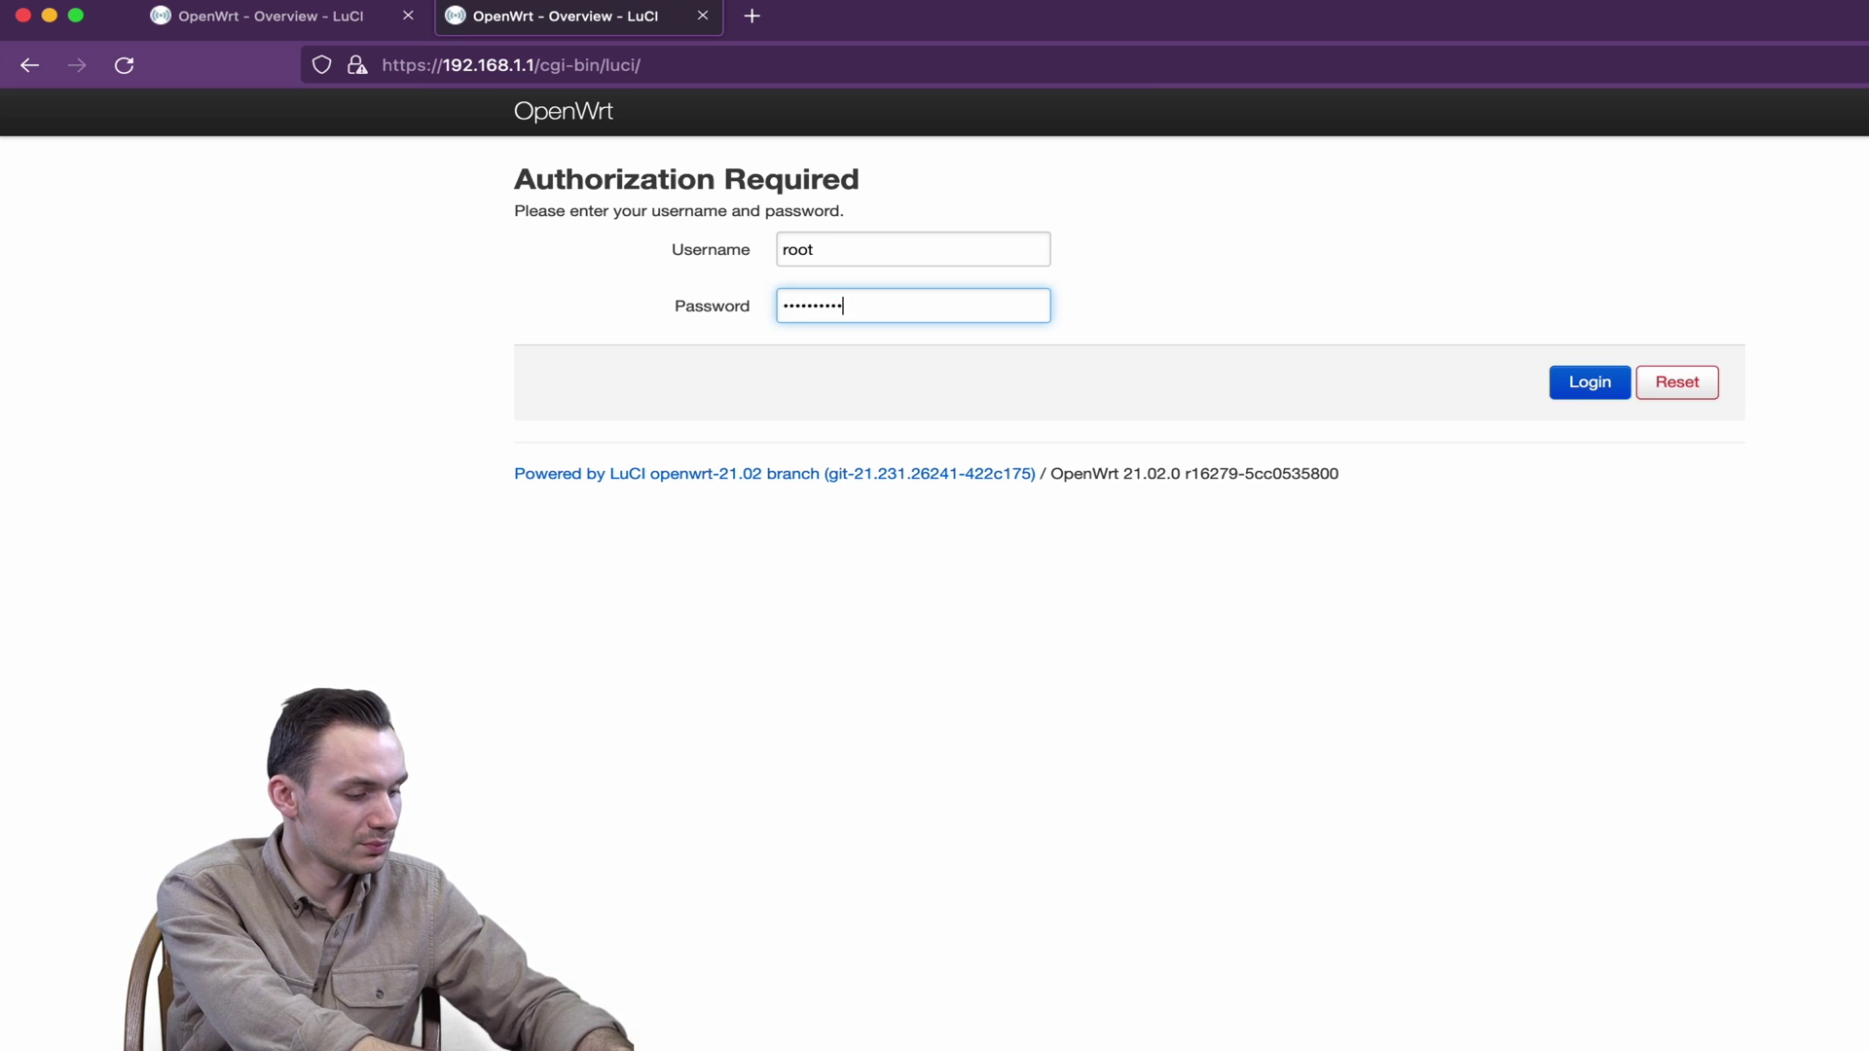
{"action": "key", "text": "Return"}
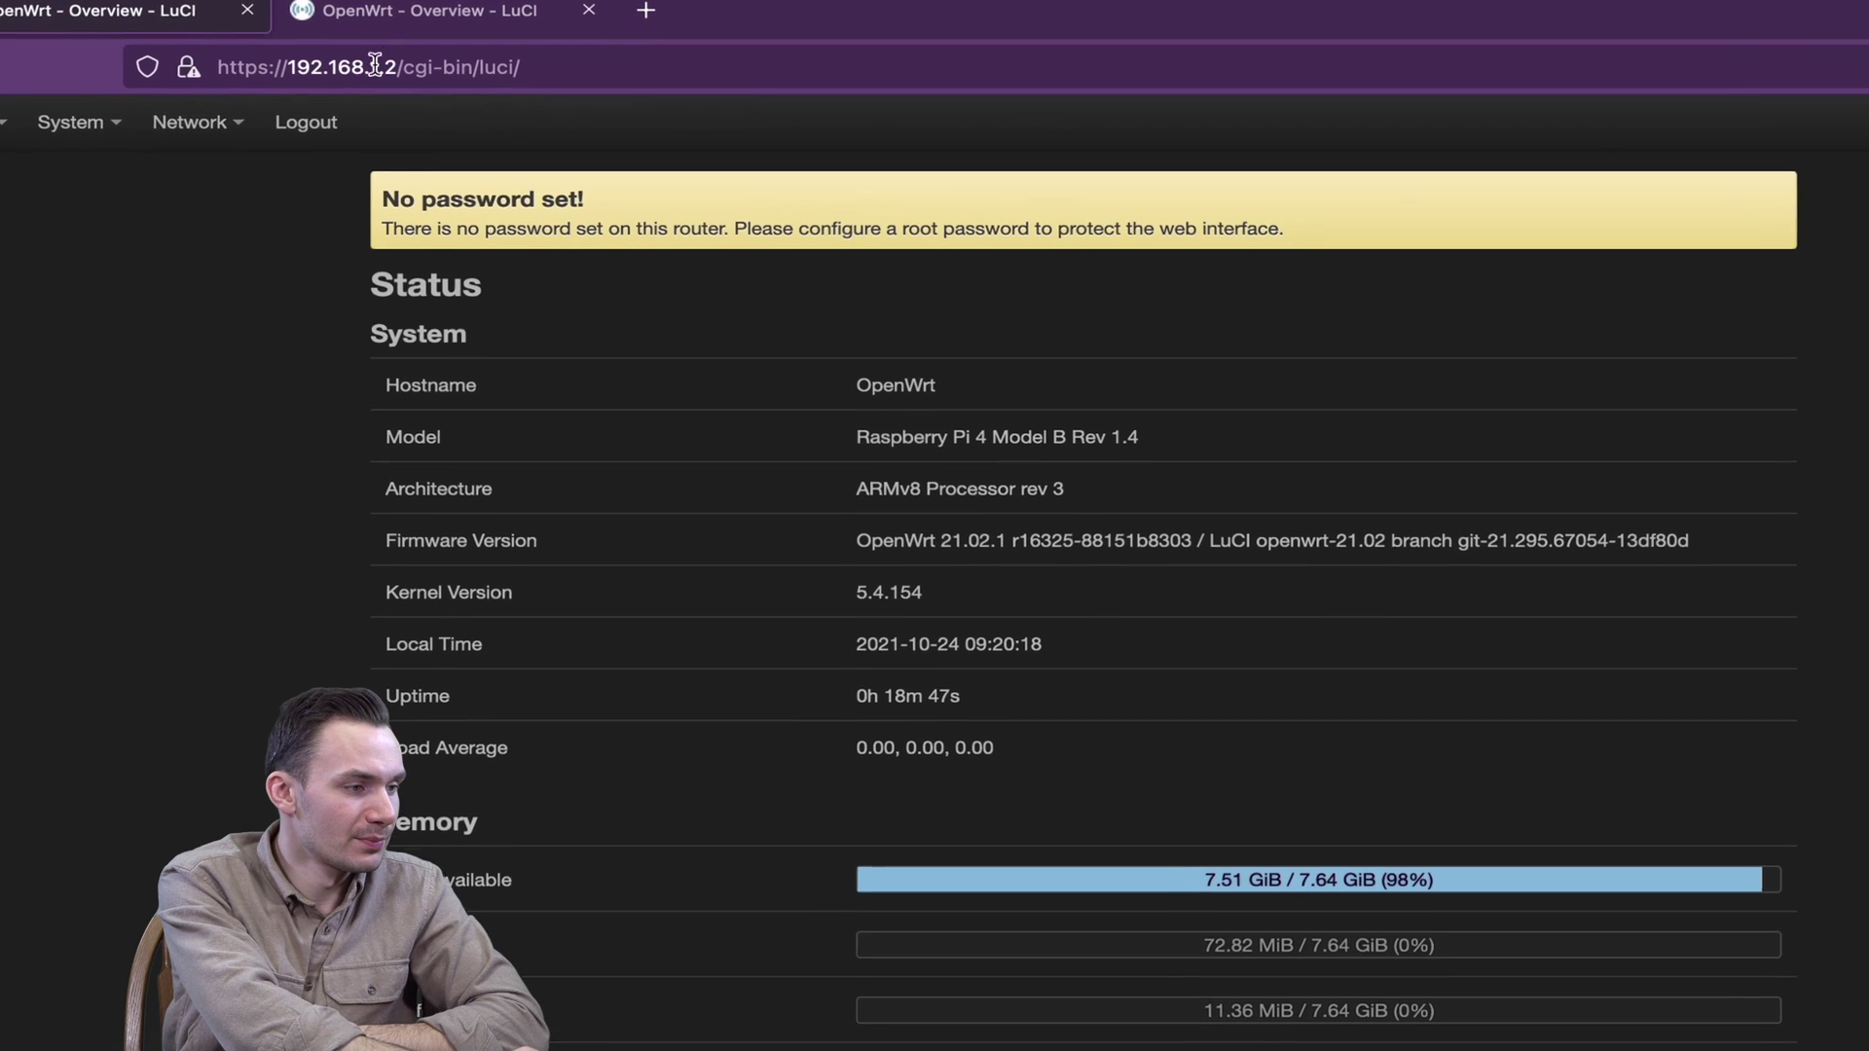
{"action": "left_click", "coordinate": [190, 122]}
In br-lan's VLAN filtering, make eth0 egress untagged on VLAN 2 and save
{"action": "left_click", "coordinate": [203, 175]}
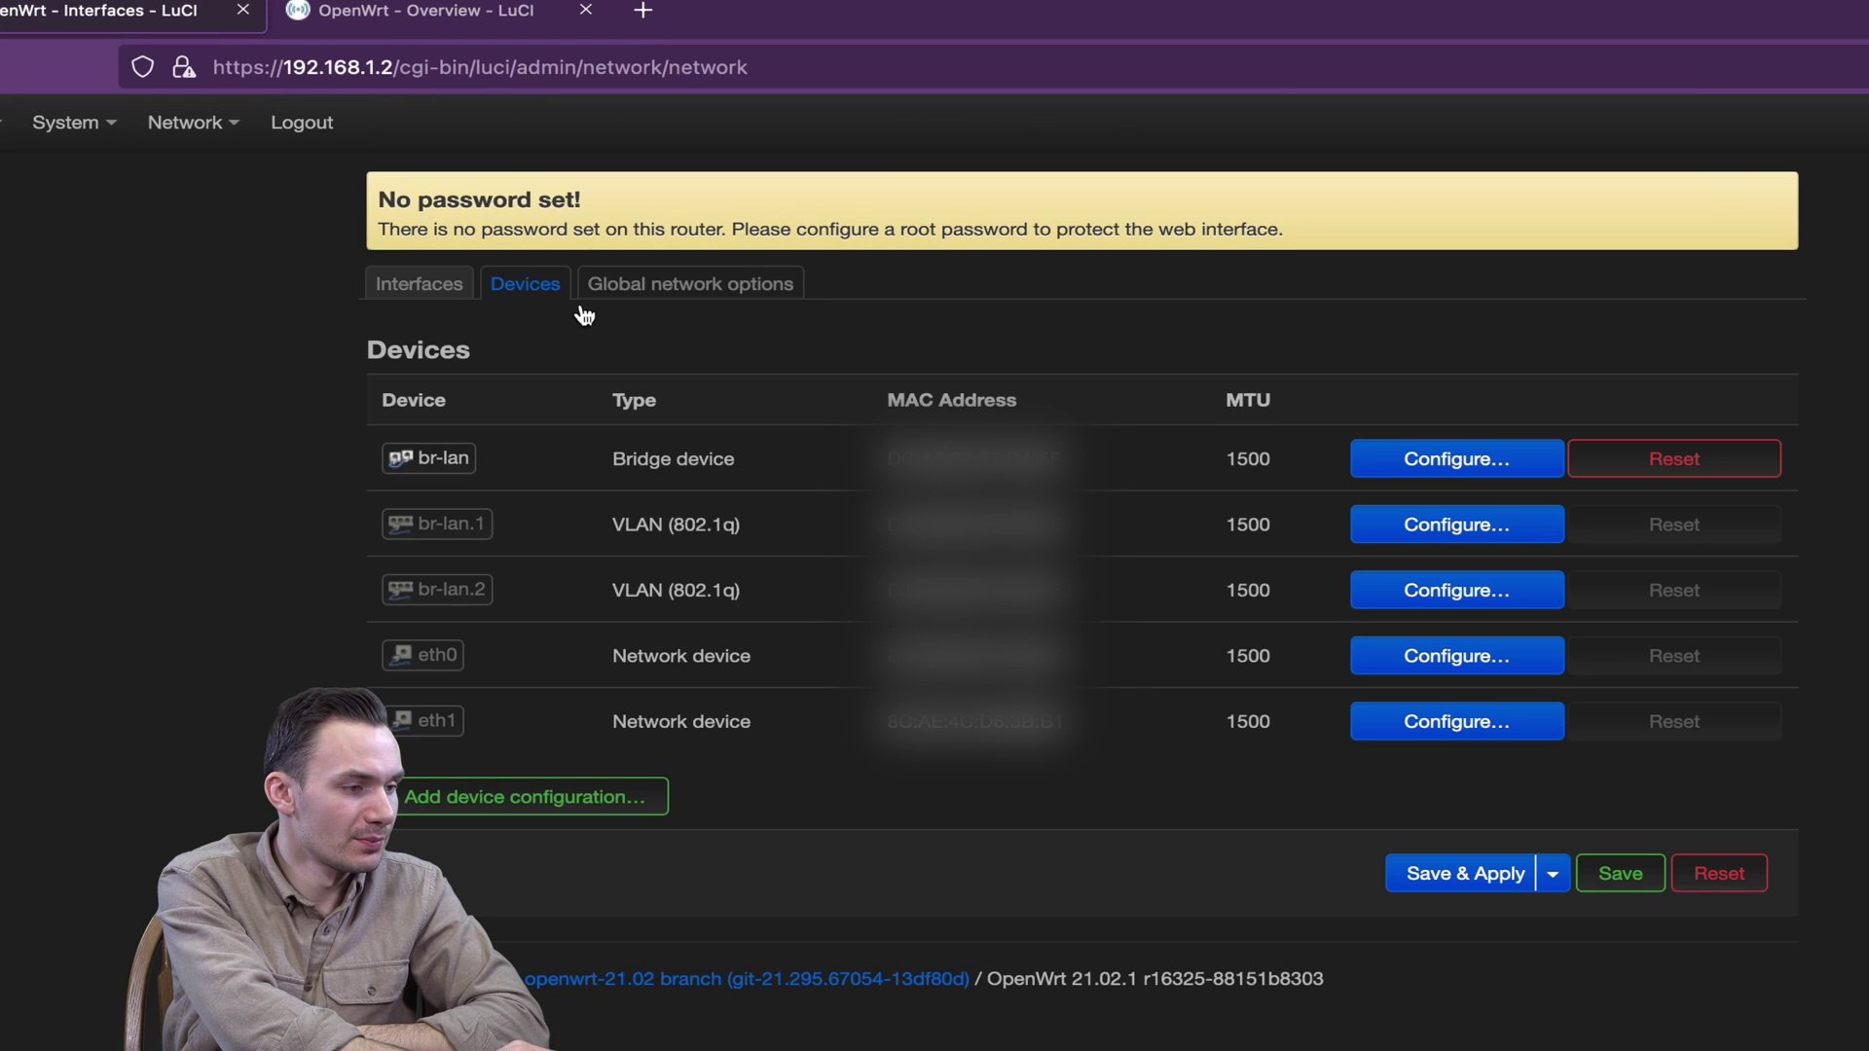
{"action": "left_click", "coordinate": [1387, 472]}
{"action": "left_click", "coordinate": [910, 534]}
{"action": "left_click", "coordinate": [907, 595]}
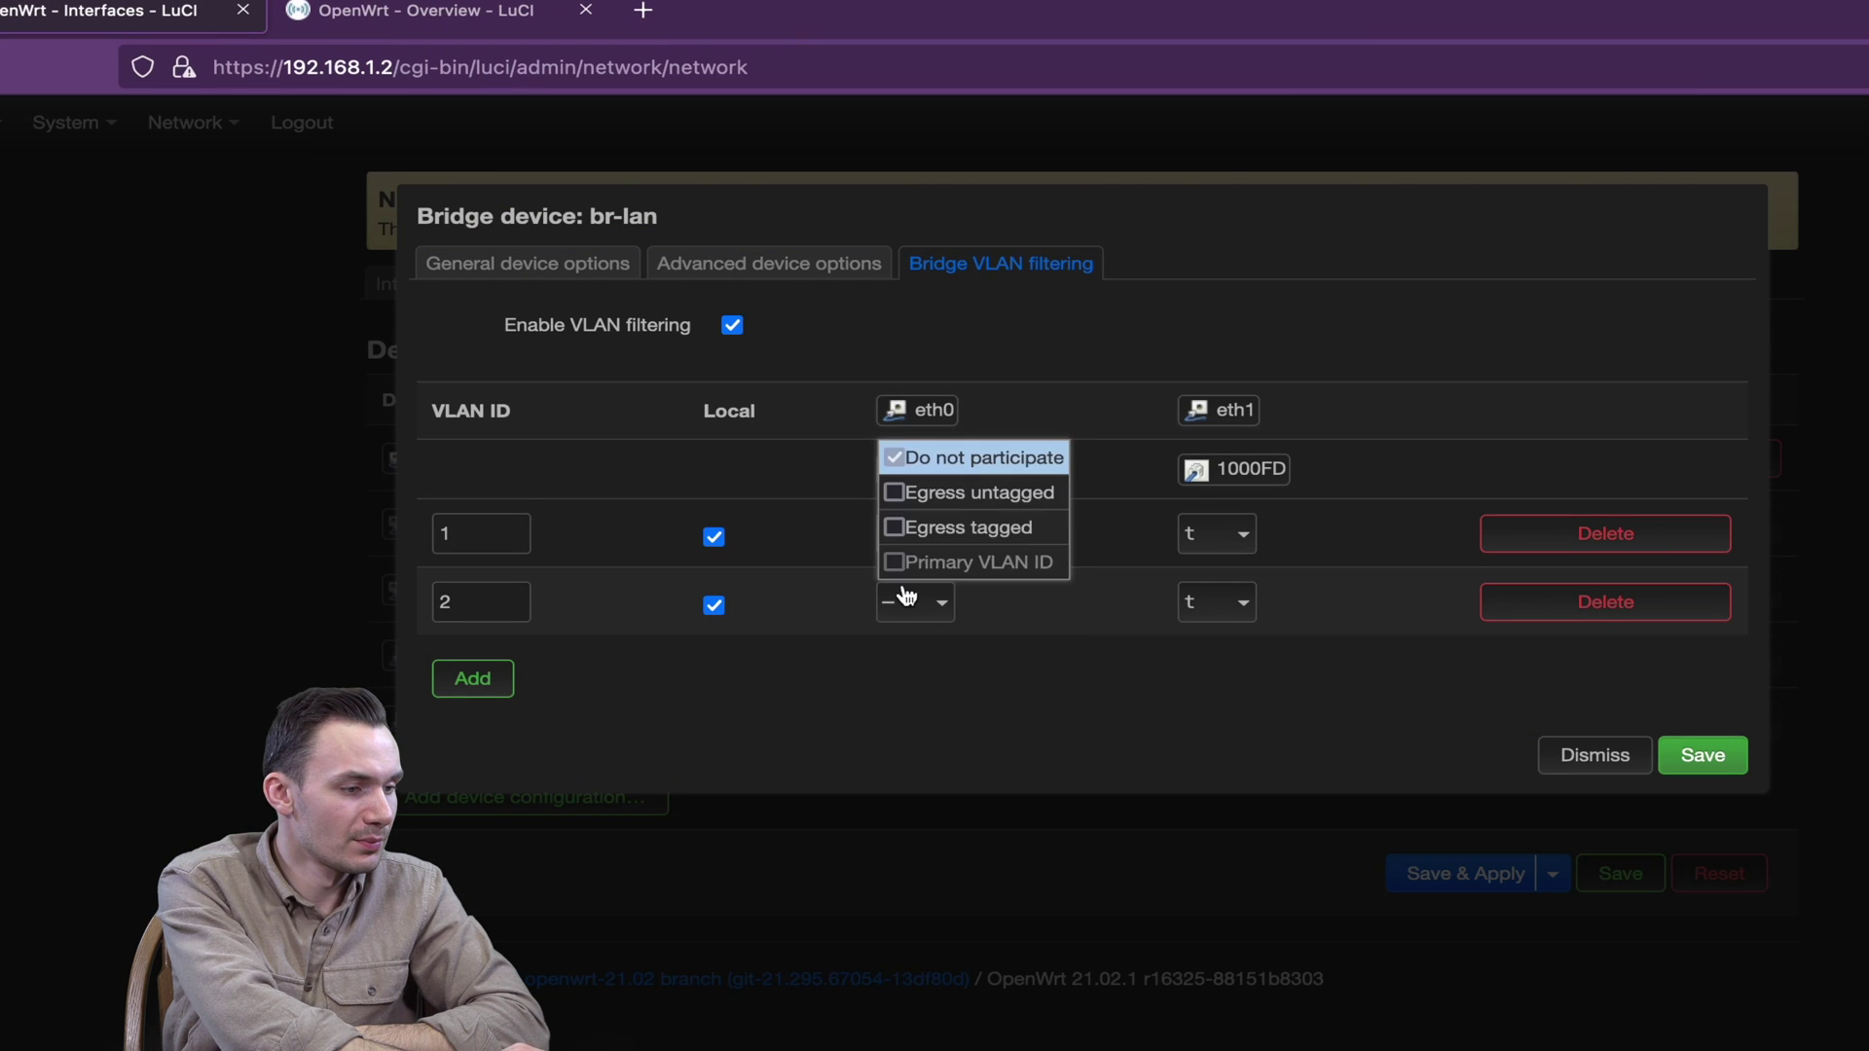
{"action": "left_click", "coordinate": [978, 492]}
{"action": "left_click", "coordinate": [1702, 756]}
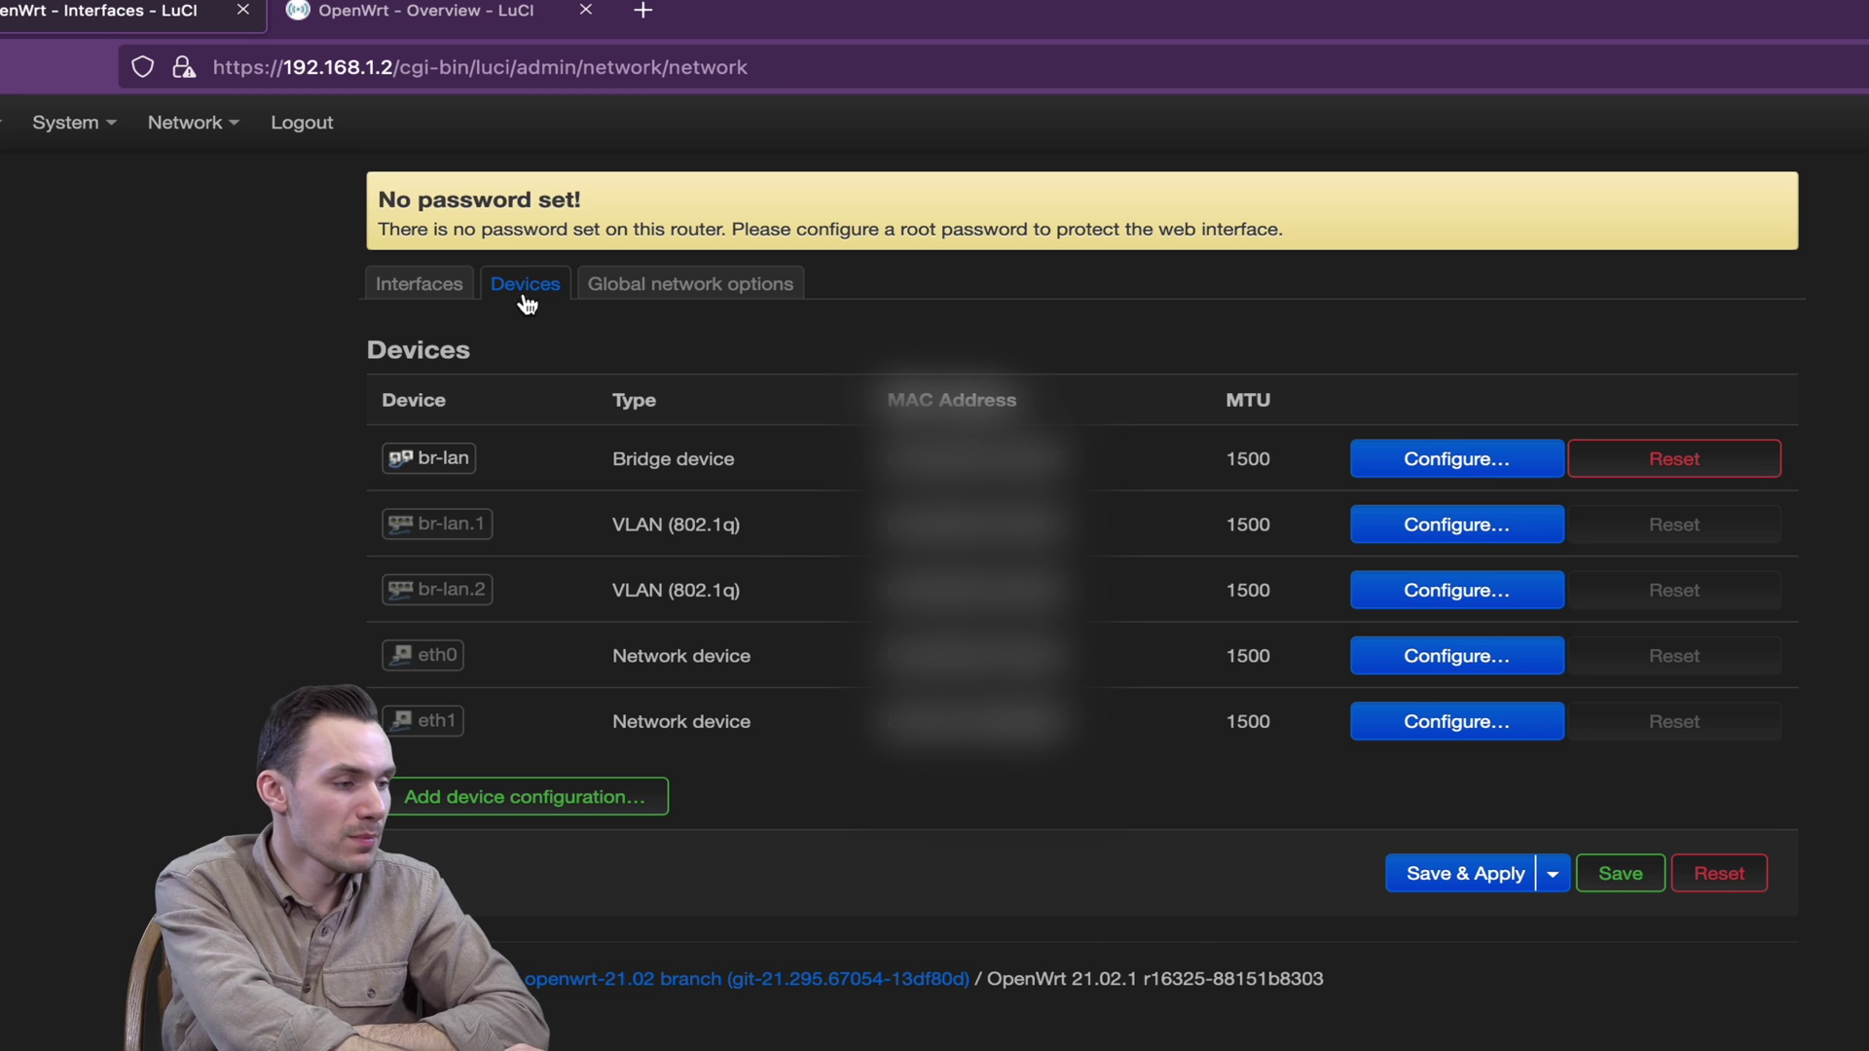
{"action": "left_click", "coordinate": [419, 284]}
{"action": "left_click", "coordinate": [1489, 647]}
Switch LAN2 to Static address with IPv4 address 192.168.2.1 and save it
{"action": "left_click", "coordinate": [881, 475]}
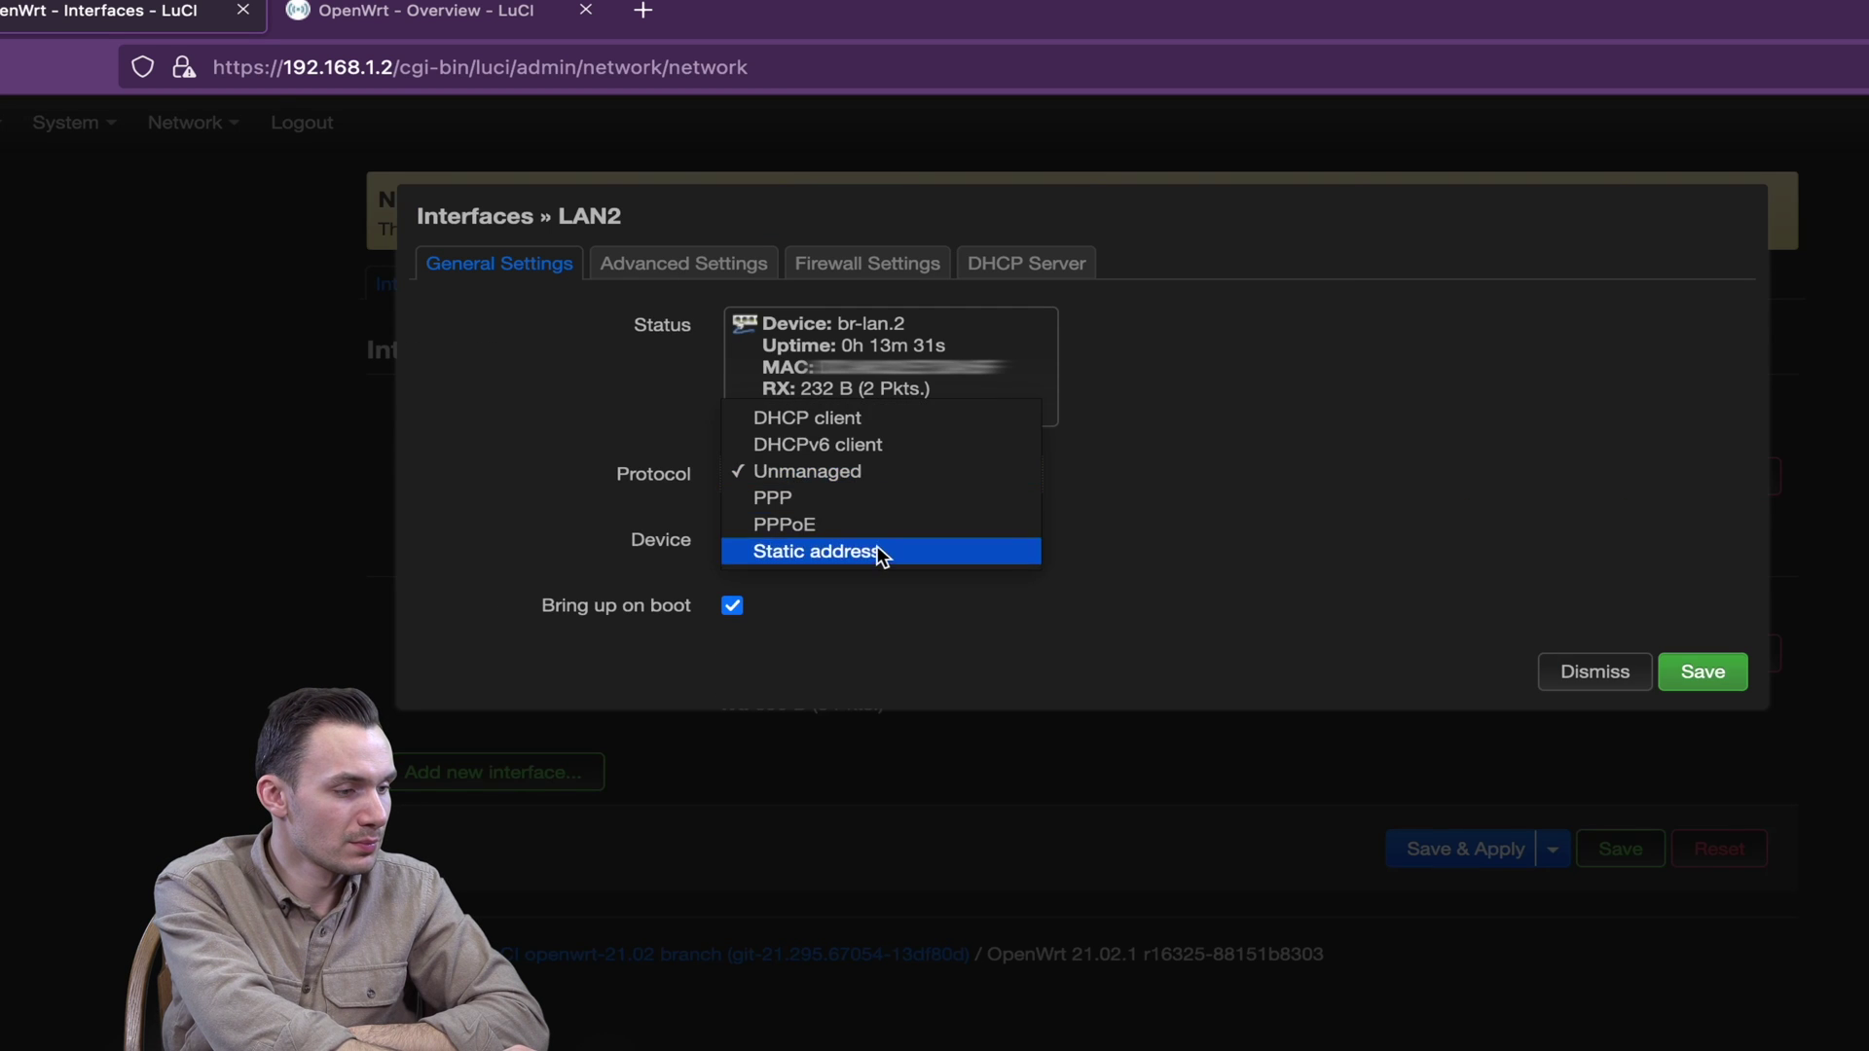
{"action": "left_click", "coordinate": [876, 551]}
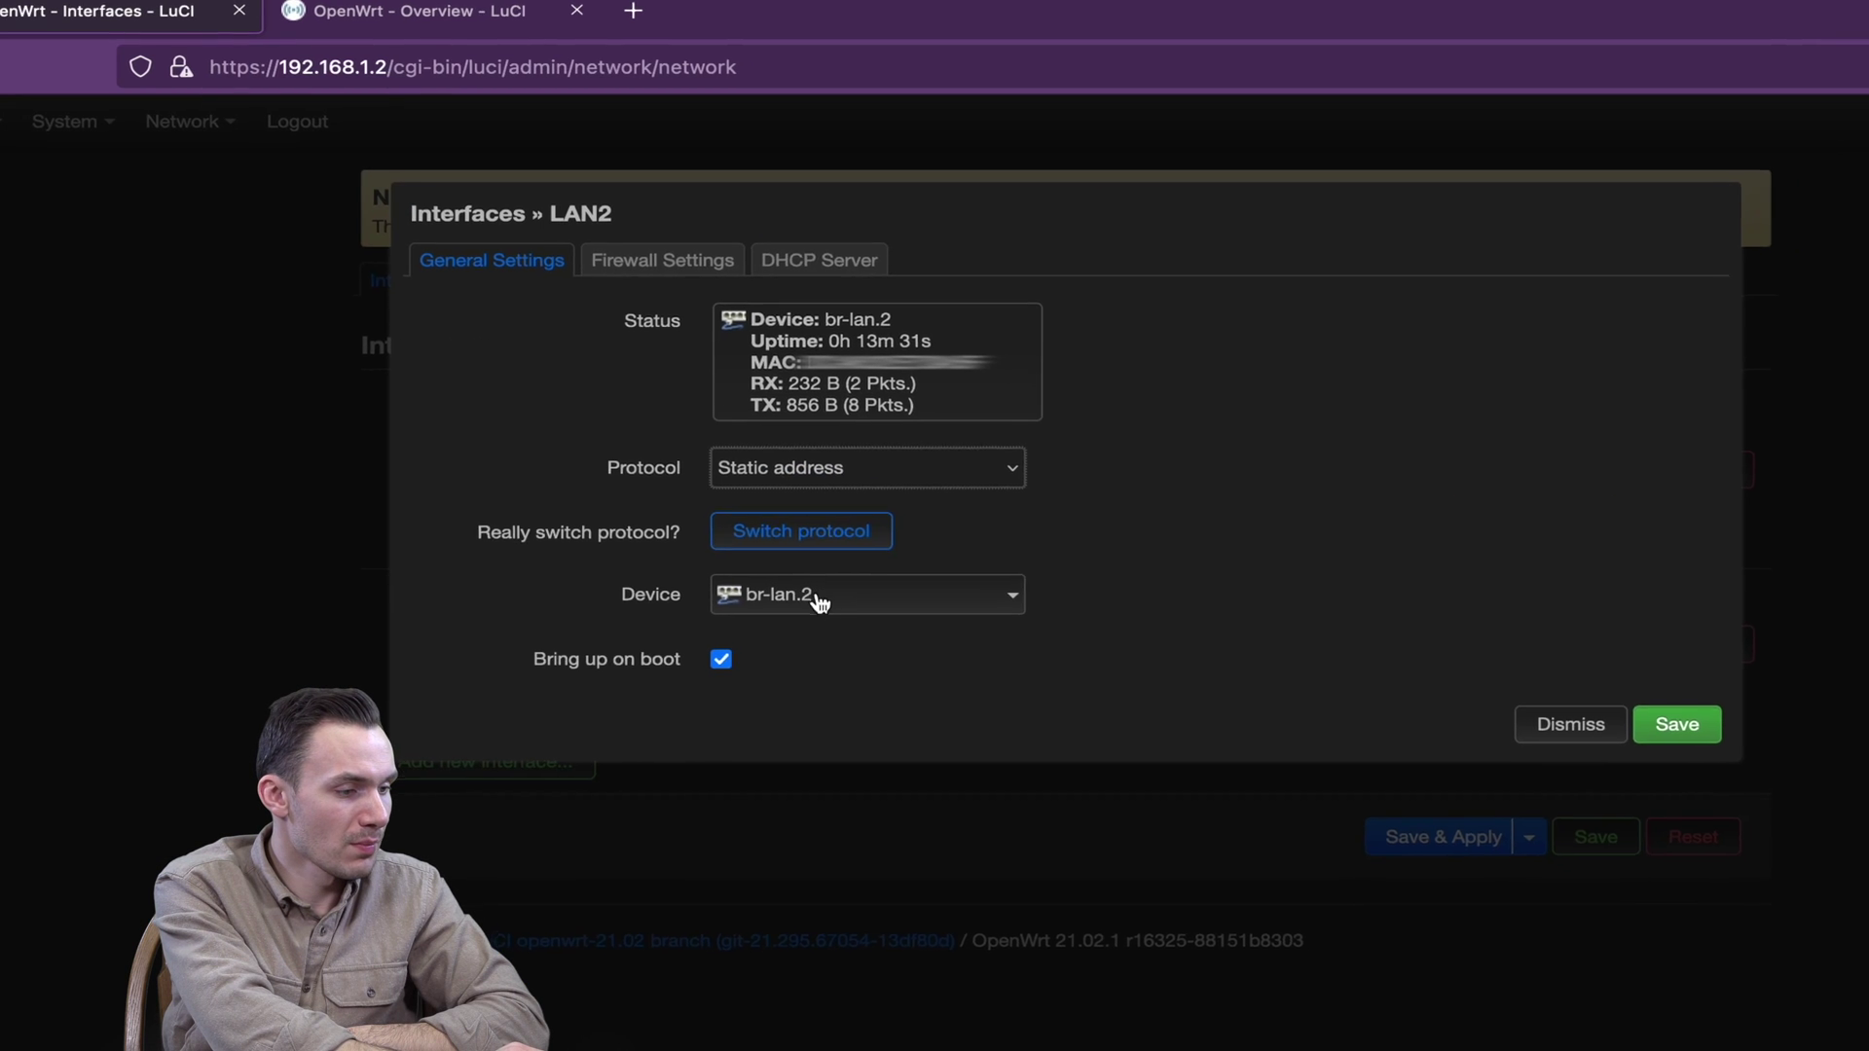
{"action": "left_click", "coordinate": [719, 497]}
{"action": "left_click", "coordinate": [693, 596]}
{"action": "type", "text": "192.1"}
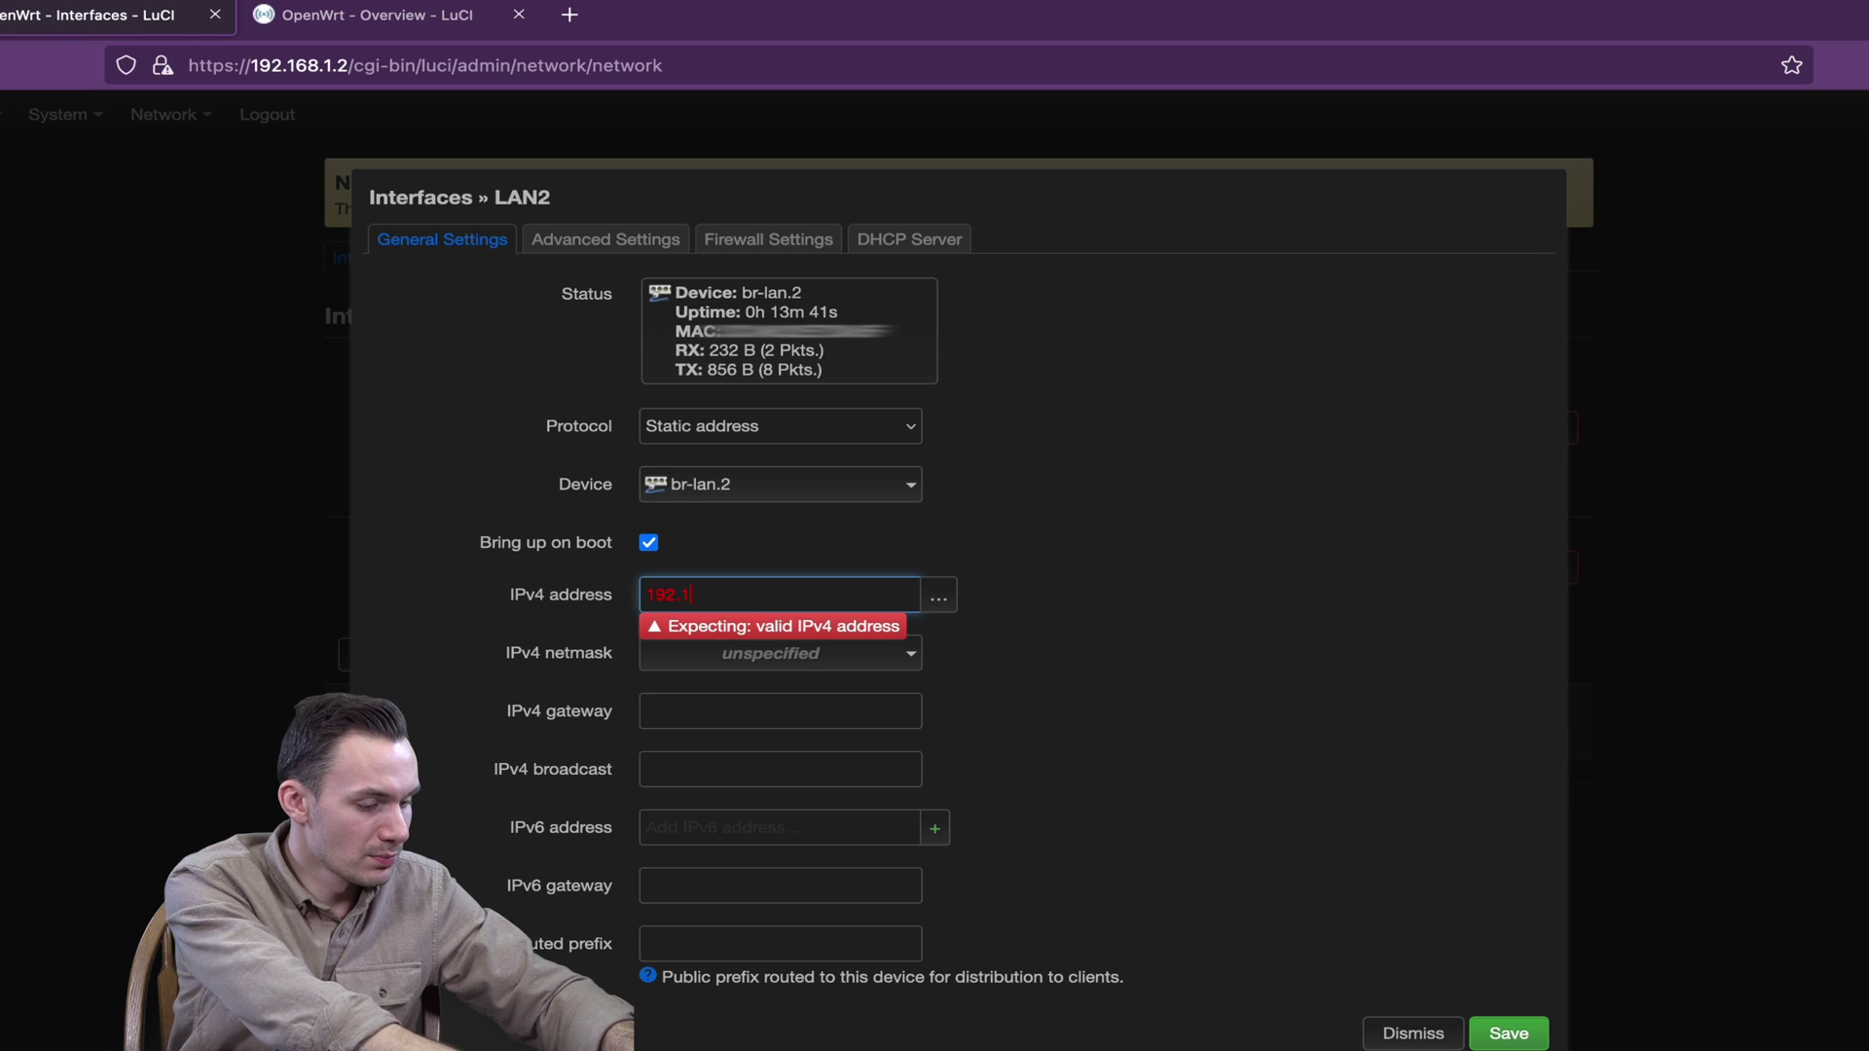
{"action": "type", "text": "68.2.1"}
{"action": "left_click", "coordinate": [1509, 1032]}
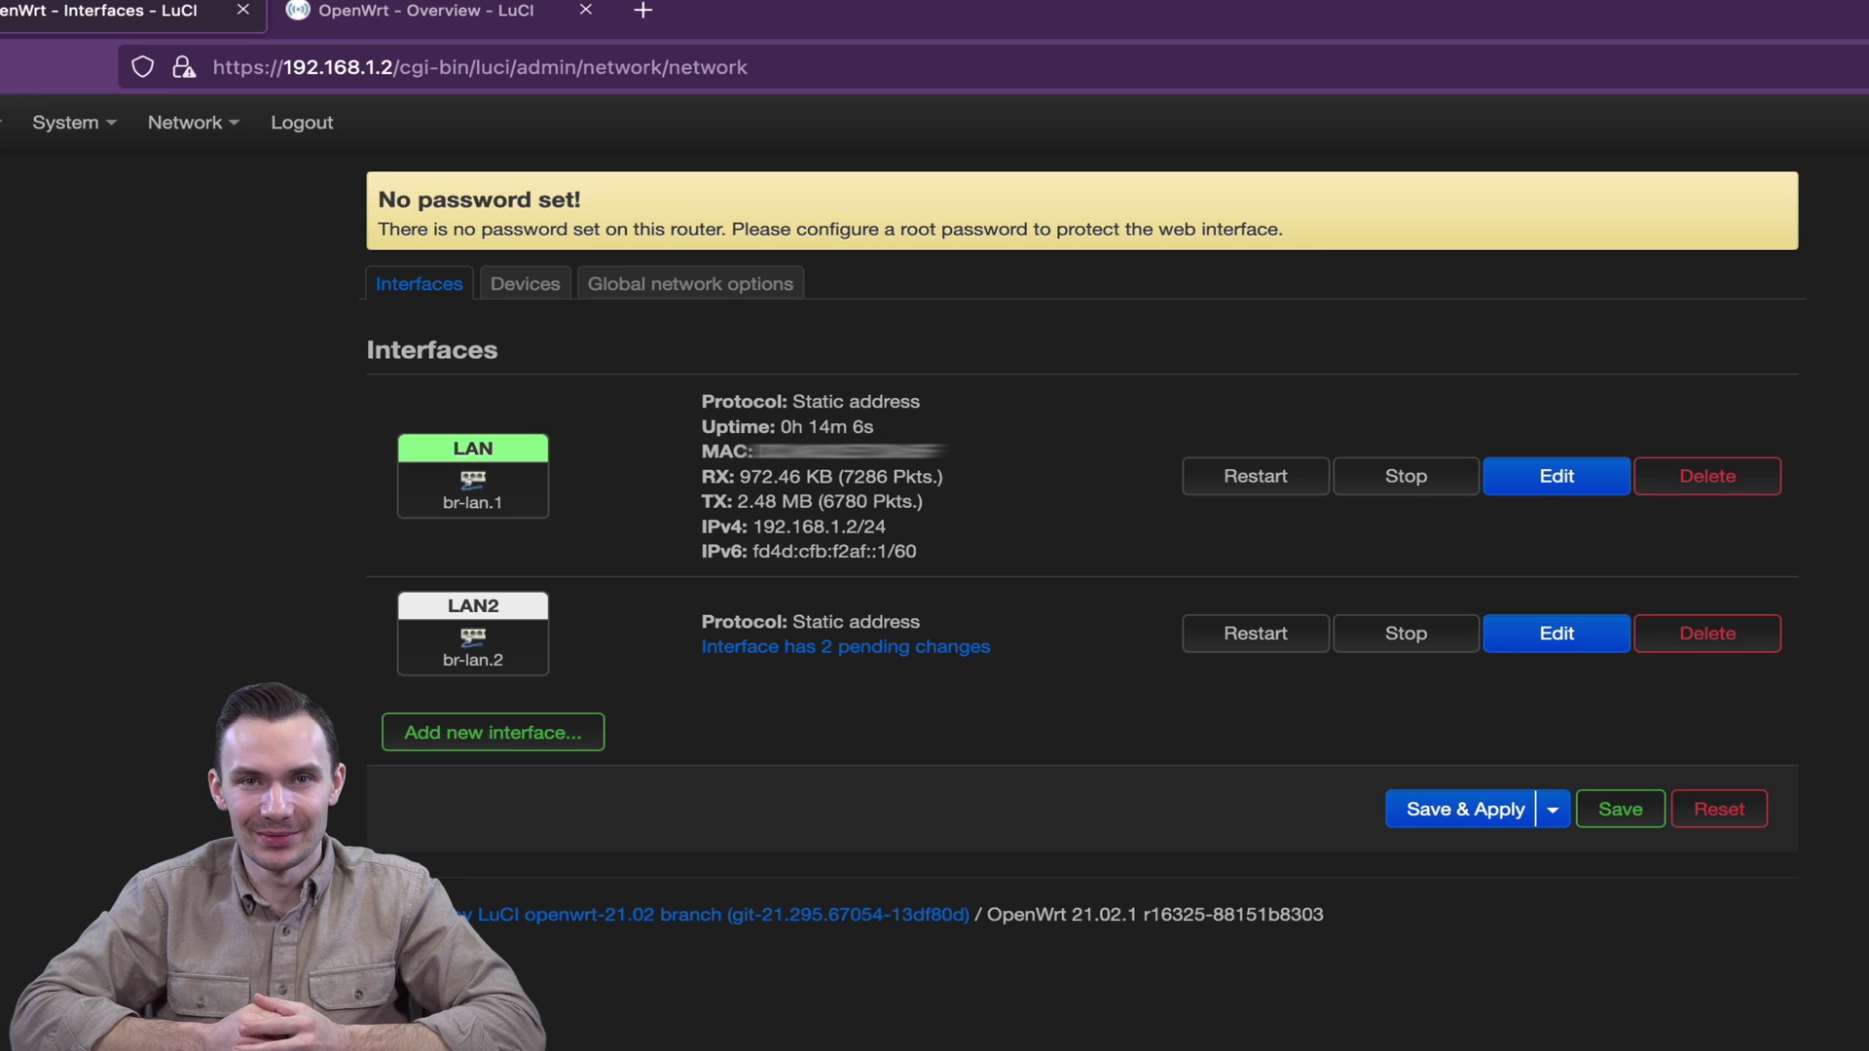
Revert all pending configuration changes from the Interfaces page
{"action": "left_click", "coordinate": [1553, 809]}
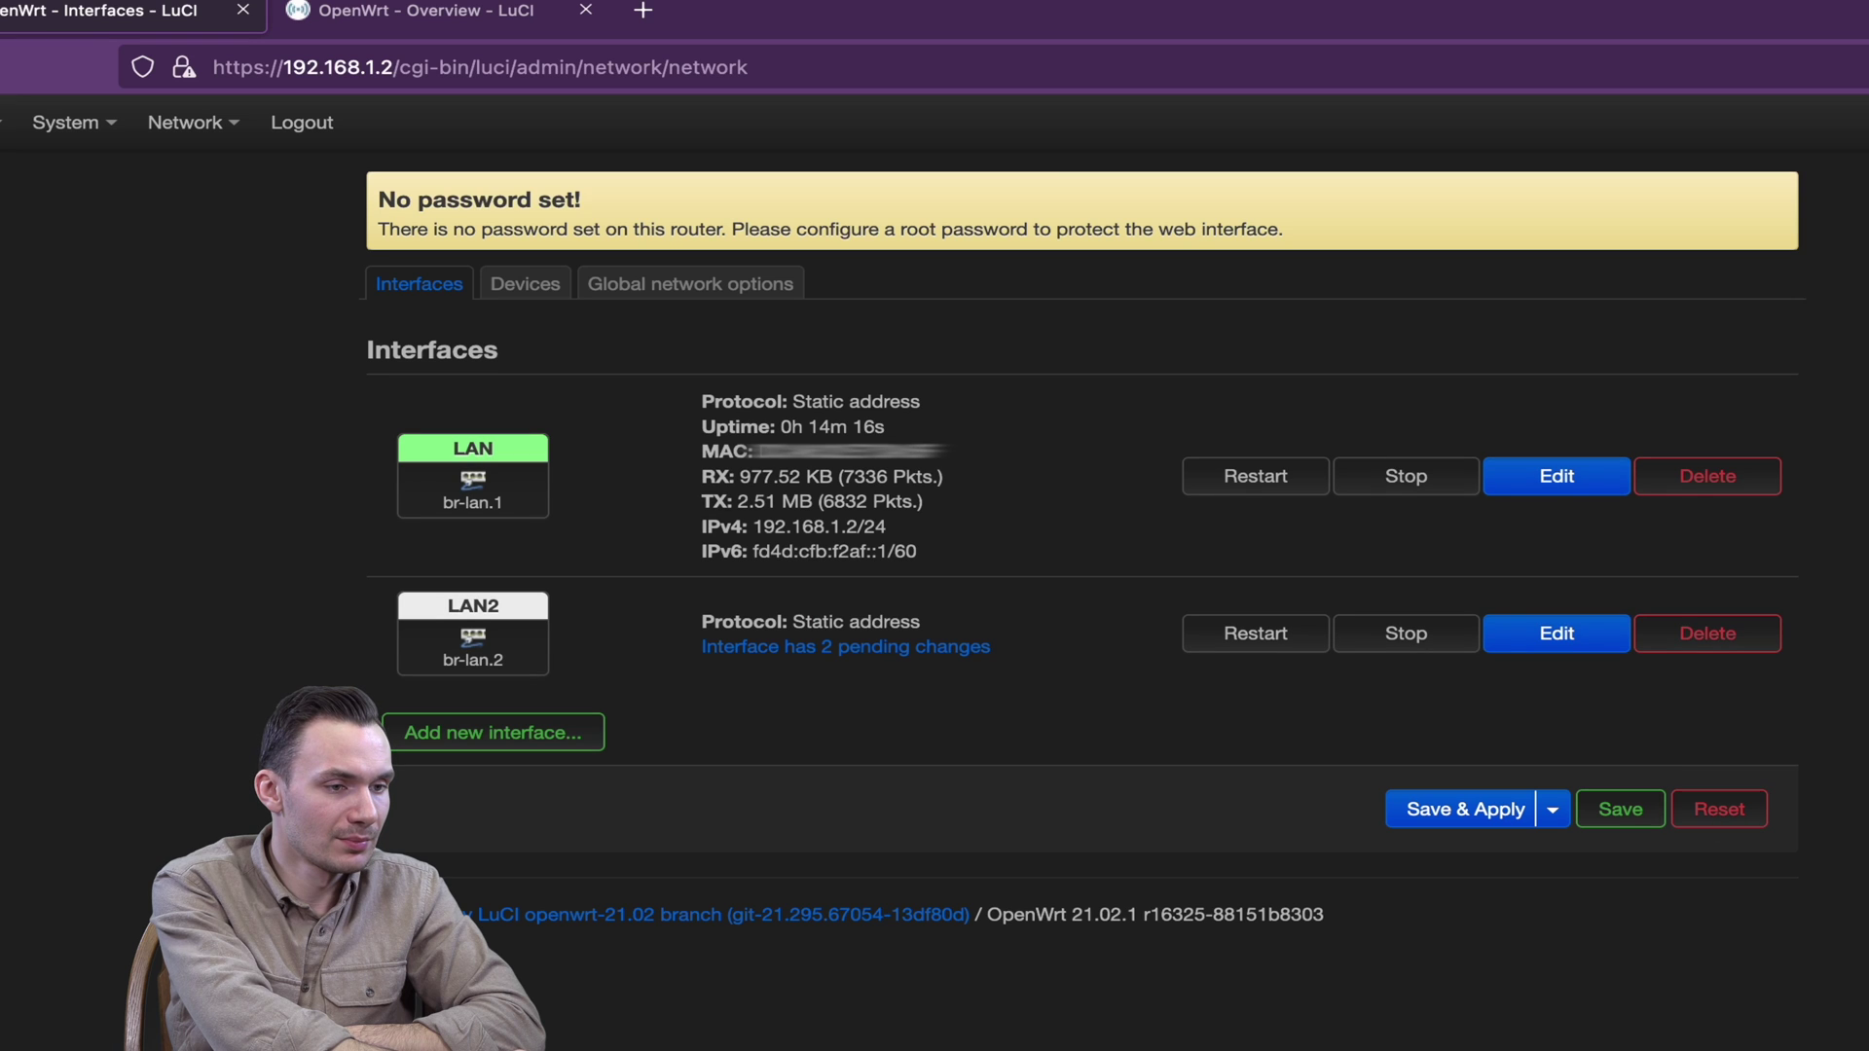
{"action": "left_click", "coordinate": [1719, 809]}
{"action": "left_click", "coordinate": [1701, 645]}
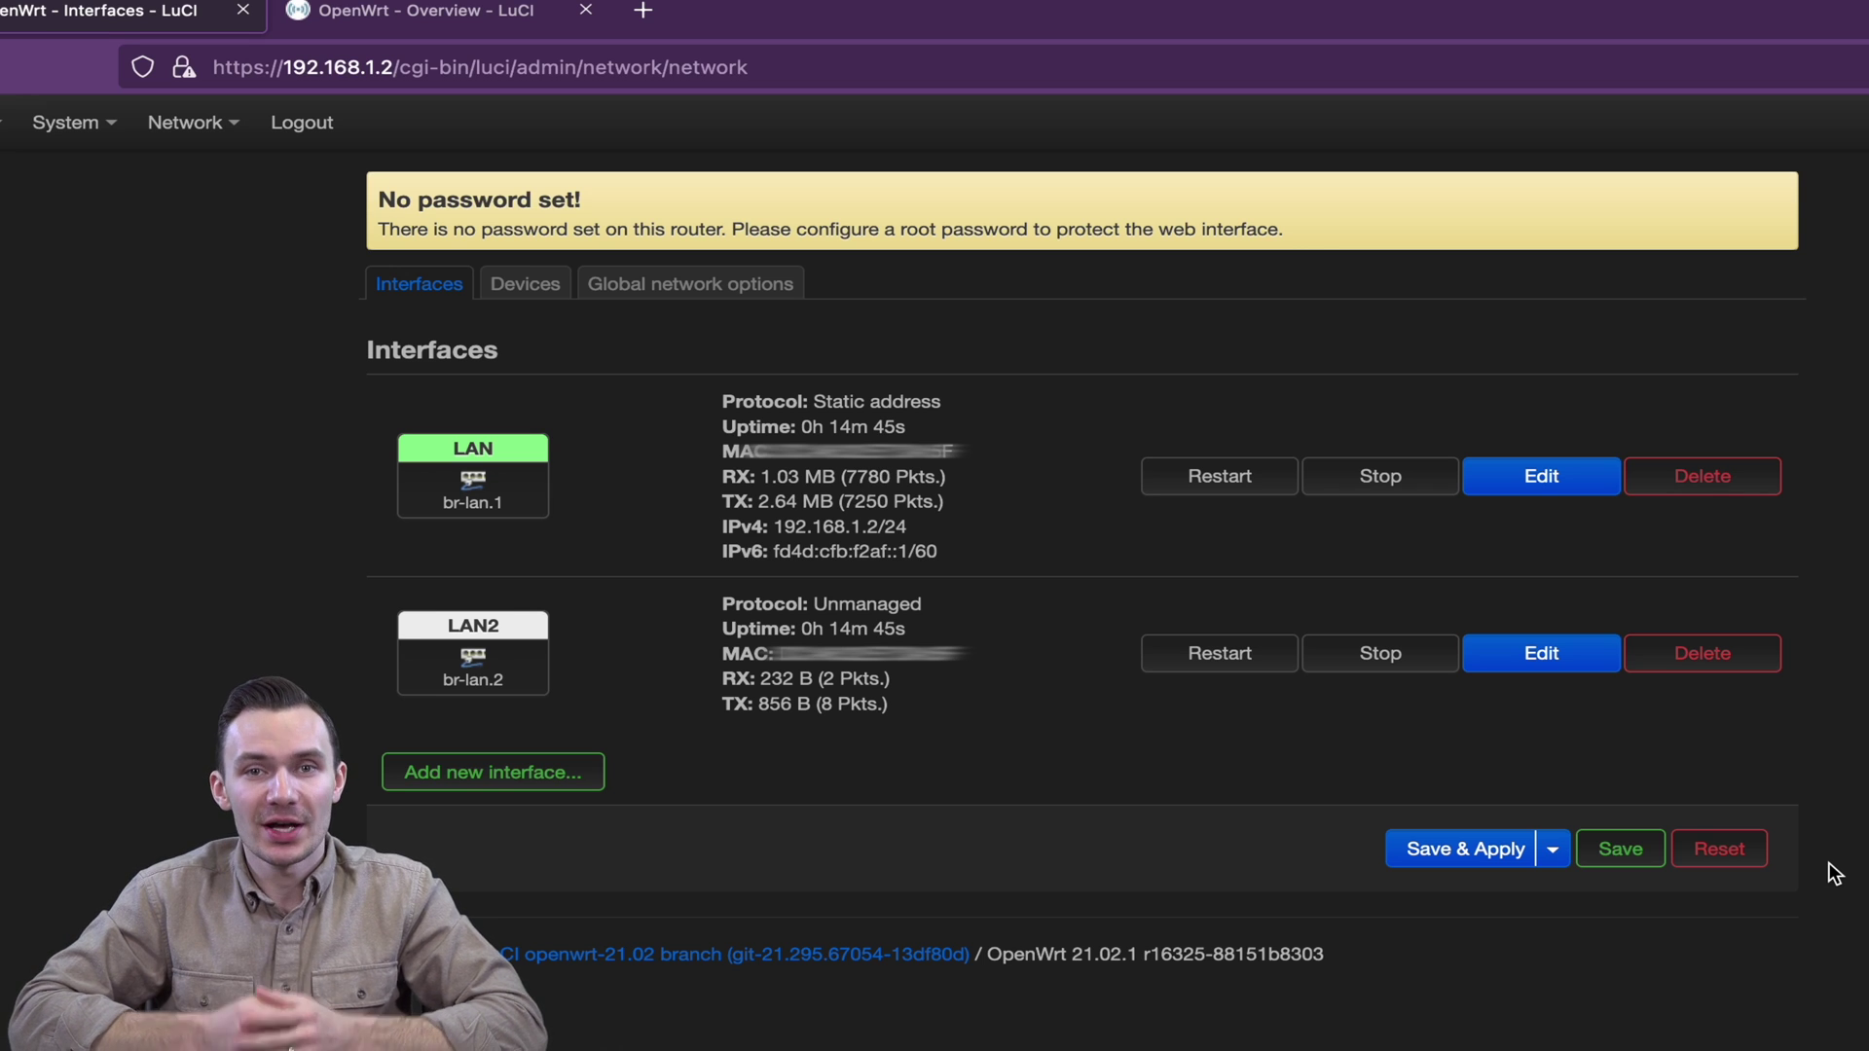
Change the Network attachment of the OpenWrt wireless network, save it, and apply the configuration
{"action": "mouse_move", "coordinate": [166, 124]}
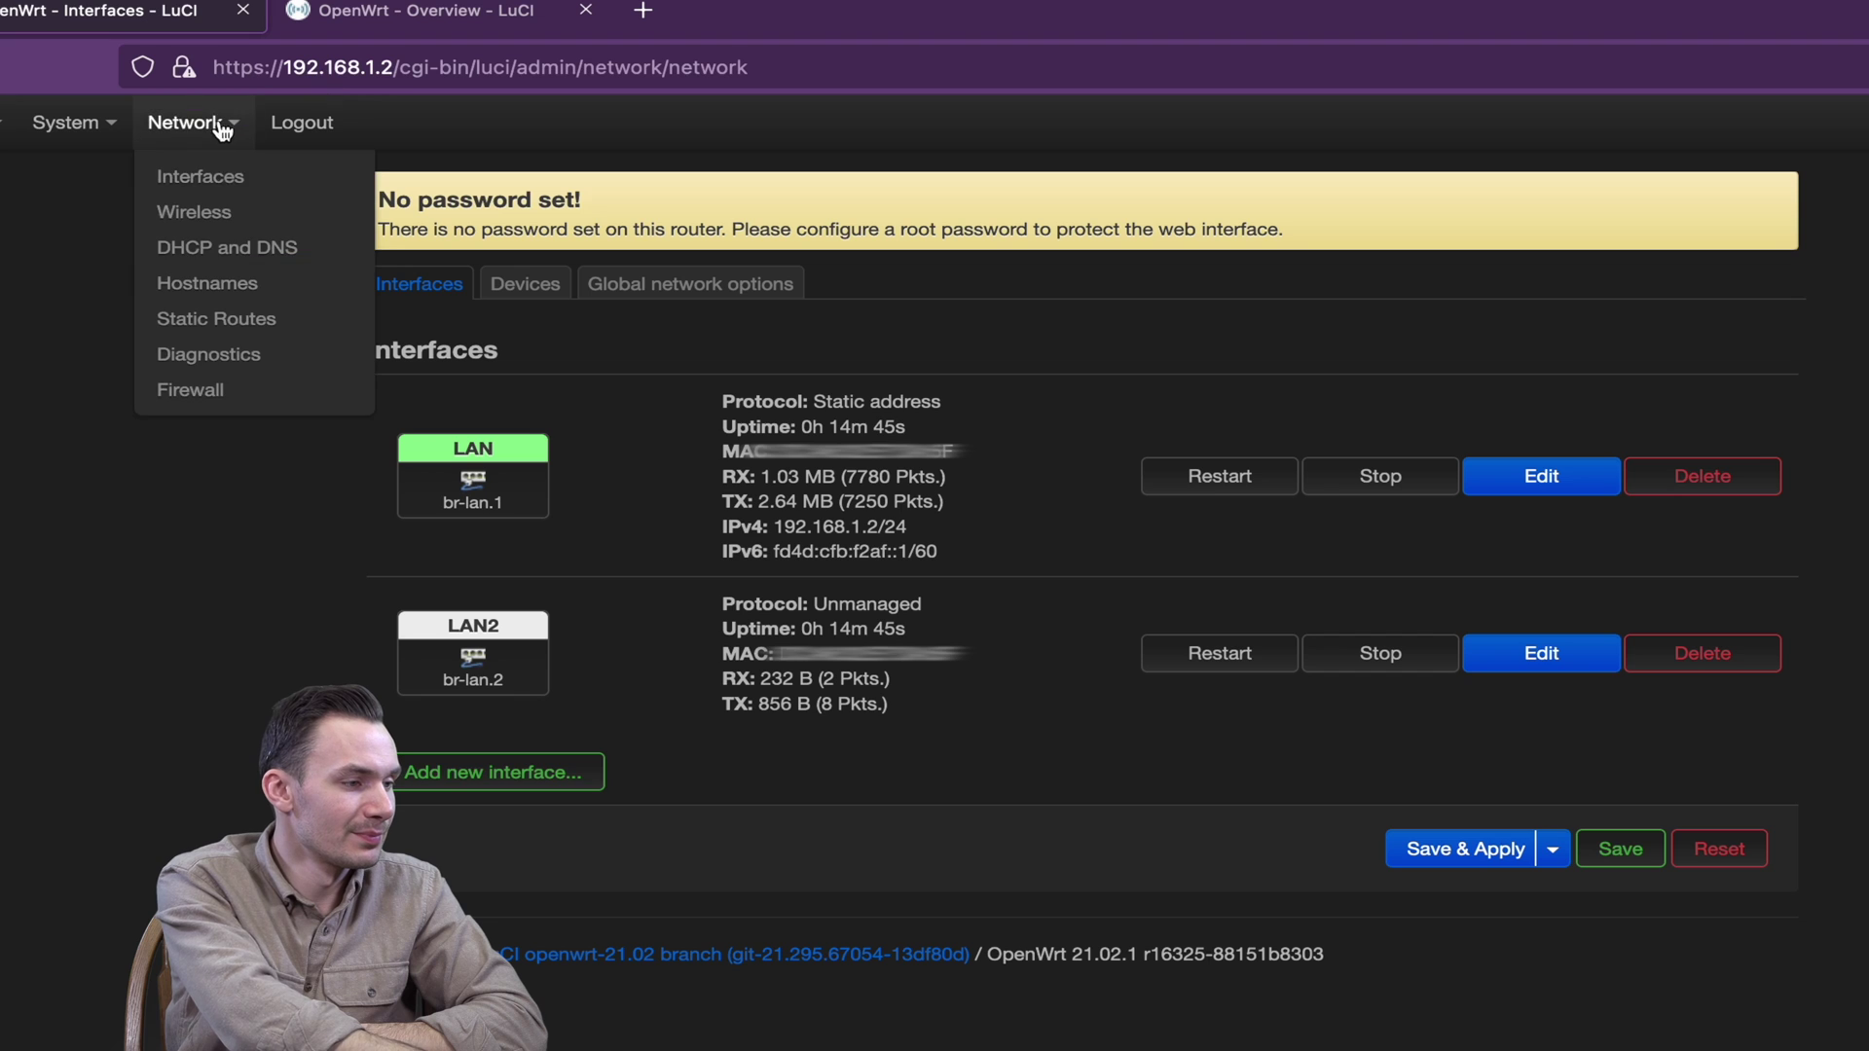
{"action": "left_click", "coordinate": [219, 201]}
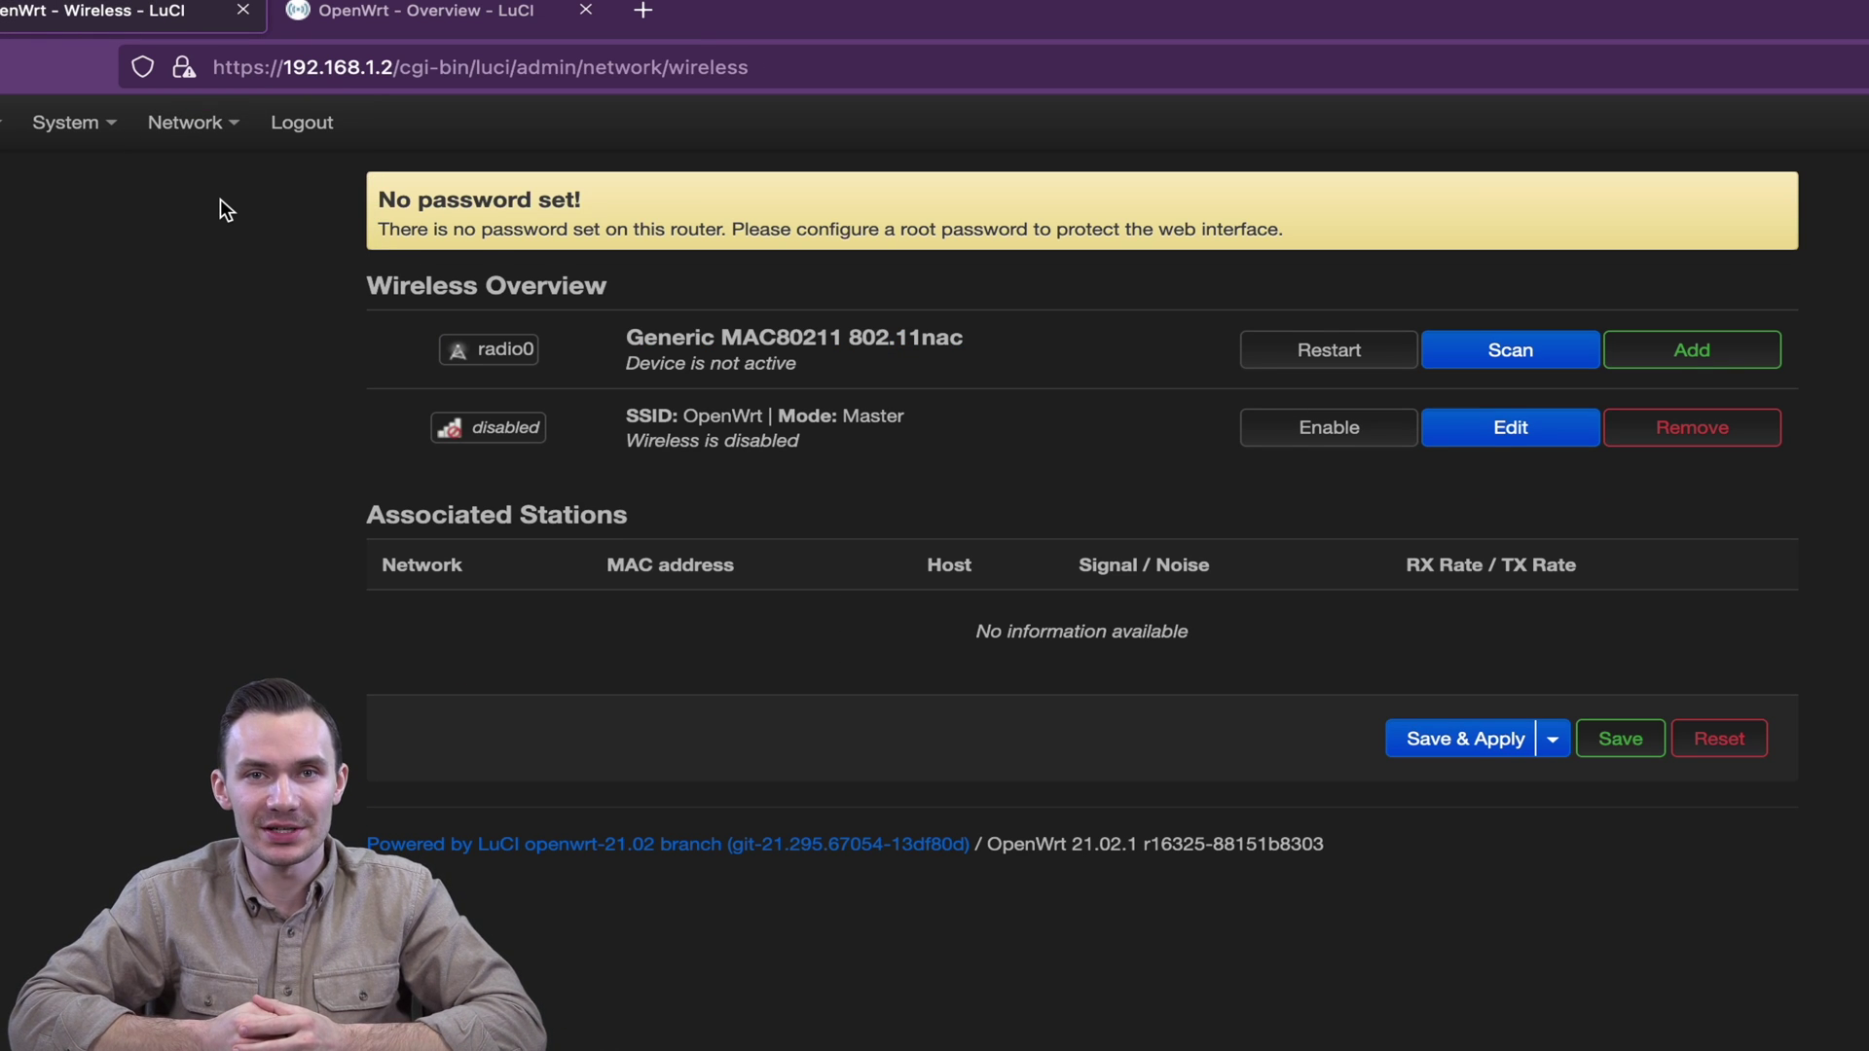
{"action": "left_click", "coordinate": [1509, 428]}
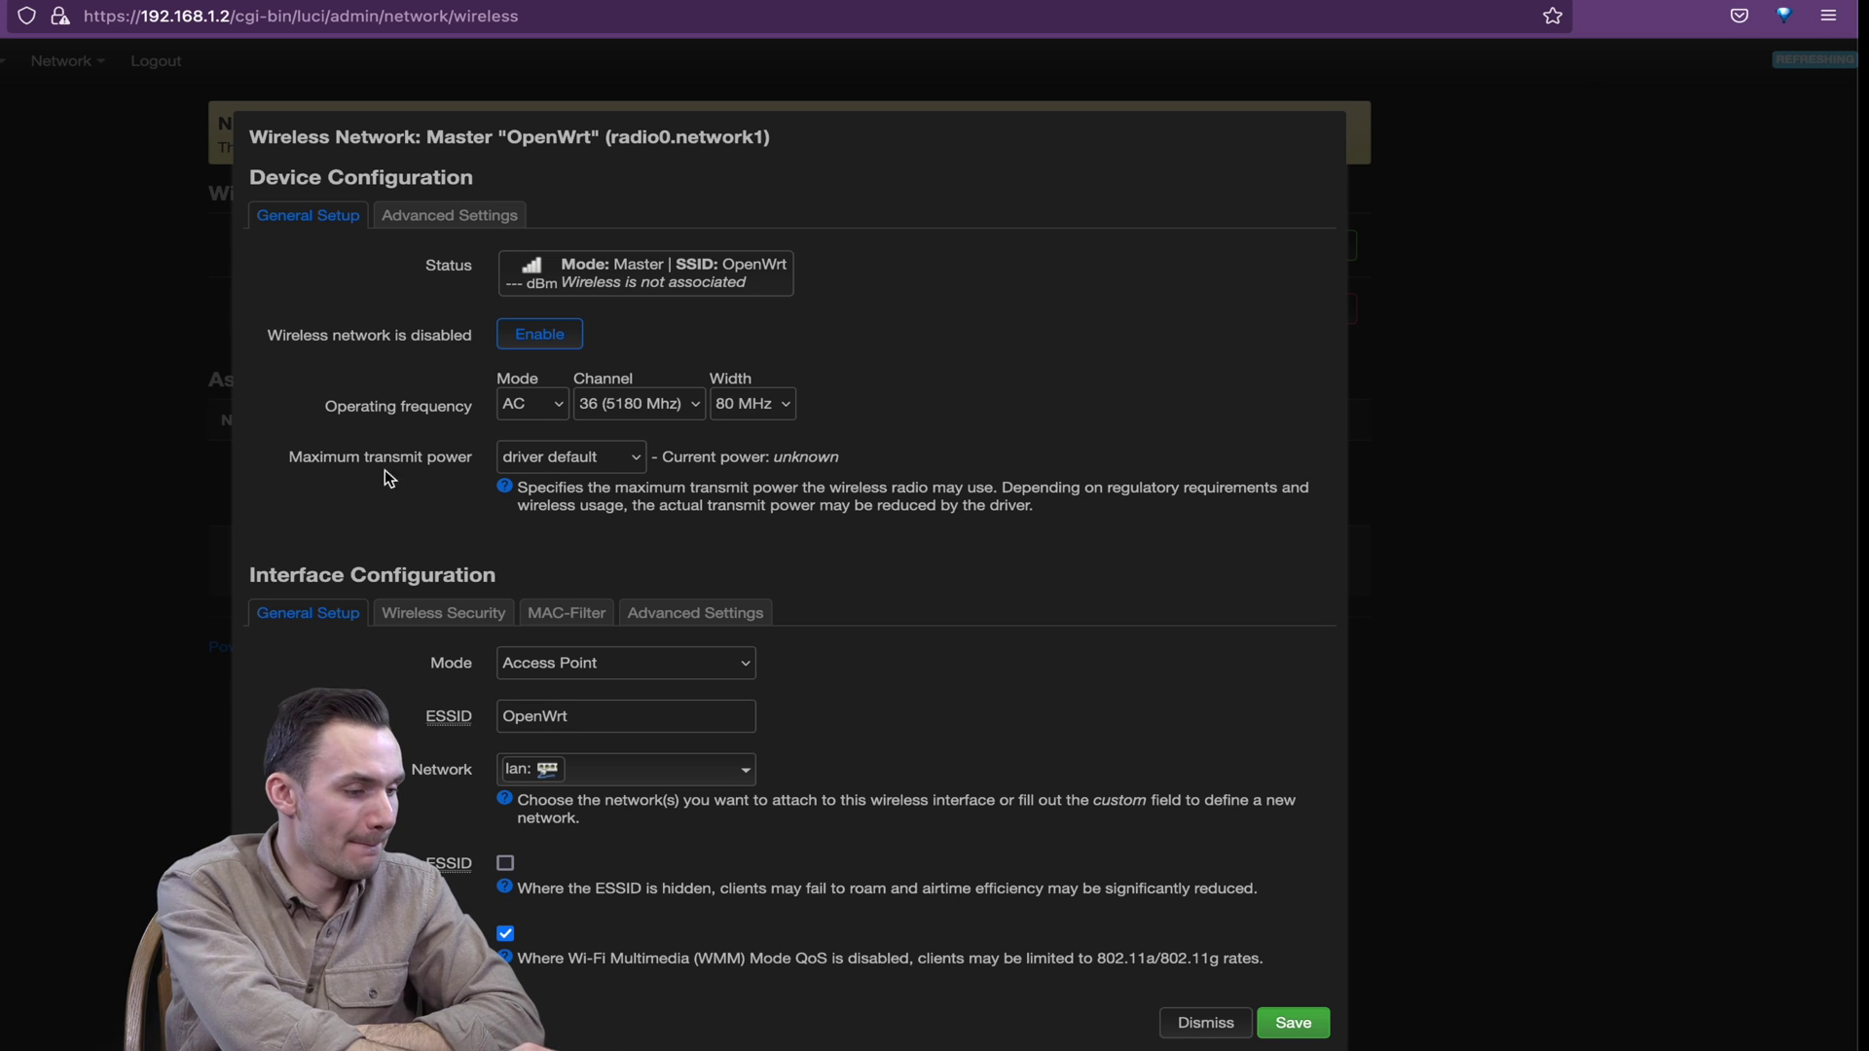
{"action": "left_click", "coordinate": [555, 771]}
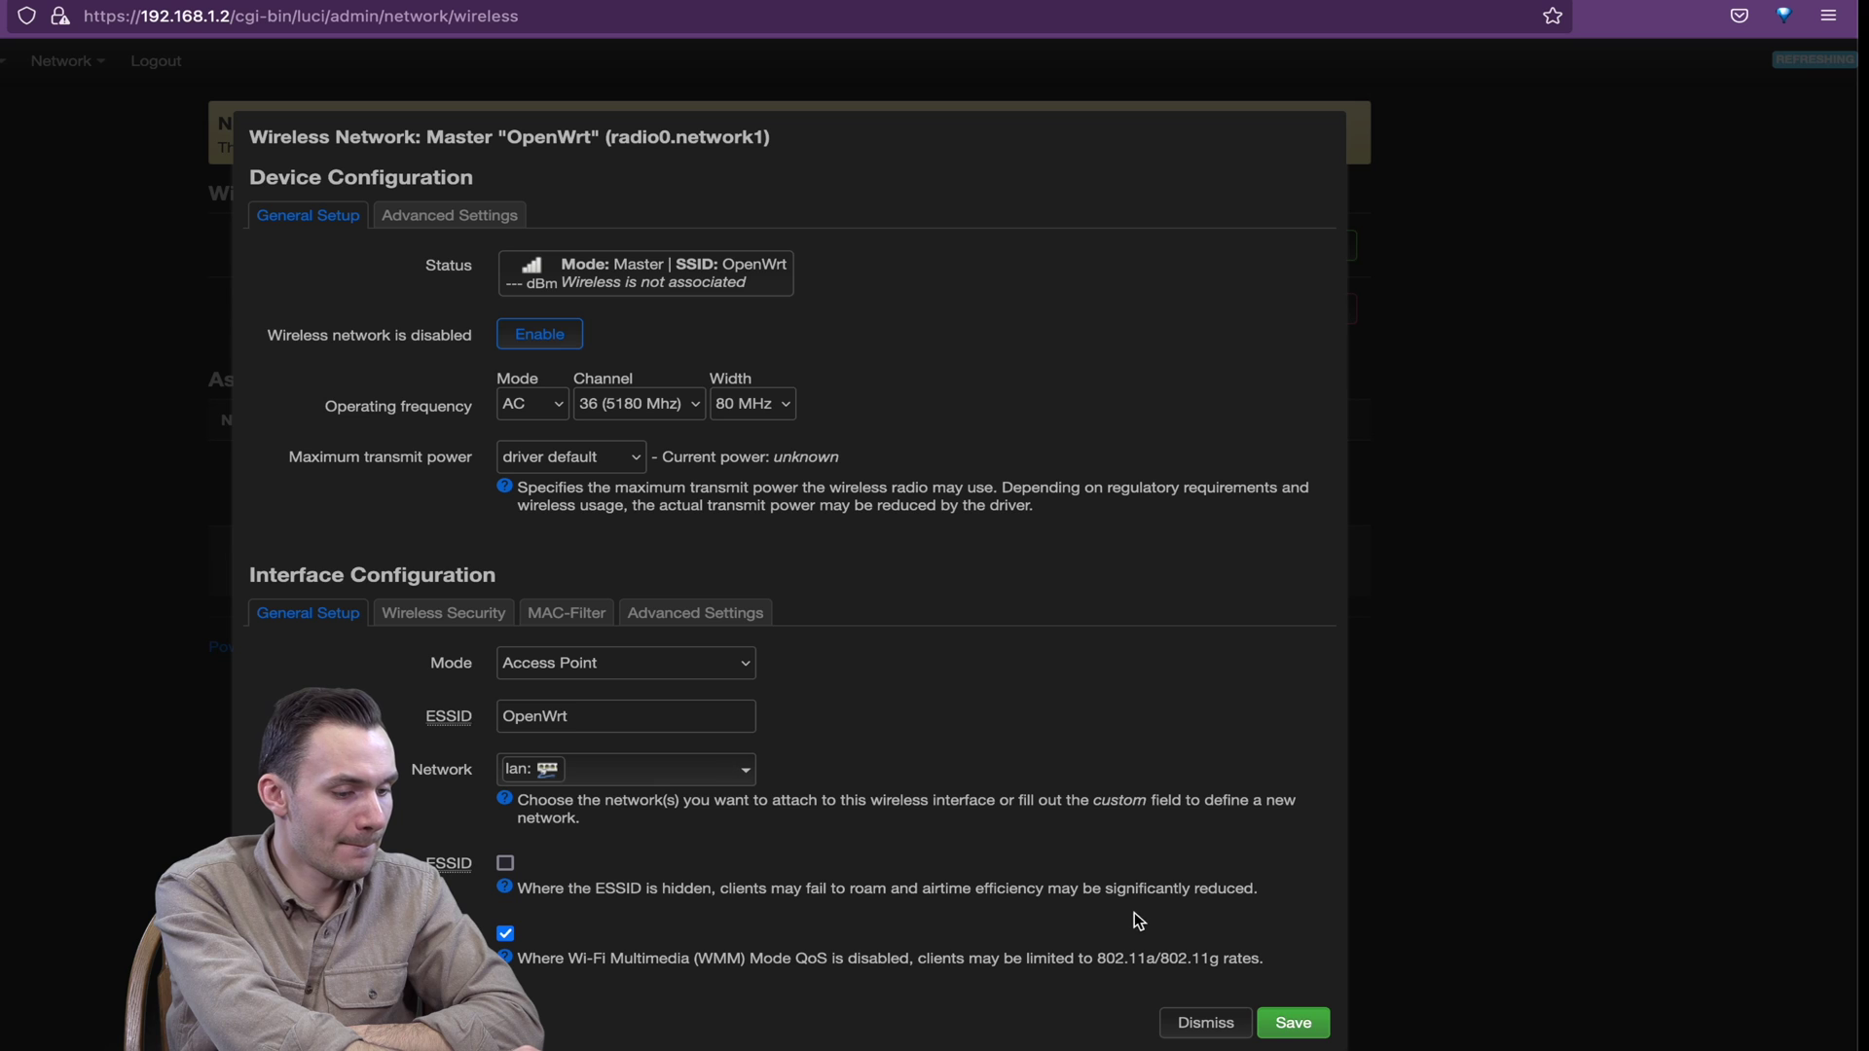
{"action": "left_click", "coordinate": [1291, 1024]}
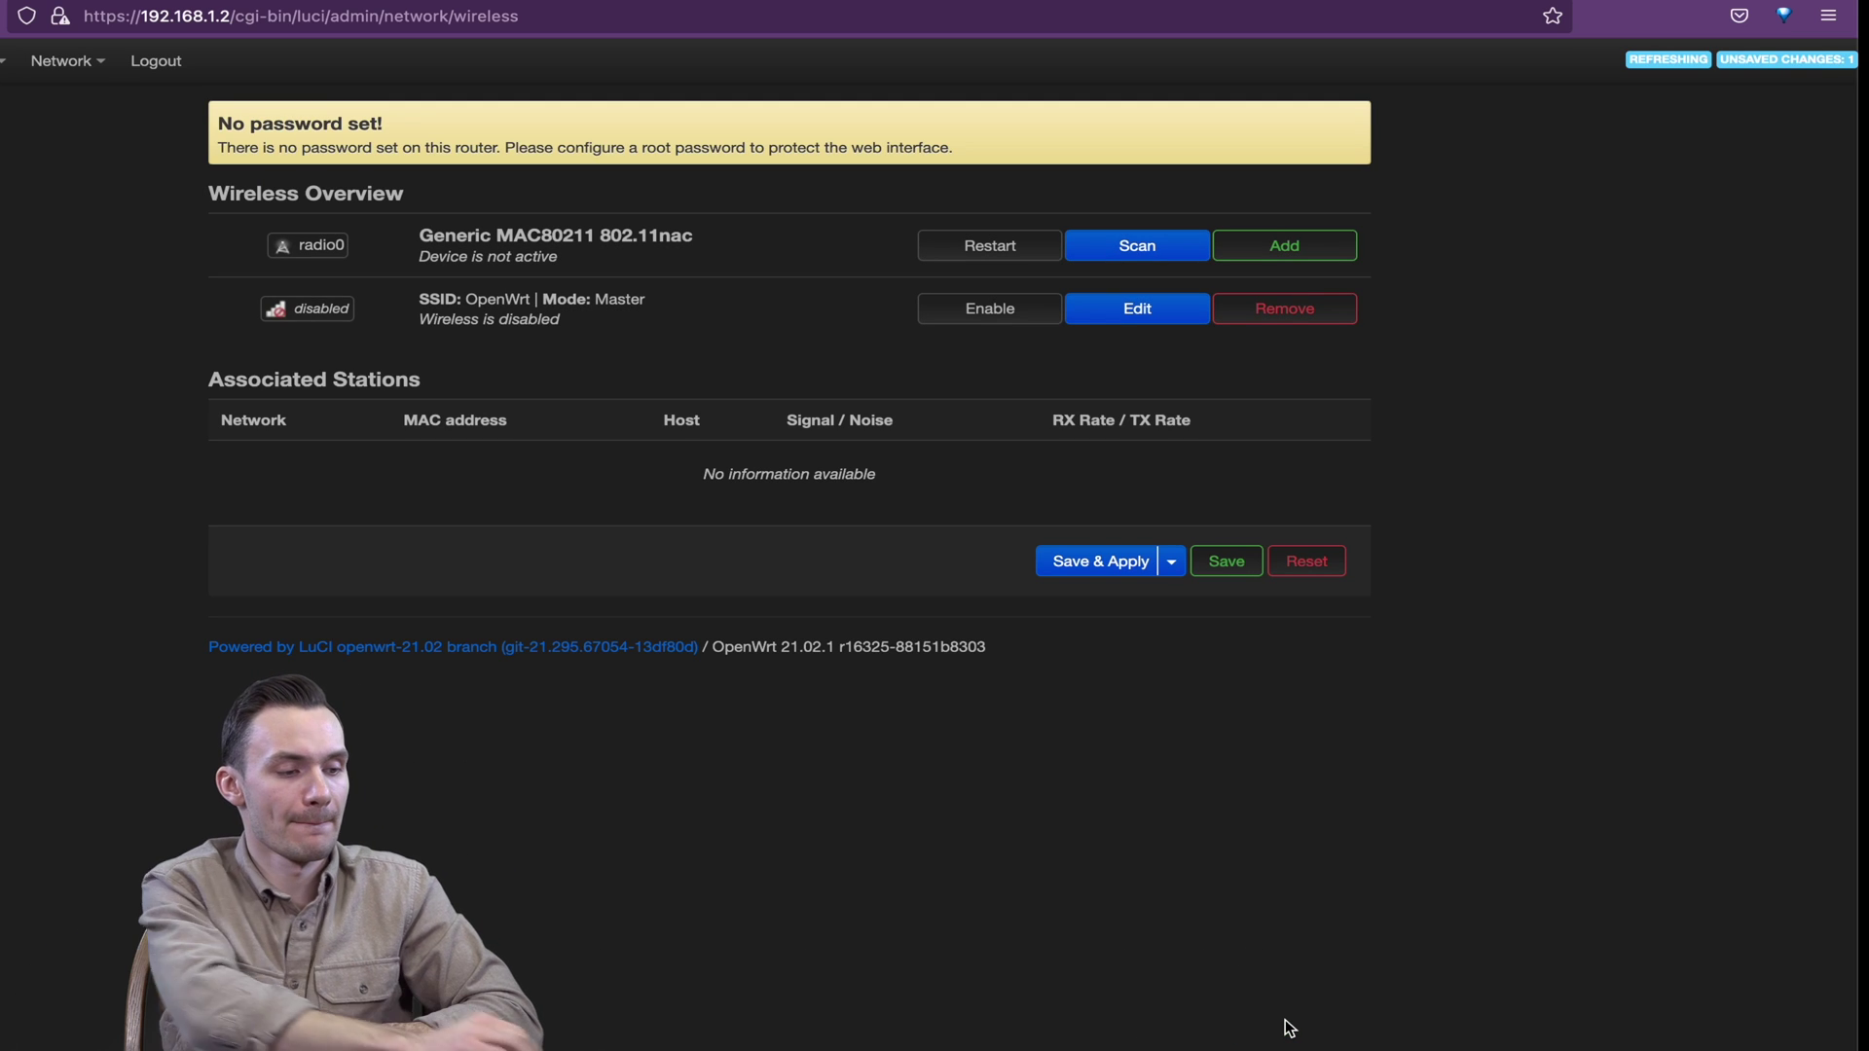
{"action": "left_click", "coordinate": [1090, 564]}
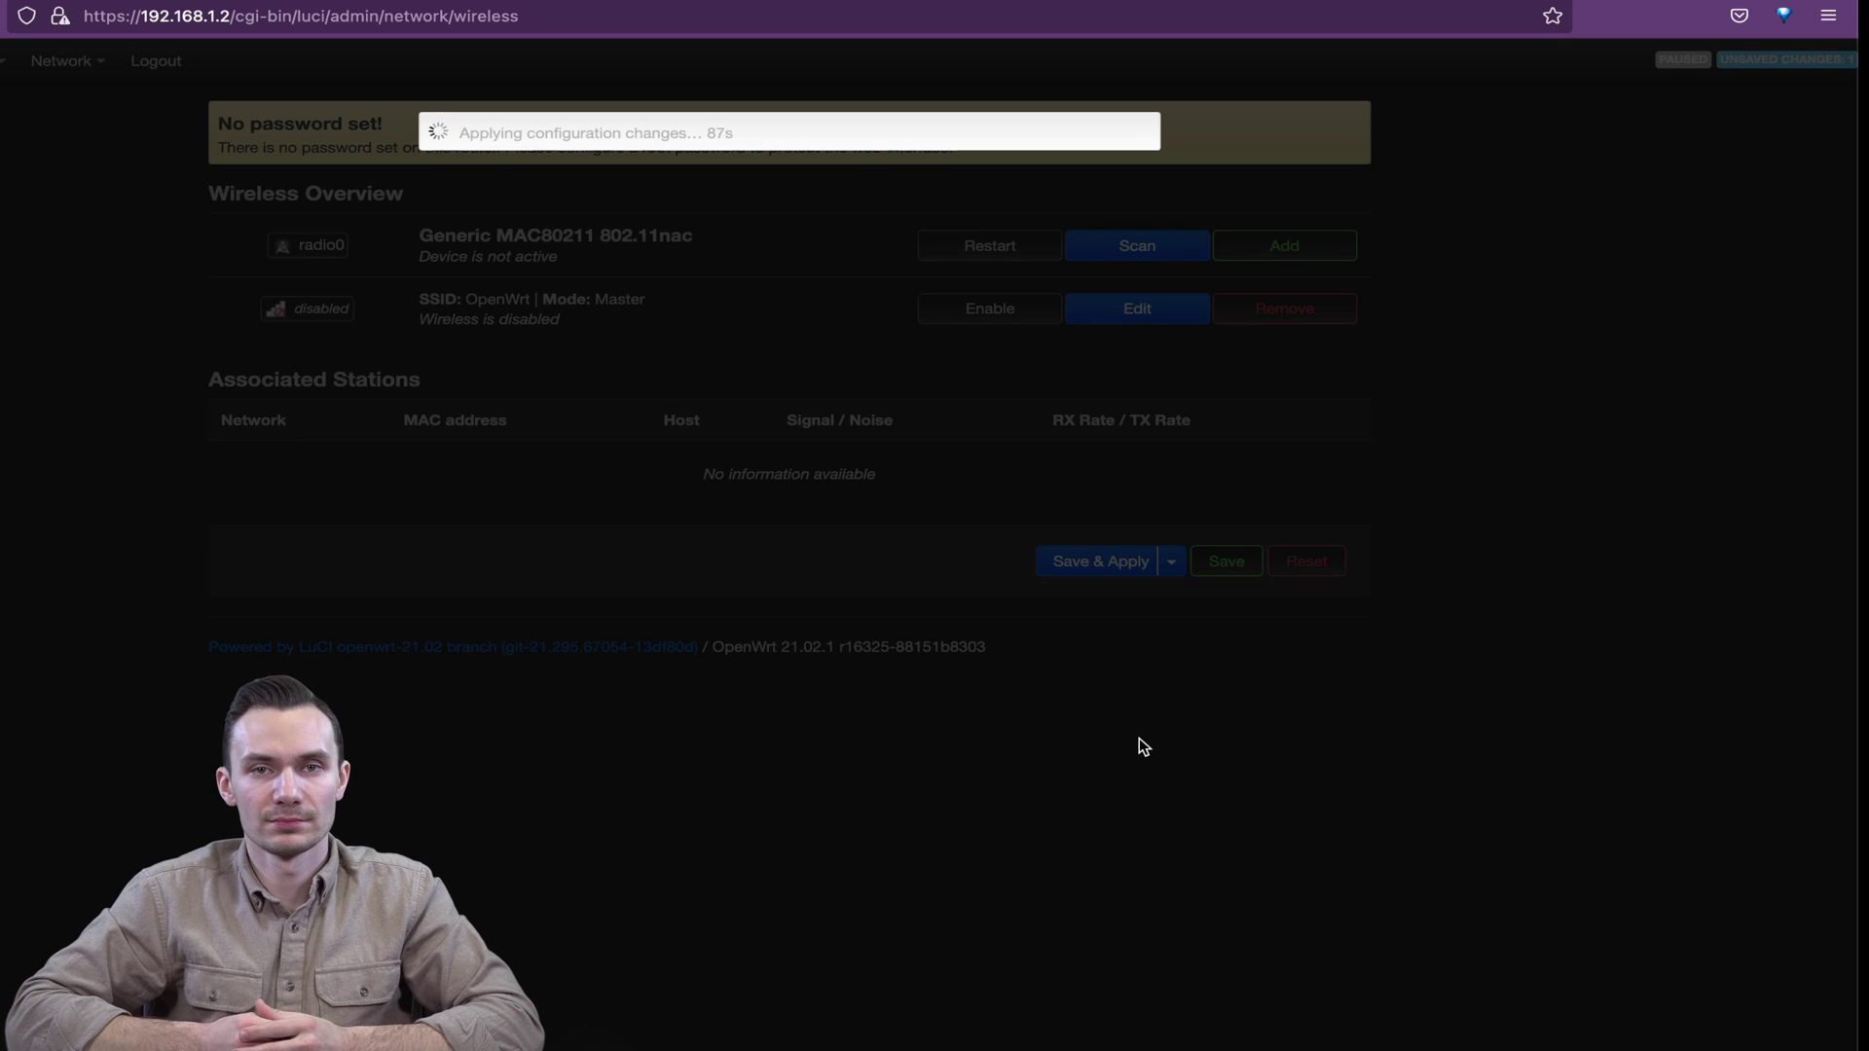